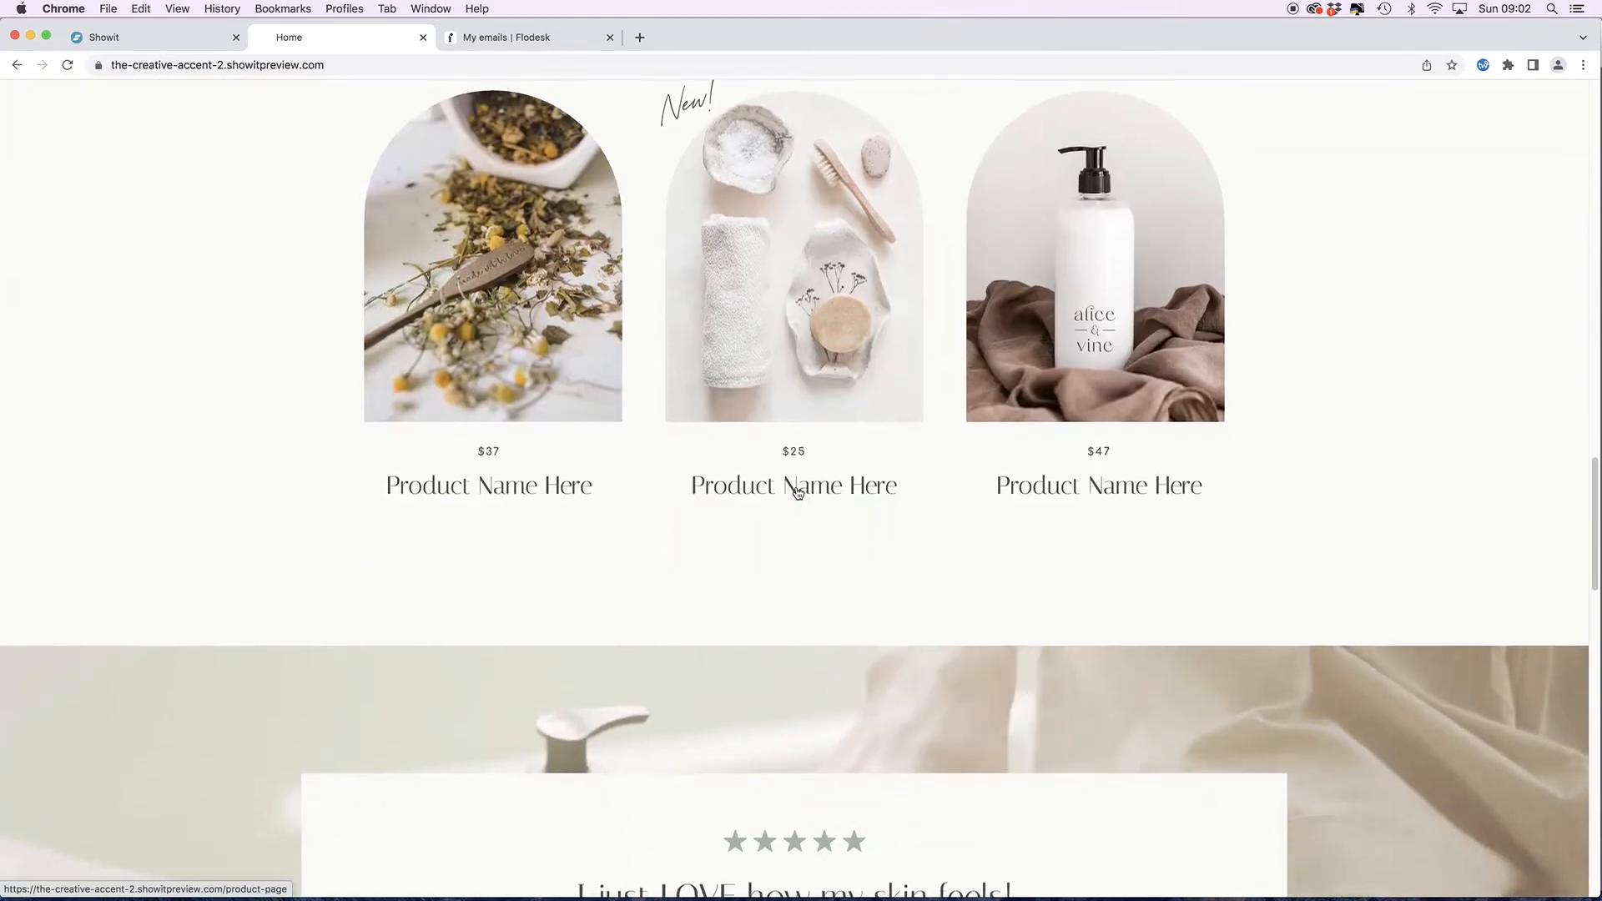
- Examine the website preview's home page down to the lead magnet section with its email sign-up form
scroll(797, 492, "down", 6)
scroll(797, 491, "down", 5)
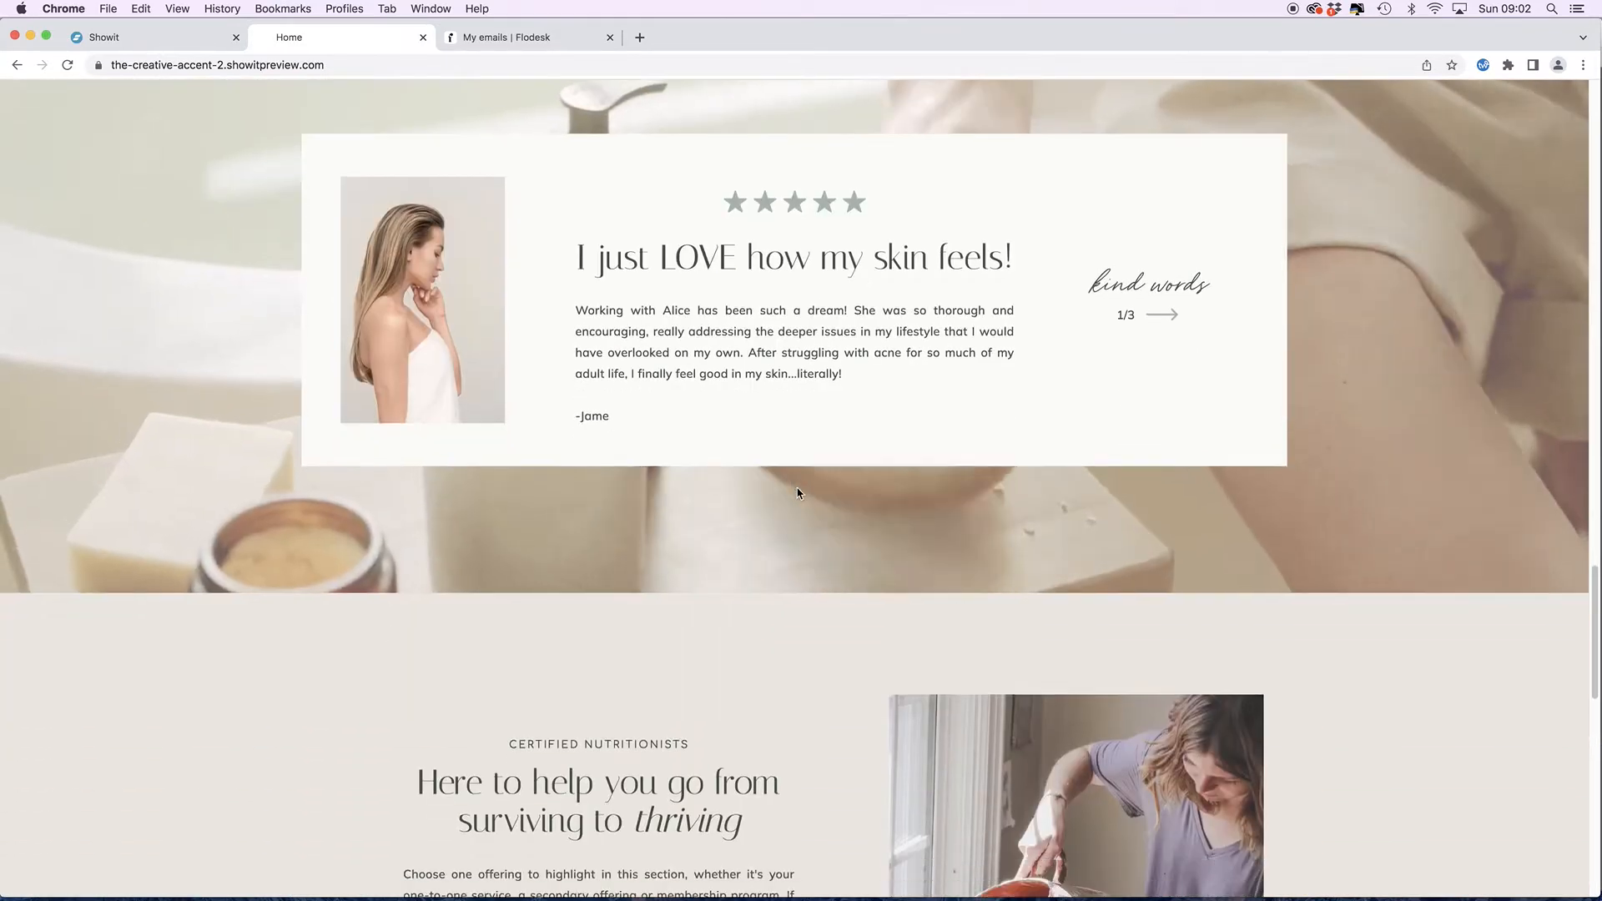
scroll(797, 493, "down", 5)
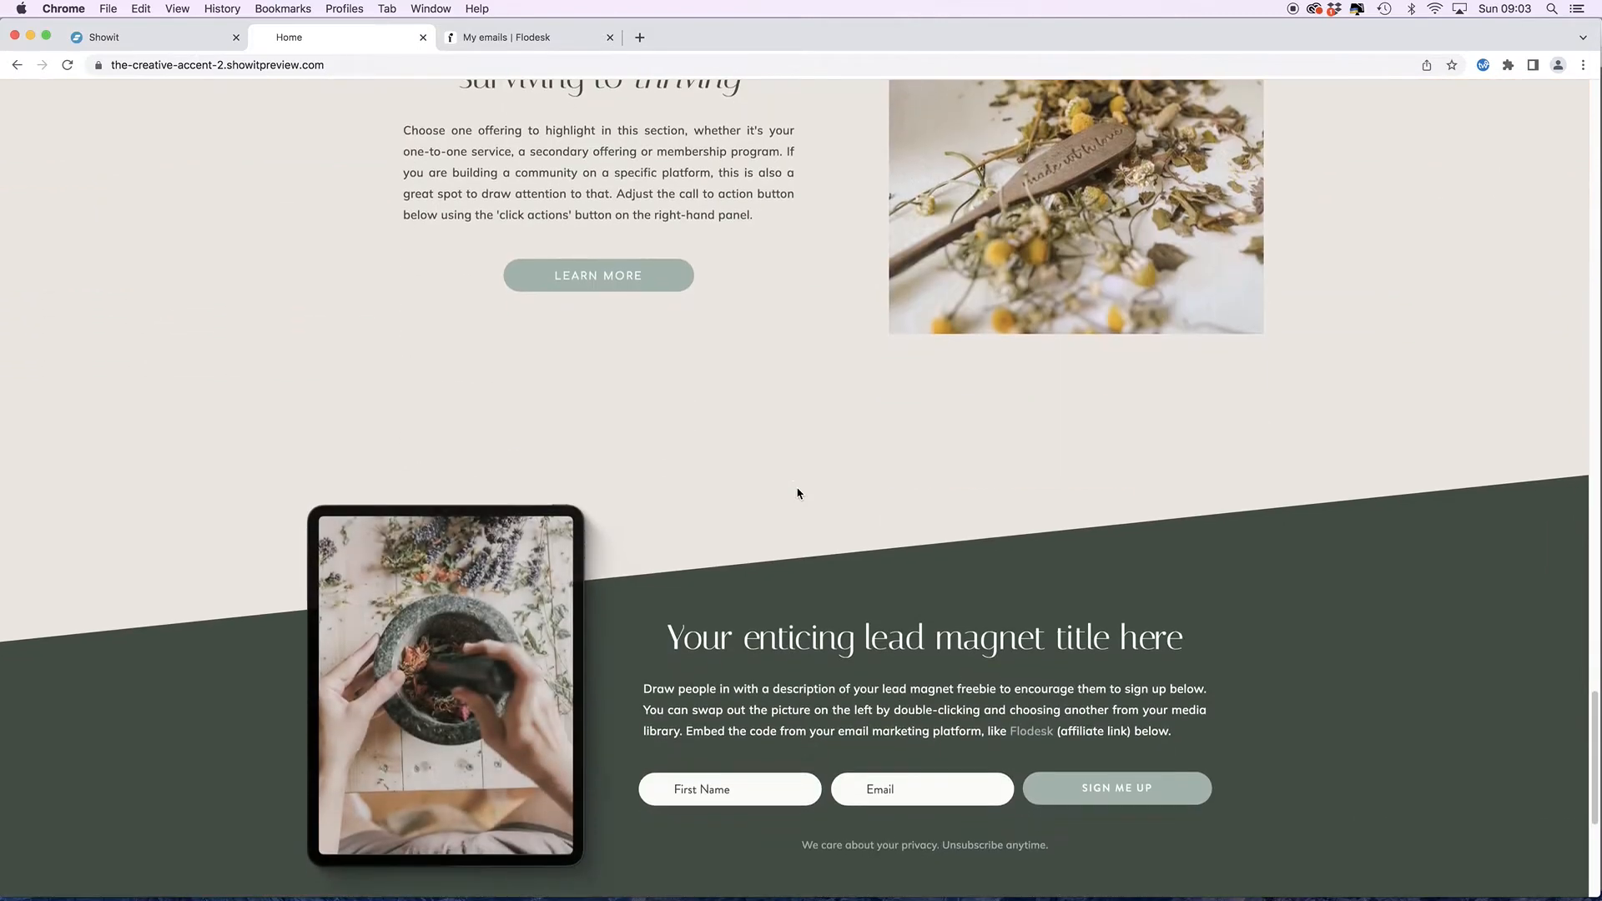
scroll(797, 492, "down", 3)
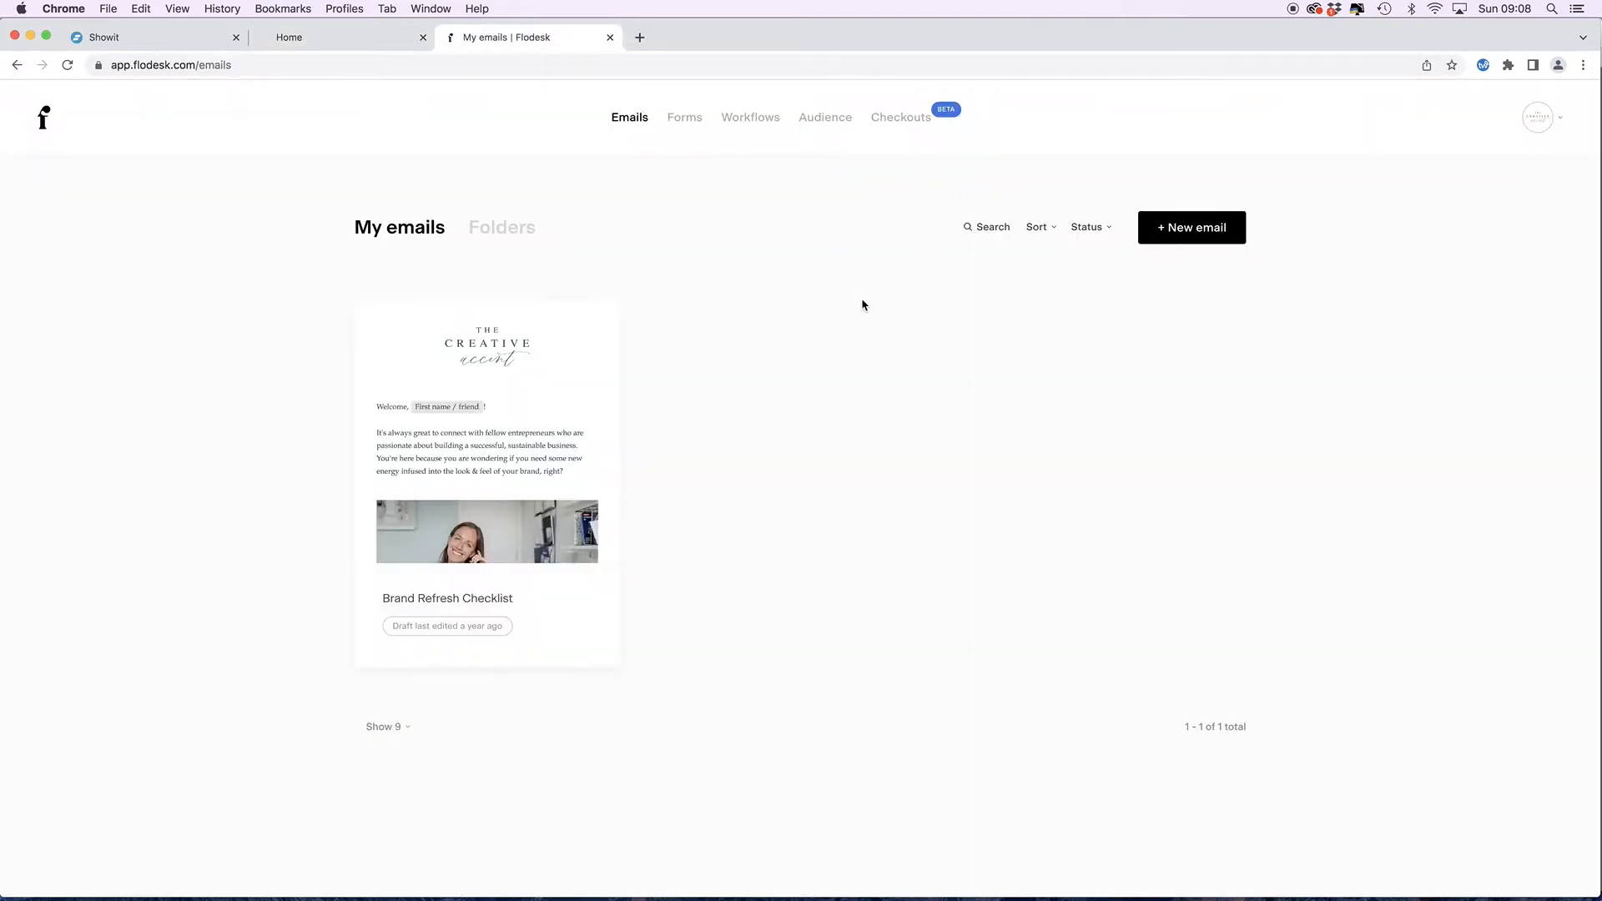
- In Flodesk, start a new inline form from the Ribbon banner template
left_click(680, 124)
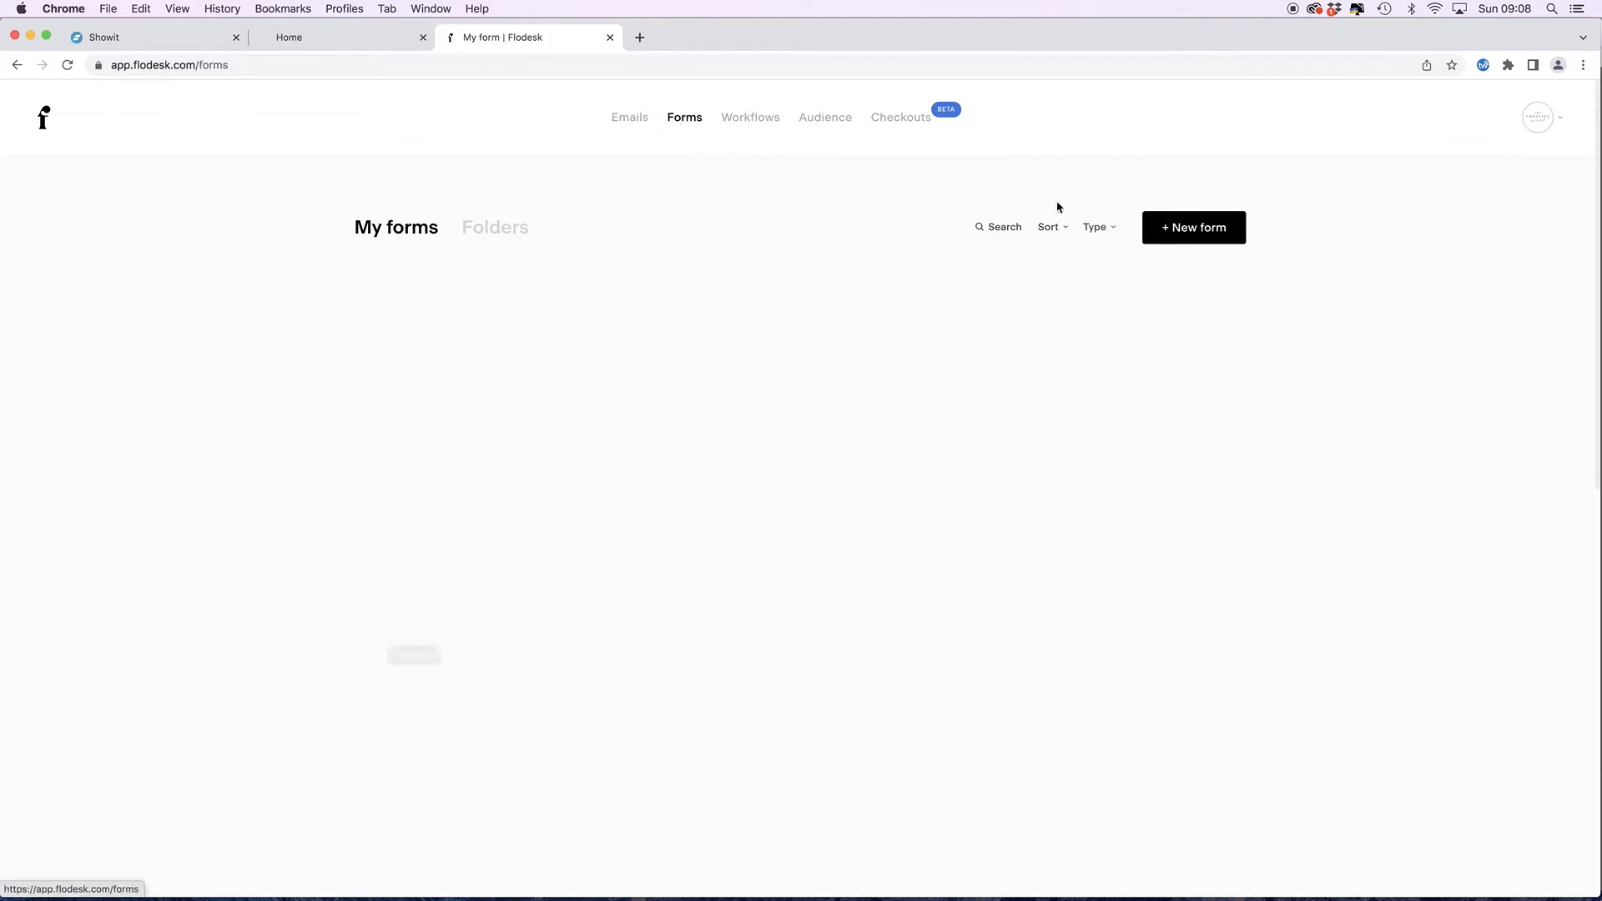
left_click(1195, 232)
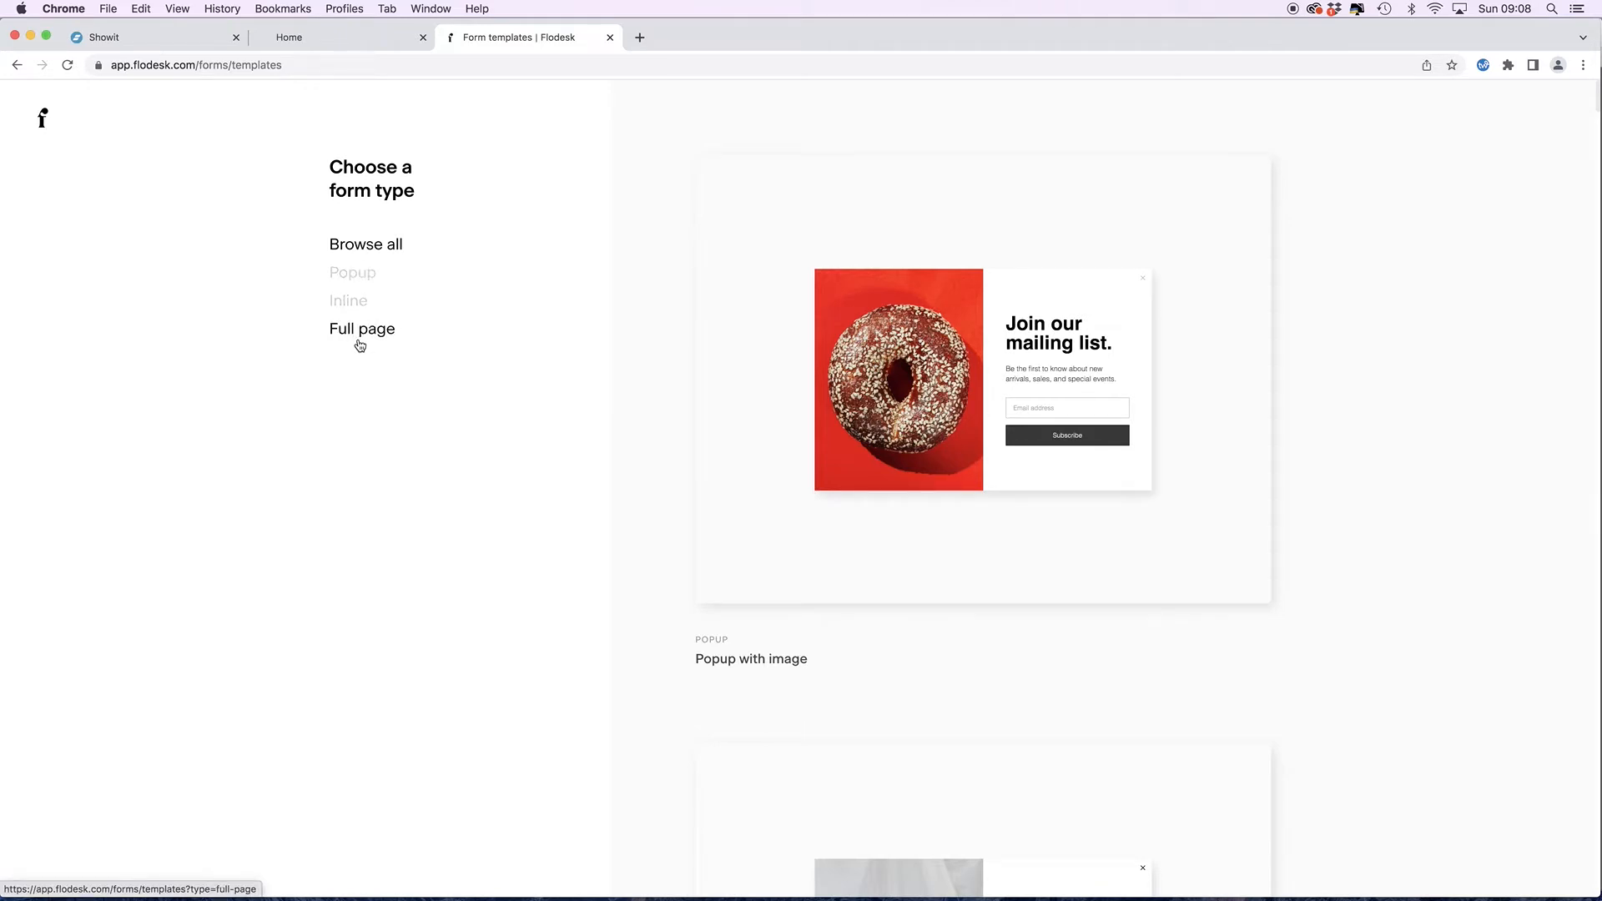
left_click(346, 303)
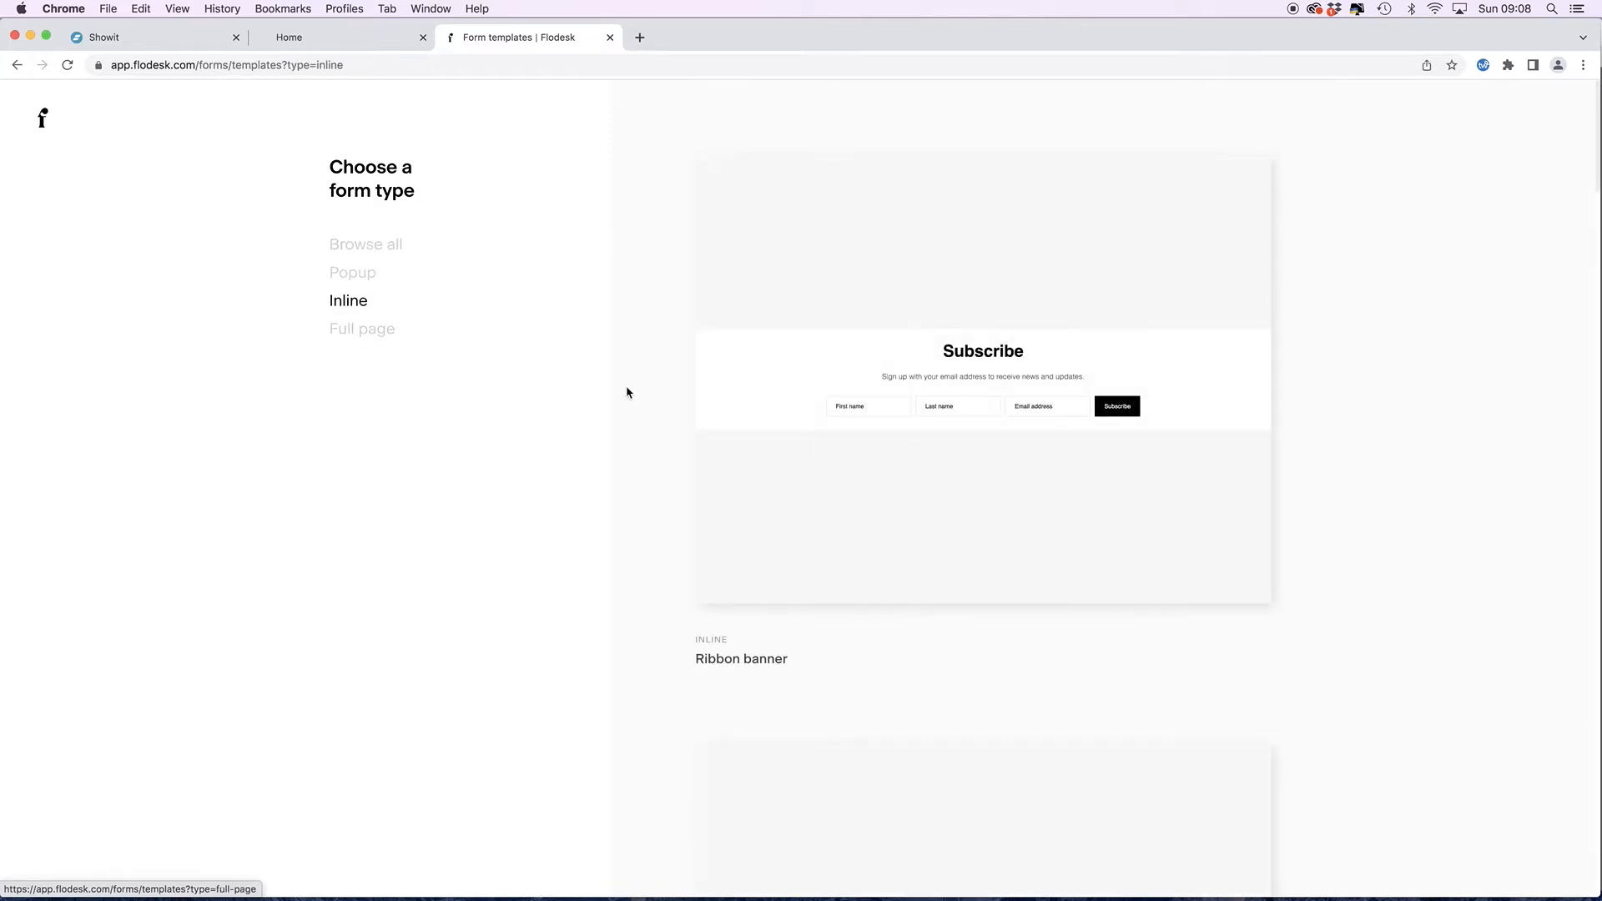
scroll(795, 441, "down", 3)
scroll(796, 441, "down", 8)
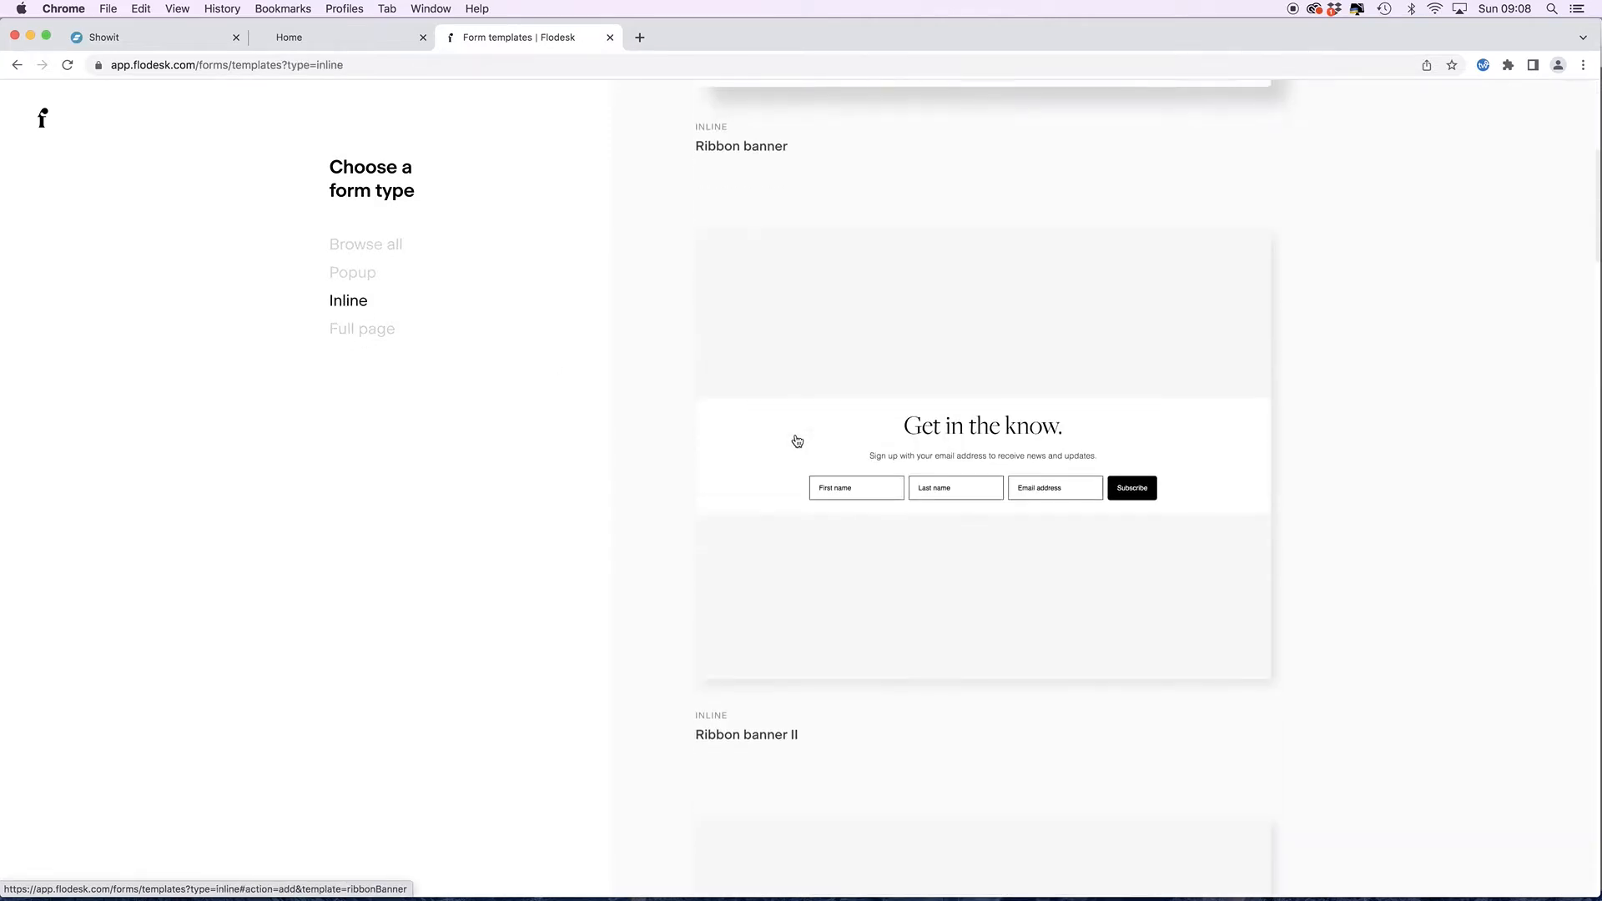
scroll(797, 441, "up", 10)
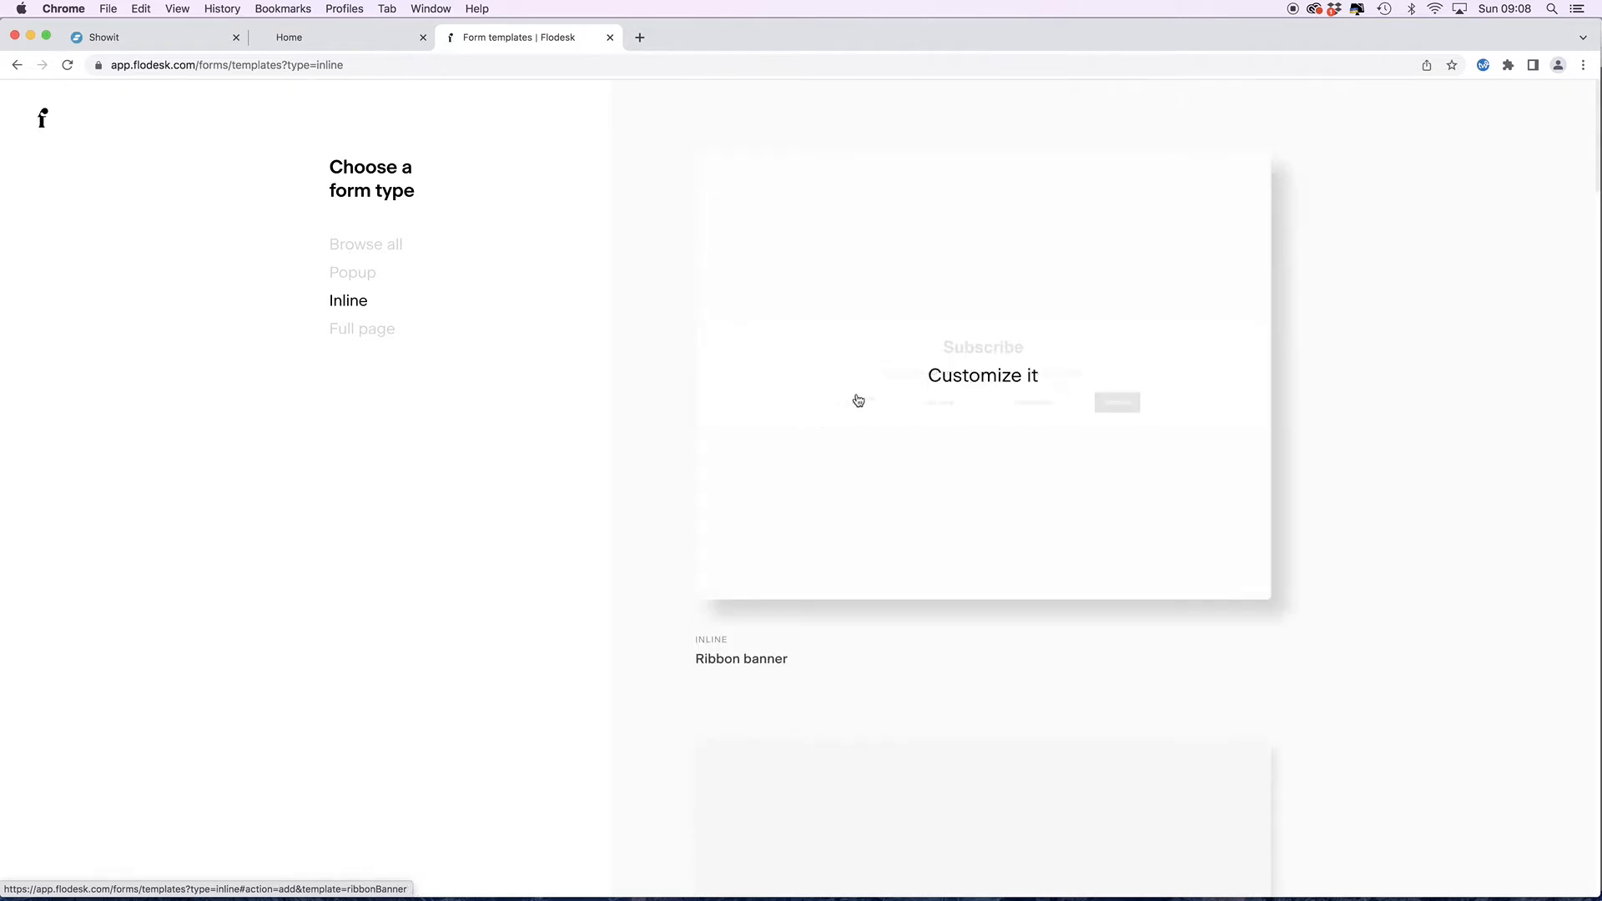
left_click(899, 365)
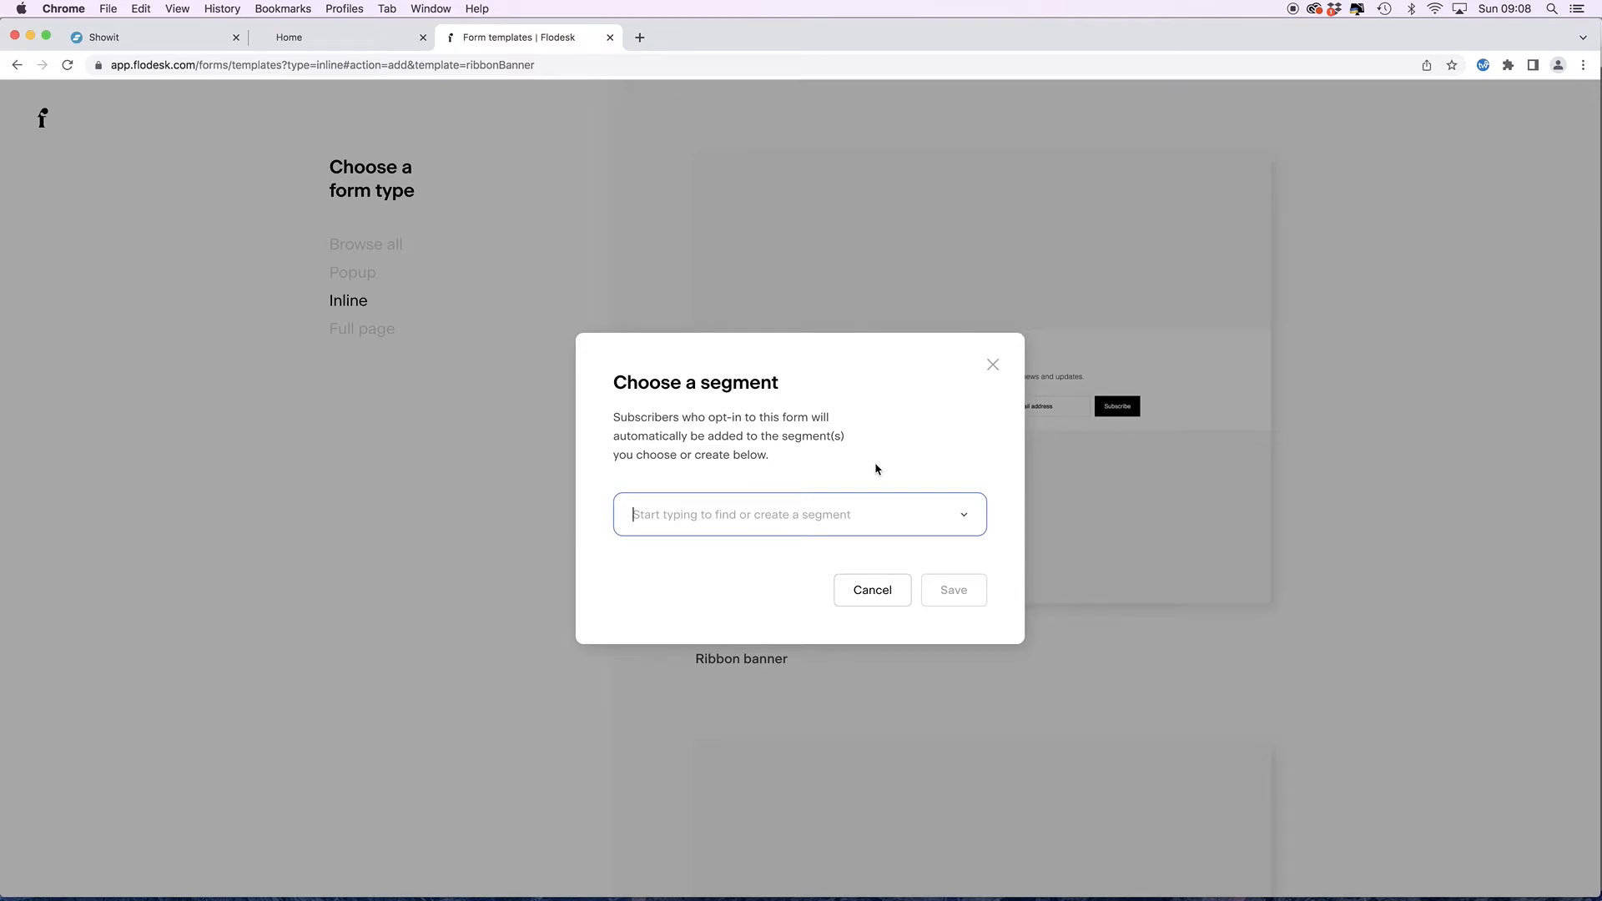
- Assign the form to the "Template: Testing Email" segment and save the choice
left_click(802, 514)
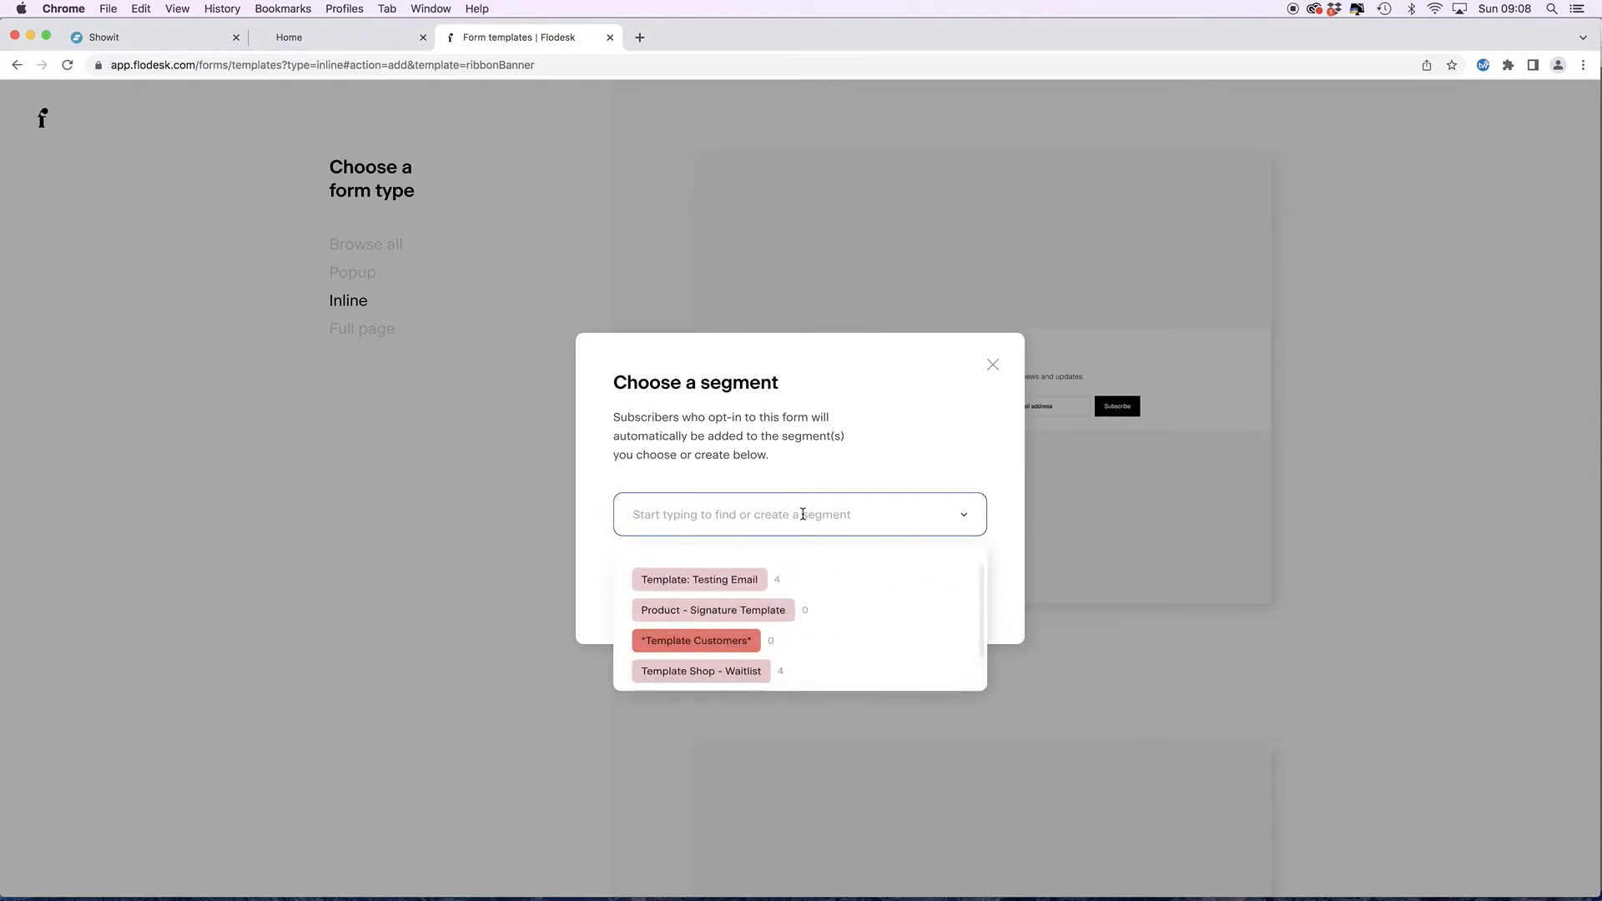
left_click(675, 584)
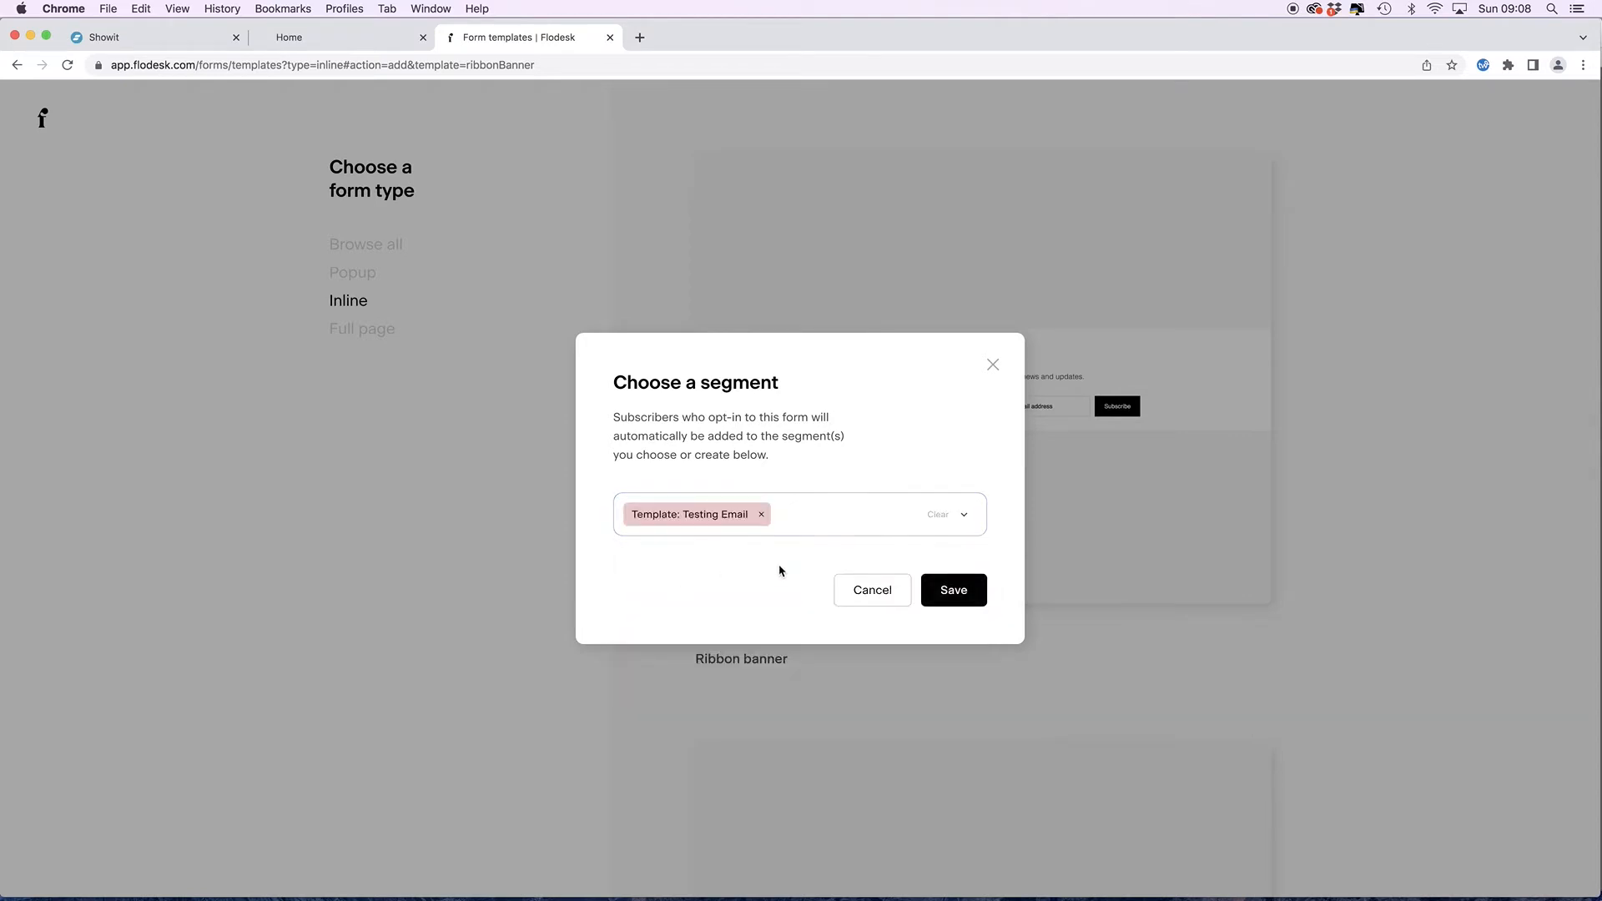
left_click(947, 594)
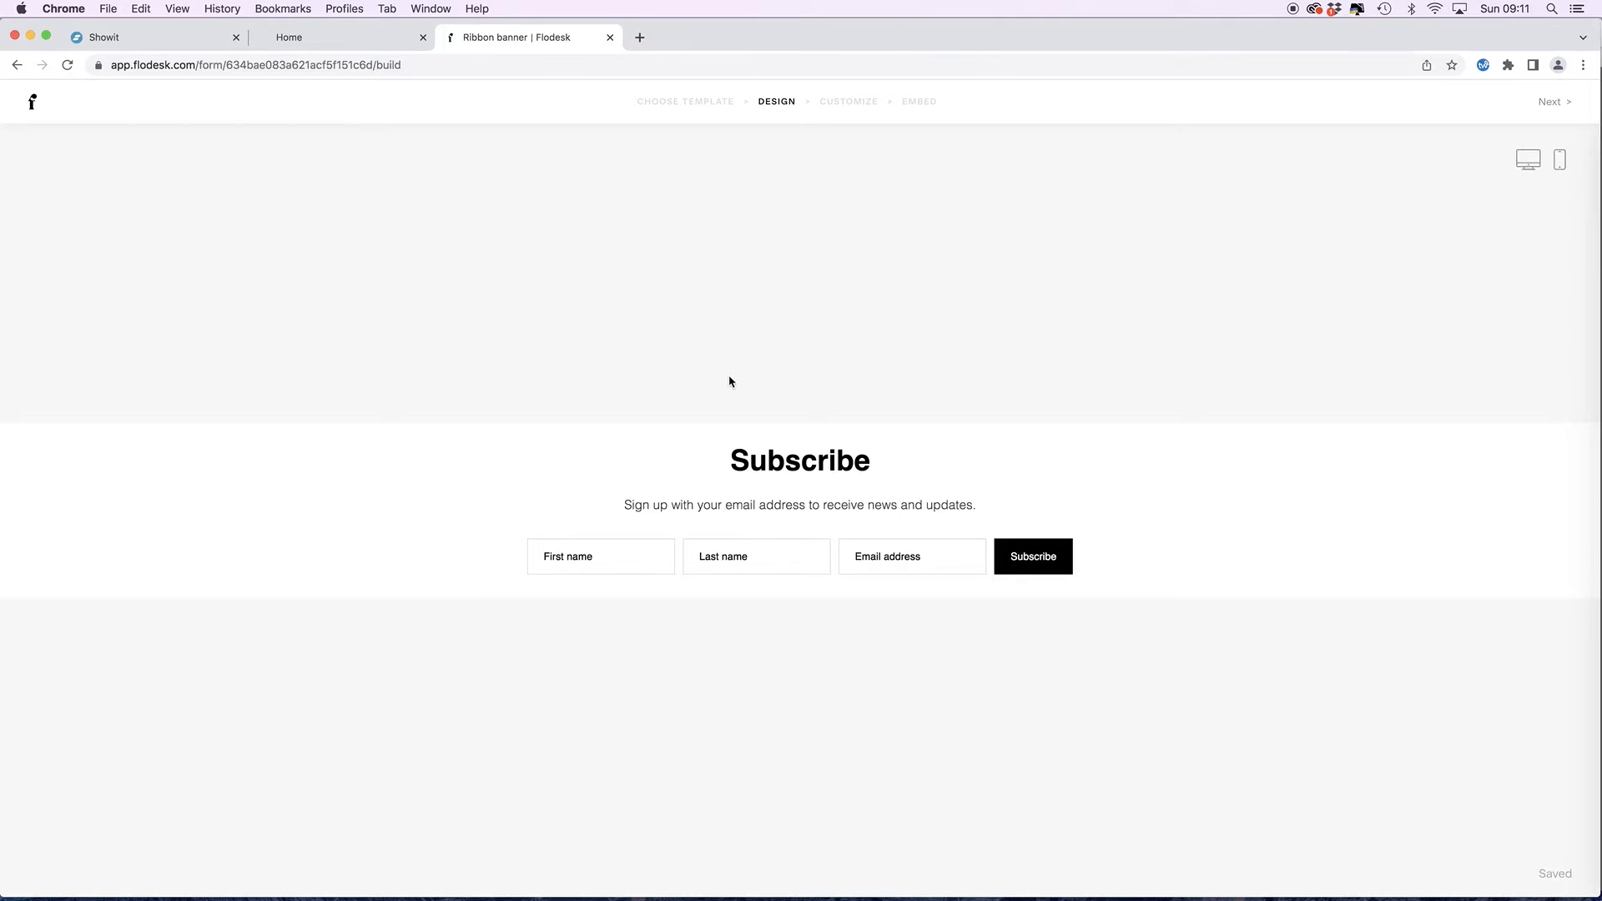
- Delete the "Subscribe" heading and the description line below it, leaving only the fields and button in the form
left_click(626, 462)
double_click(627, 461)
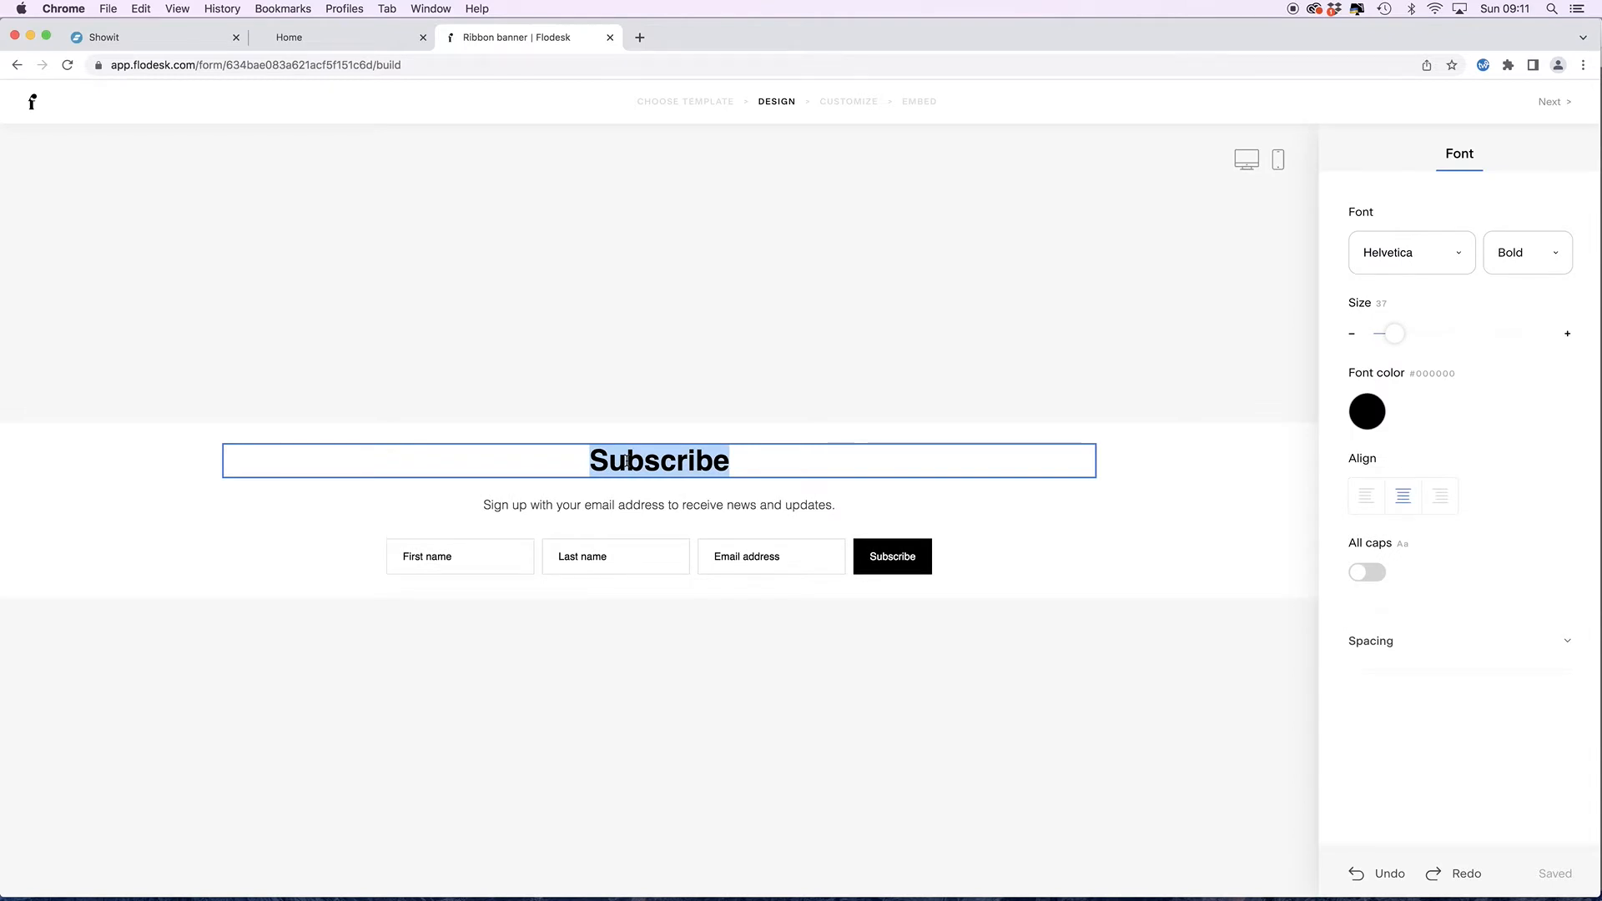
key("BackSpace")
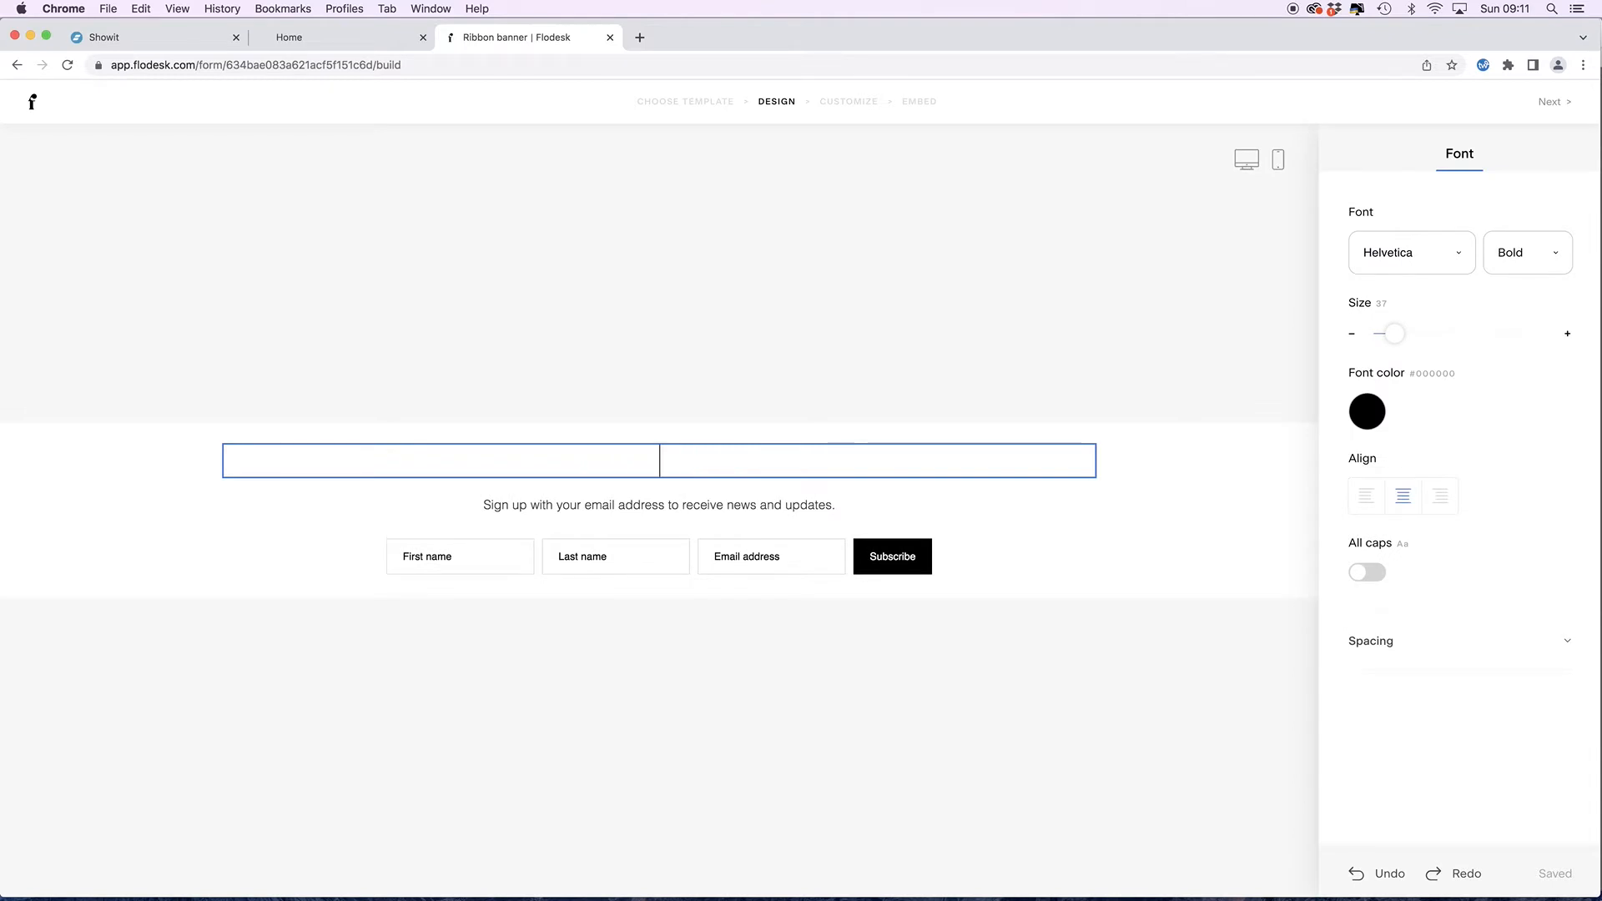
left_click(668, 436)
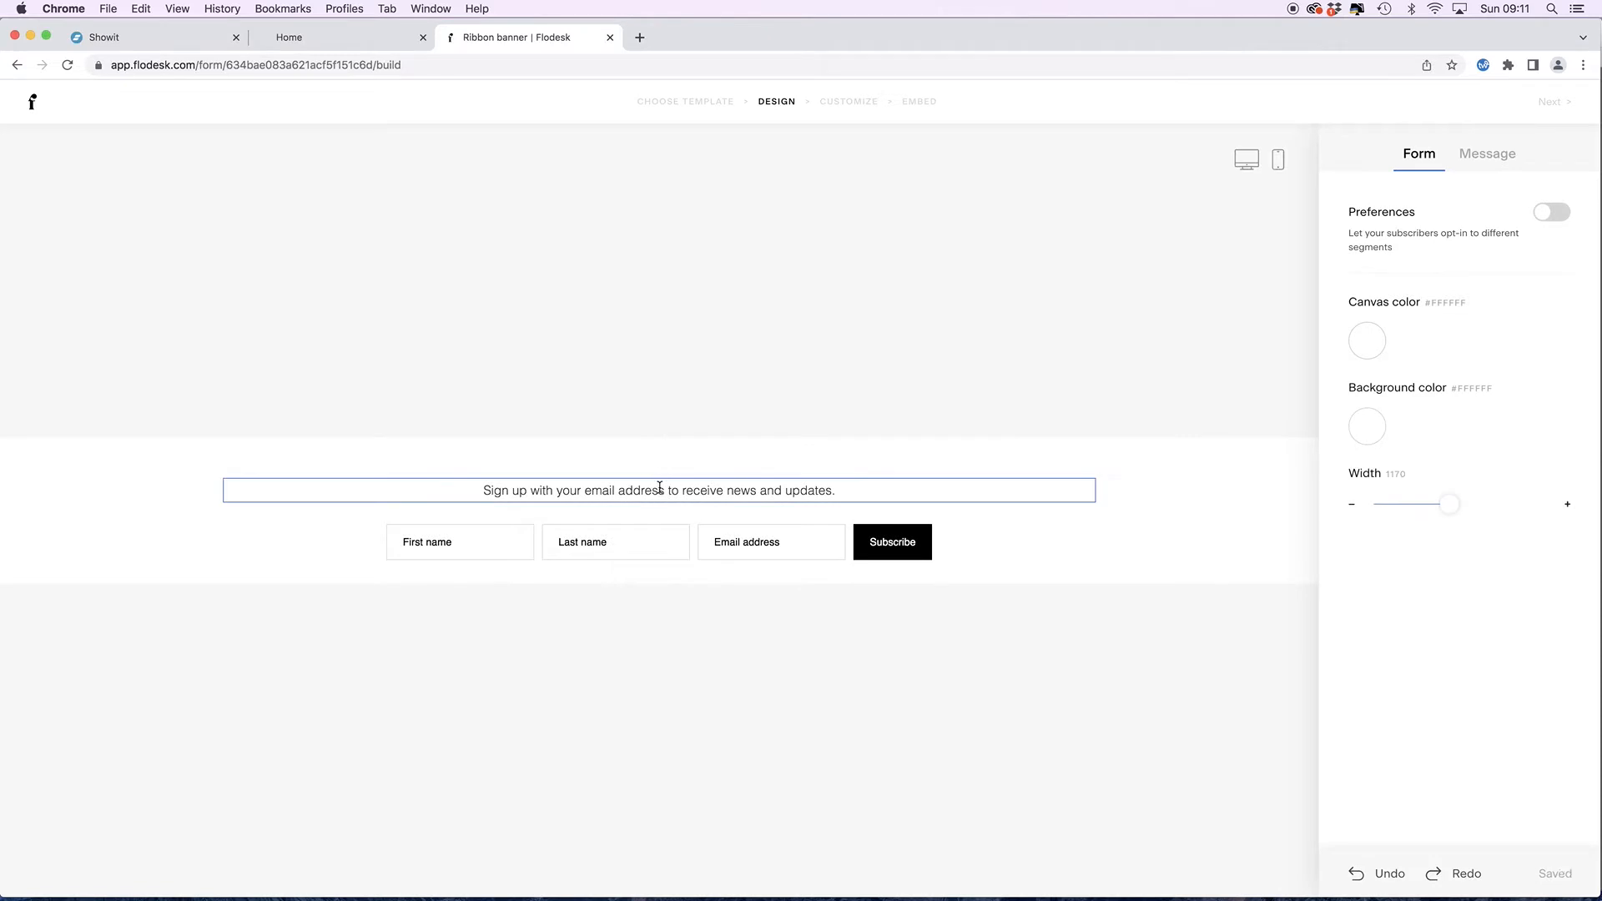
left_click(637, 489)
triple_click(639, 491)
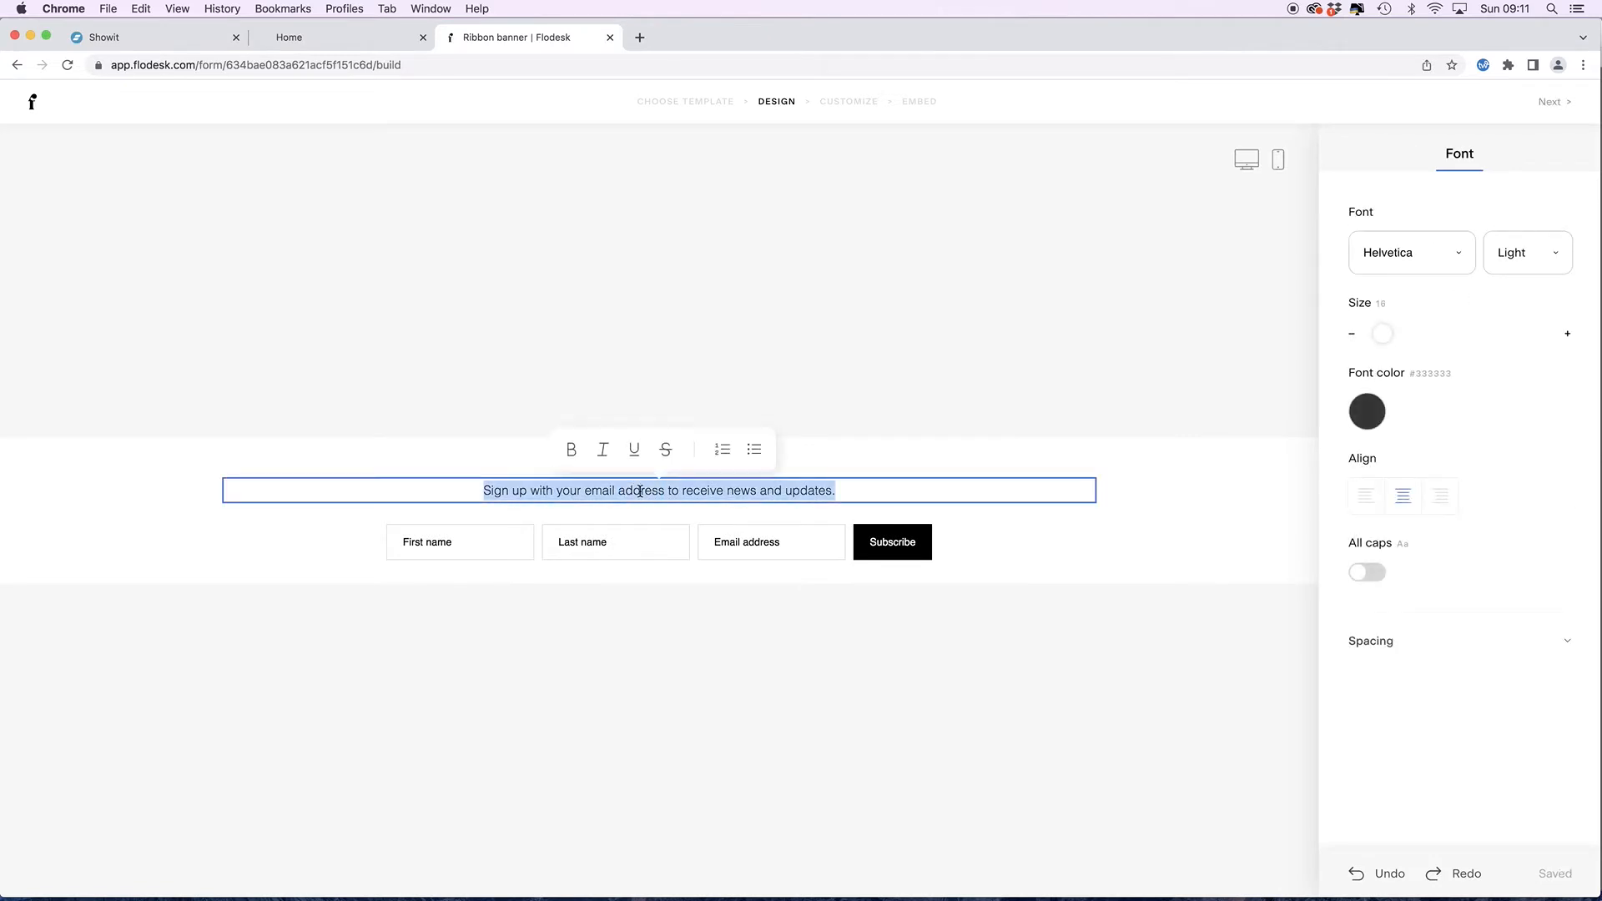
key("BackSpace")
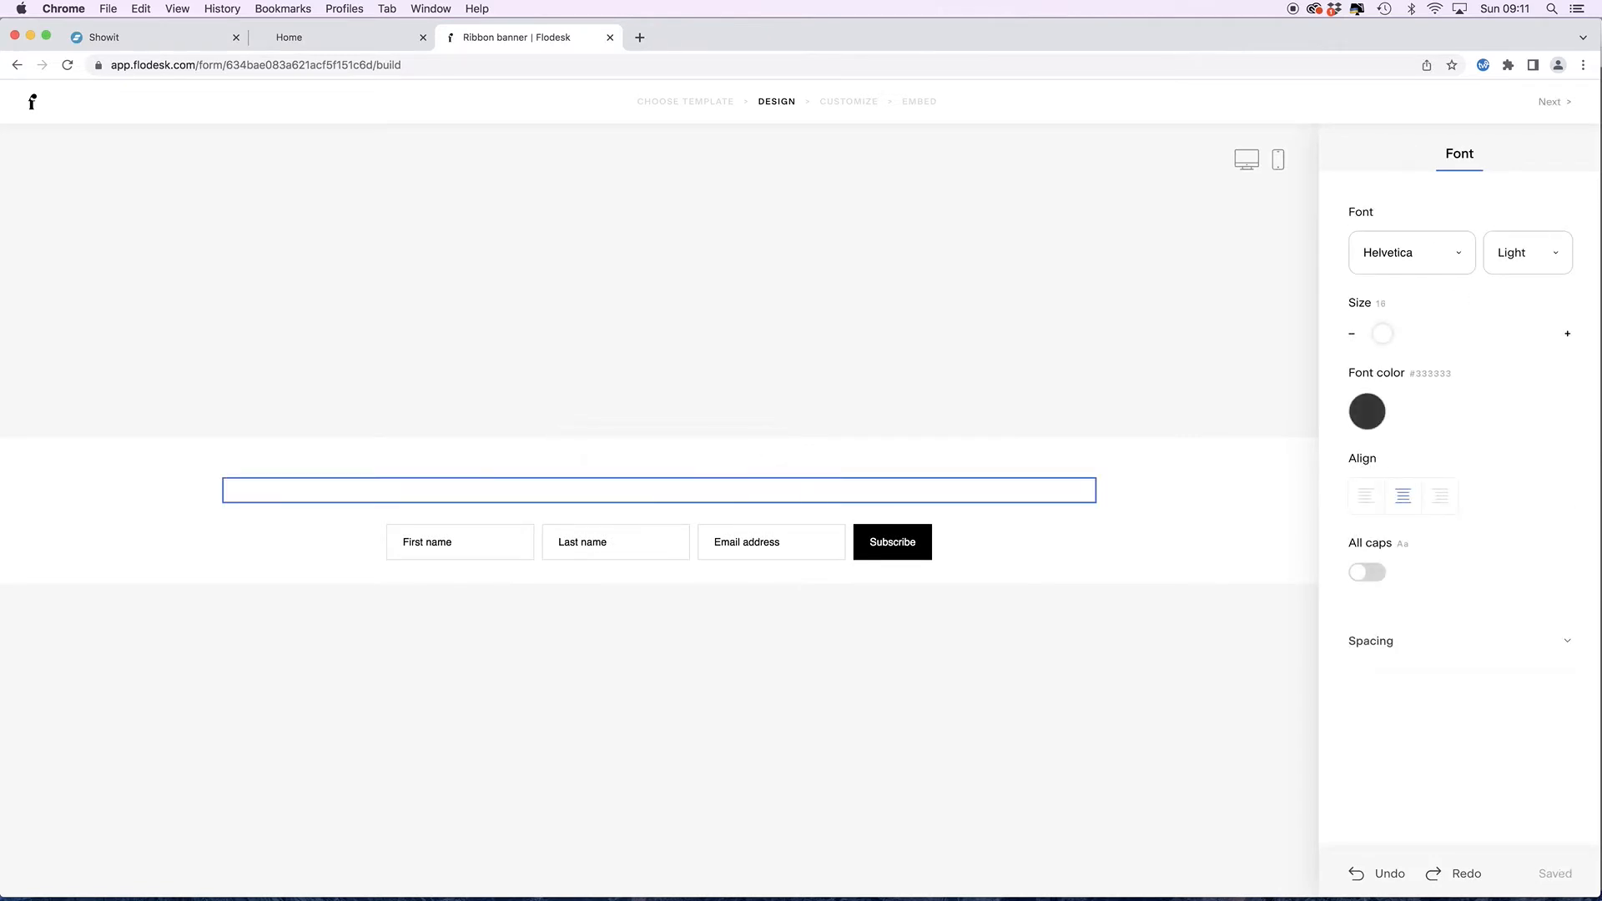
left_click(704, 454)
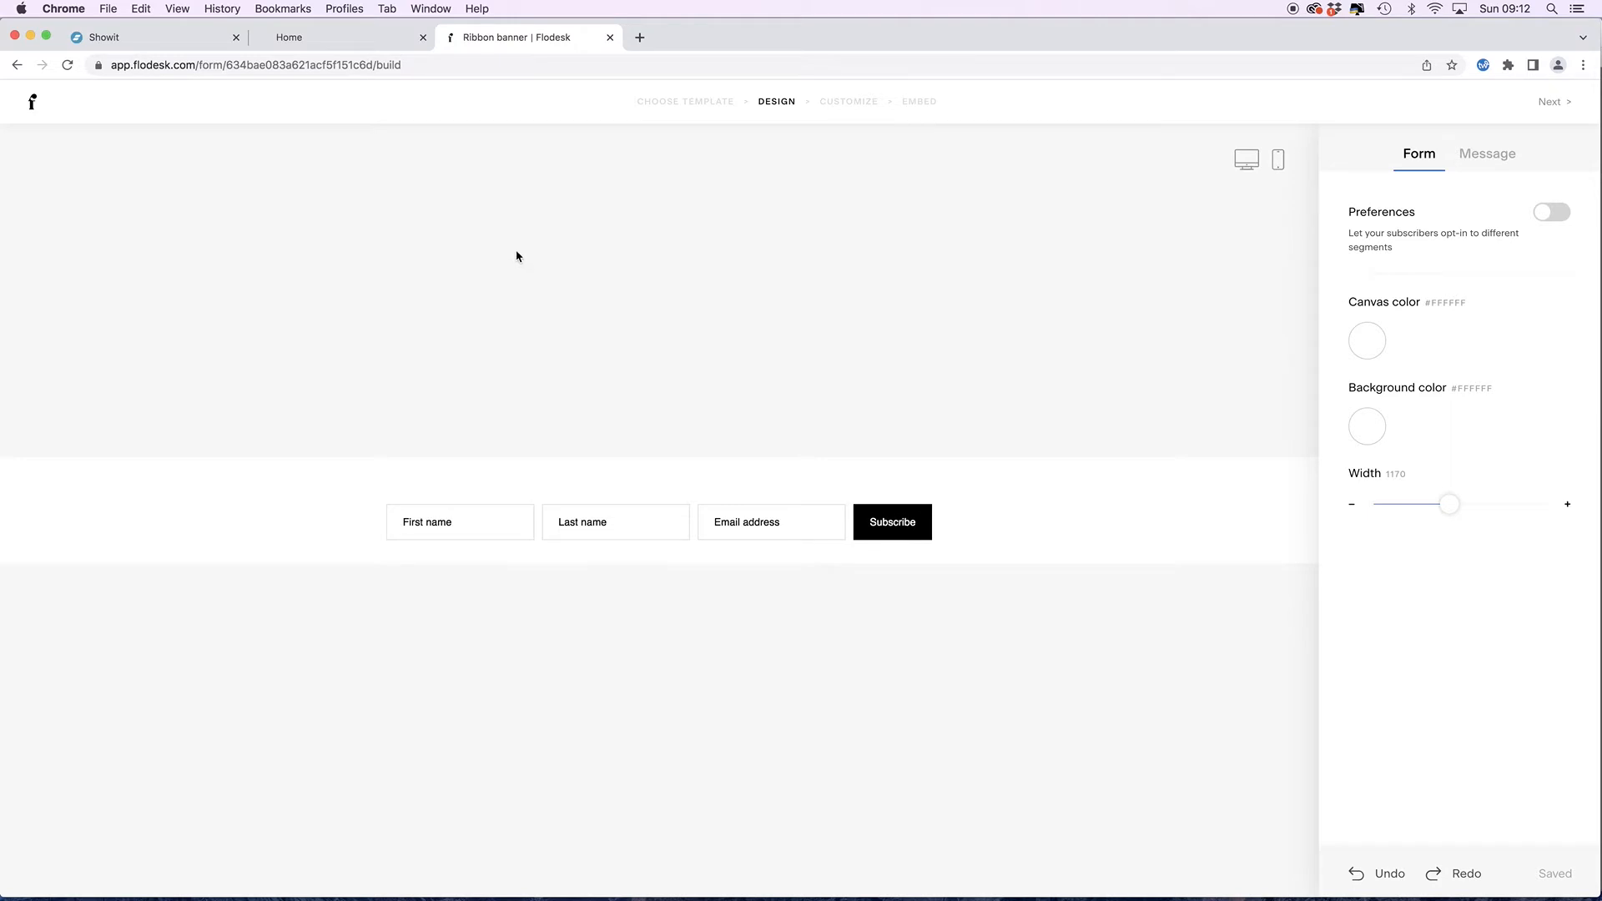
- Examine the sign-up forms on the website preview's home page and at the end of its blog page
left_click(352, 45)
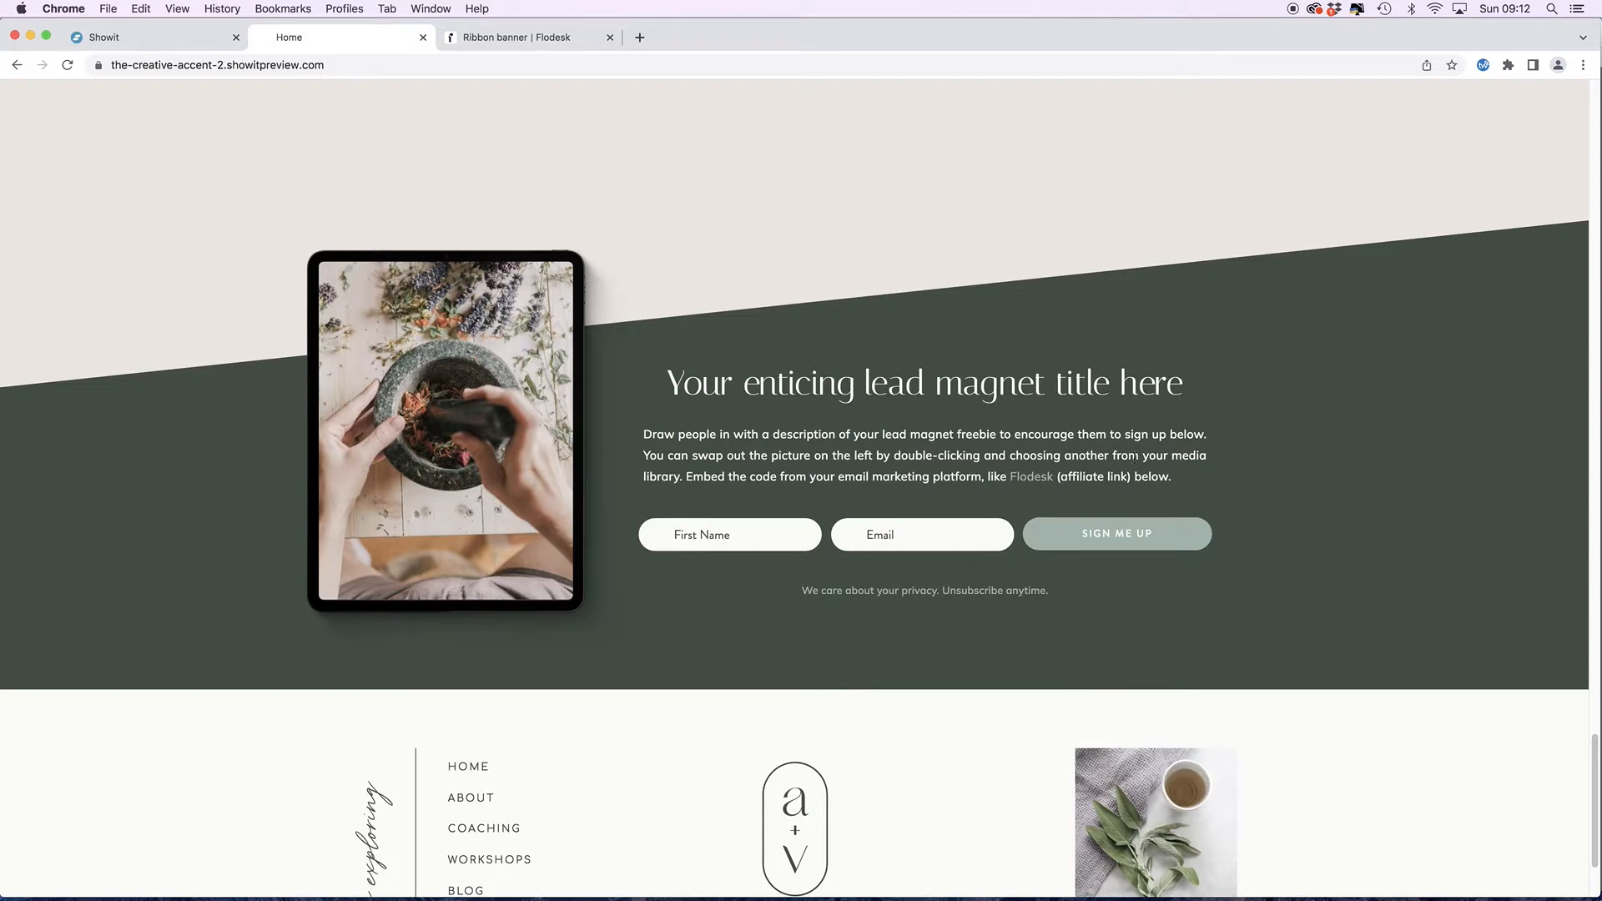
scroll(582, 630, "down", 2)
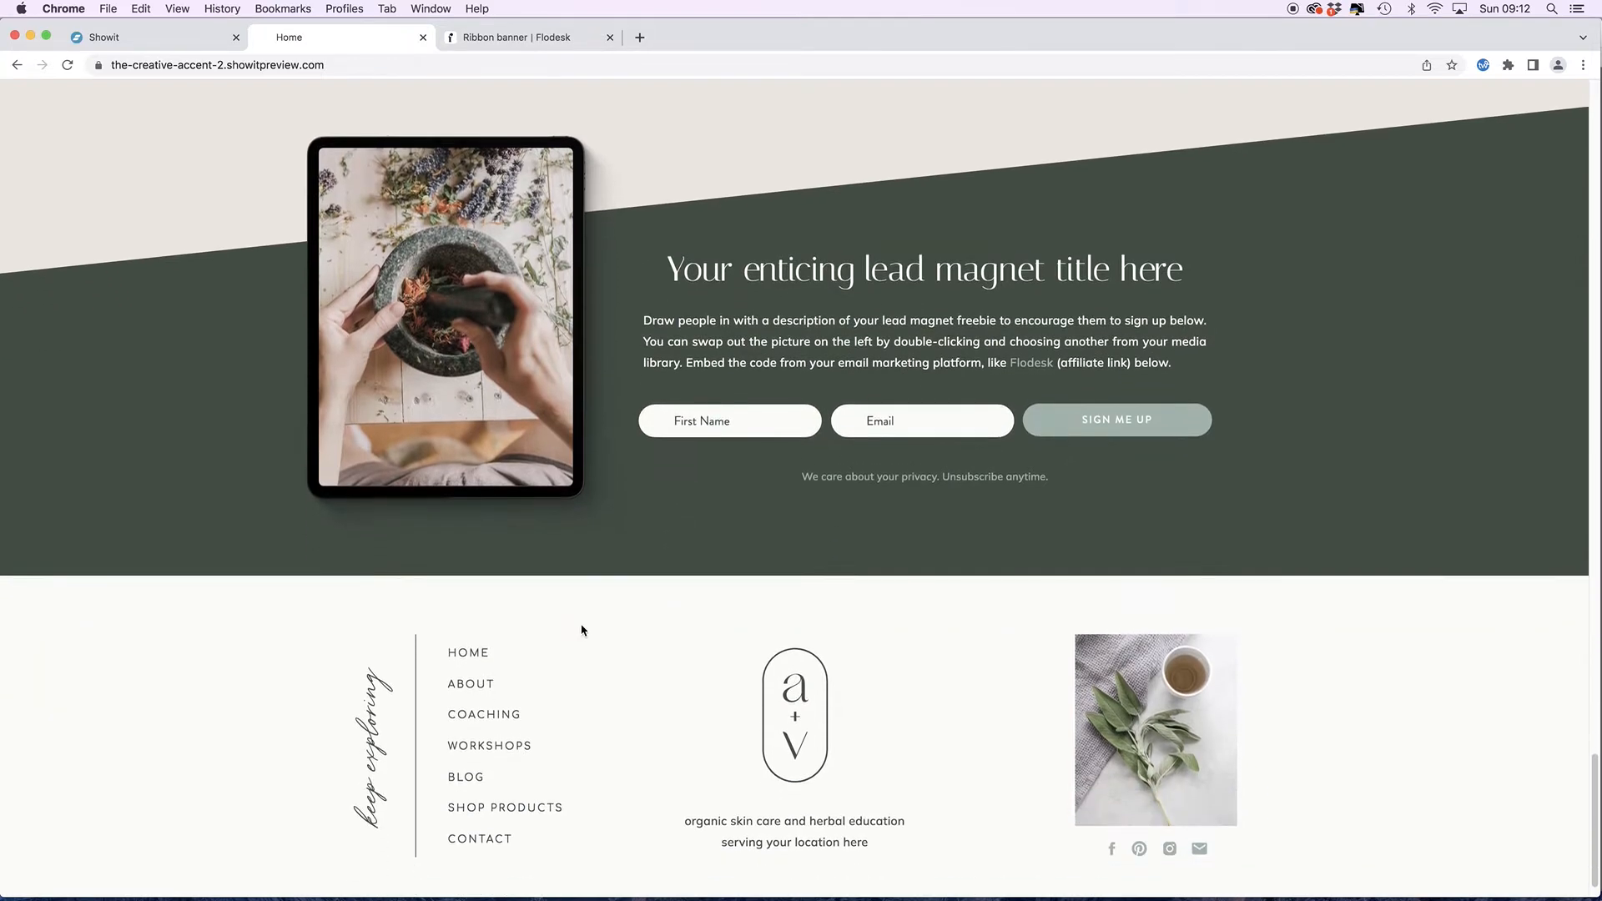
left_click(465, 776)
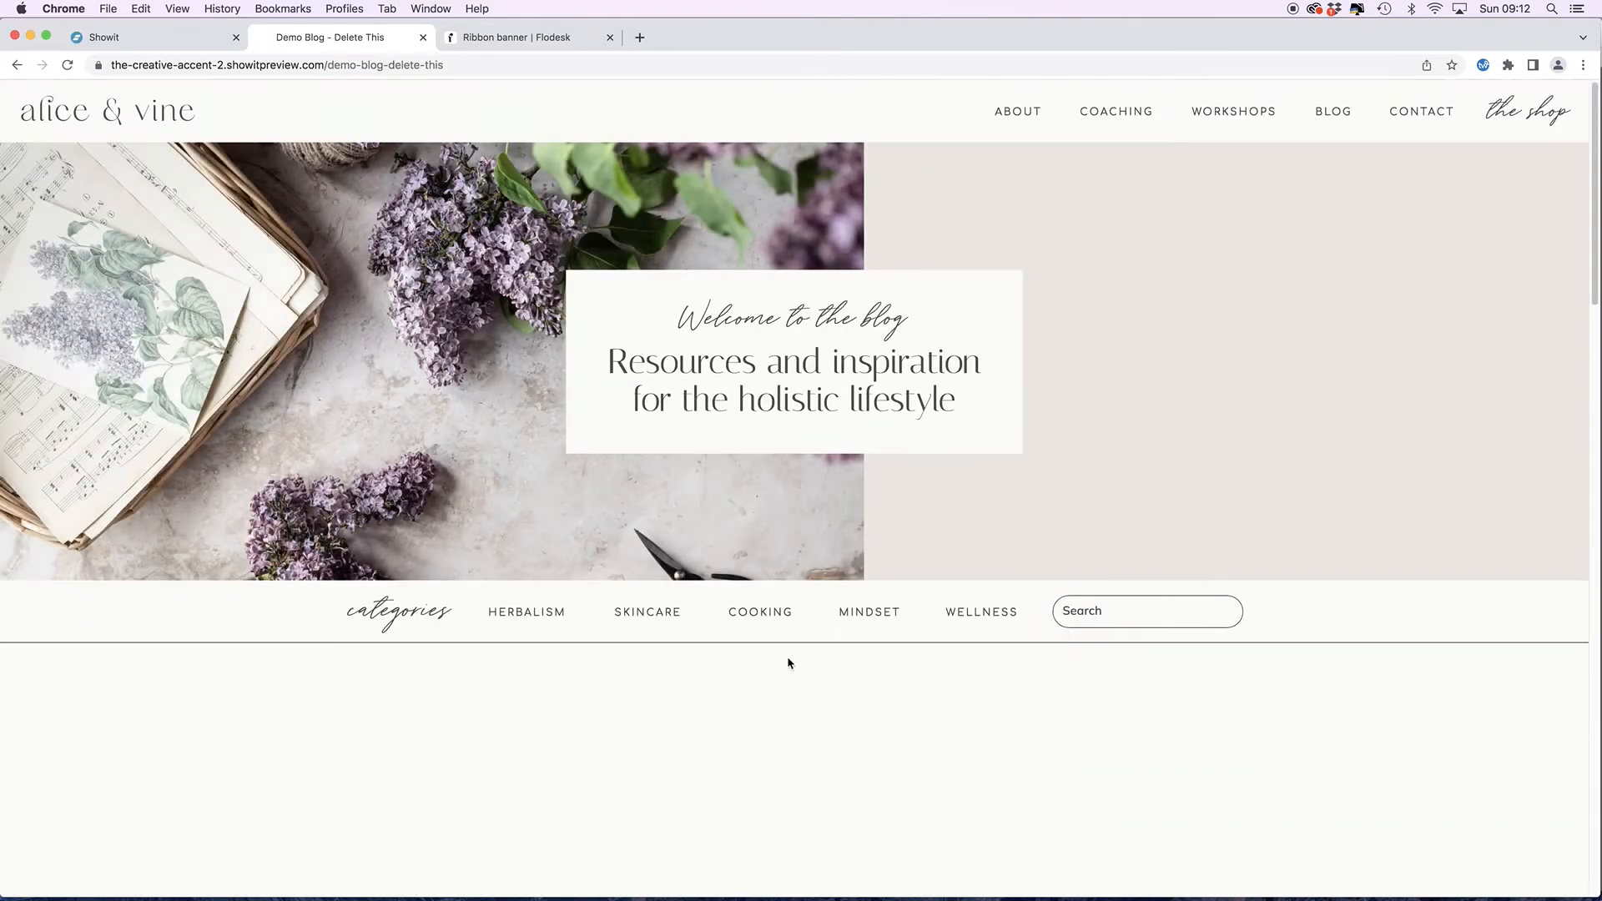
scroll(817, 644, "down", 2)
scroll(820, 643, "down", 15)
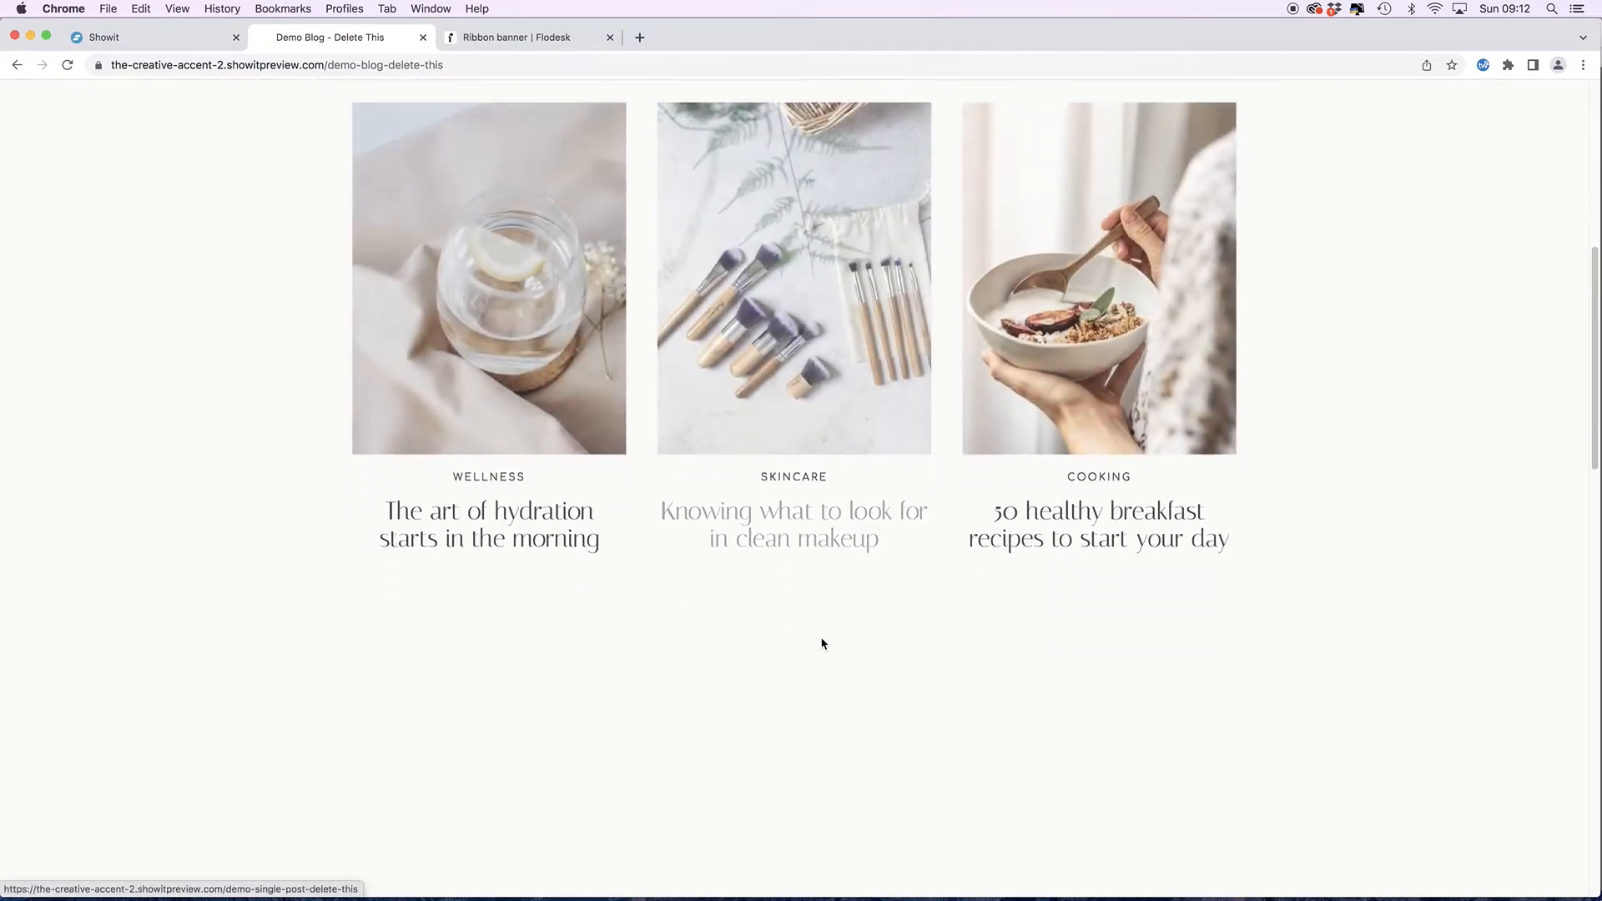
scroll(821, 644, "down", 6)
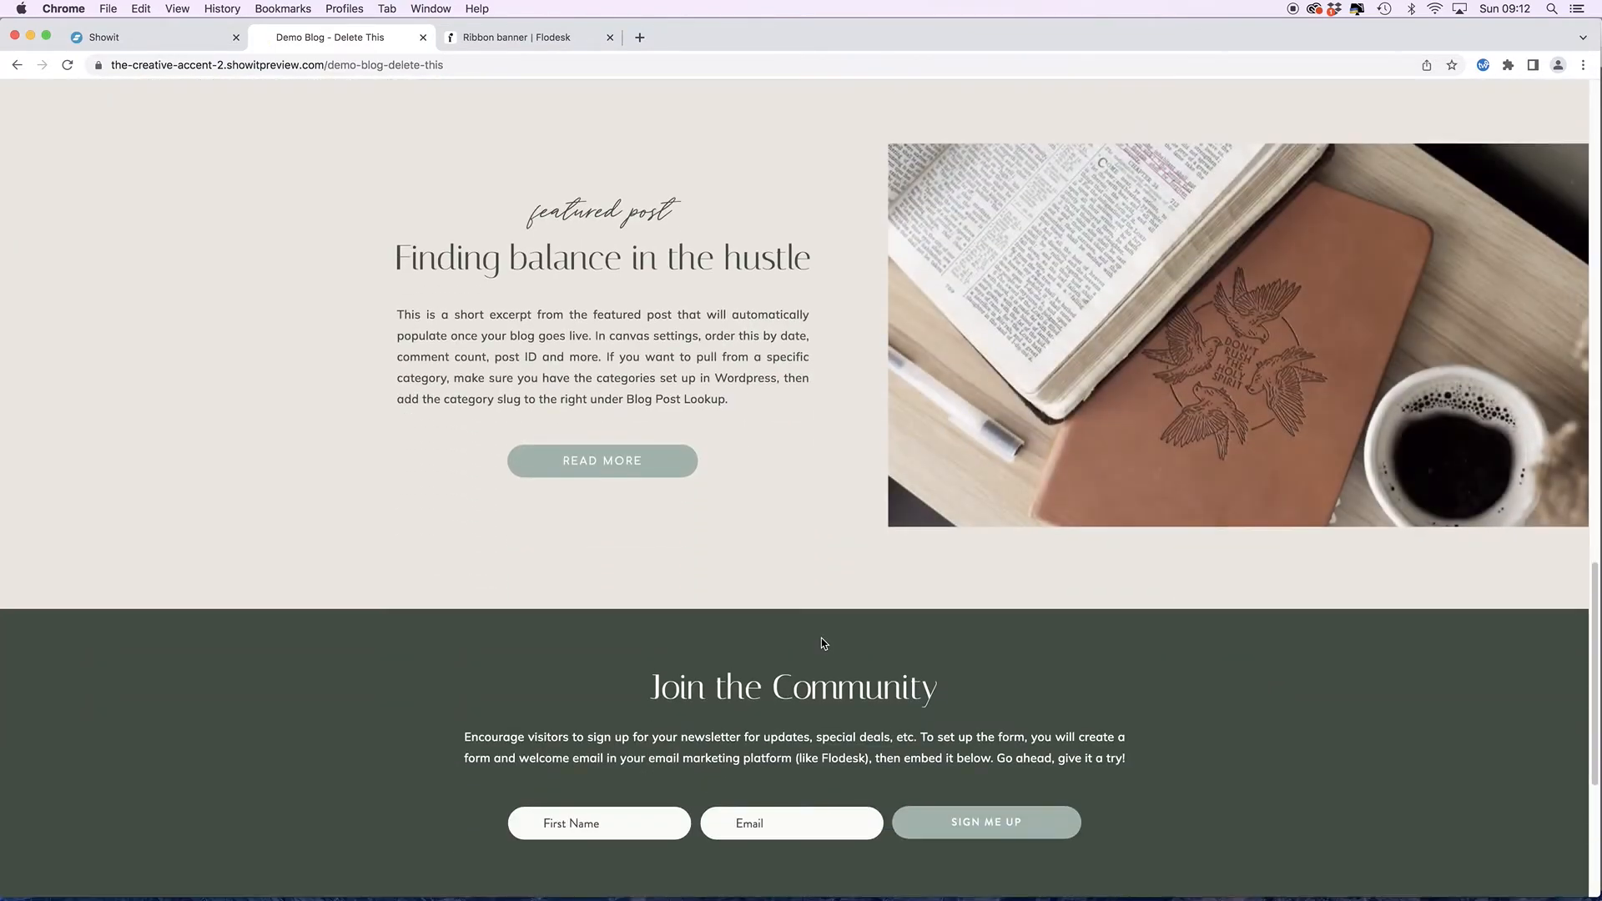
scroll(821, 637, "down", 1)
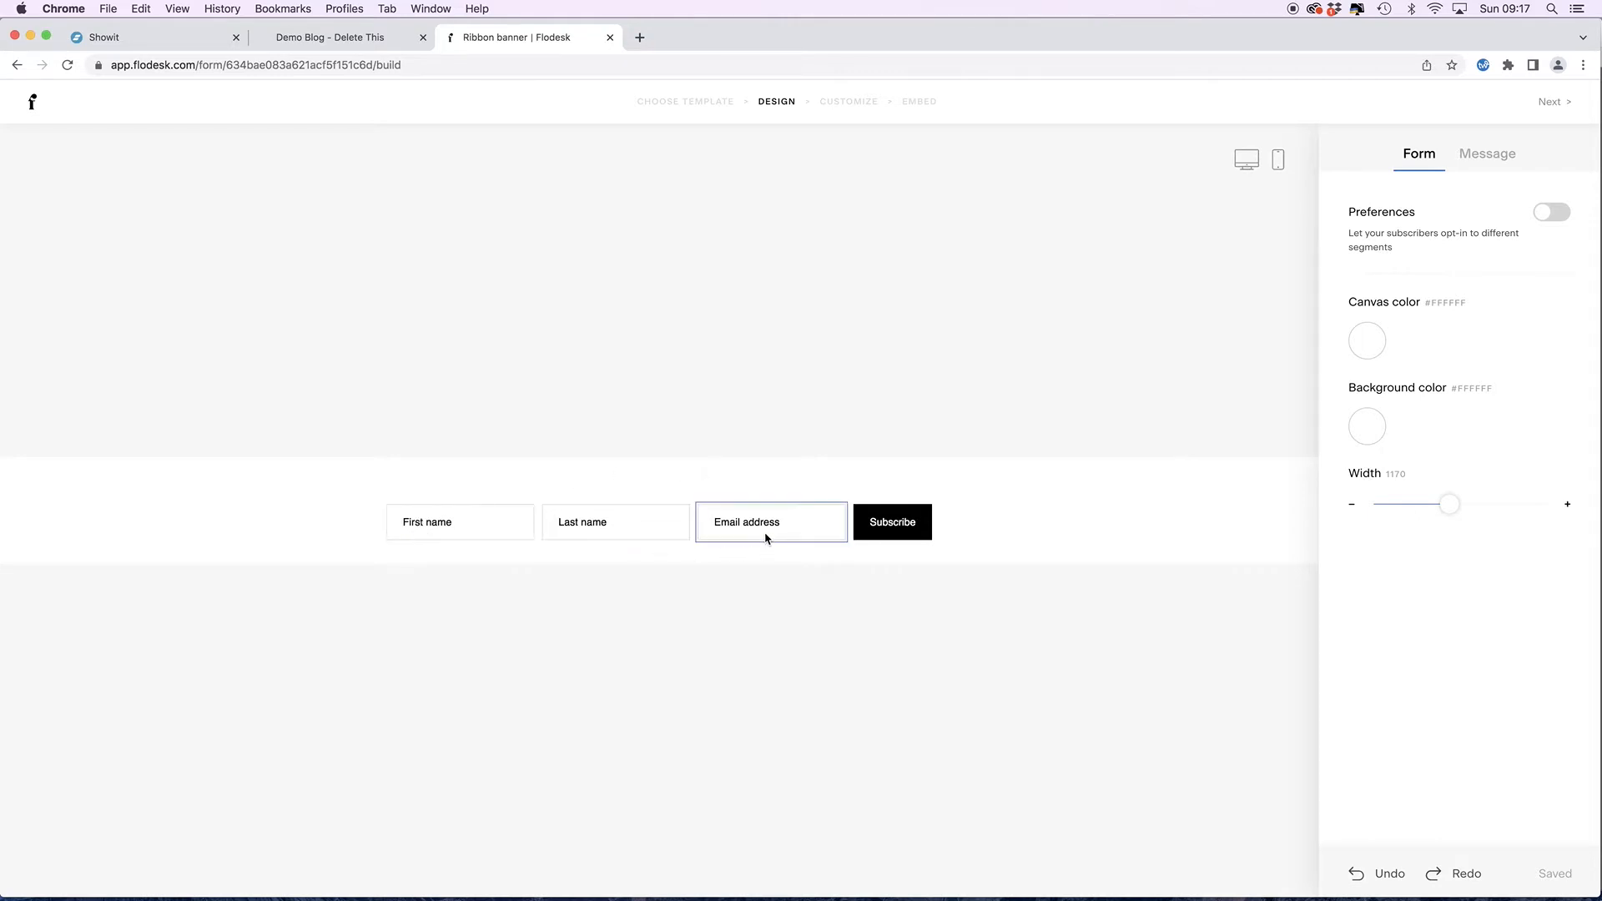
- Delete the Last name field from the Flodesk form and make the First name field required
left_click(613, 519)
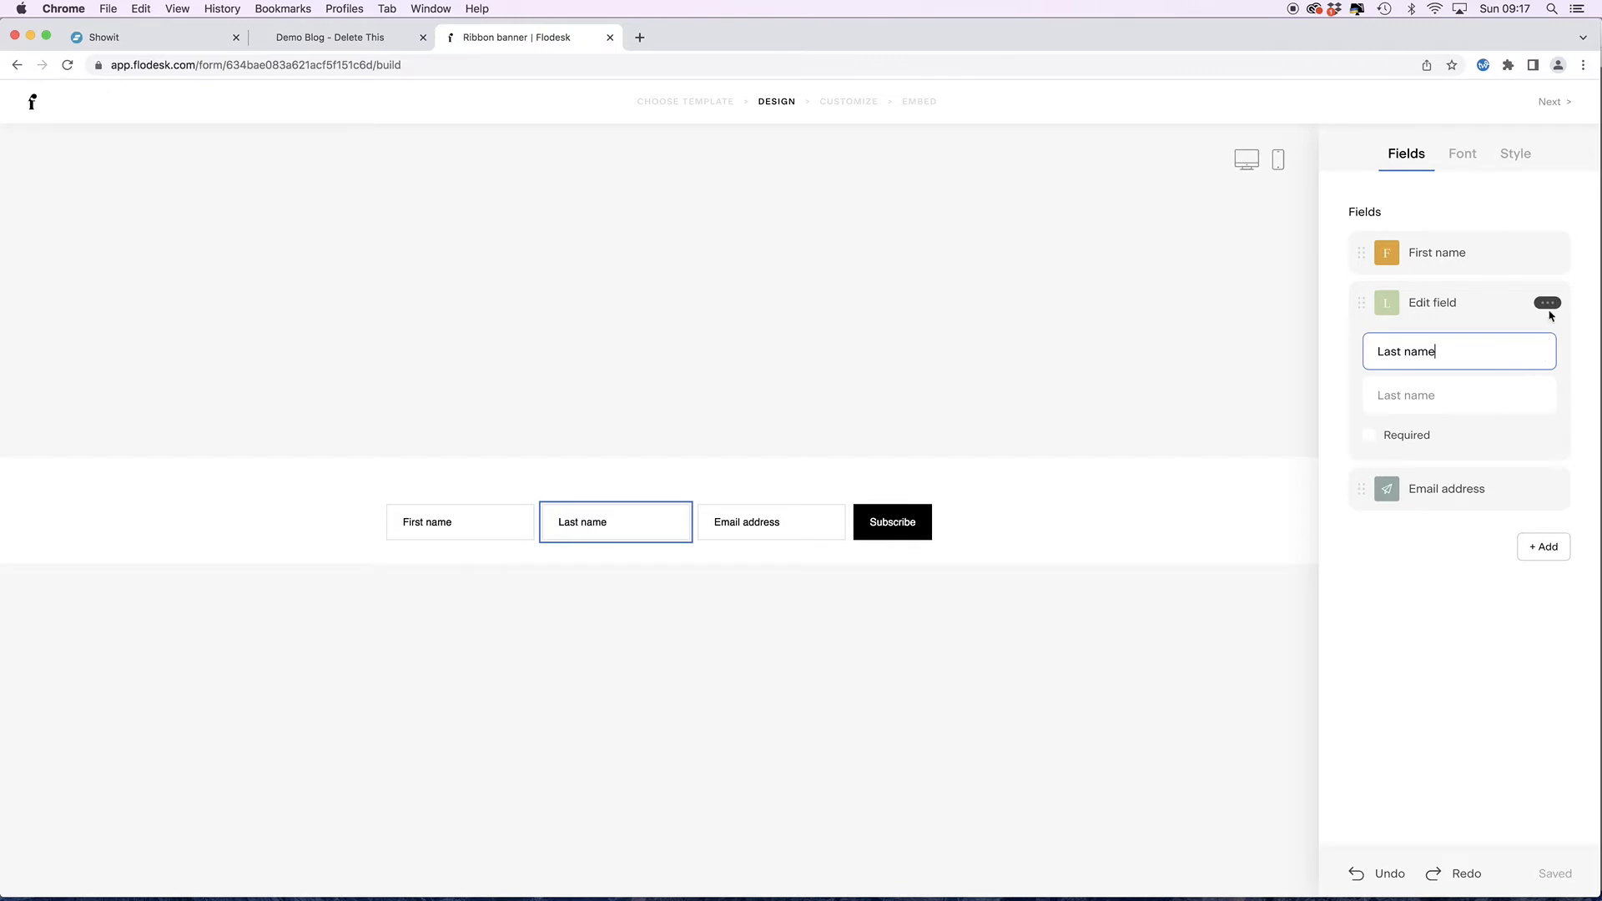
left_click(1546, 304)
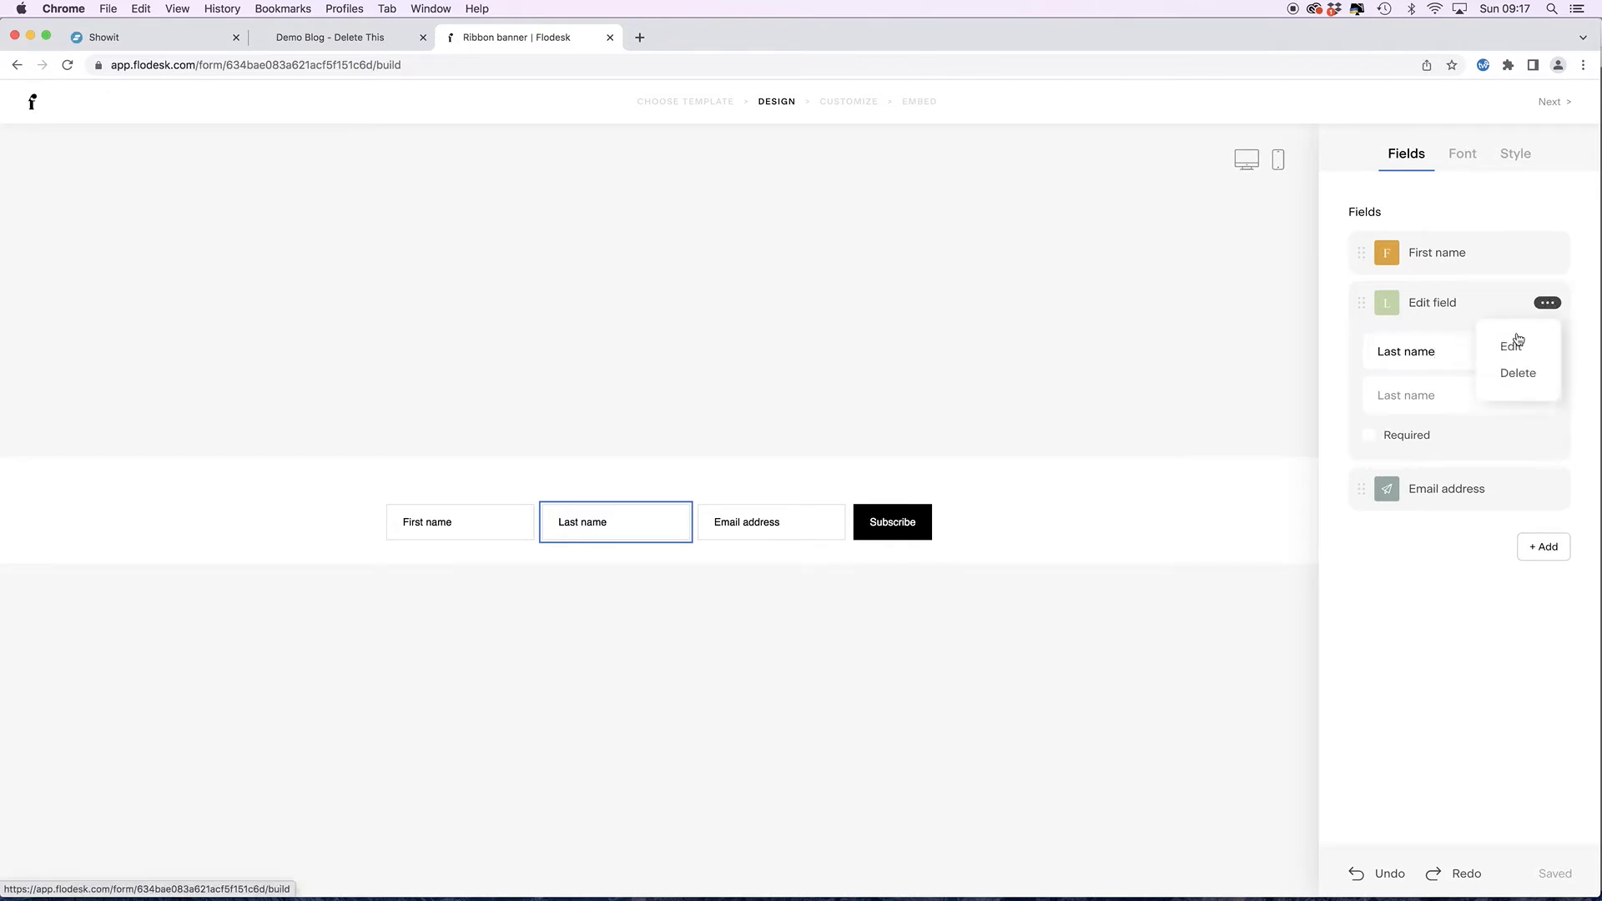
left_click(1515, 373)
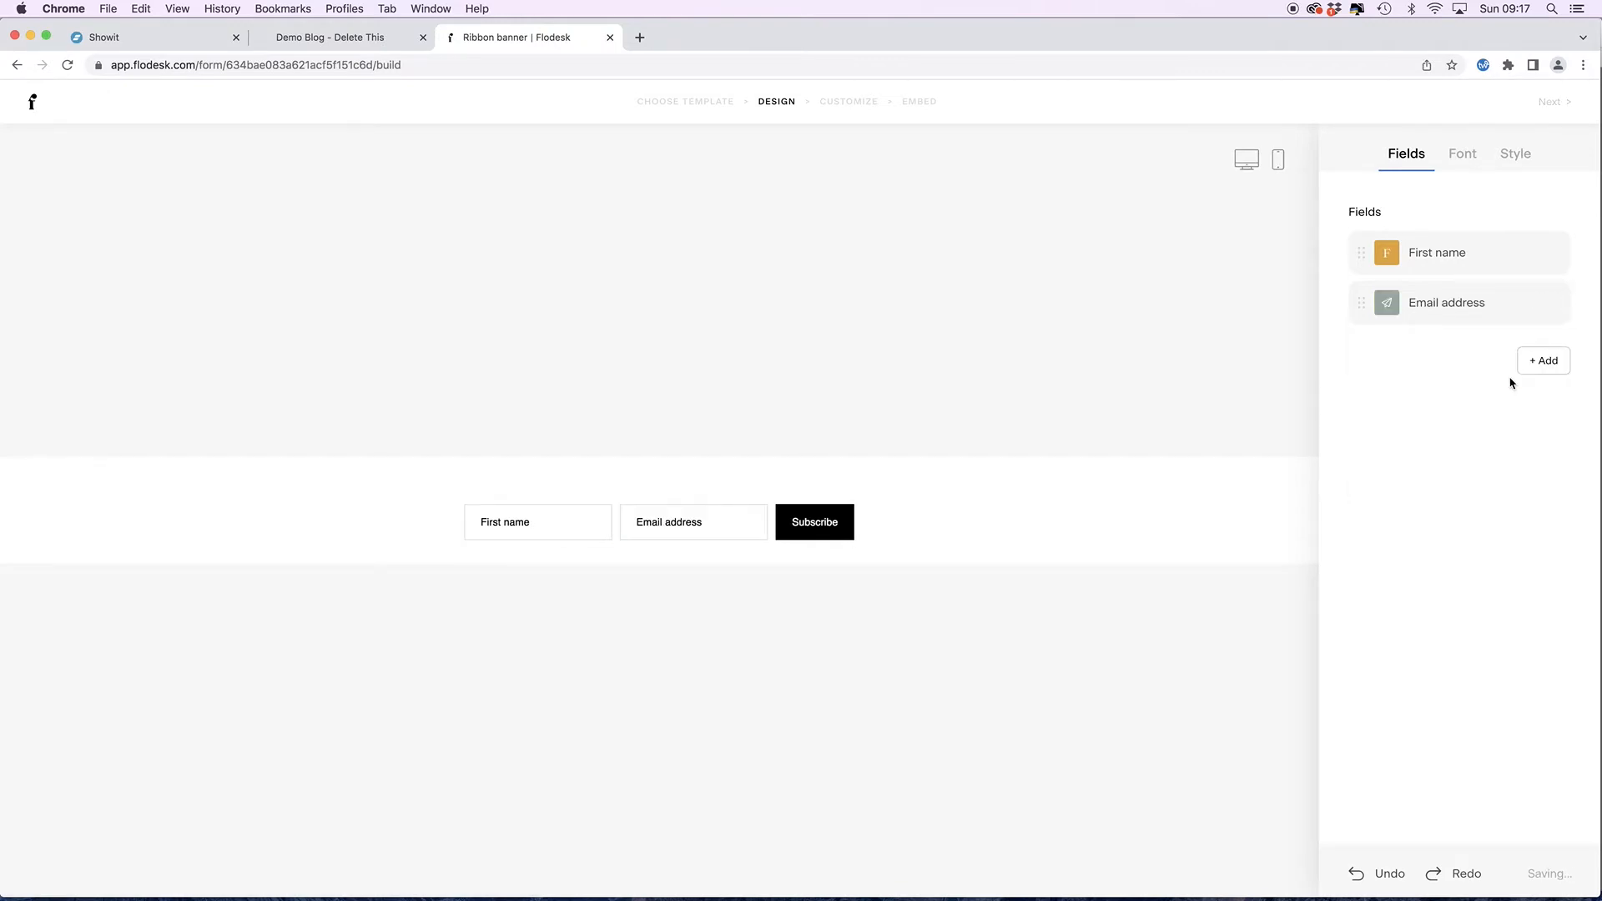
left_click(1549, 366)
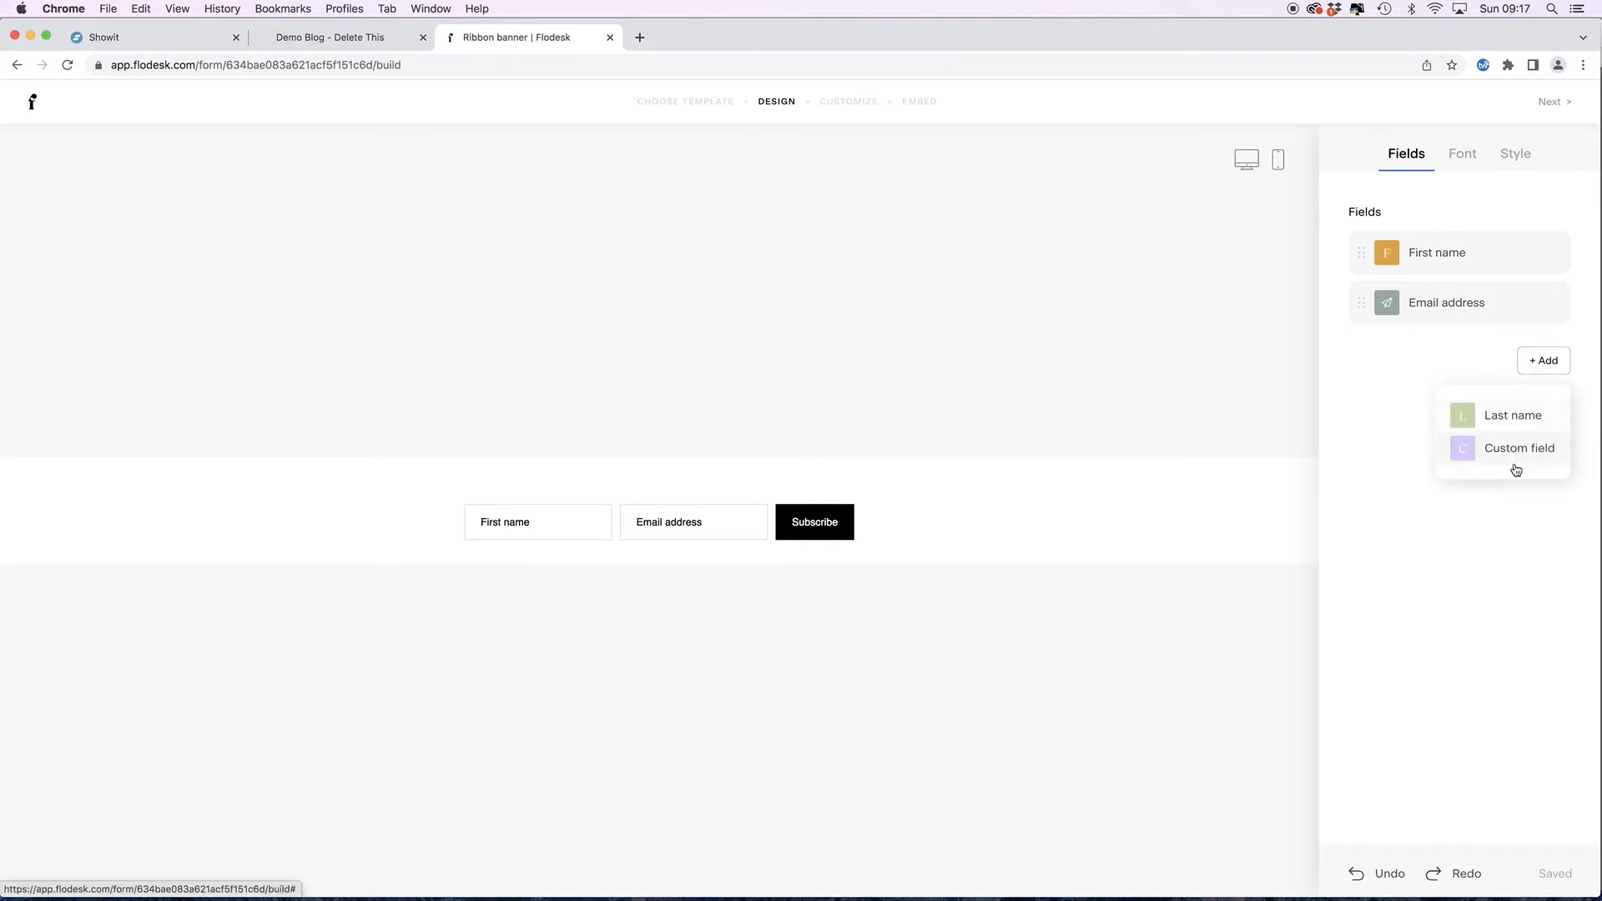
left_click(1480, 362)
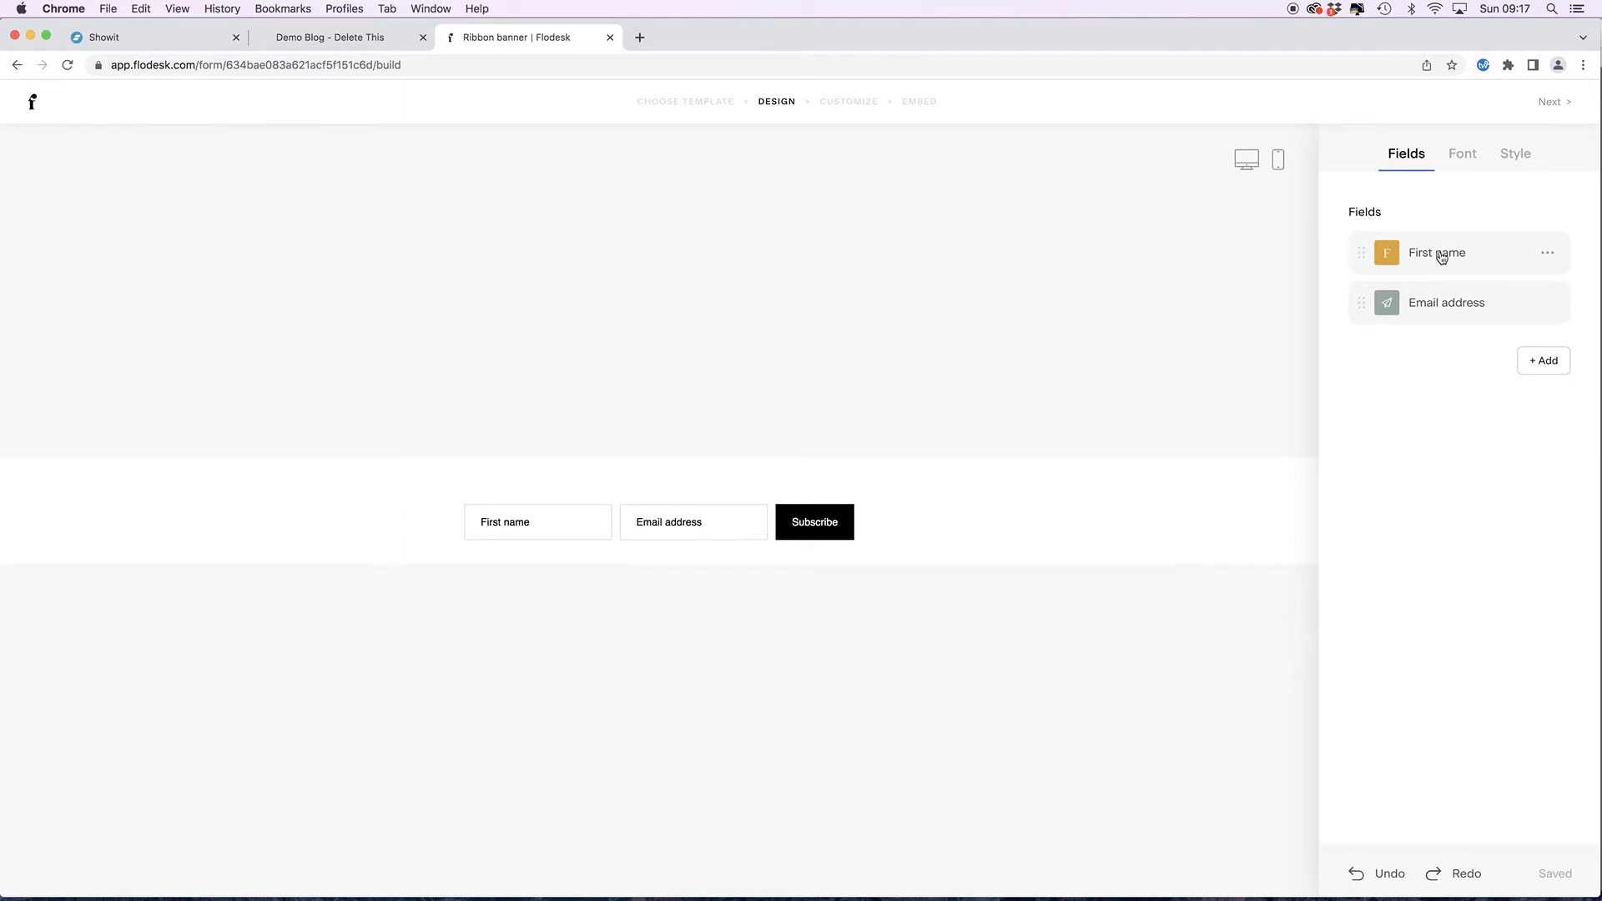
left_click(1441, 256)
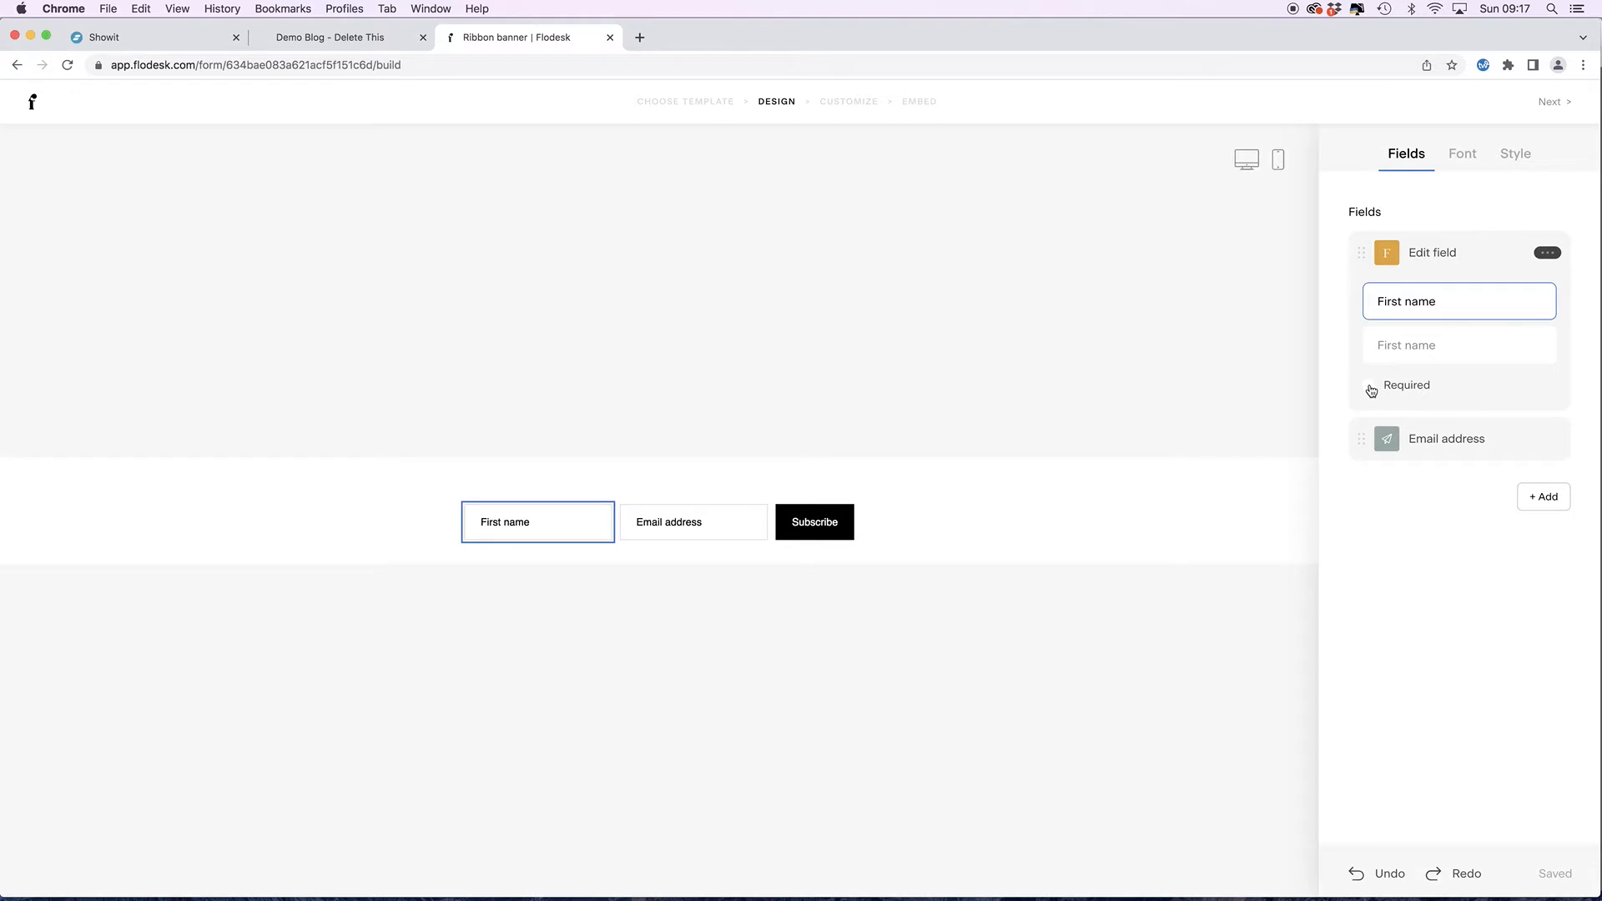
left_click(1370, 388)
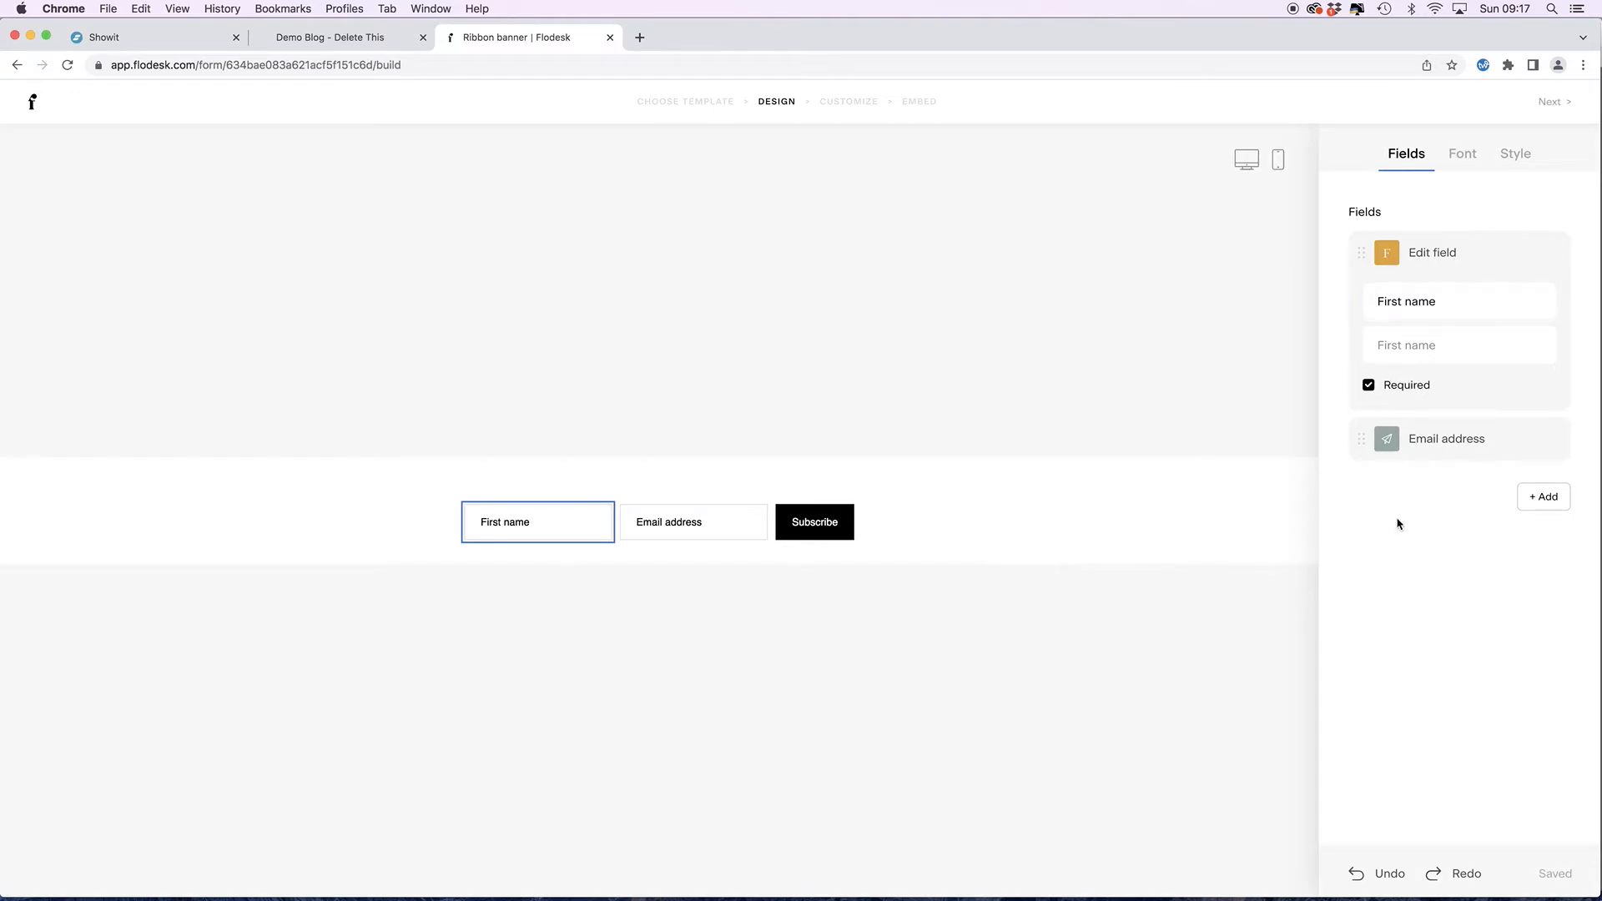
- Set the form fields' font to Brandon Grotesque with a size of 15
left_click(1466, 161)
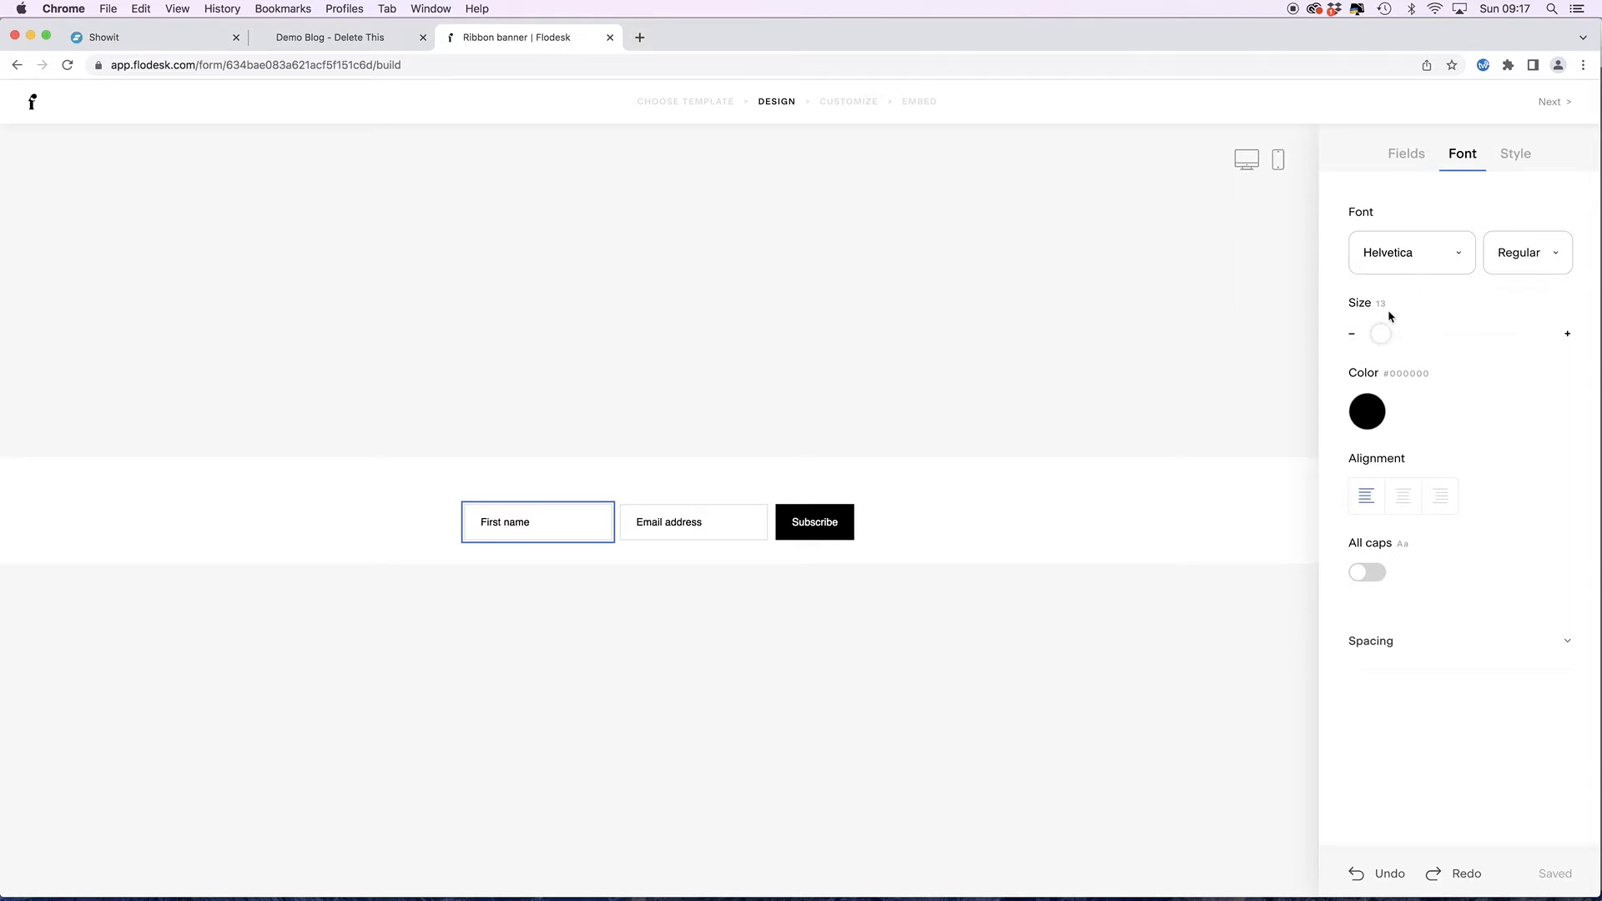
left_click(1435, 261)
scroll(1421, 399, "up", 3)
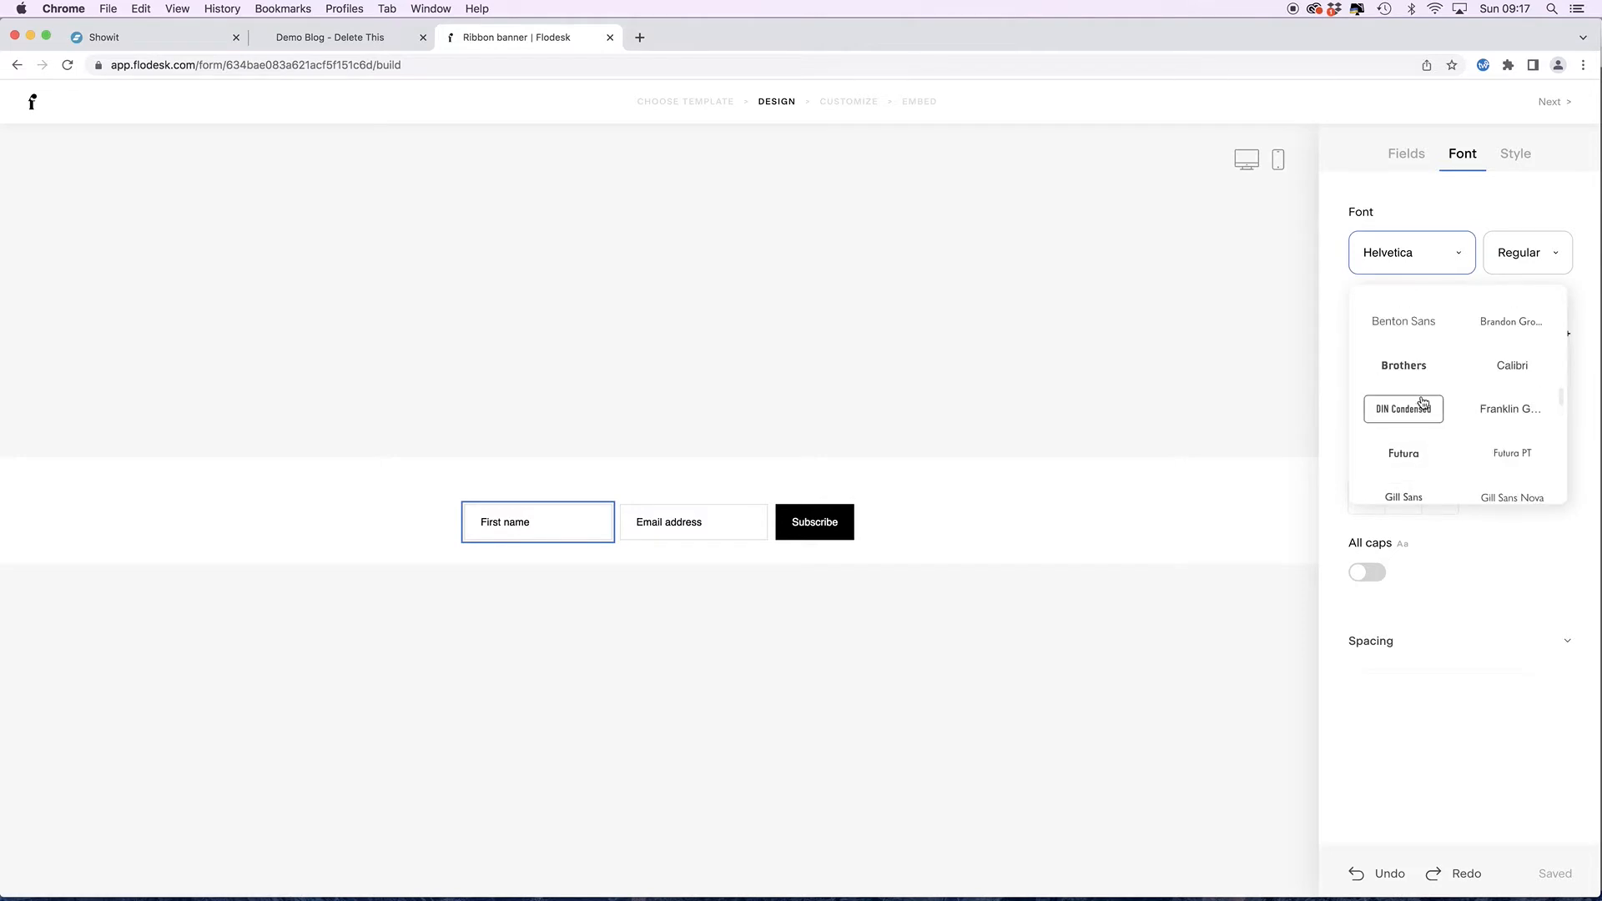
left_click(1499, 327)
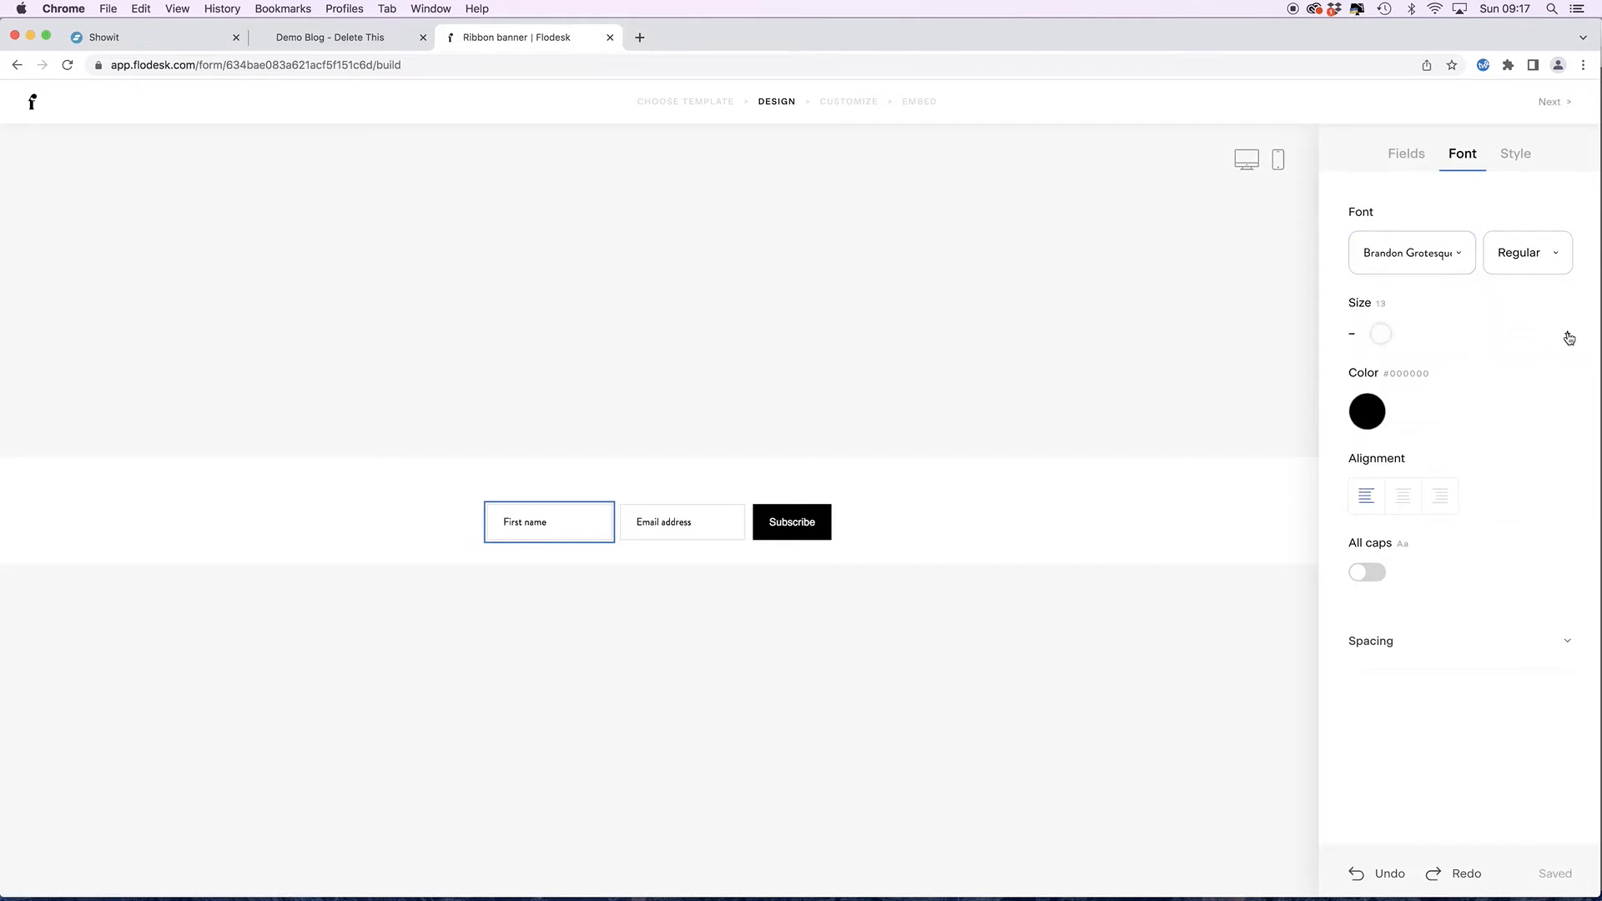
left_click(1569, 337)
left_click(1569, 337)
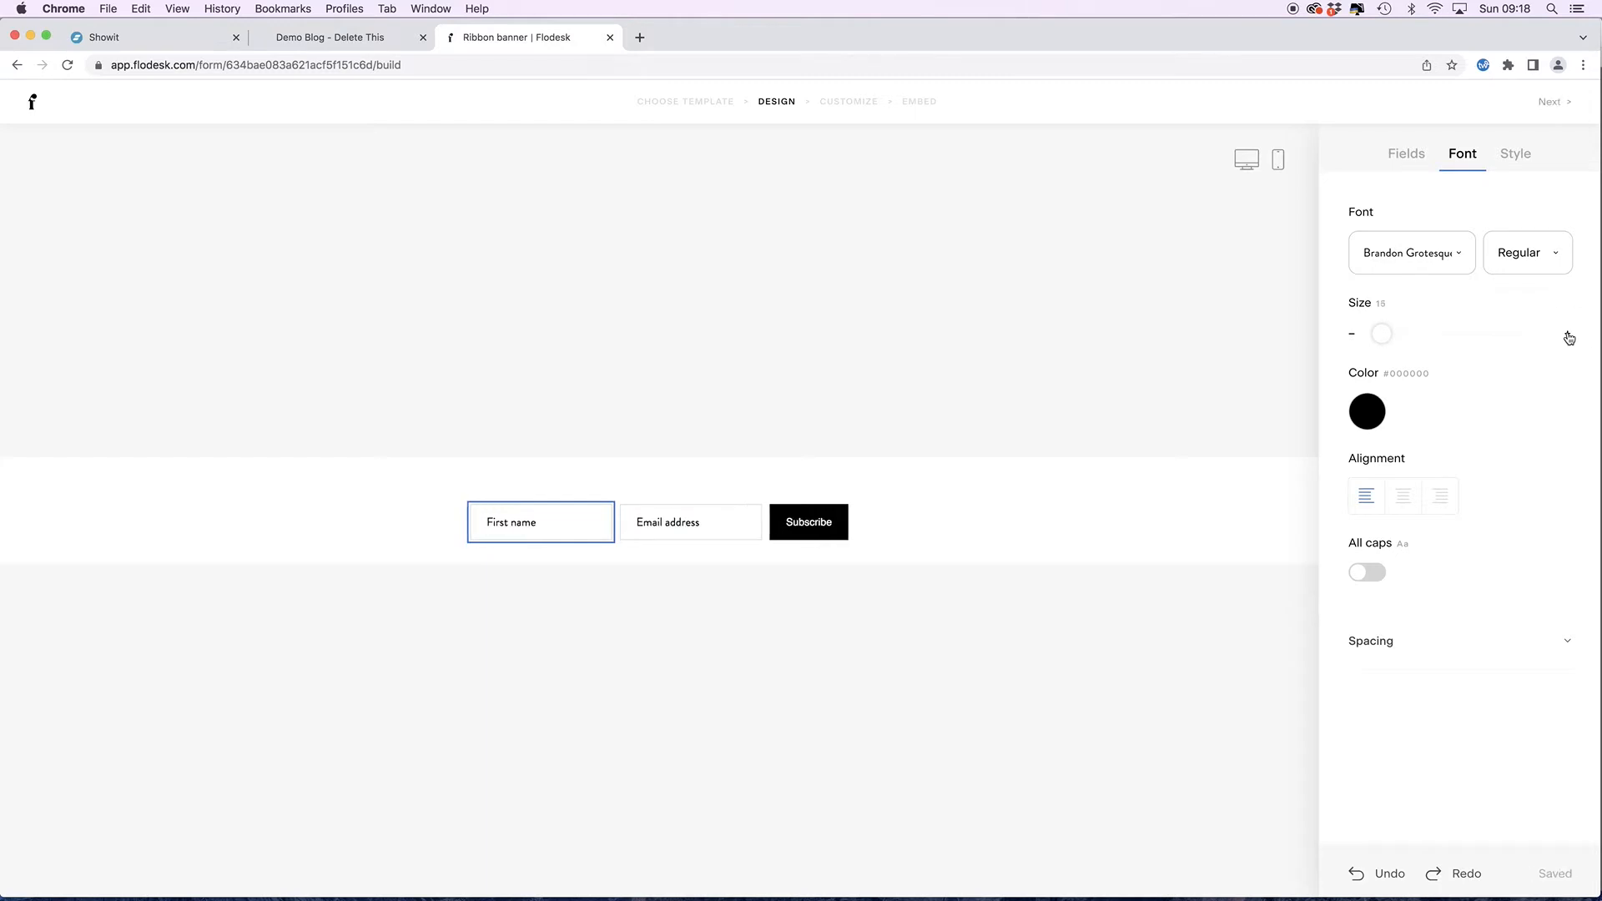
- Set the form fields' font size to 16
left_click(1569, 337)
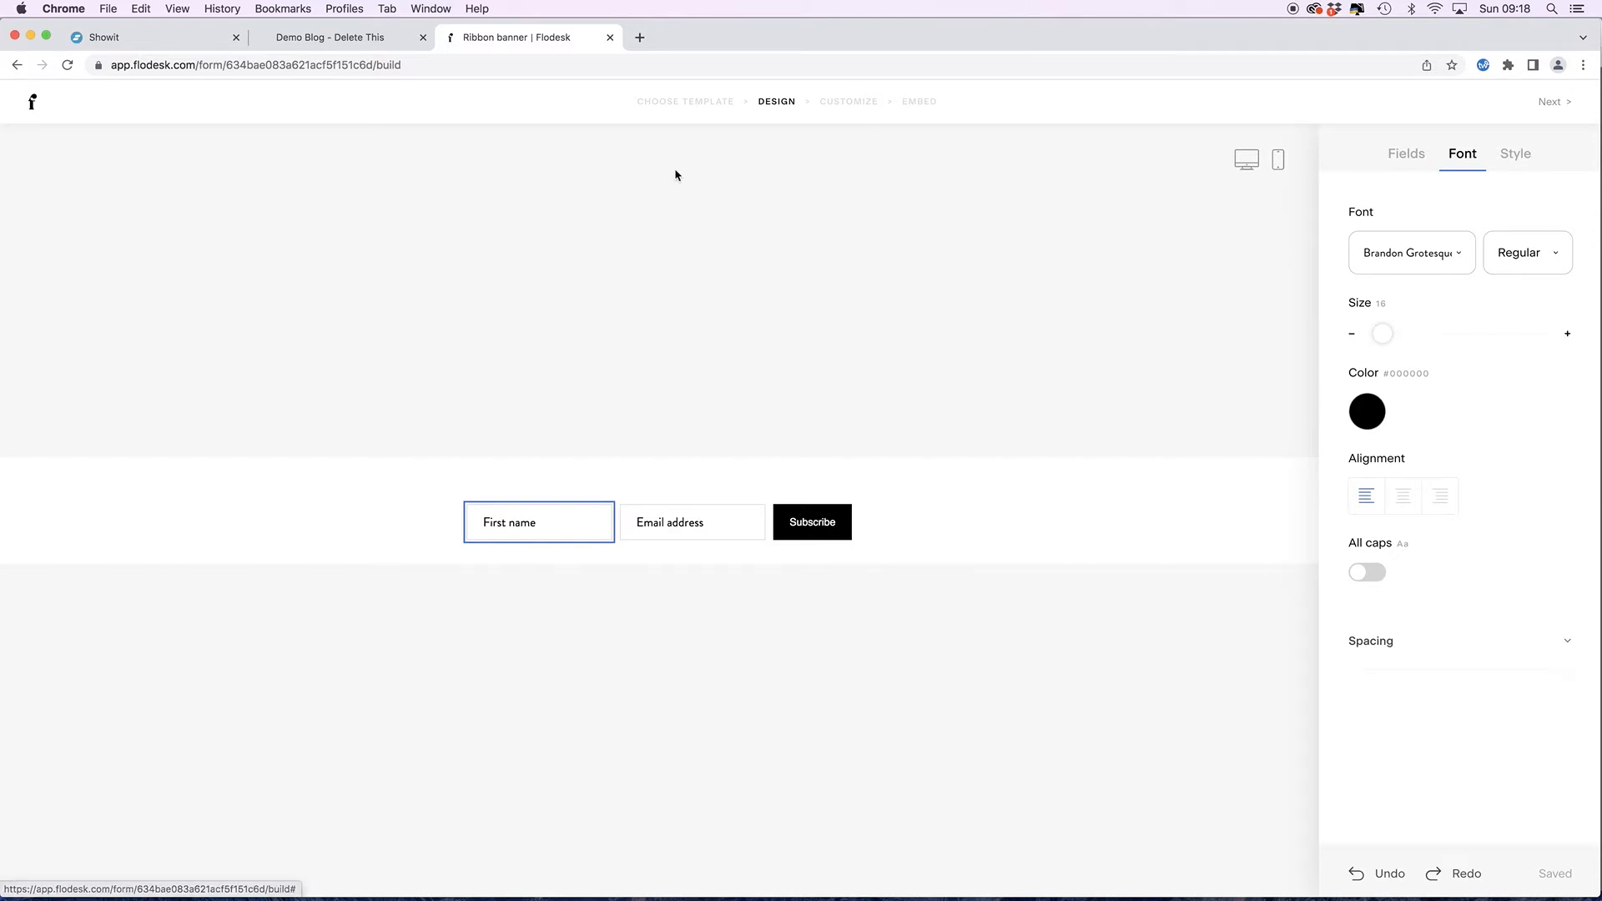
- Switch to Showit and copy the hex code of color 1 from the palette in the site's design settings
left_click(171, 46)
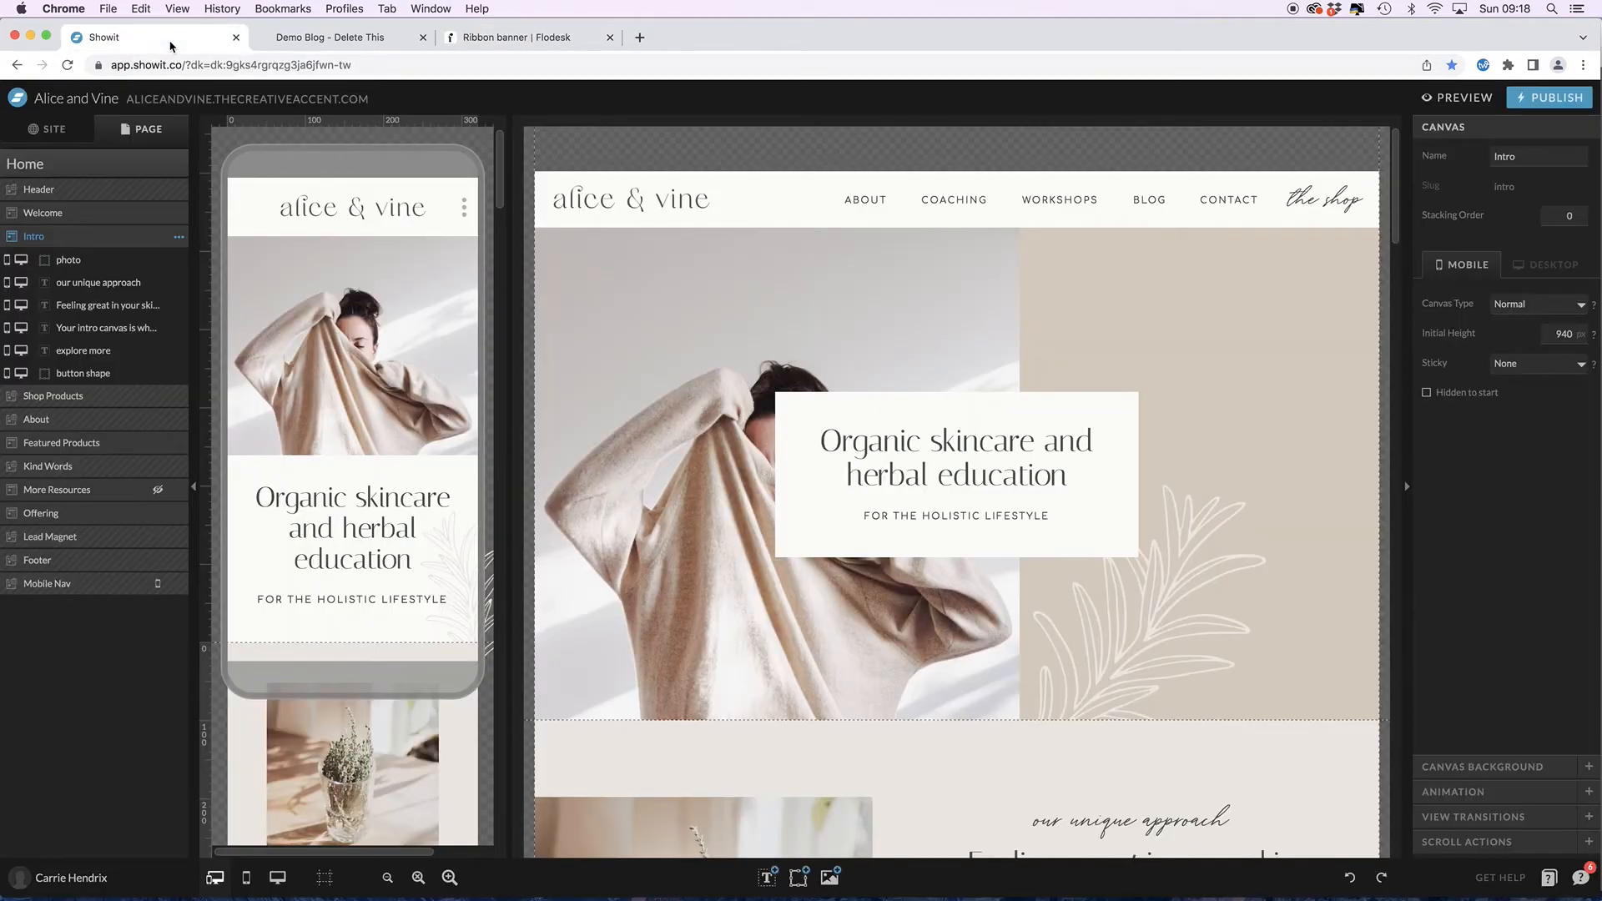
left_click(48, 131)
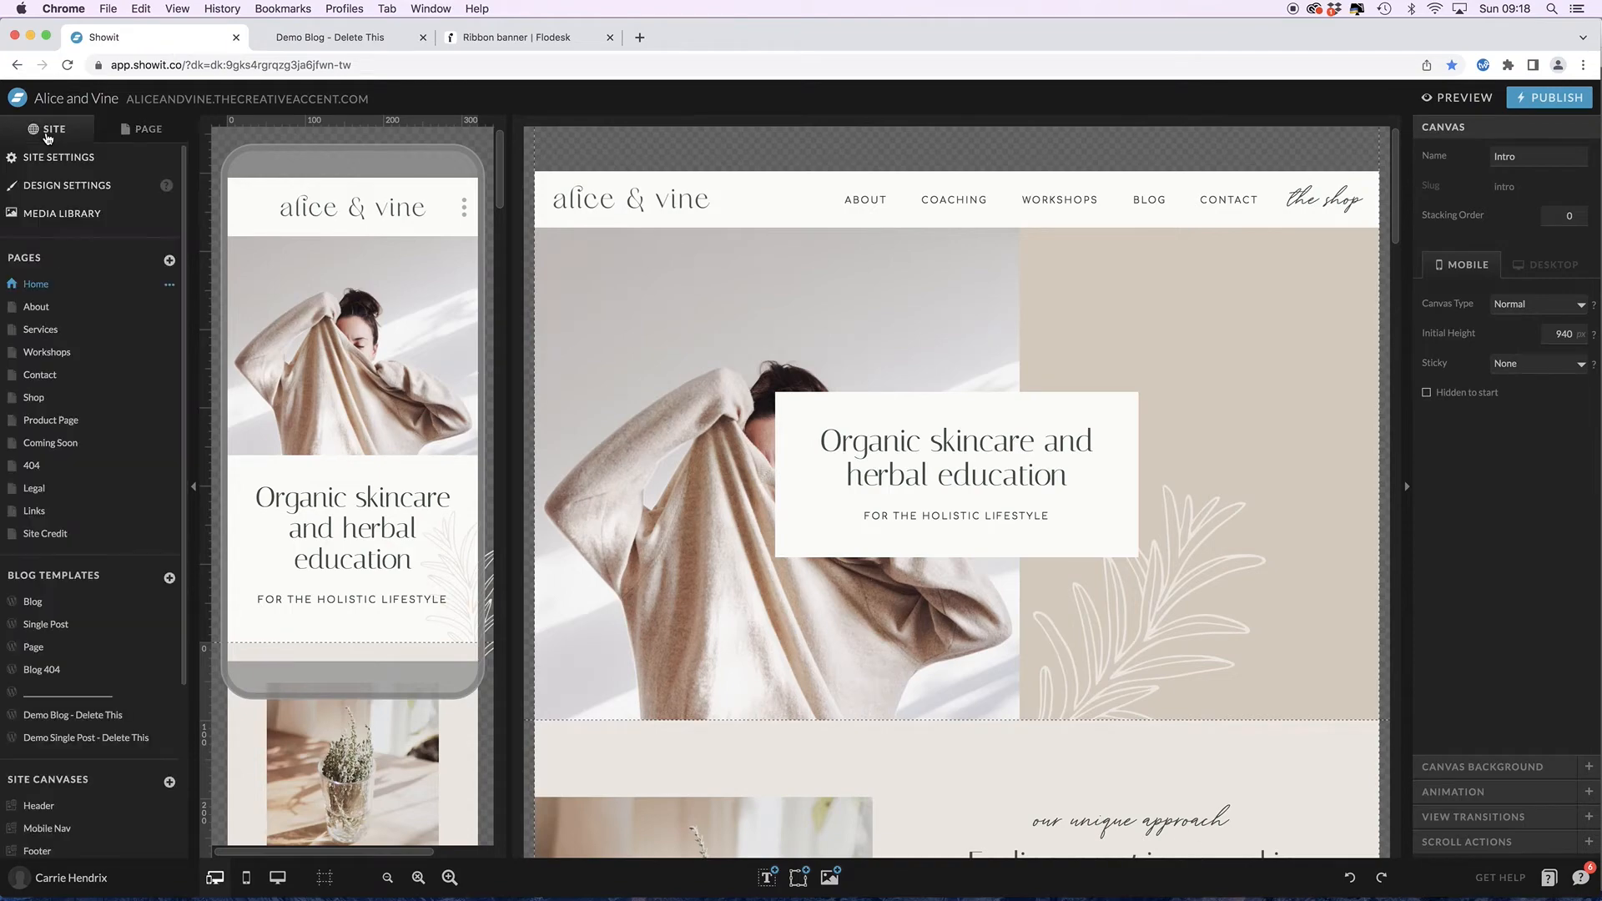
left_click(73, 185)
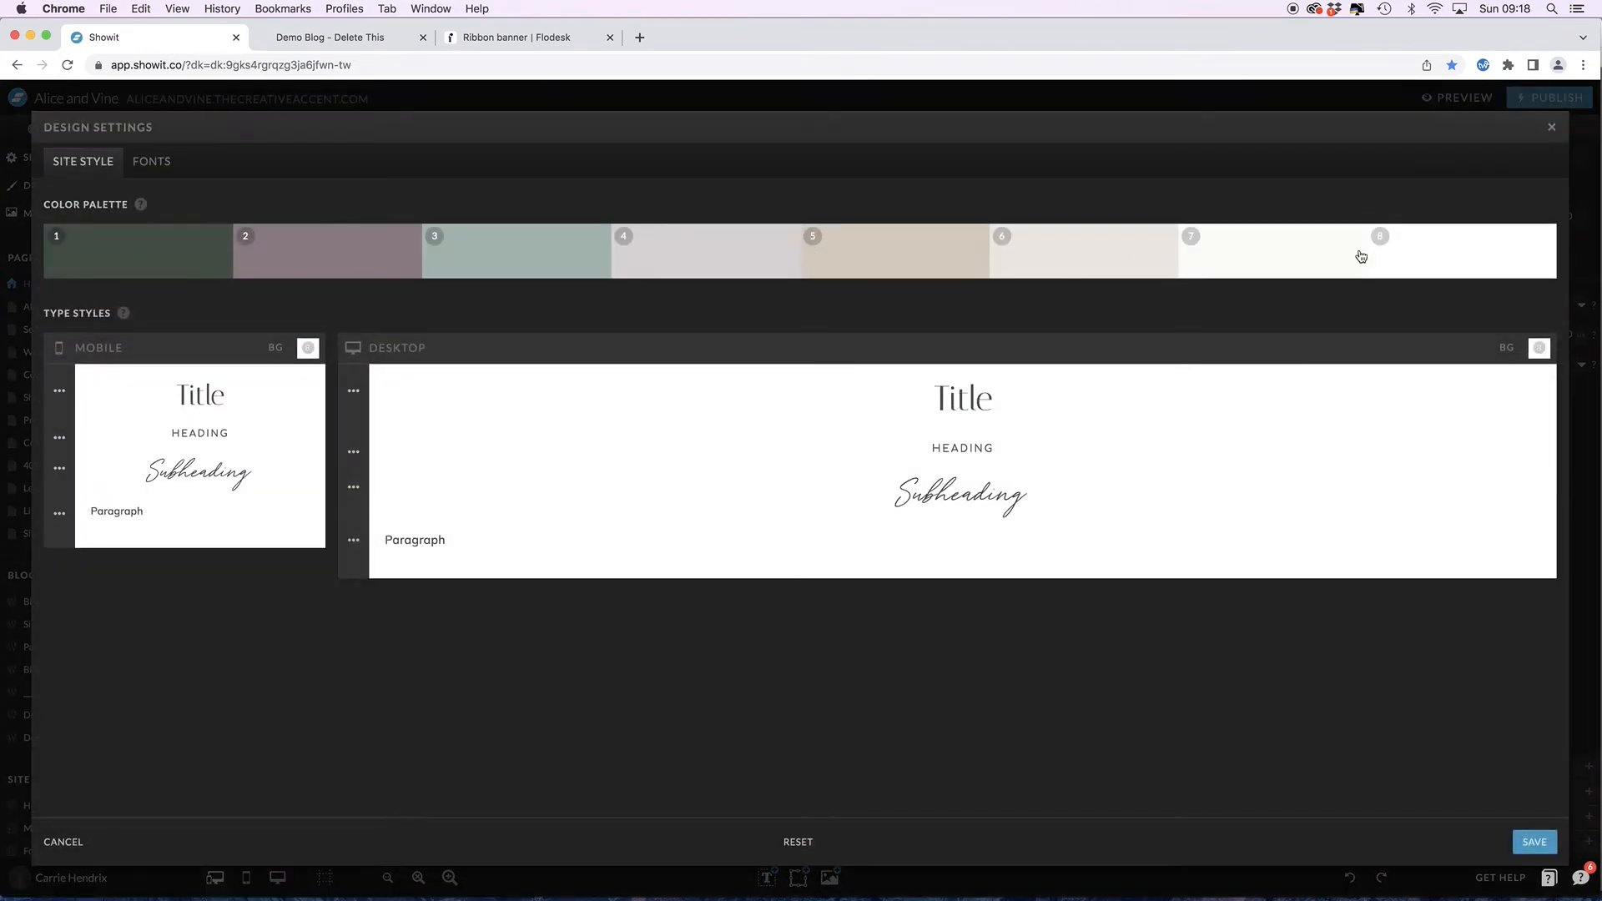
left_click(124, 258)
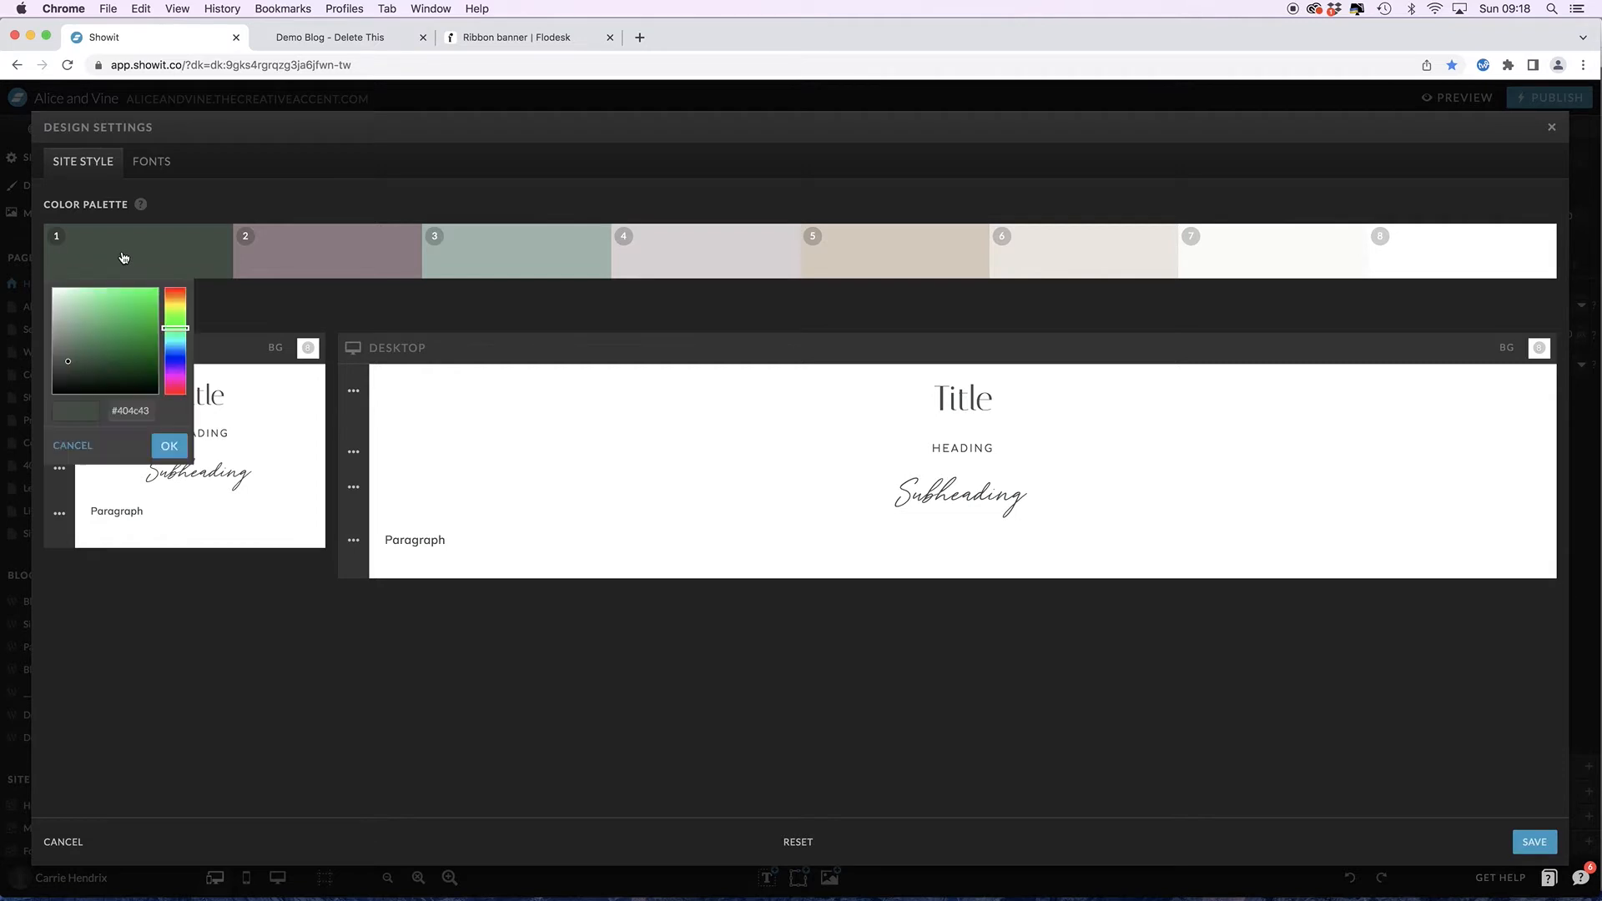
left_click(120, 410)
- Return to the Flodesk form and set the form fields' text color to the custom value #404C43
left_click(508, 39)
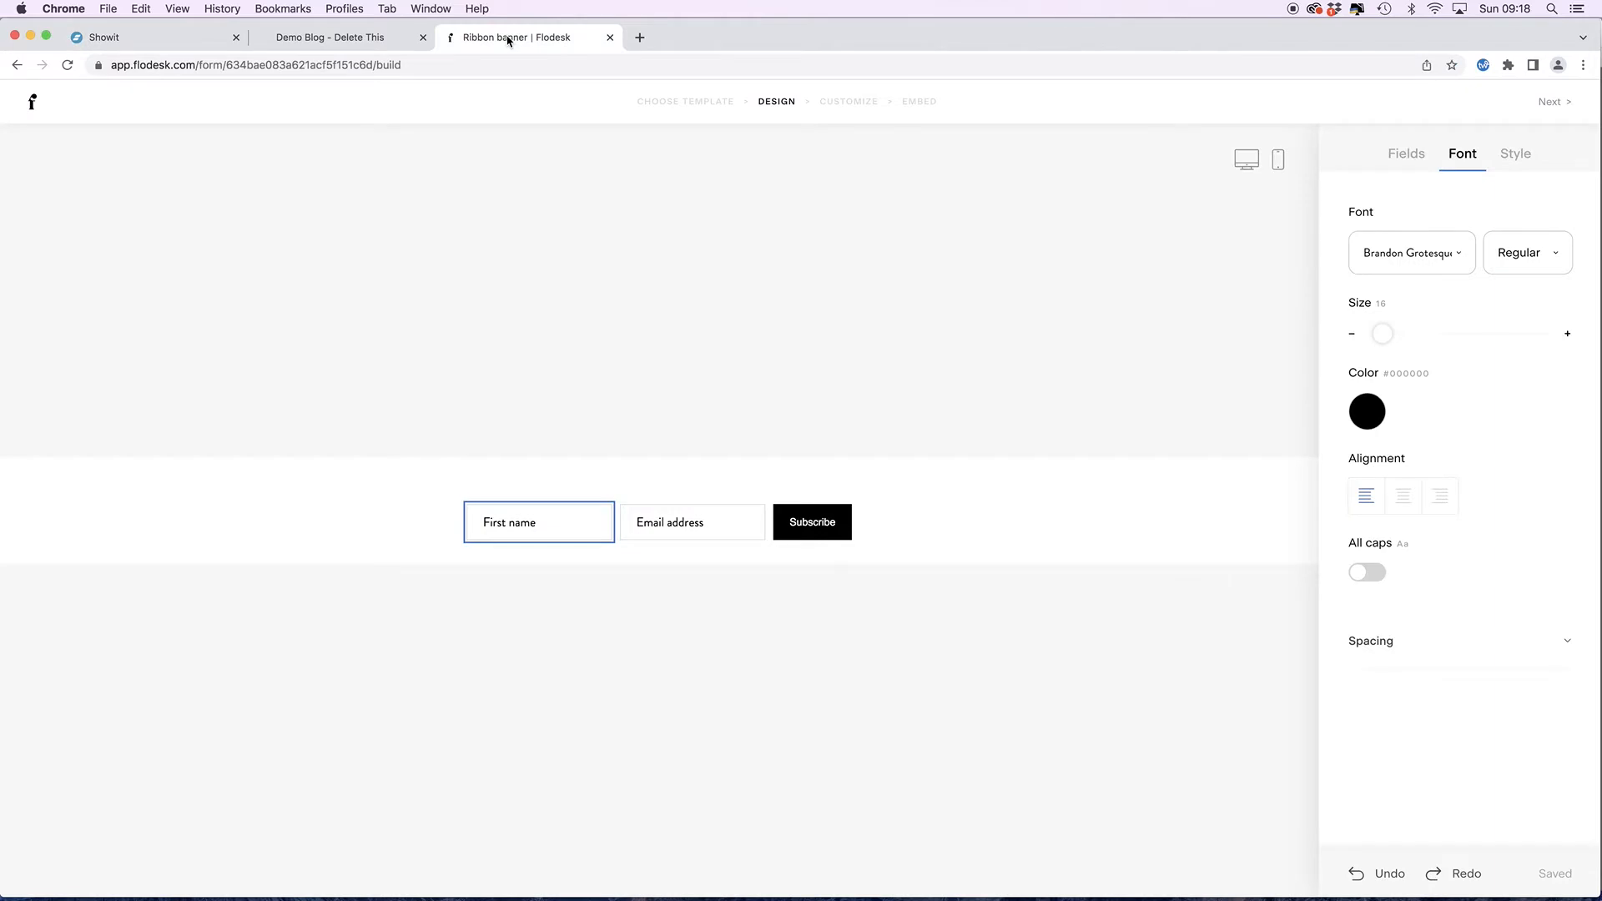
left_click(1367, 411)
left_click(1475, 700)
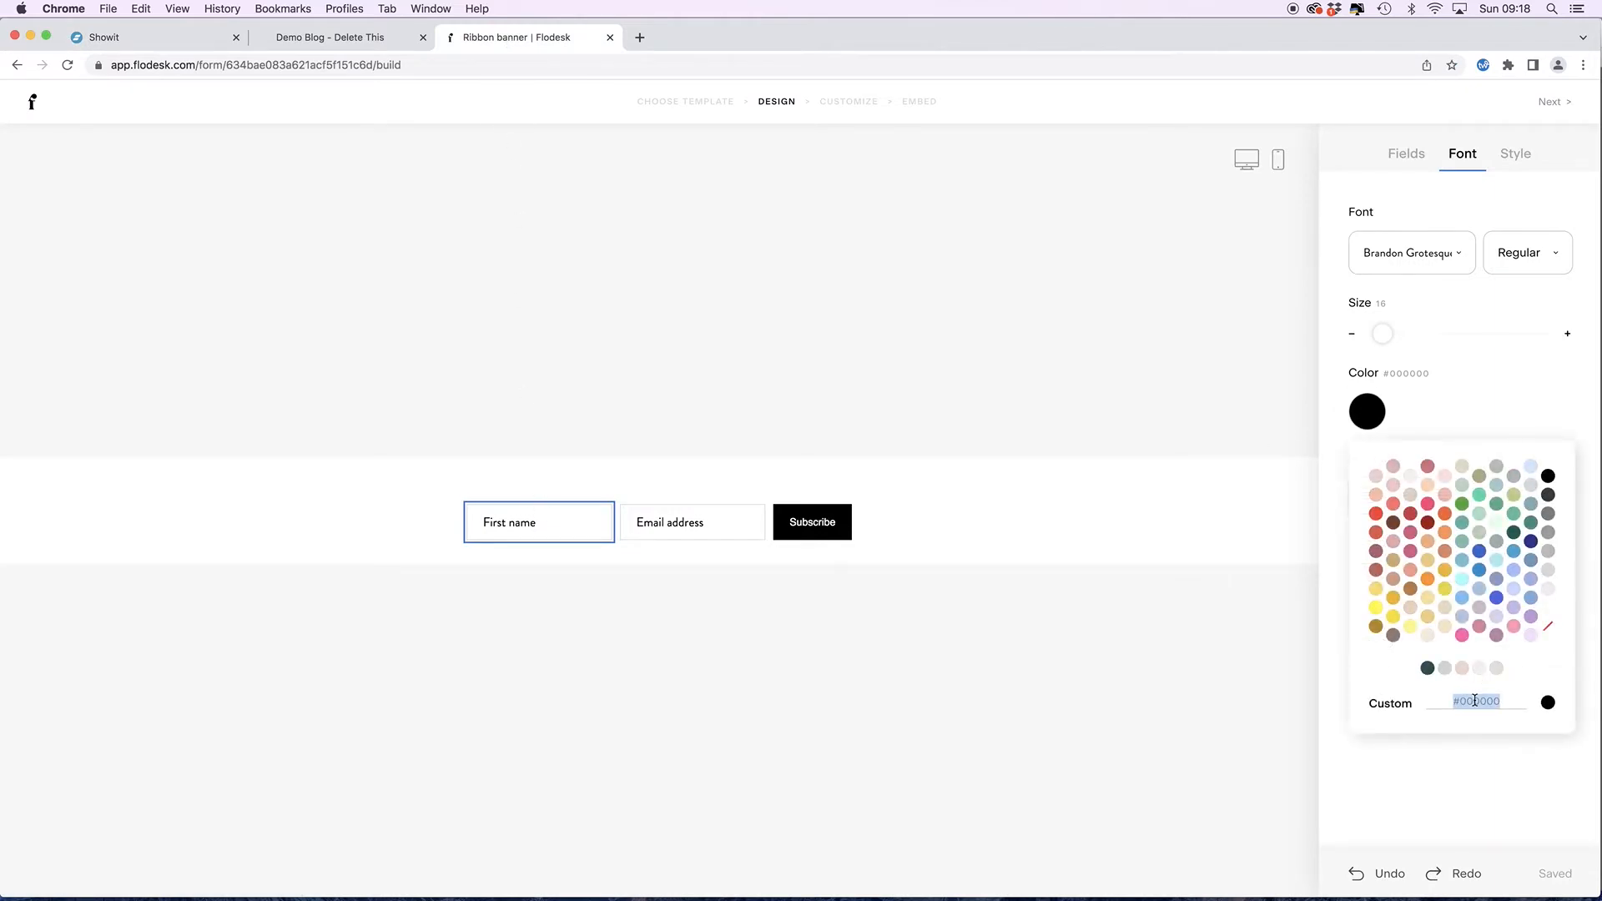
type("#404C43")
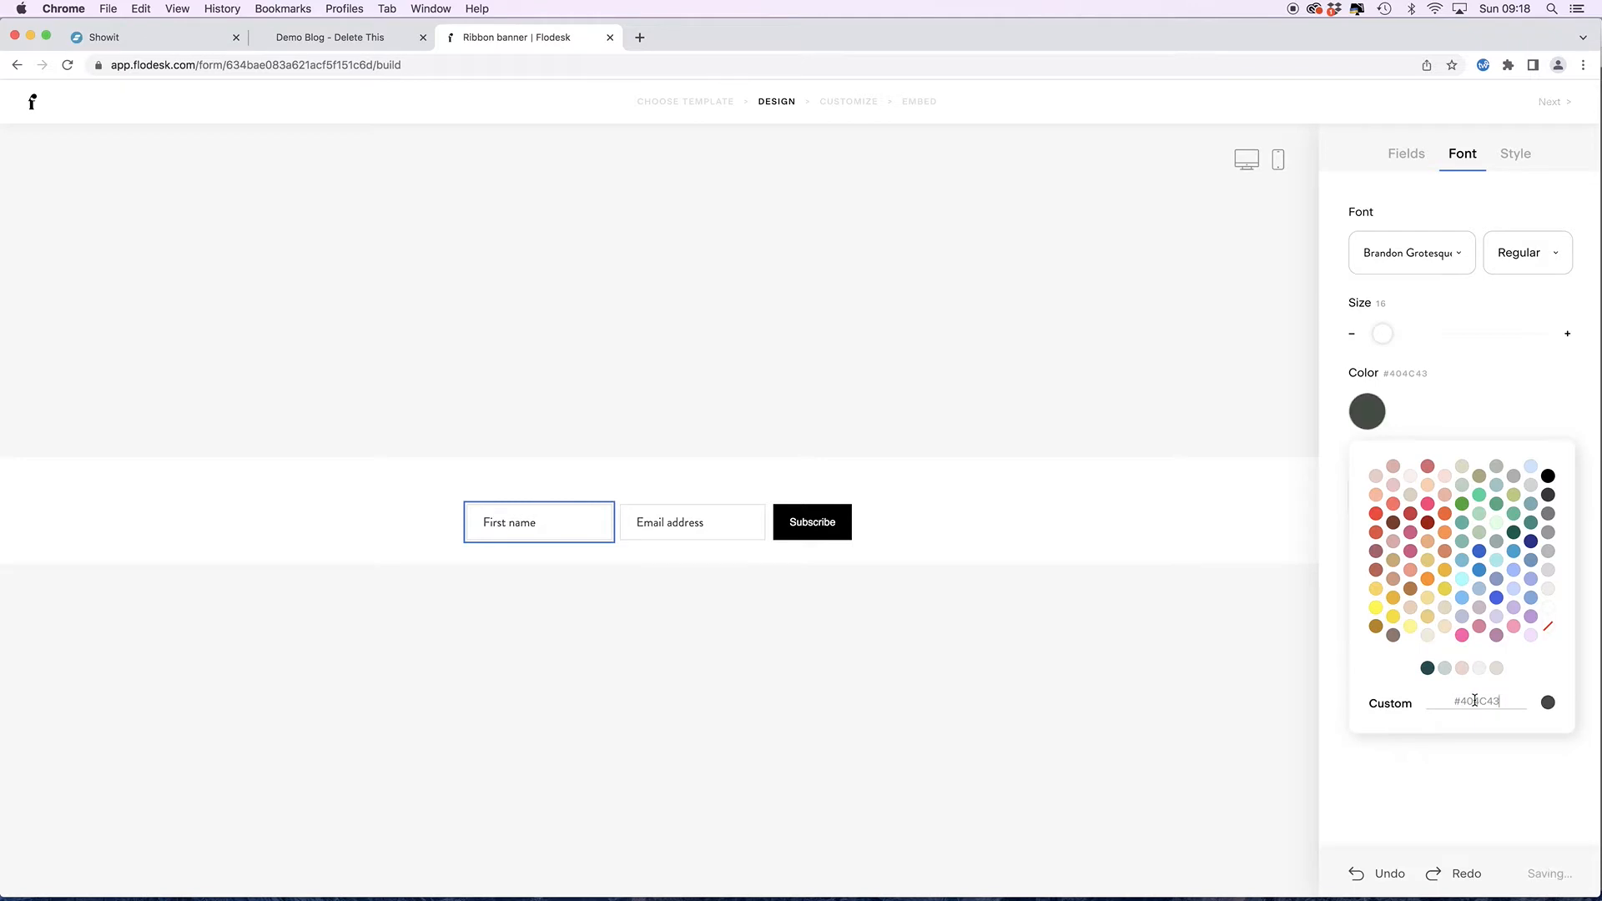
left_click(1180, 529)
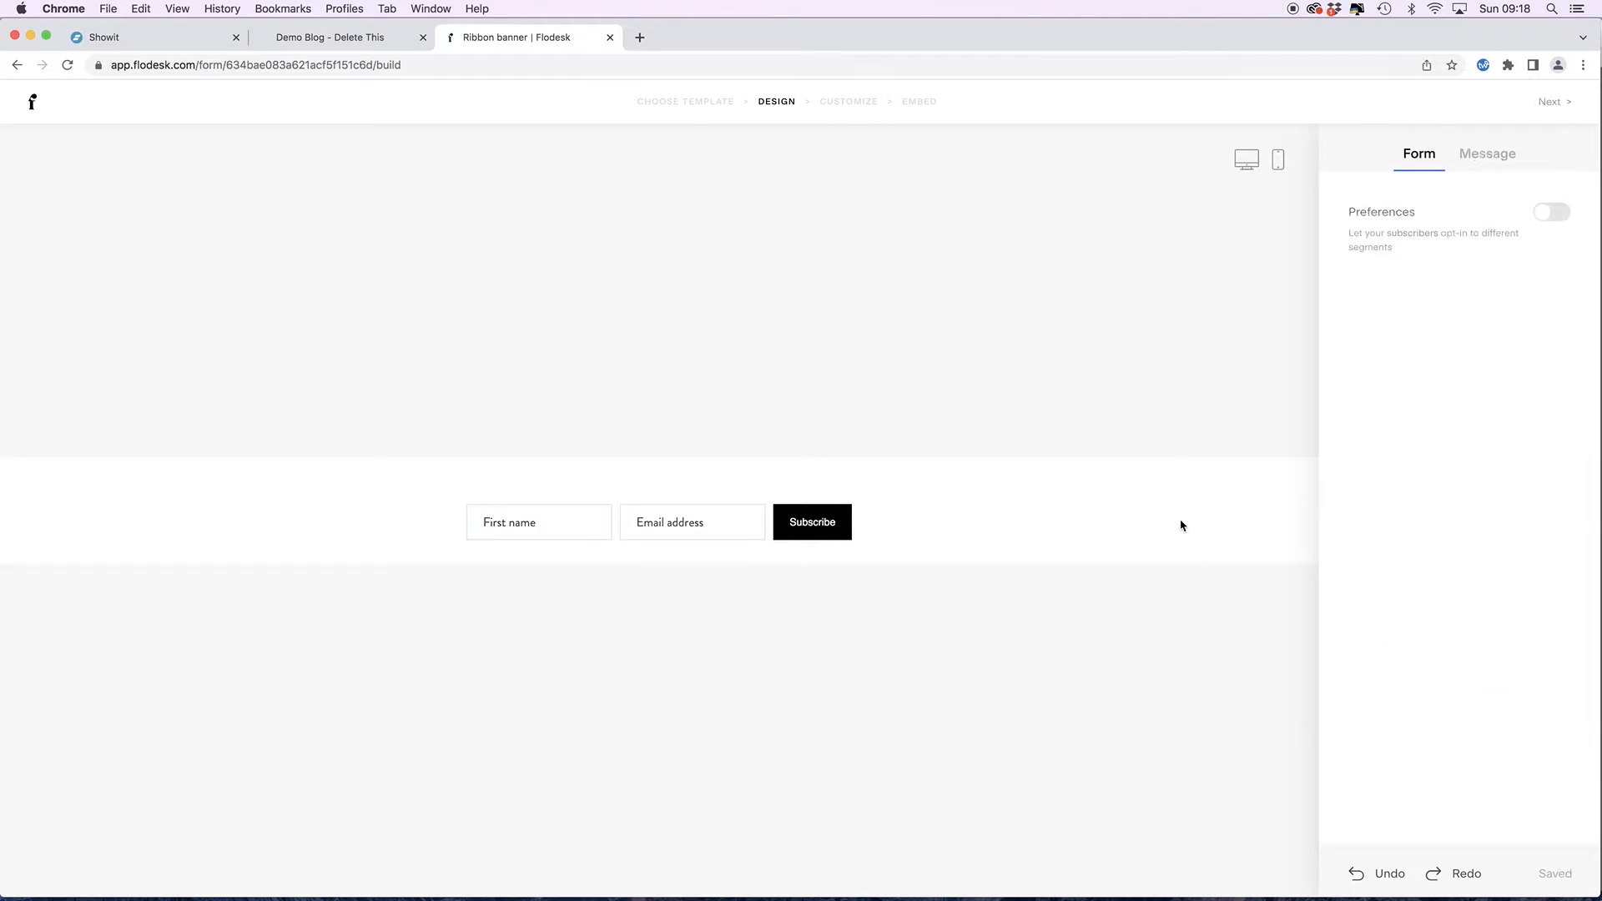
- Set the line height of the form fields' text to 18
left_click(677, 535)
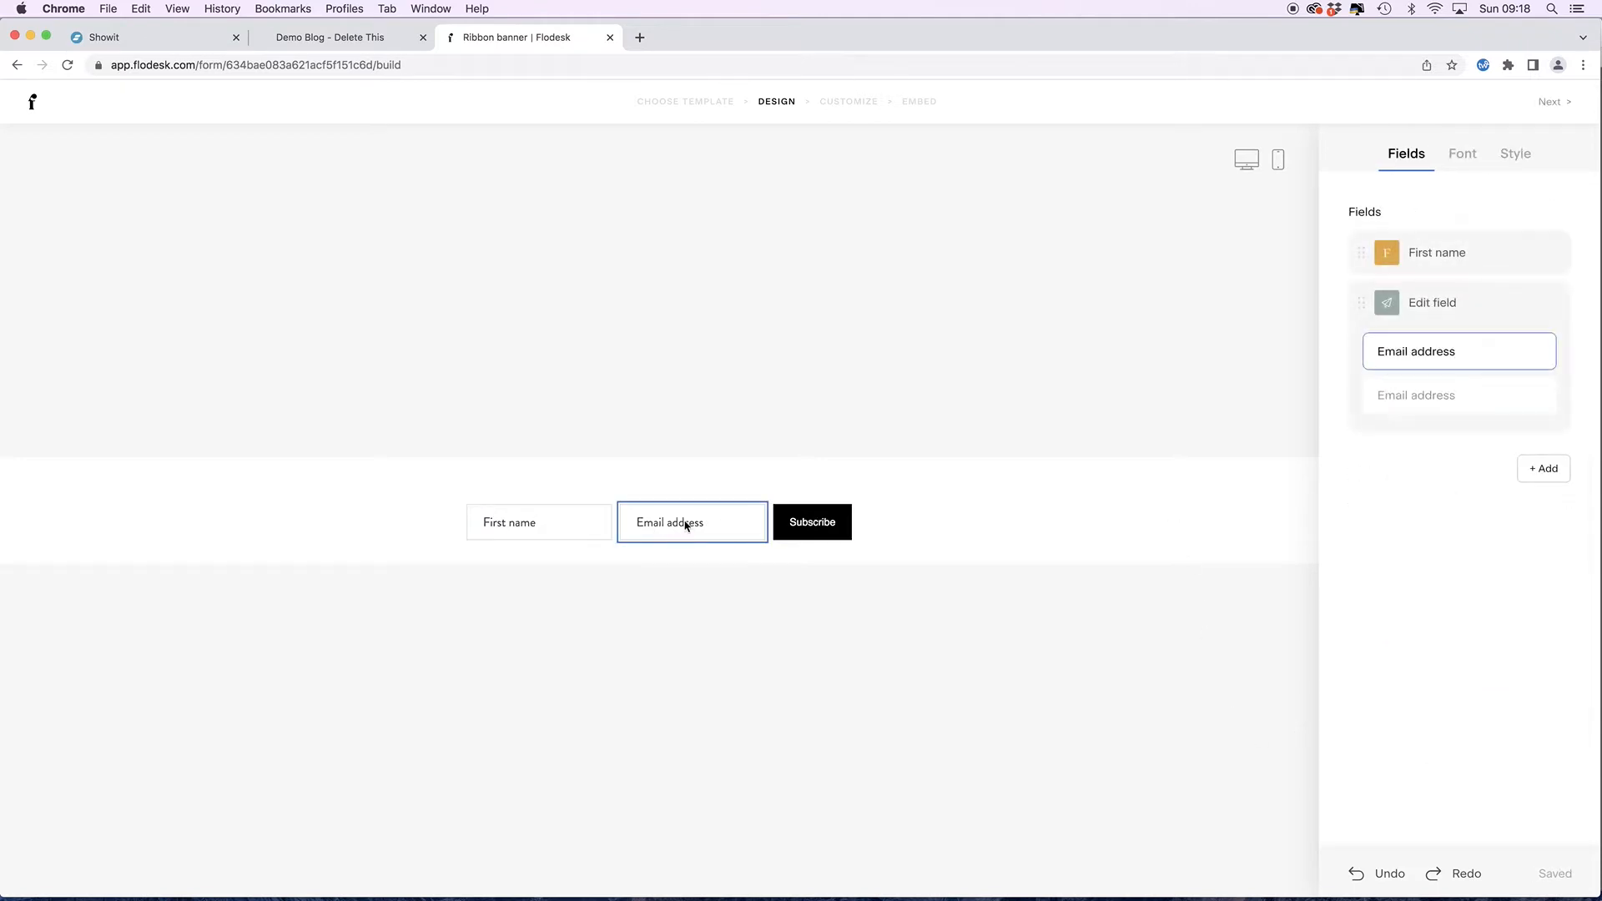
left_click(1469, 159)
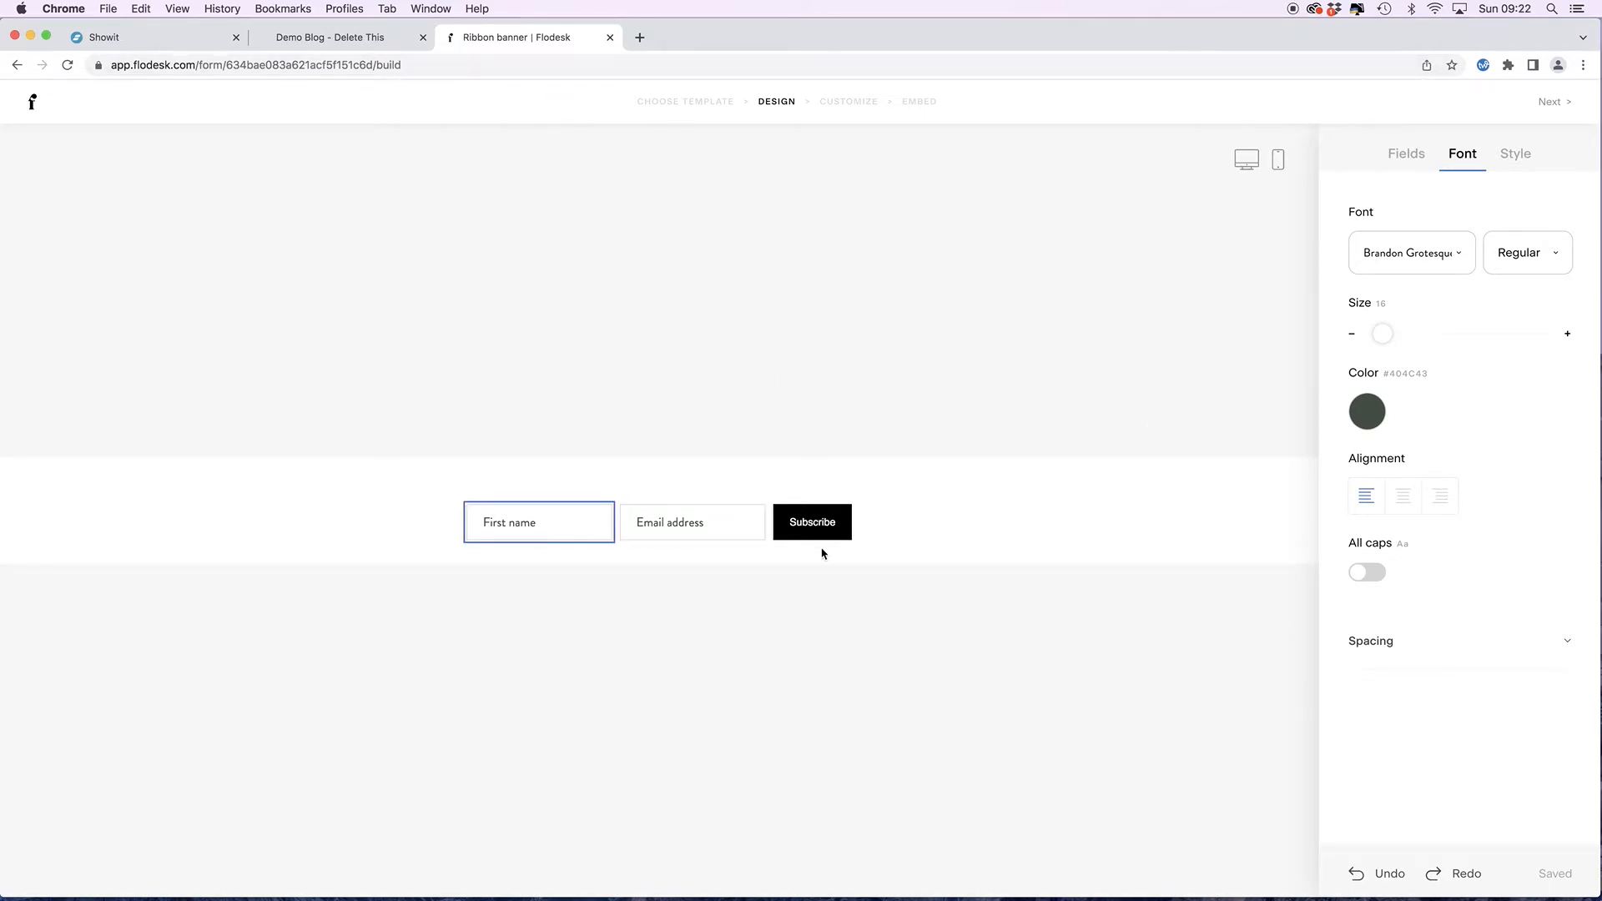
left_click(1385, 642)
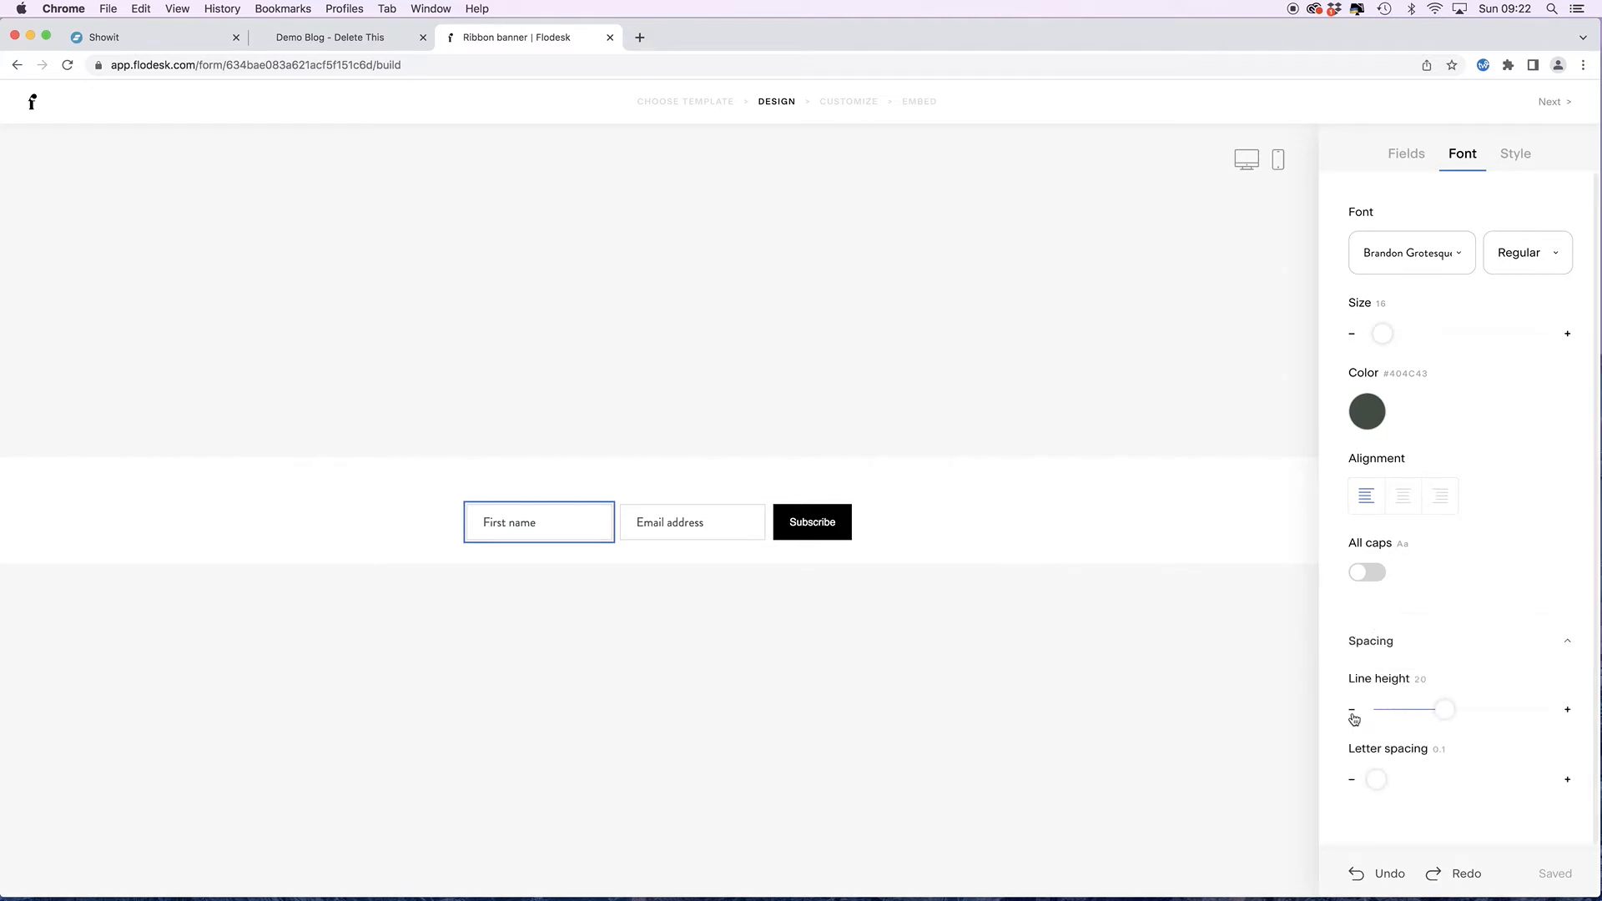
left_click(1568, 711)
left_click(1568, 710)
left_click(1568, 711)
left_click(1569, 711)
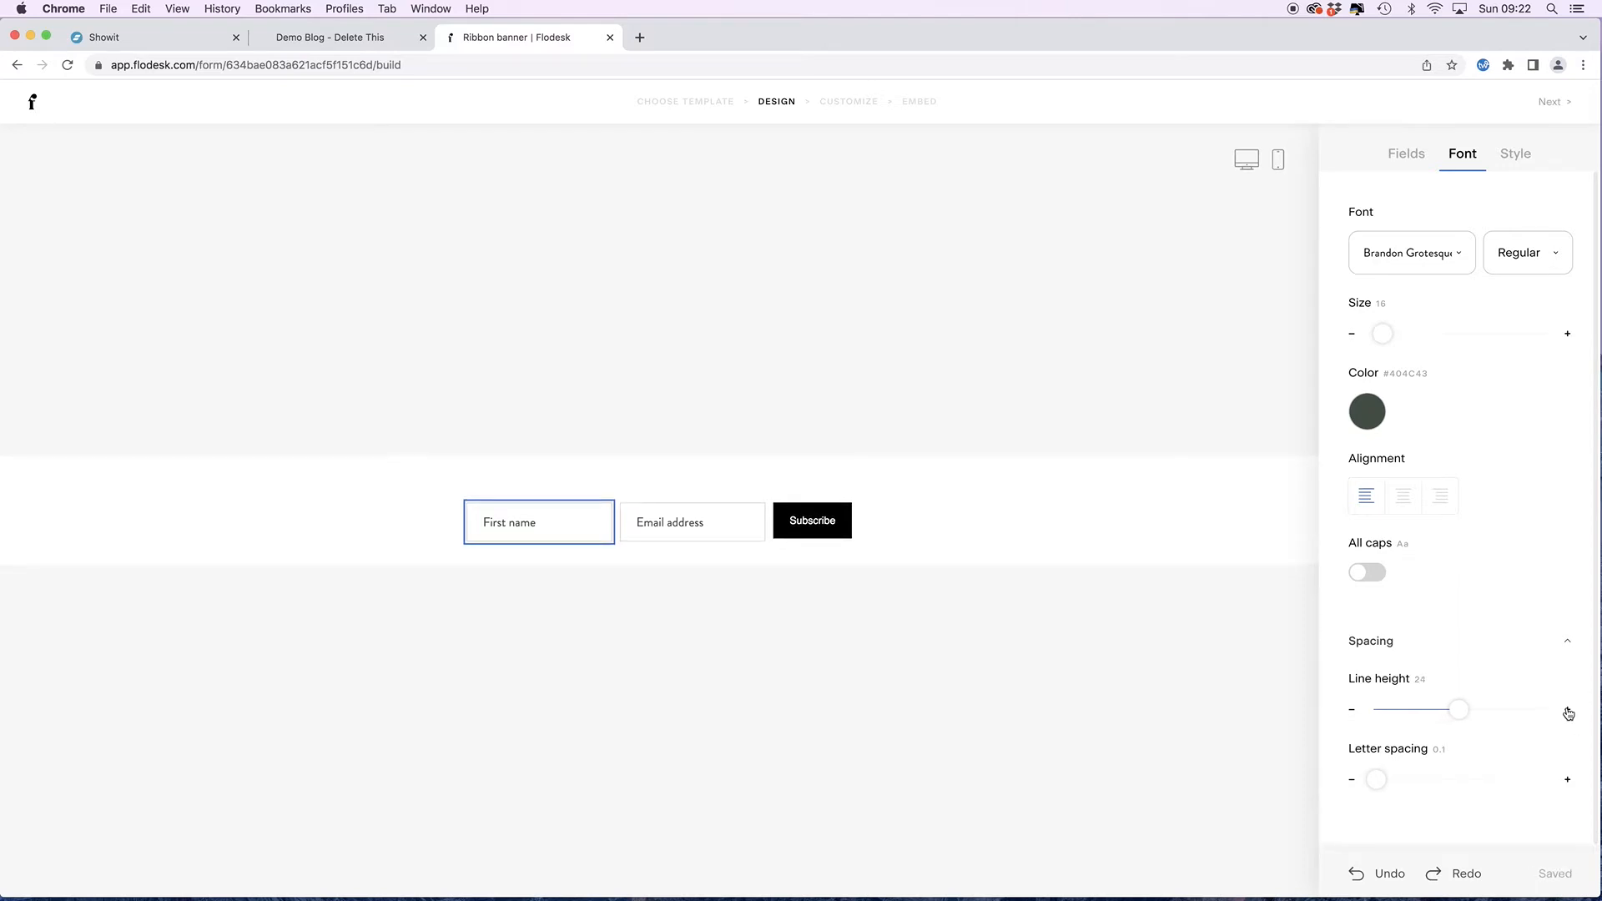
left_click(1565, 712)
left_click(1565, 712)
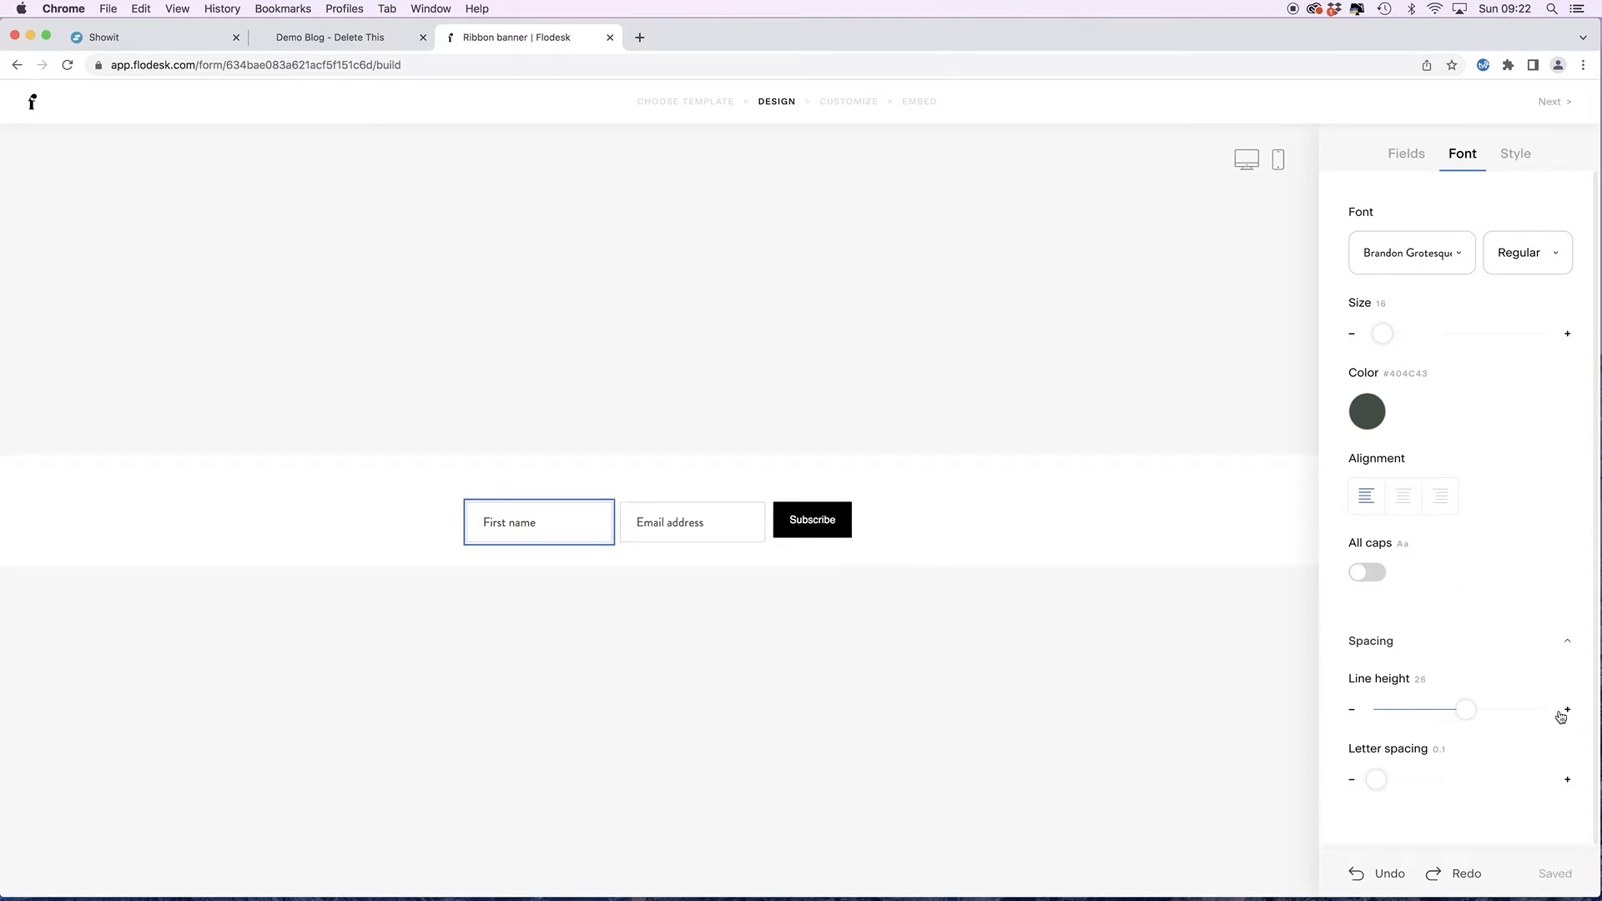
left_click(1352, 710)
left_click(1352, 710)
left_click(1353, 710)
left_click(1353, 710)
left_click(1353, 710)
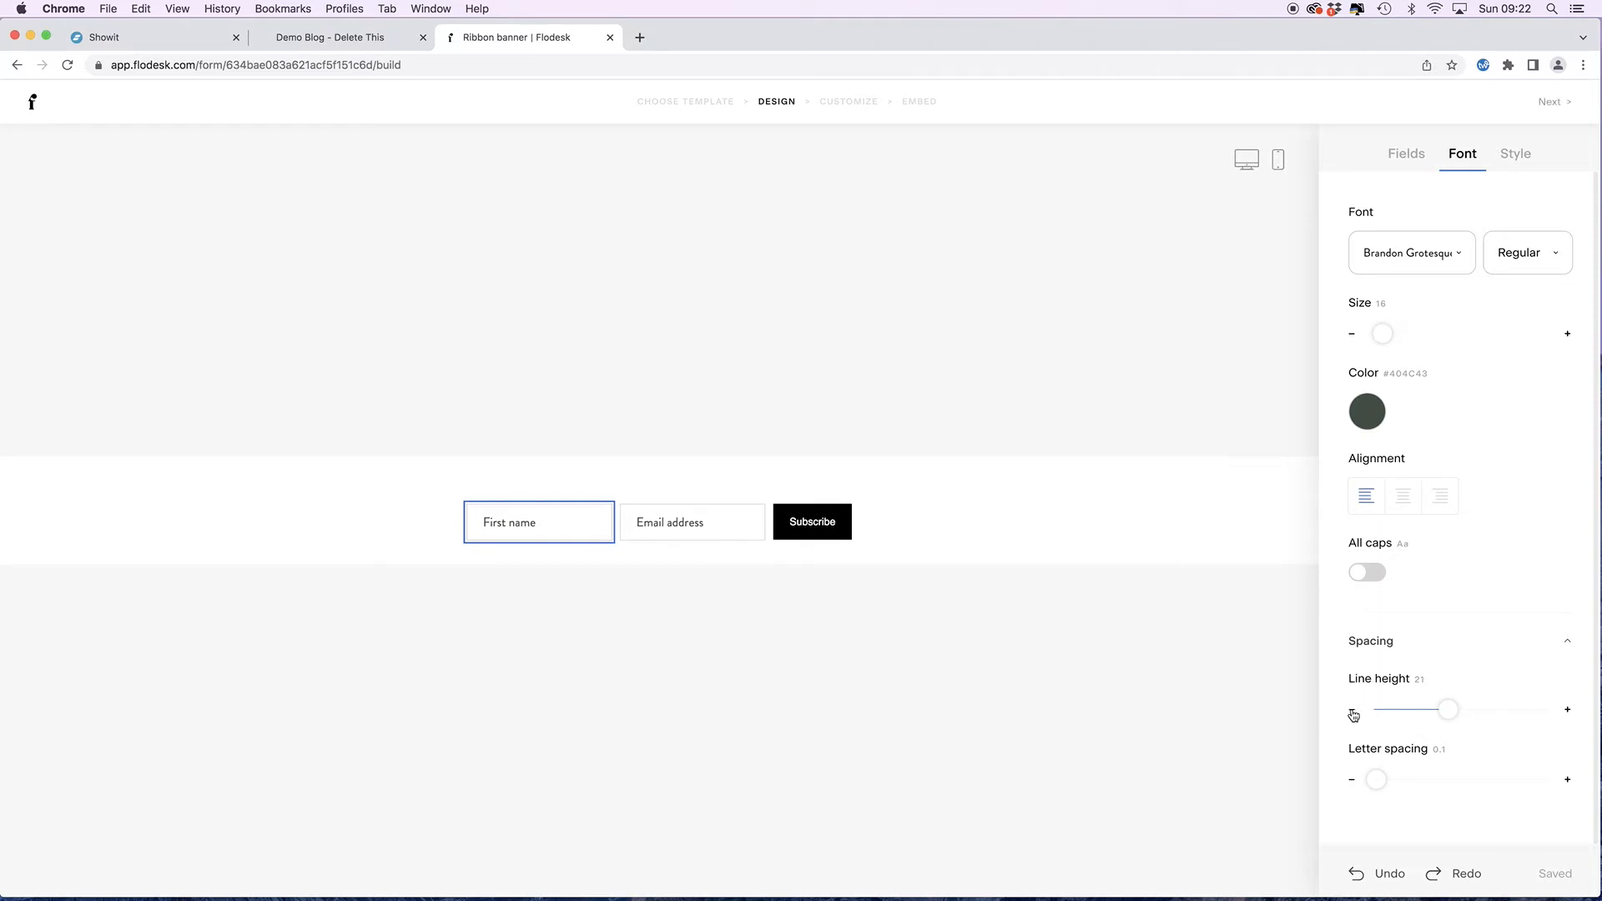
left_click(1353, 712)
left_click(1353, 712)
left_click(1352, 712)
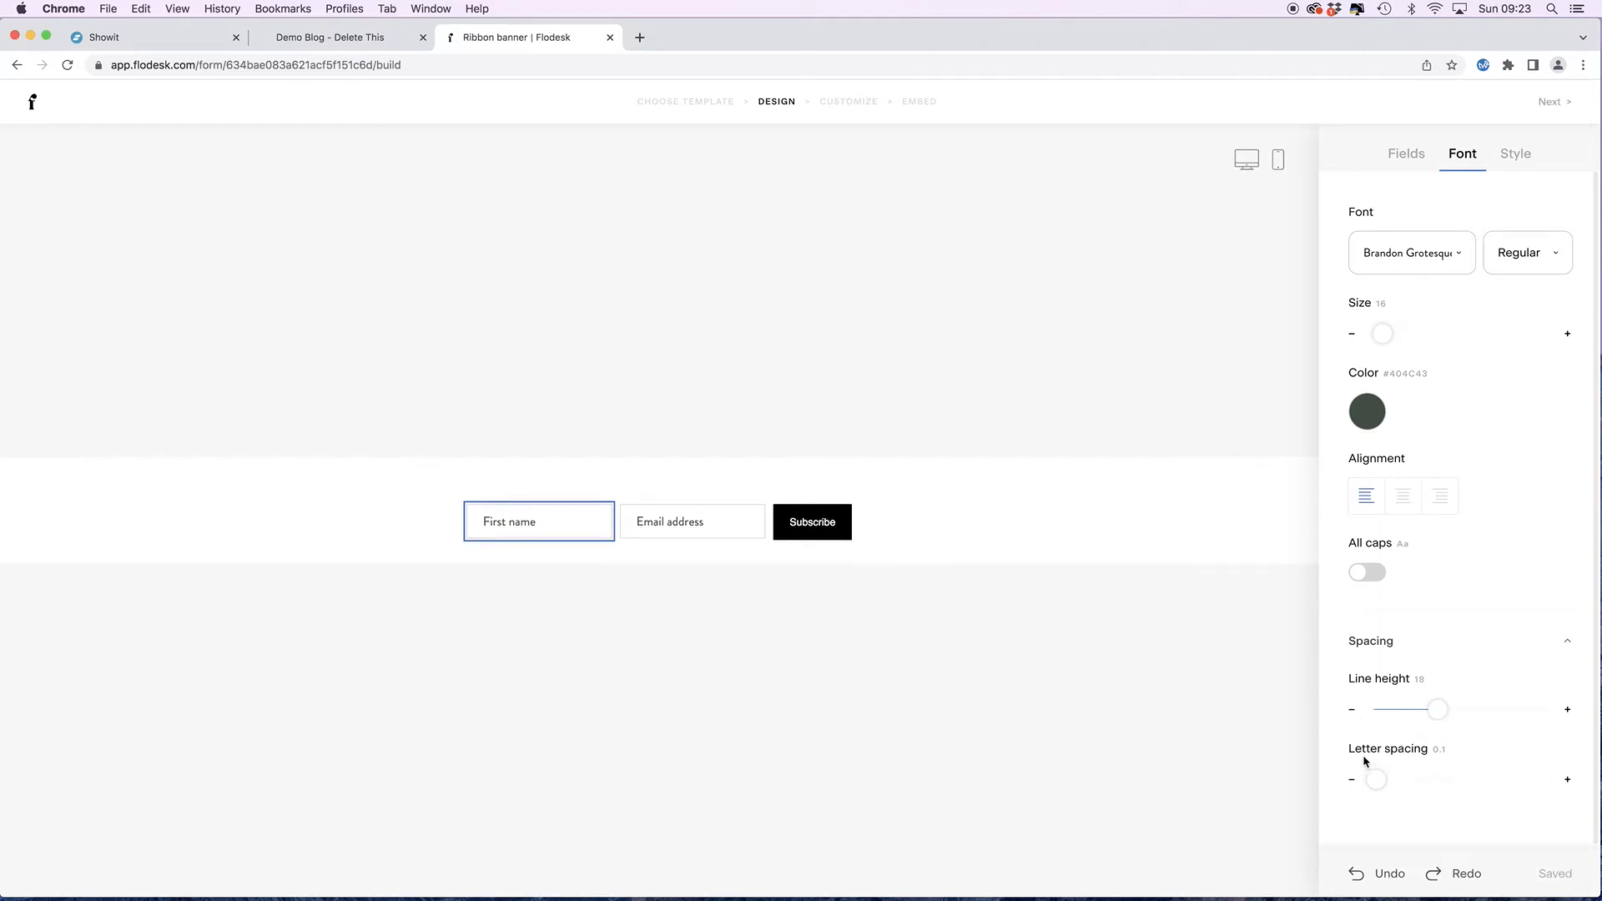
- Try a wider letter spacing on the form fields' text
left_click(1568, 782)
left_click(1569, 781)
left_click(1569, 782)
left_click(1568, 782)
left_click(1569, 782)
left_click(1569, 782)
left_click(1569, 782)
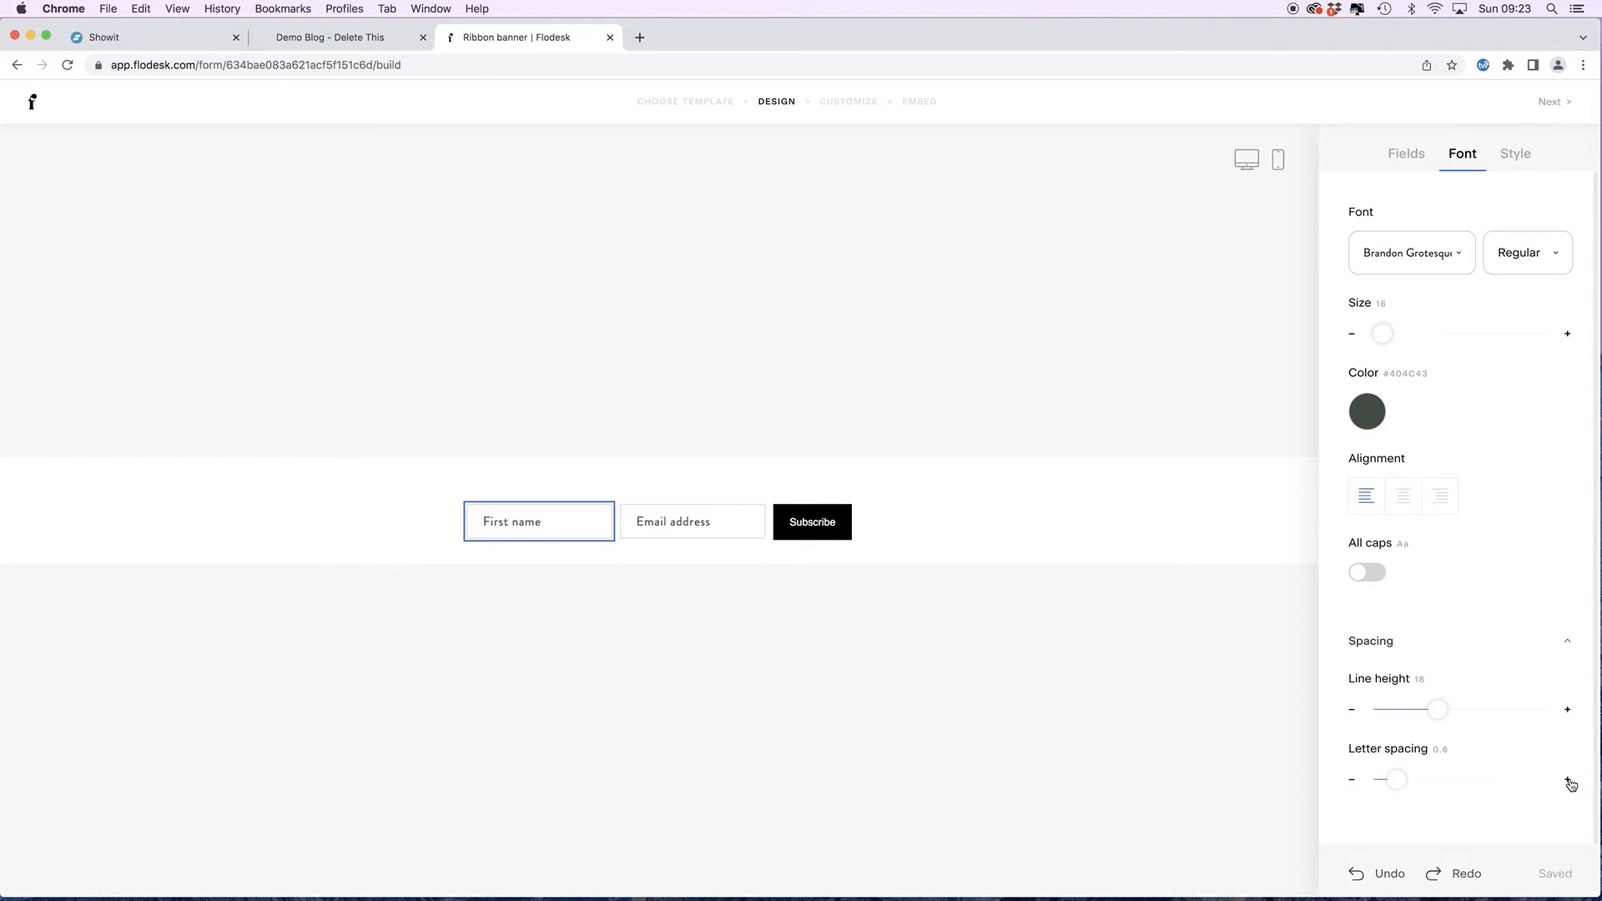
left_click(1352, 781)
left_click(1353, 781)
left_click(1352, 781)
left_click(1352, 781)
left_click(1353, 782)
left_click(1353, 782)
- Give the form fields the filled pill-shaped style with a white #FFFFFF fill and no border color
left_click(1520, 158)
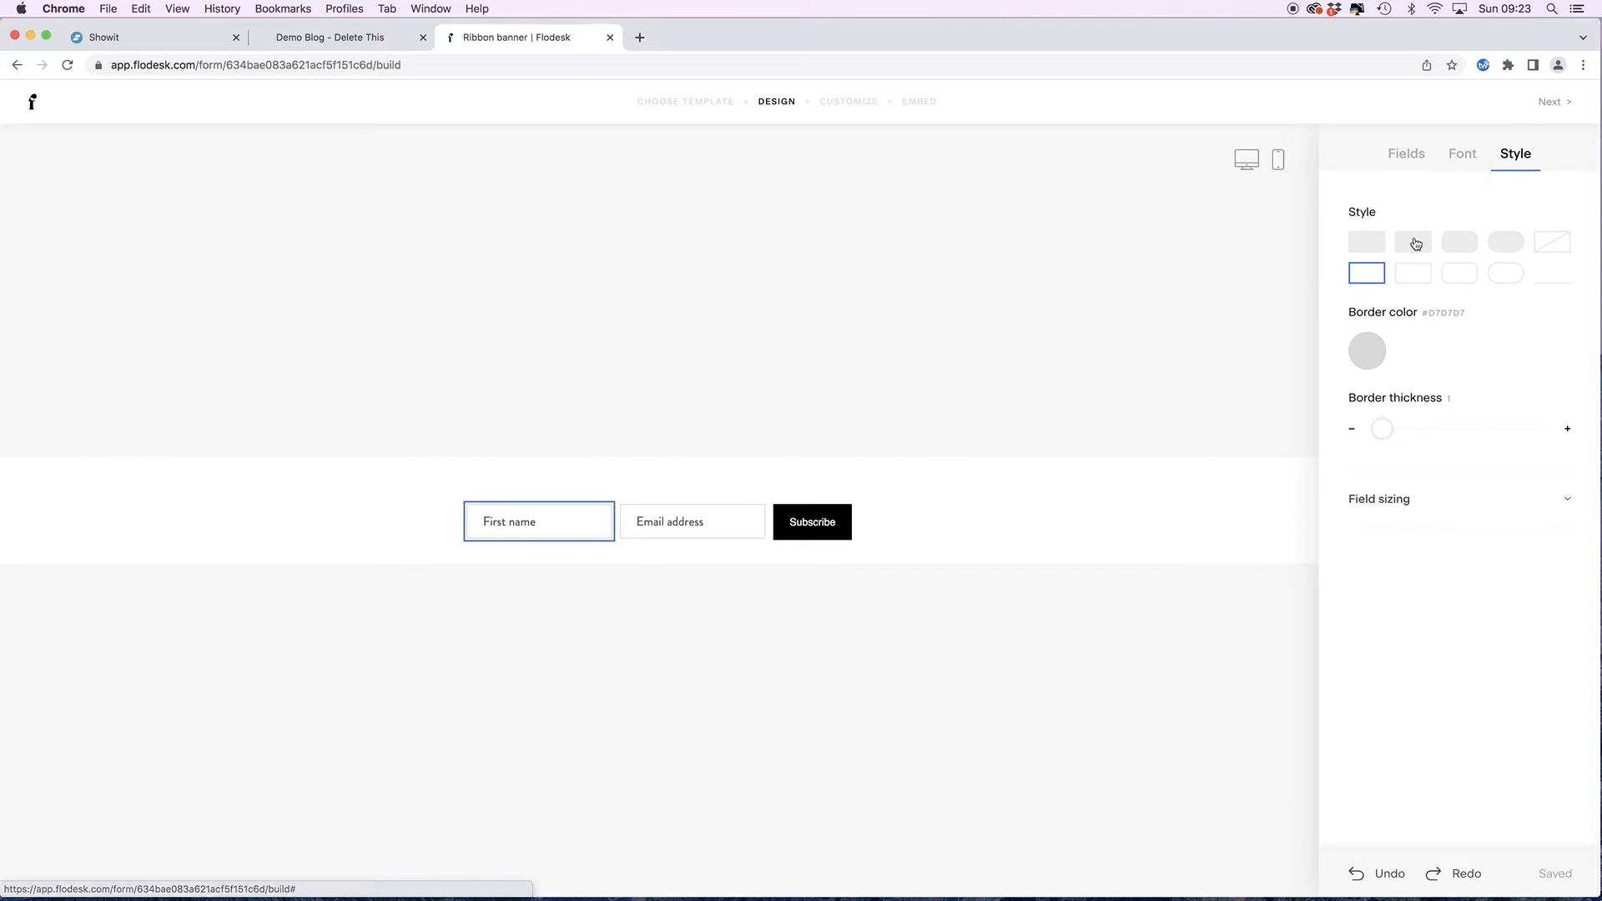
left_click(1509, 277)
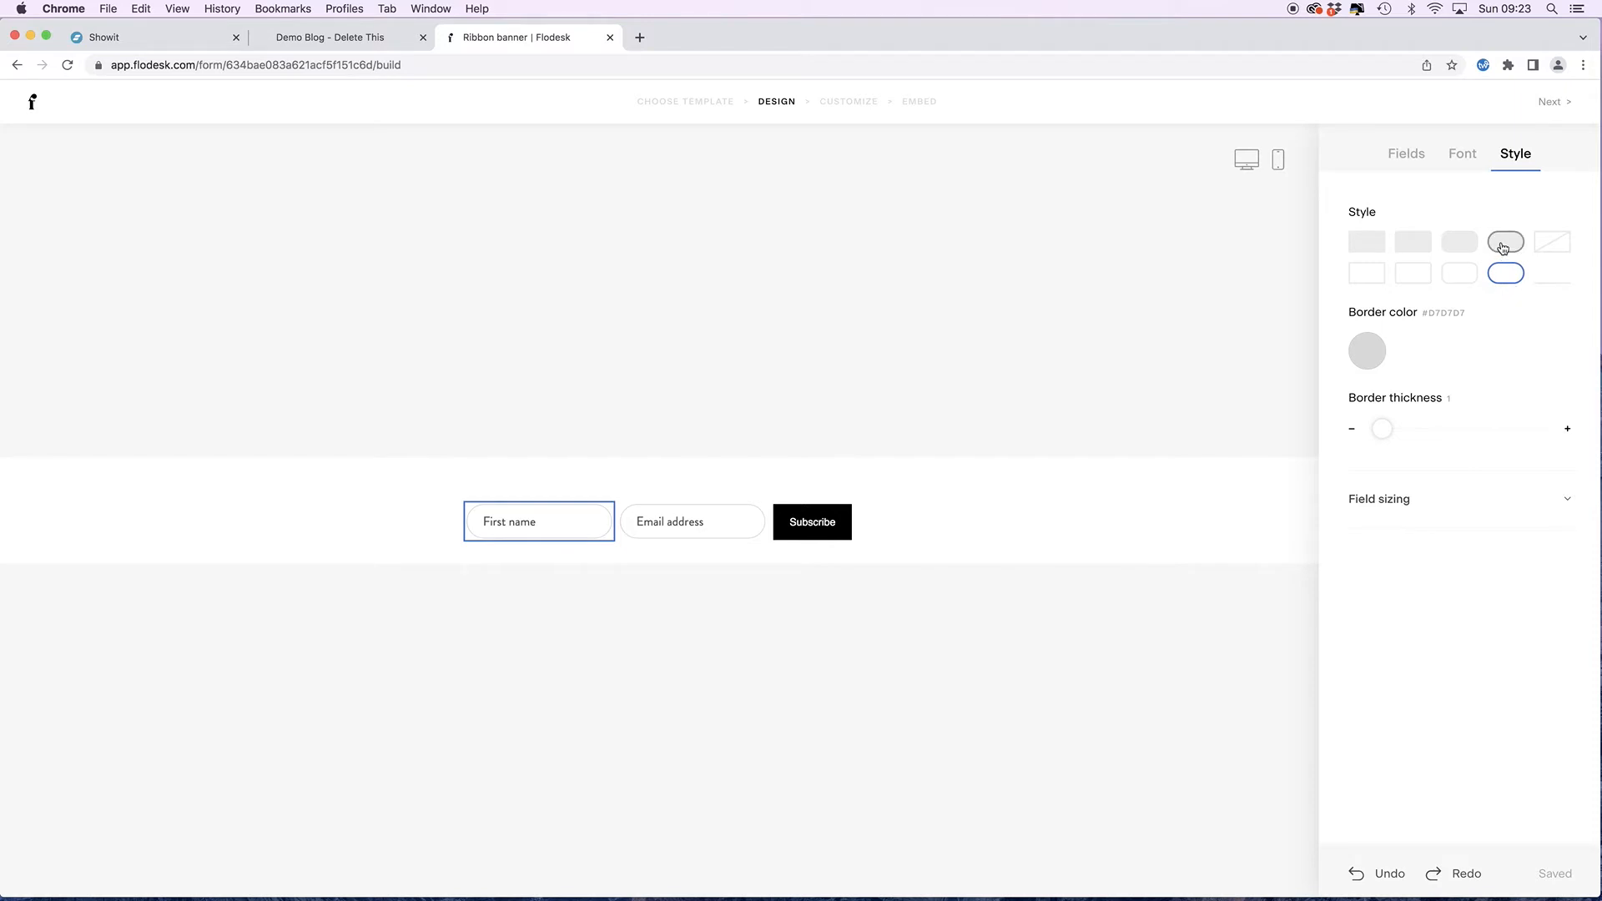
left_click(1503, 248)
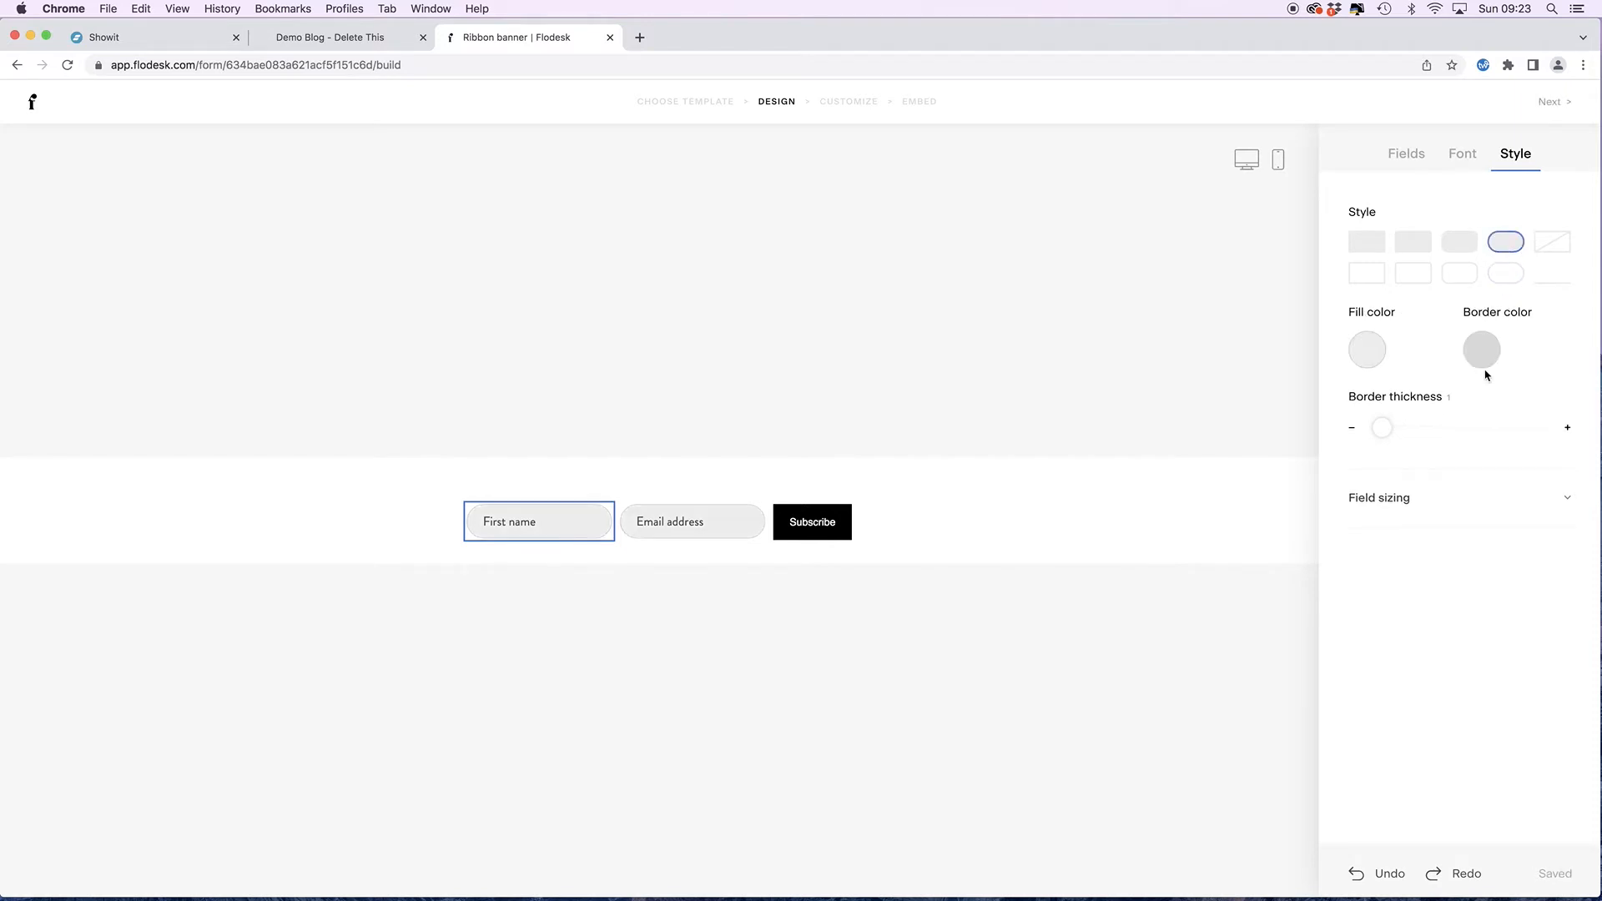
left_click(1370, 359)
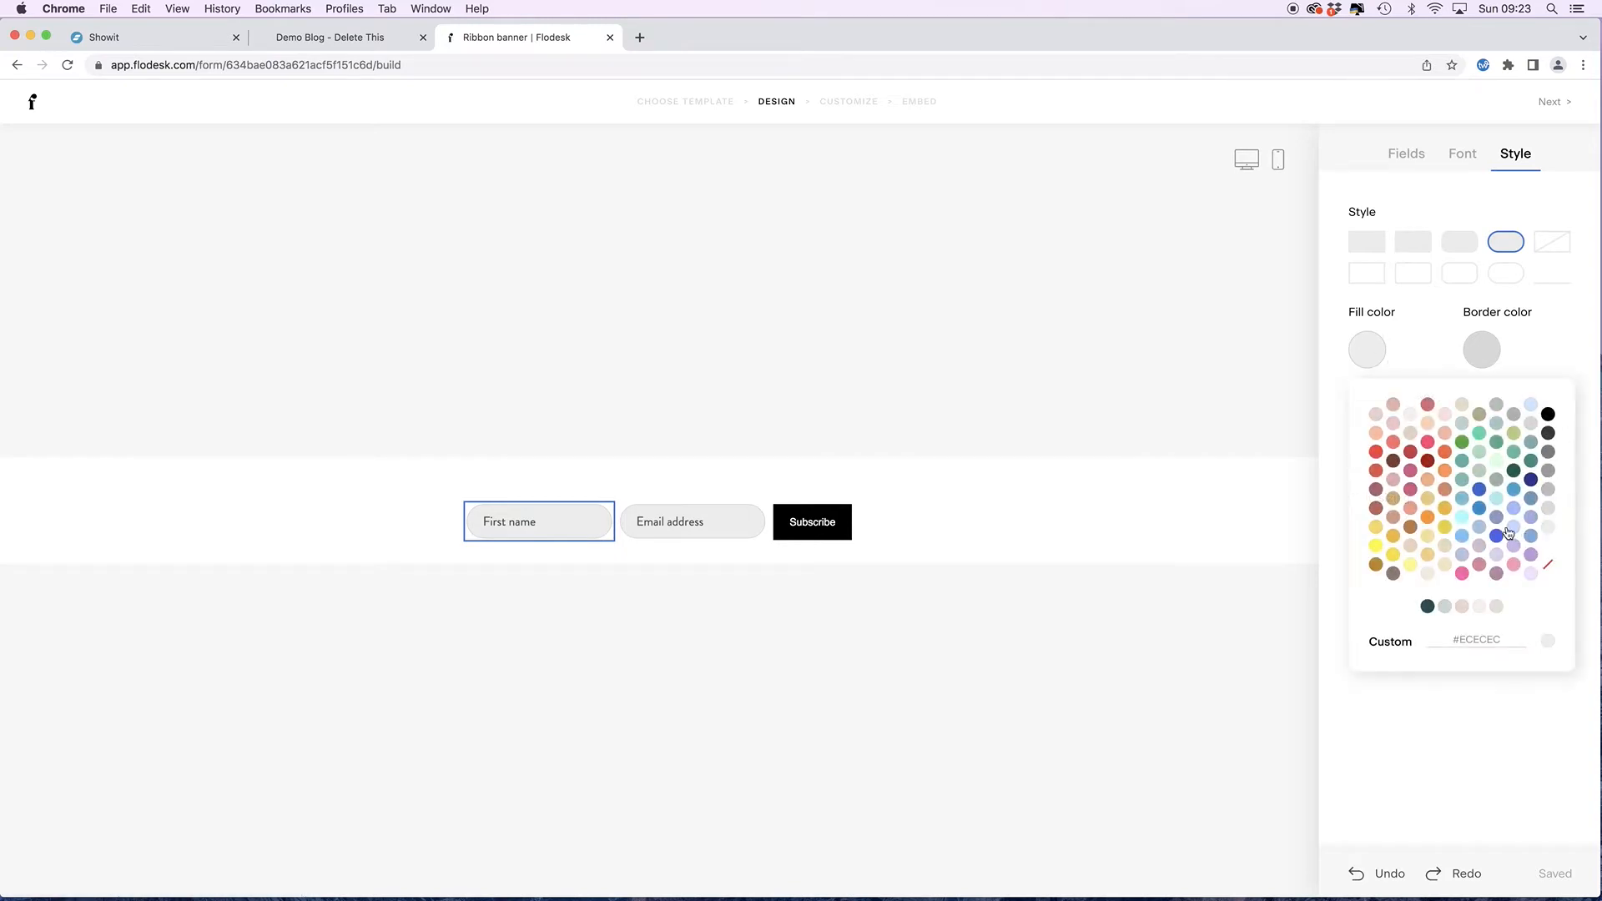
left_click(1546, 547)
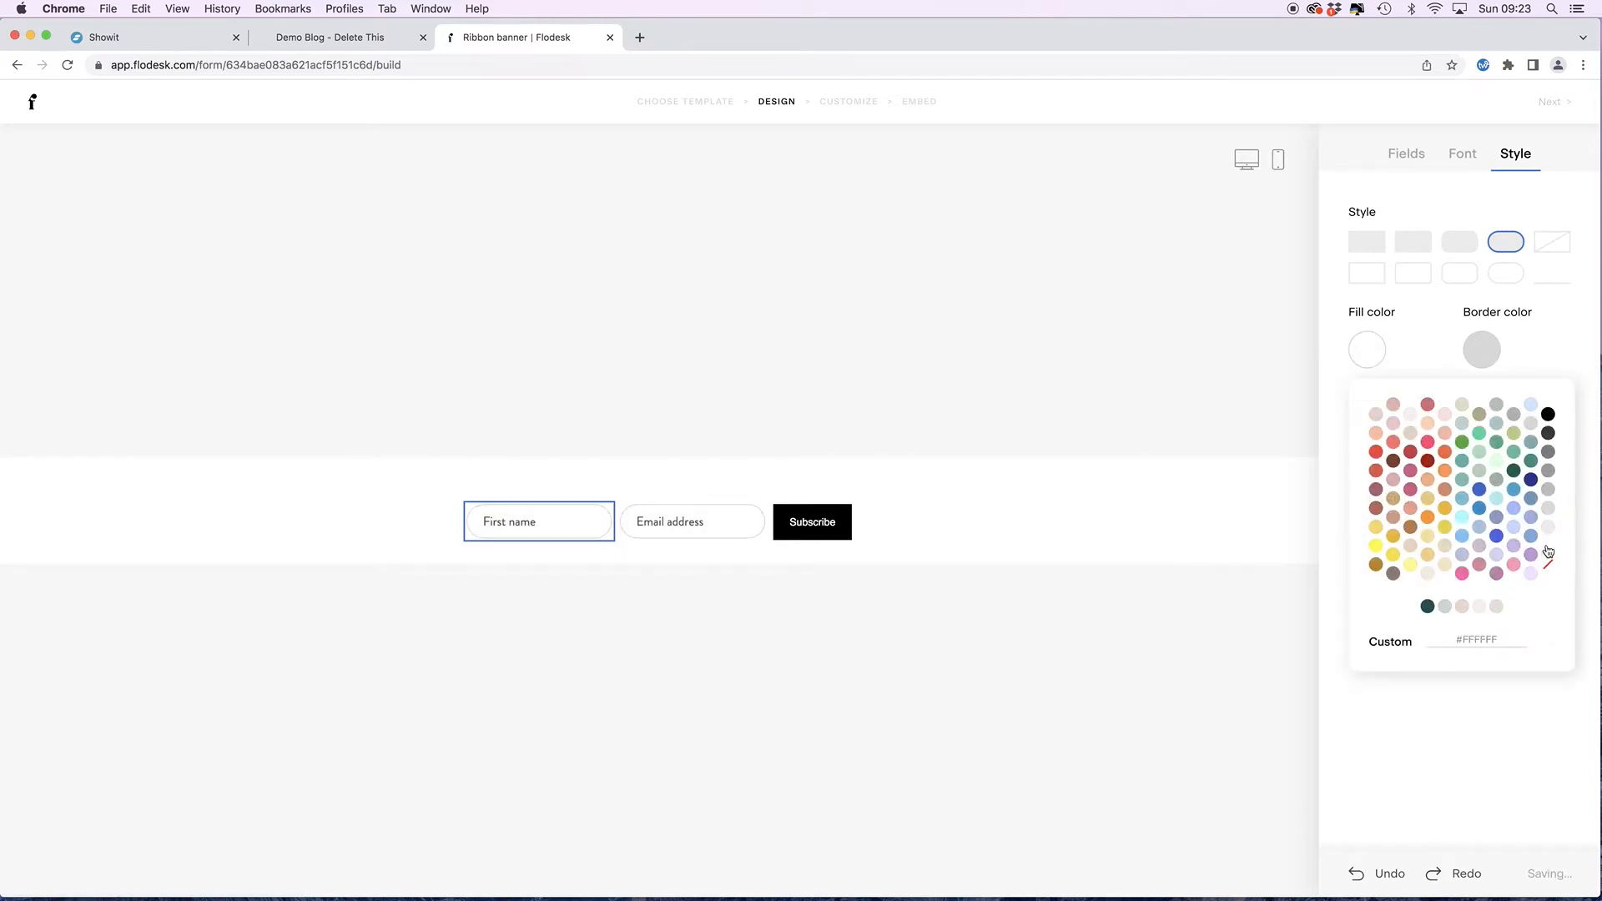
left_click(1486, 357)
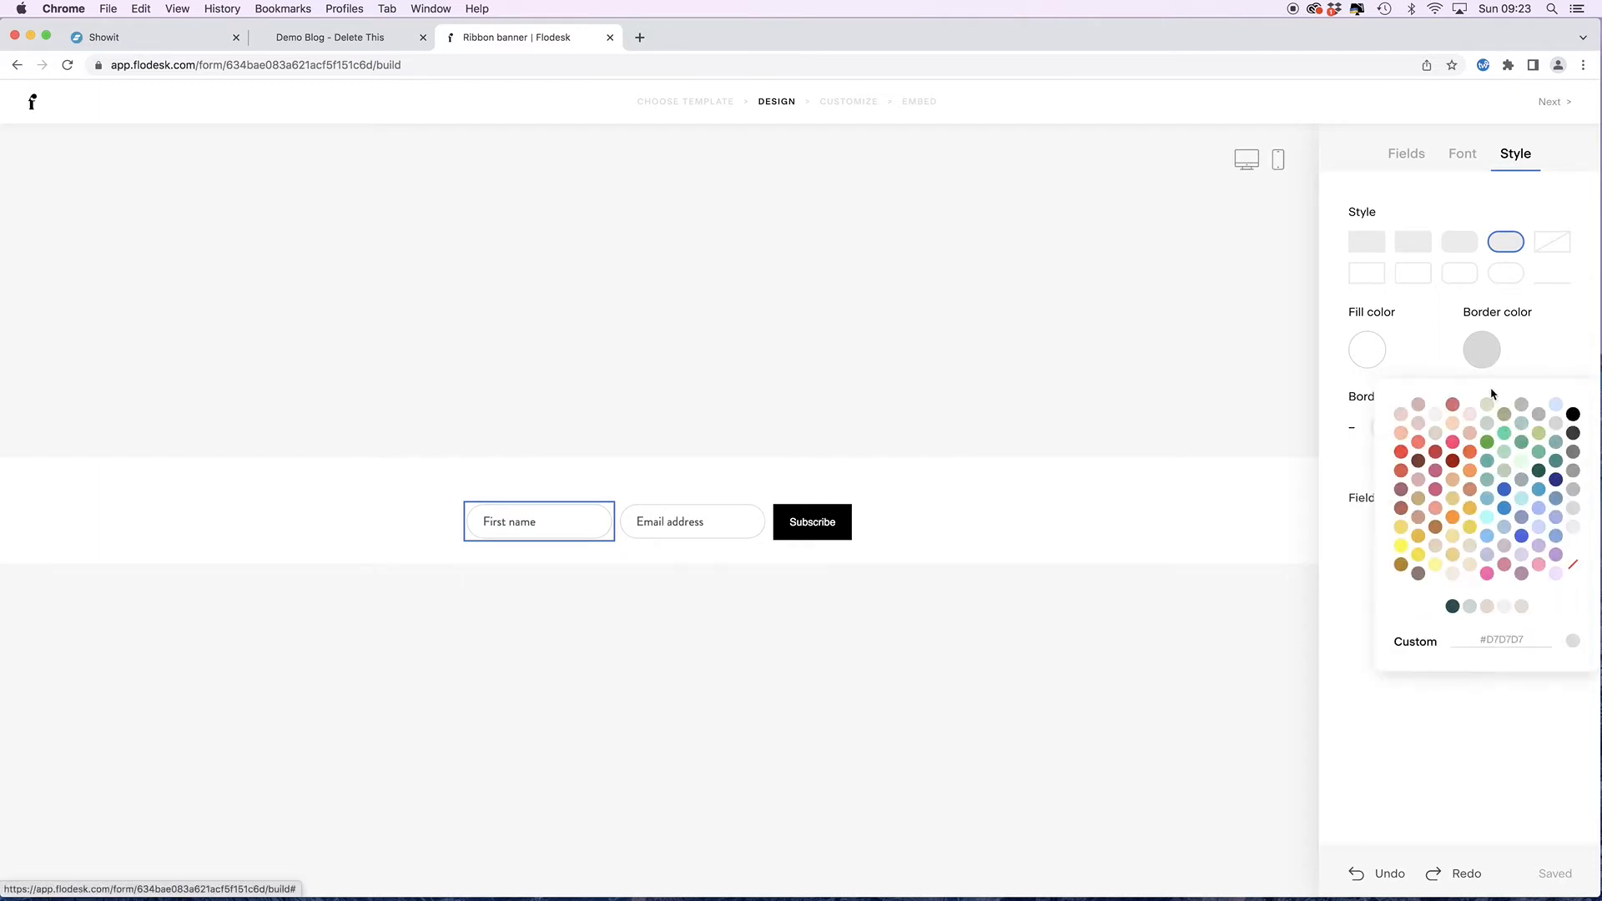
left_click(1574, 570)
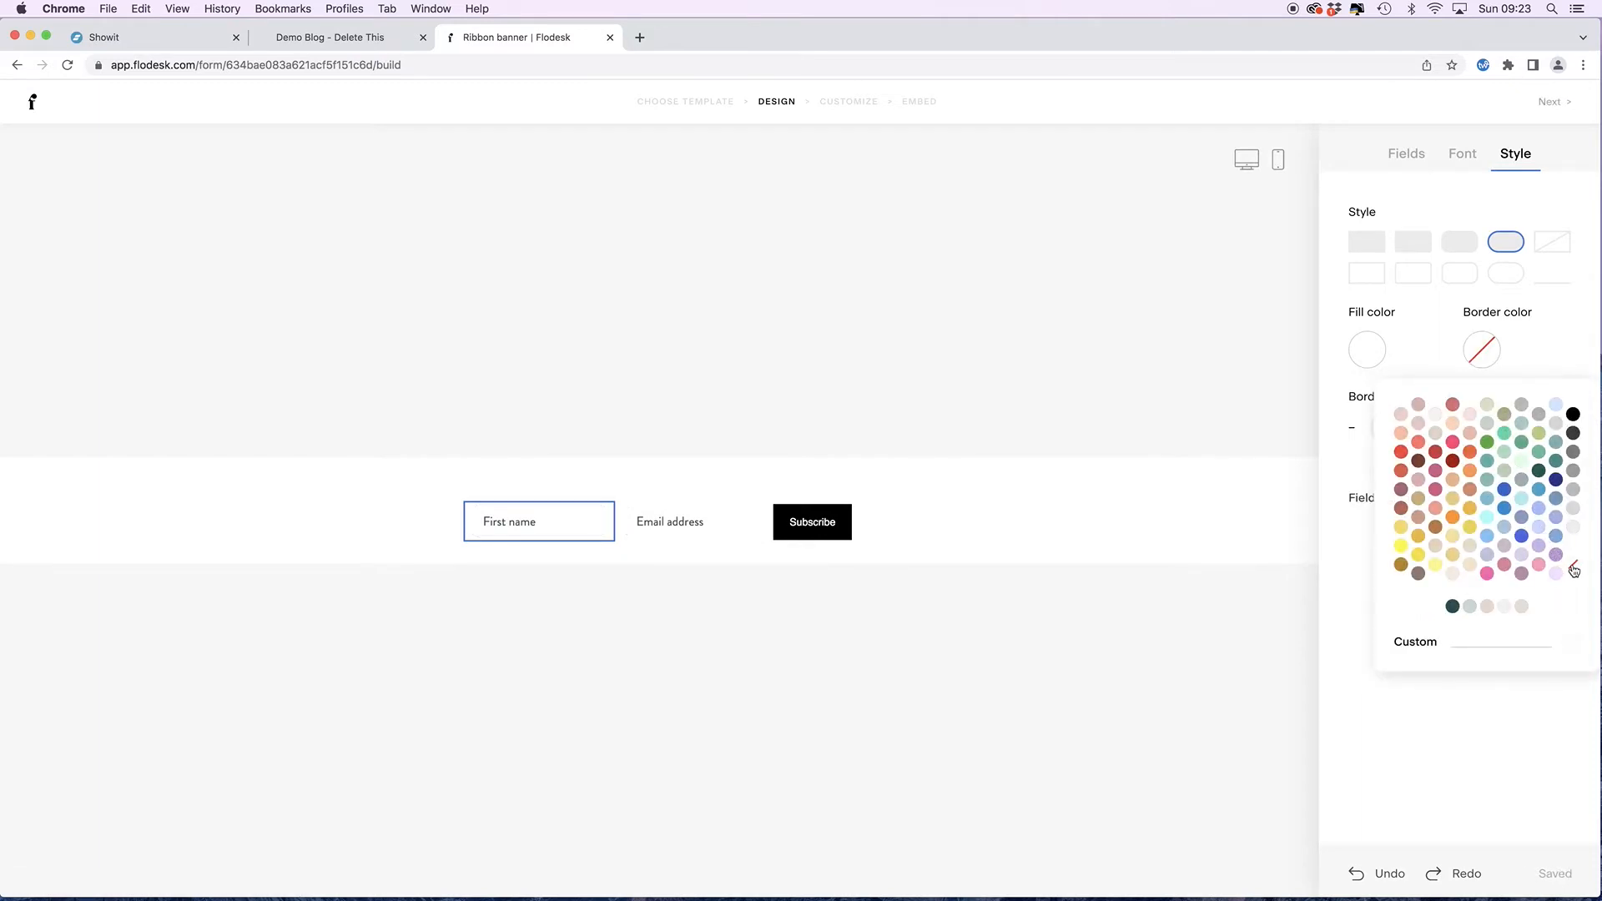
left_click(1224, 509)
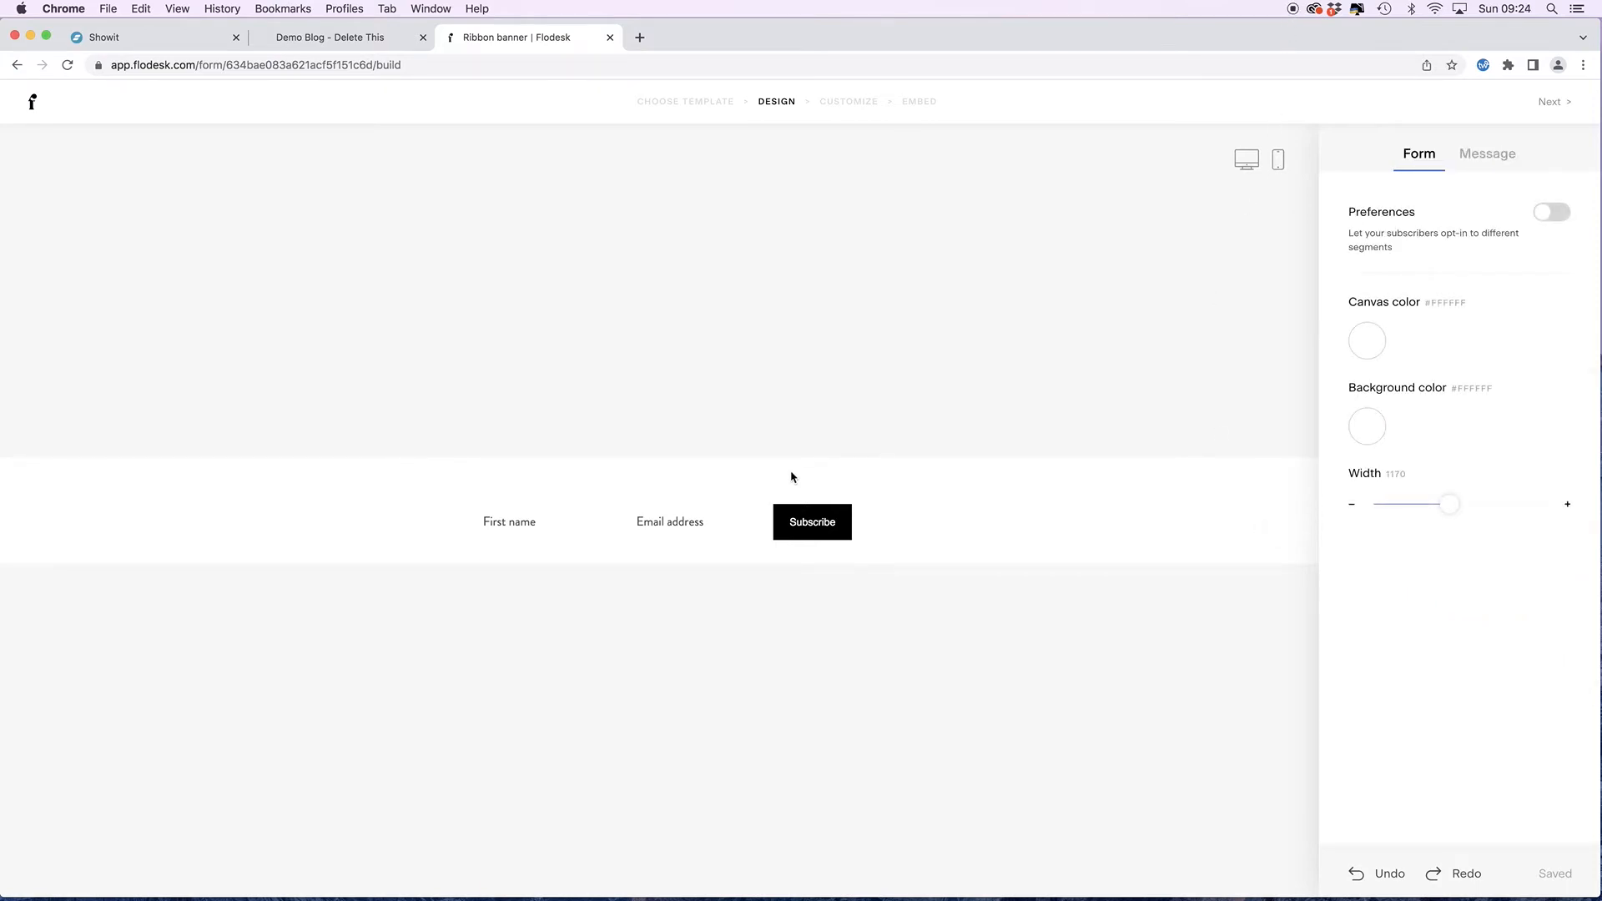
- Shorten the "Email address" field's label to "Email"
left_click(700, 524)
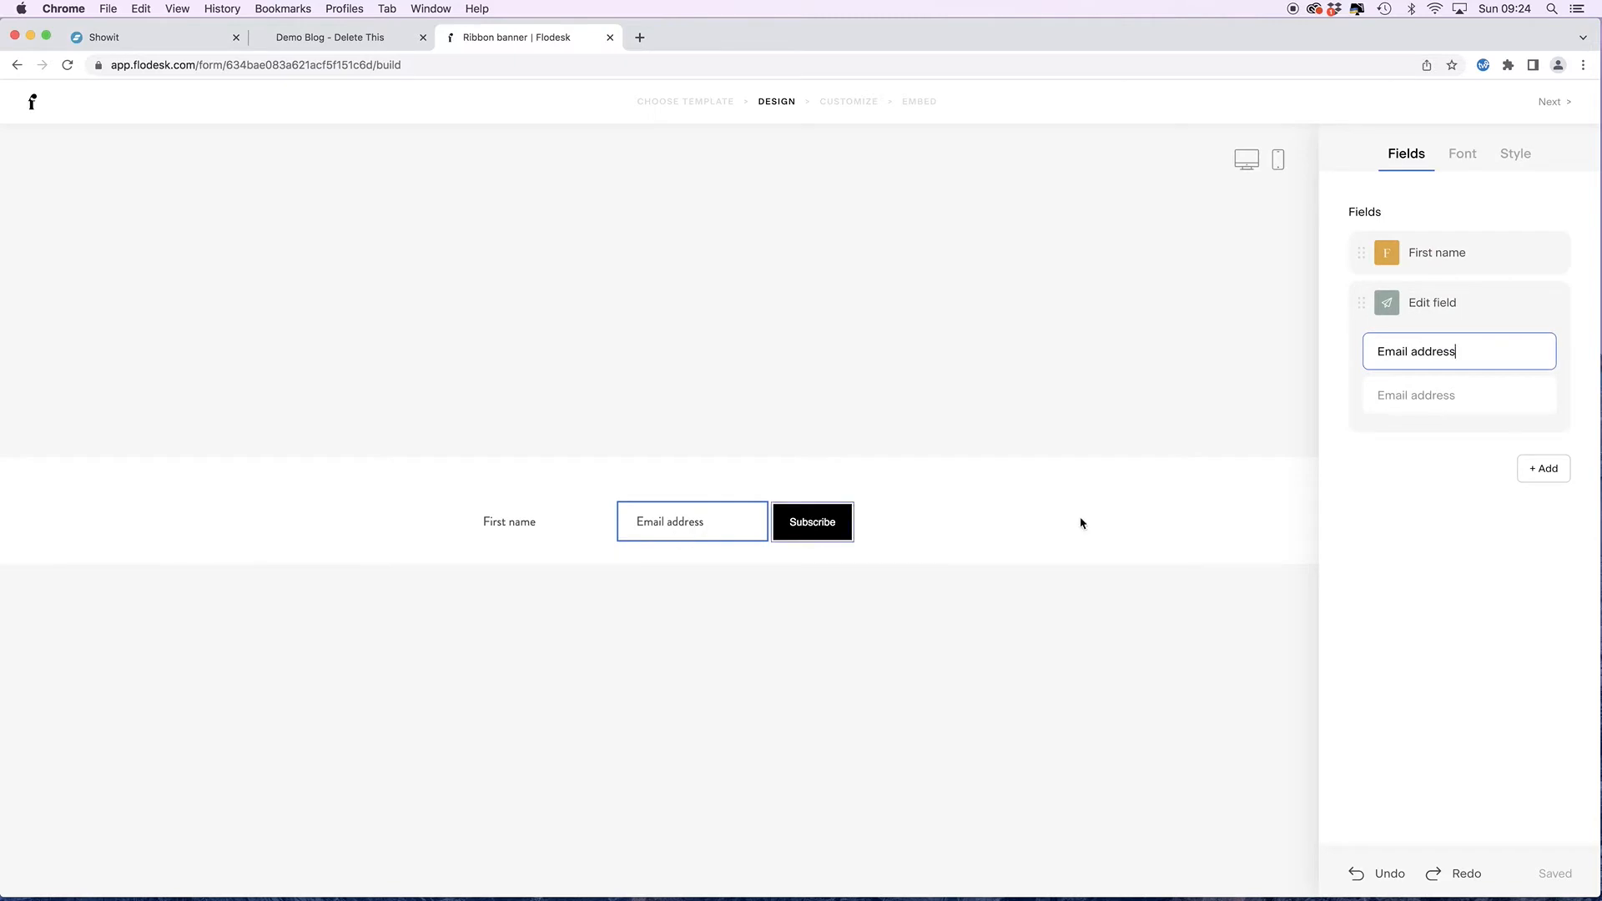
double_click(1422, 350)
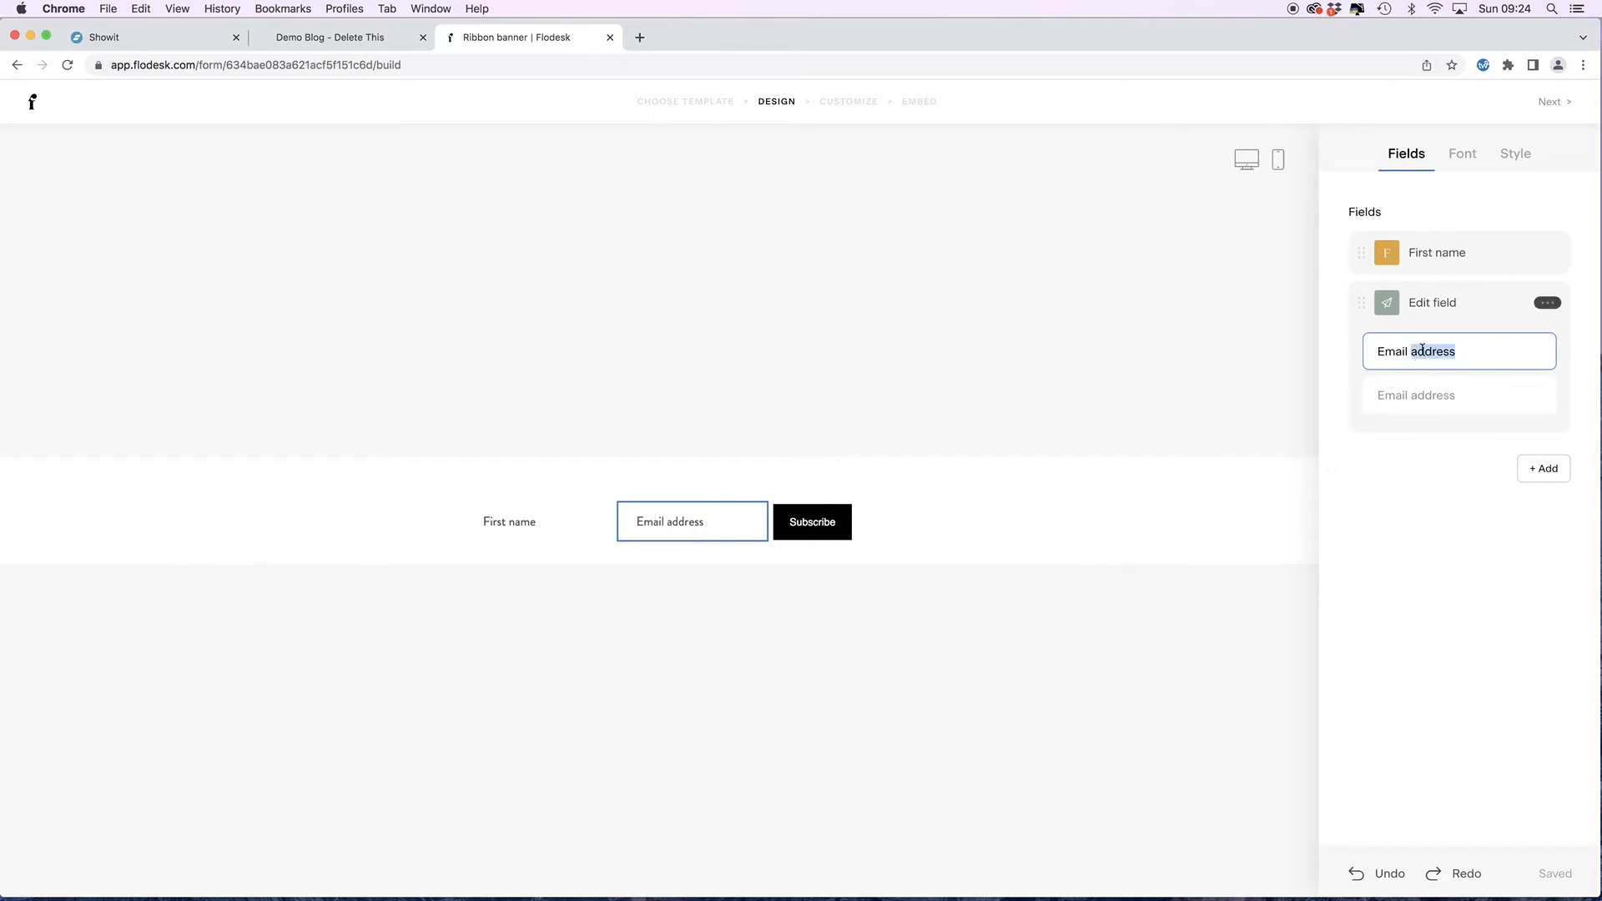
key("BackSpace")
key("BackSpace")
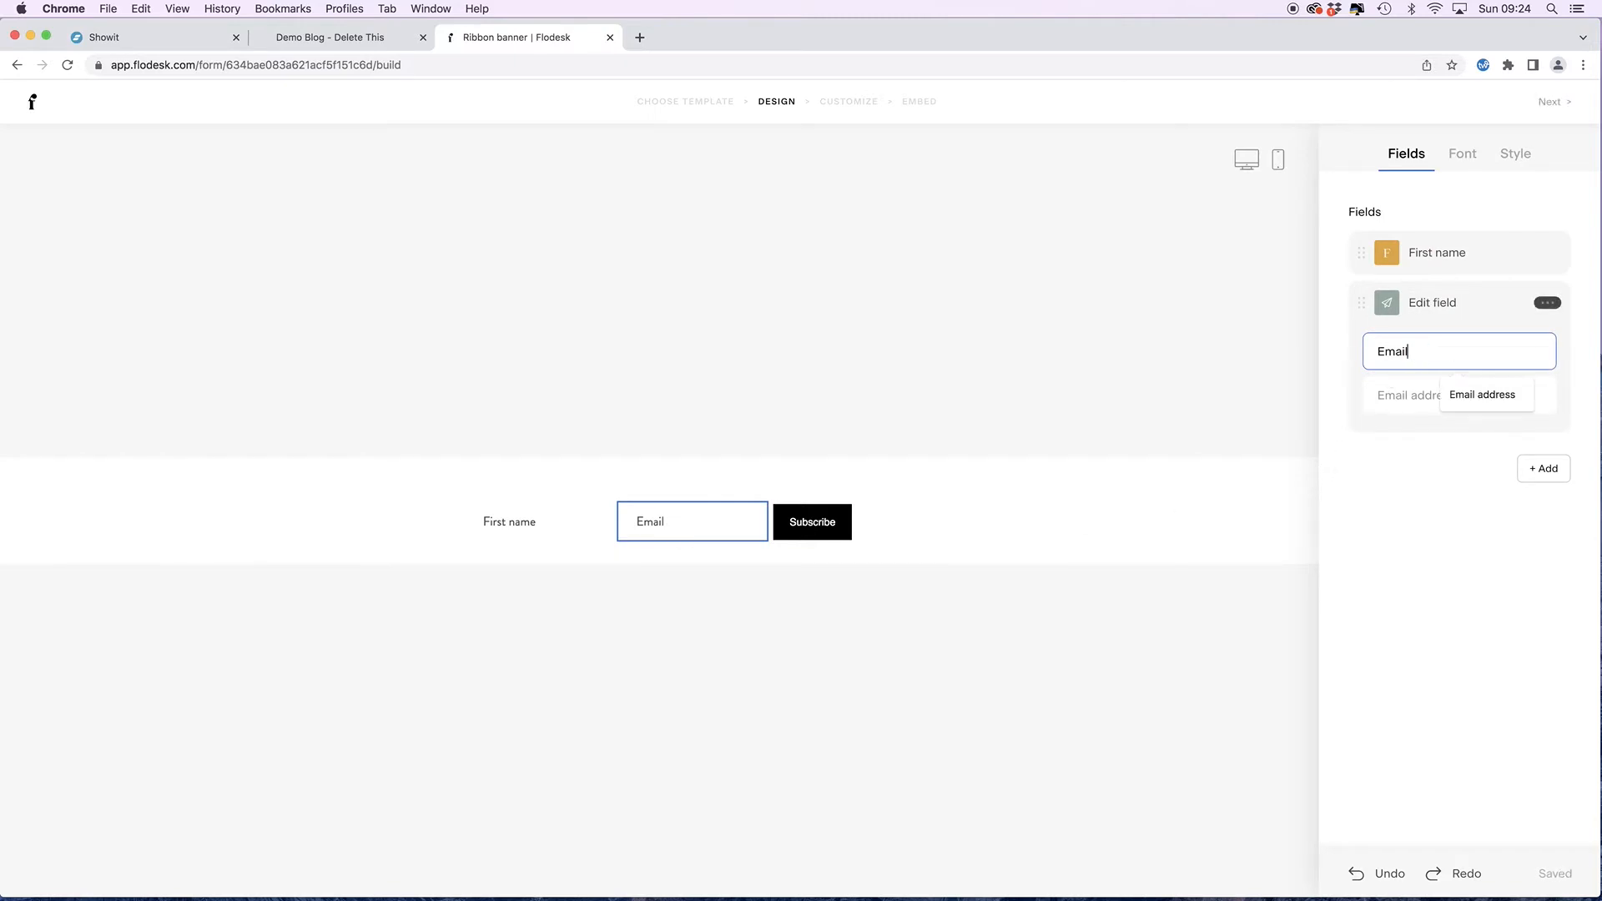
left_click(884, 472)
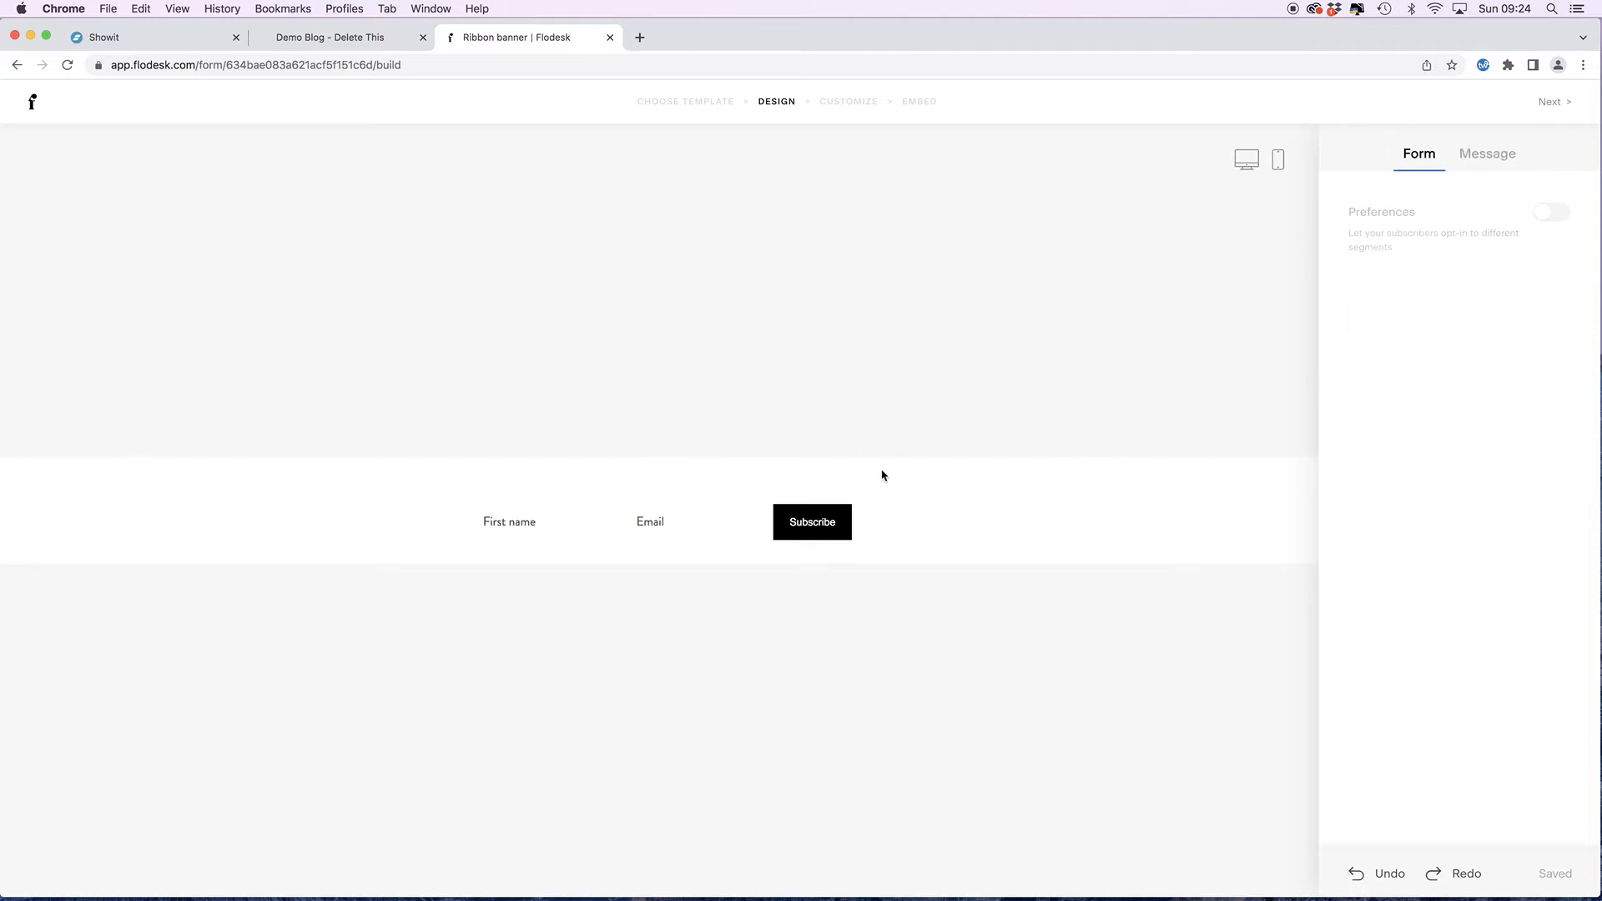
- Change the Subscribe button's text to "Sign me up"
left_click(824, 528)
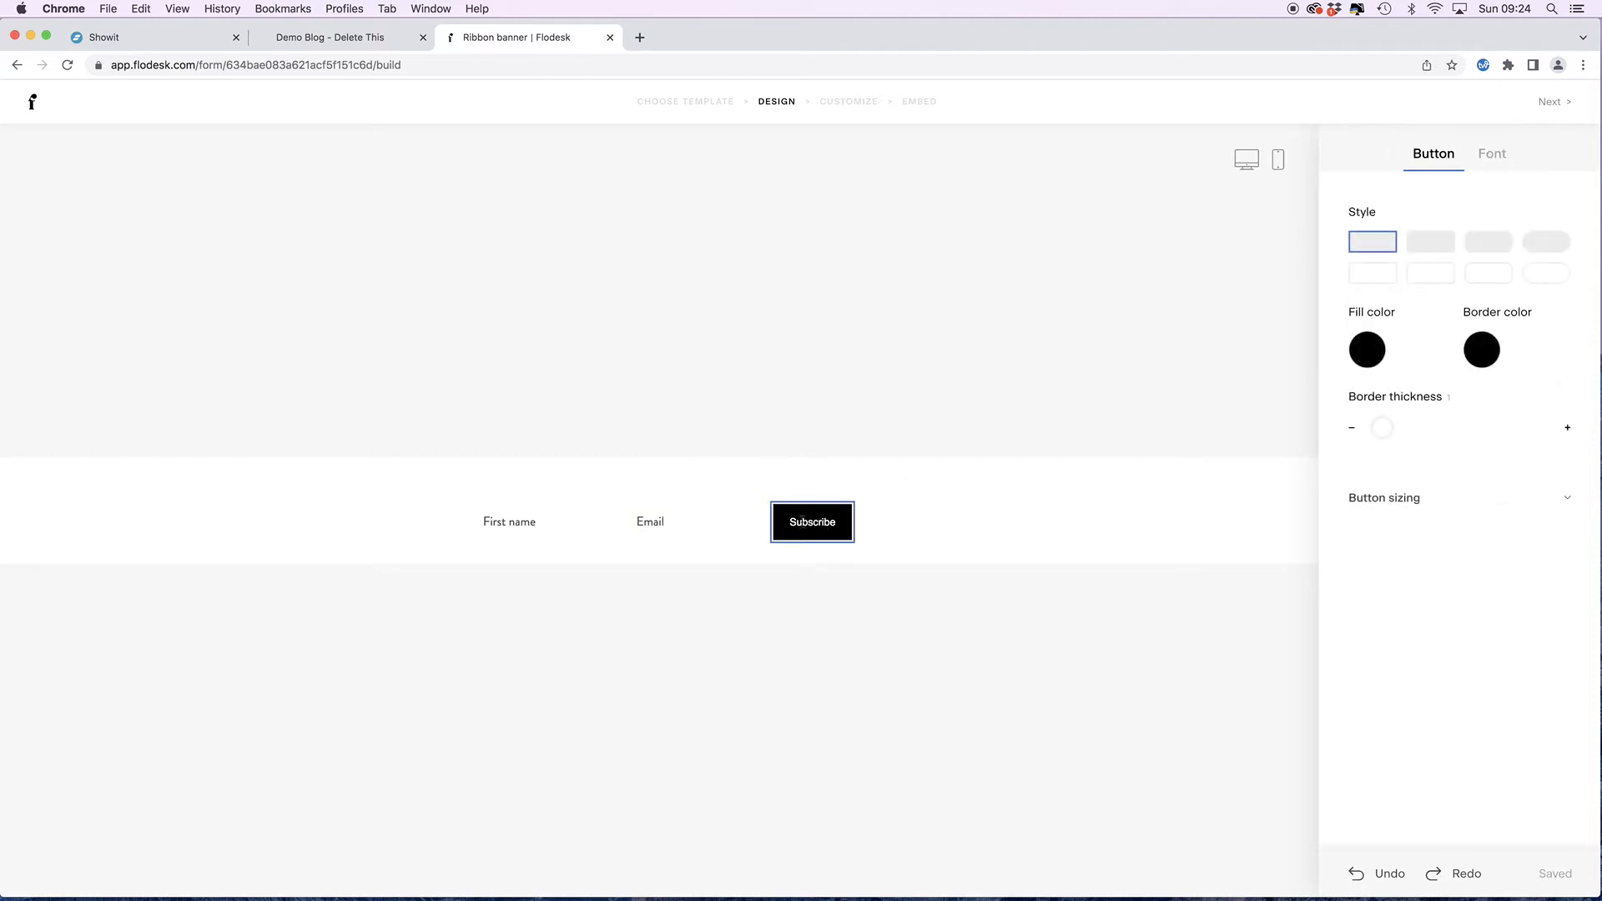
double_click(800, 523)
type("S")
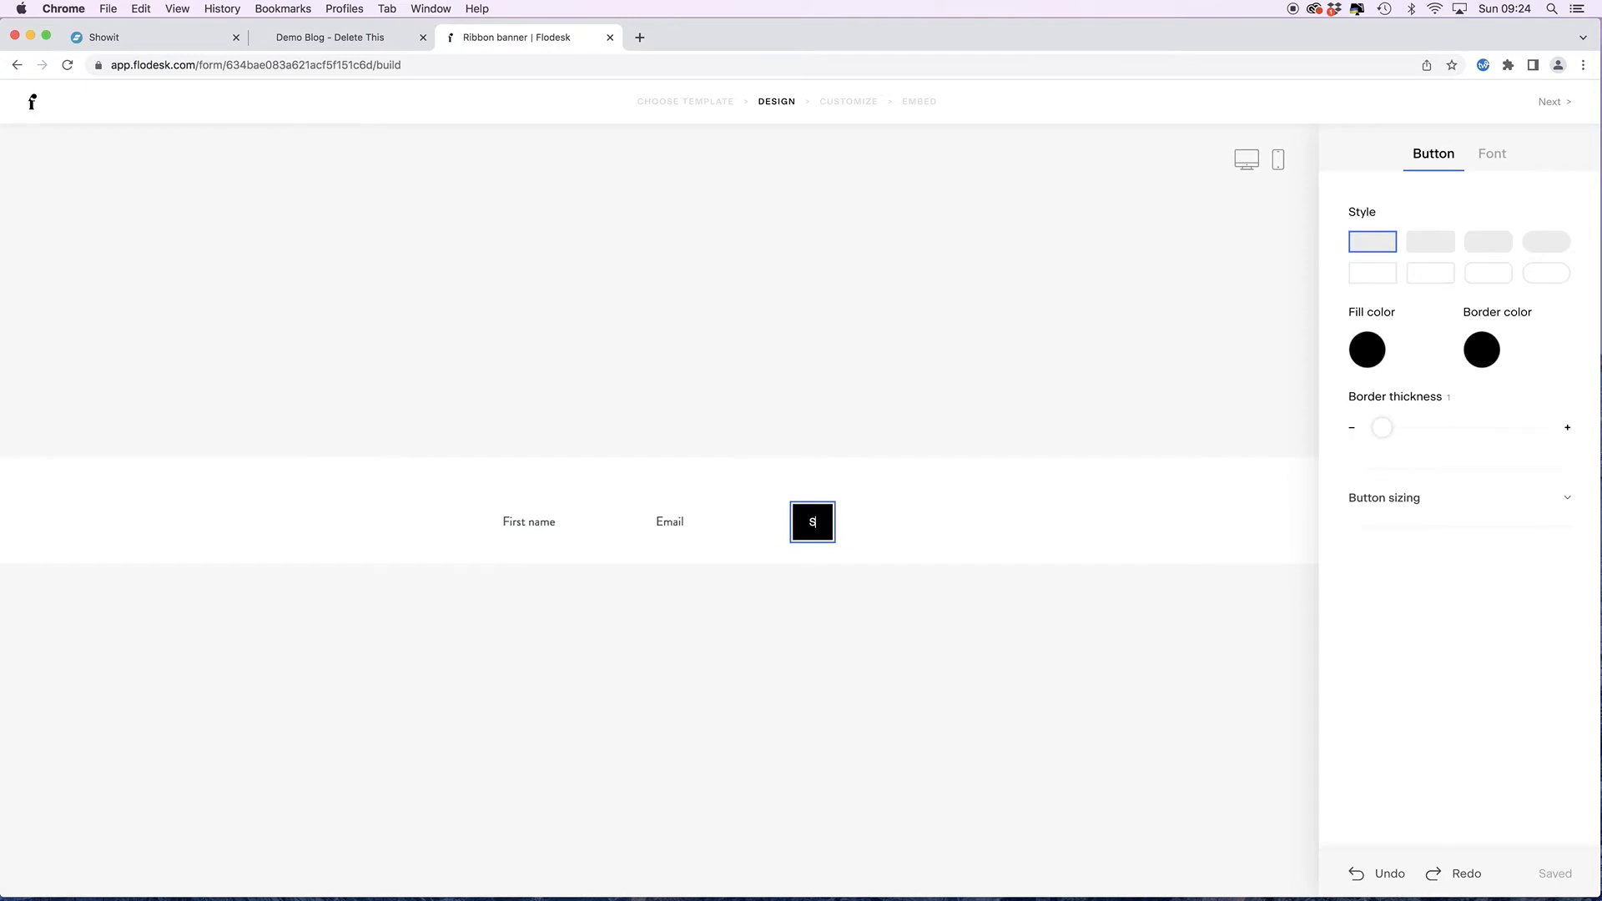
type("ign me")
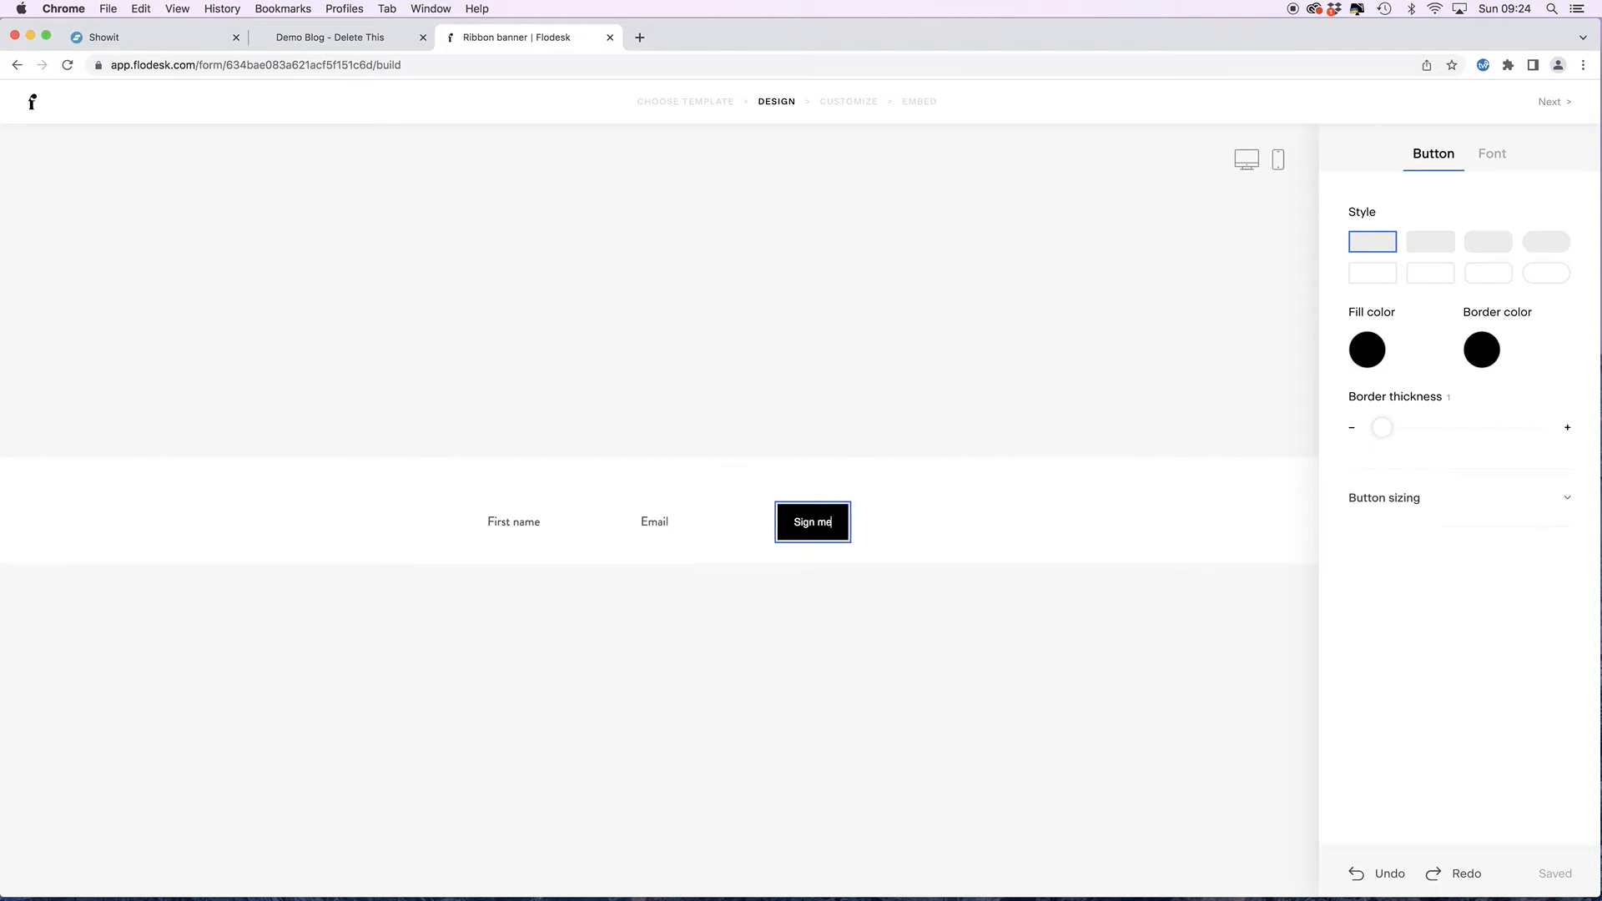
type(" up")
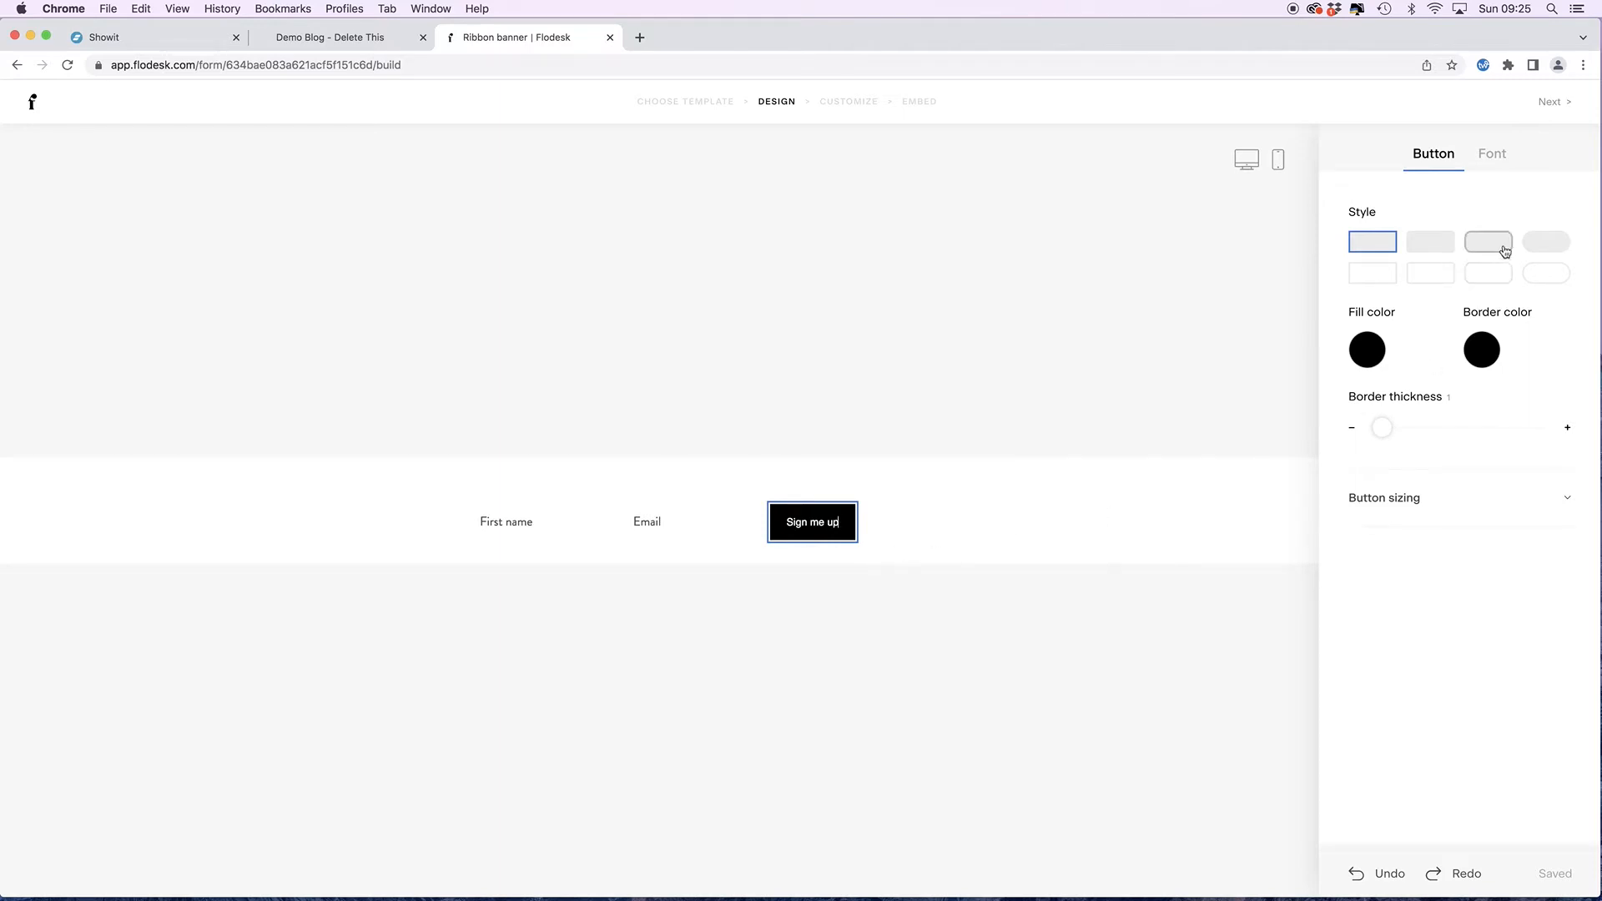
- Give the "Sign me up" button the filled pill-shaped style and remove its border color
left_click(1543, 248)
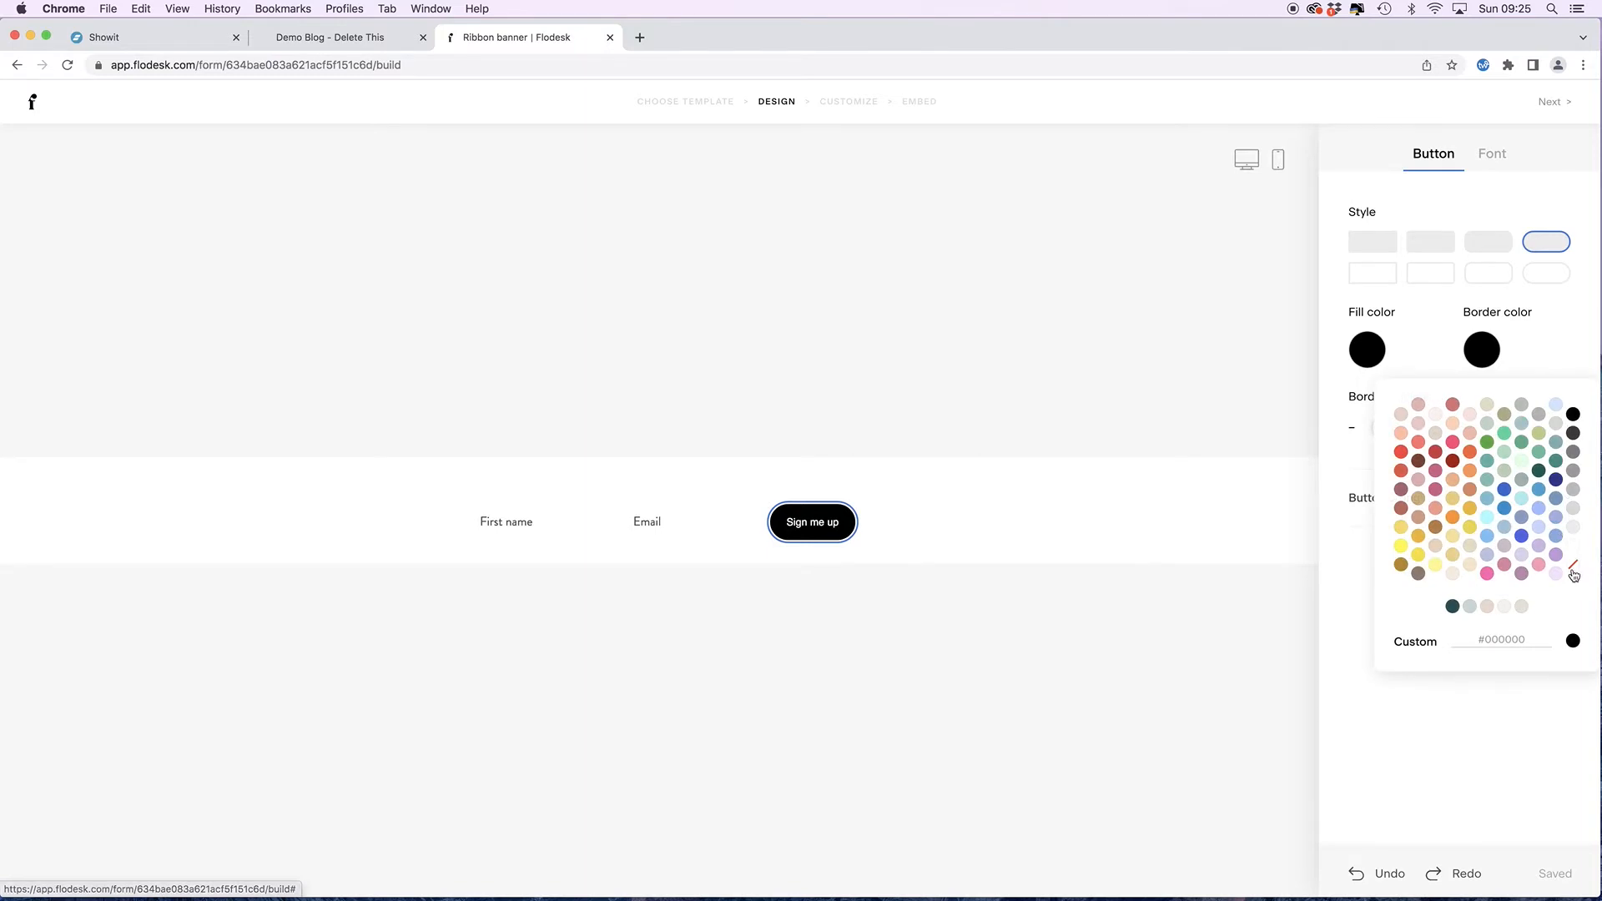
left_click(1573, 567)
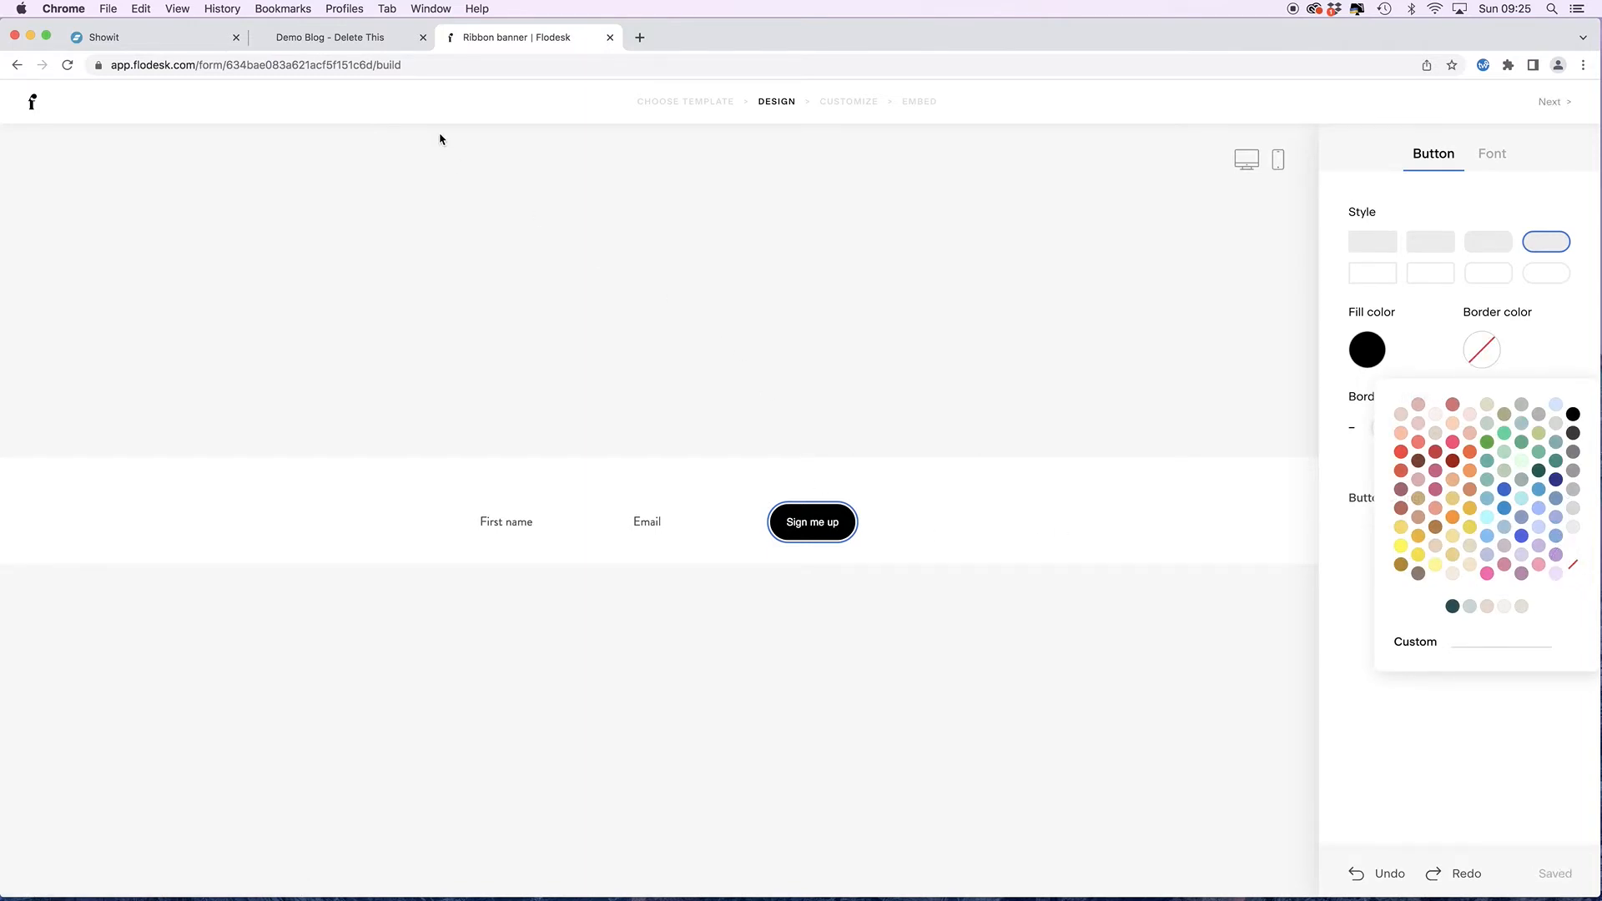
- Switch to the Showit design settings and copy the hex code of palette color 3
left_click(162, 44)
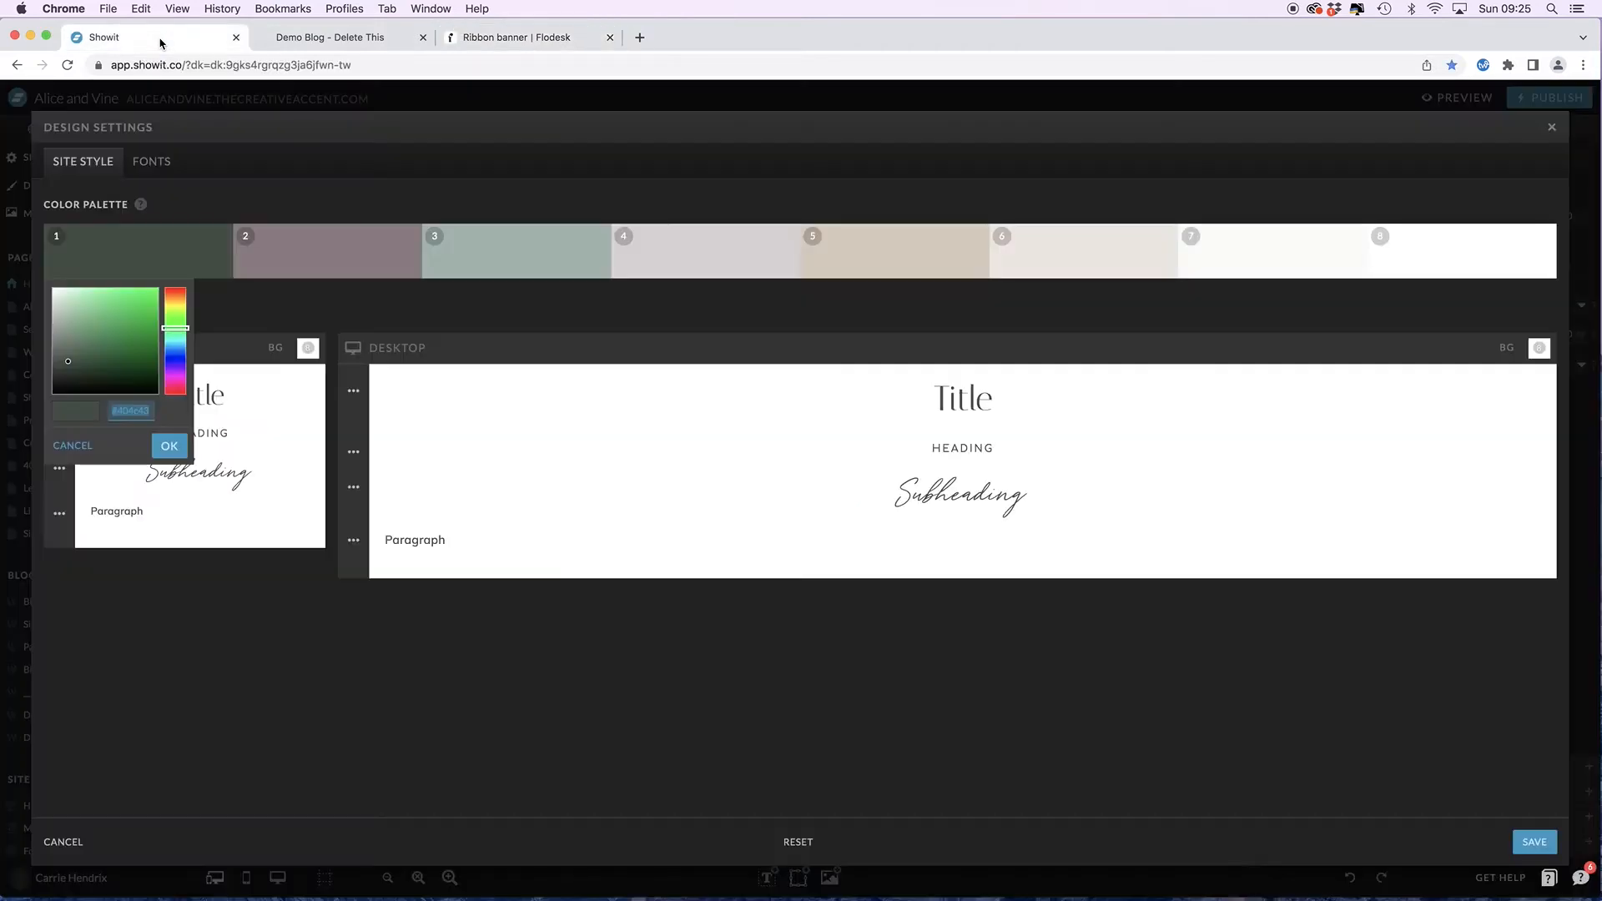
left_click(534, 261)
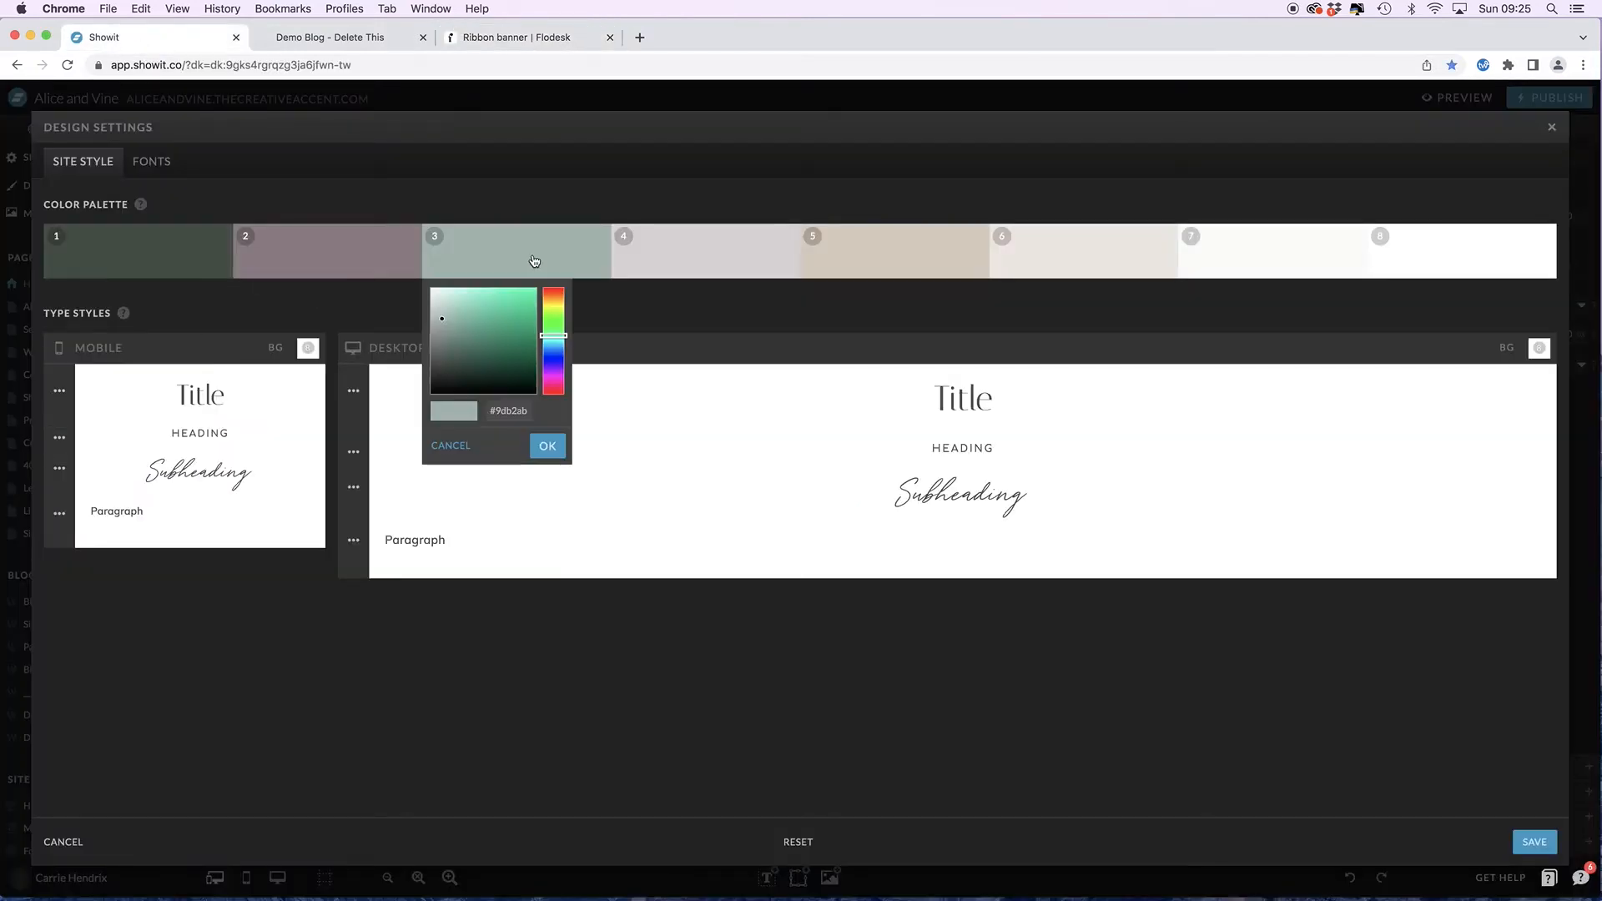
left_click(503, 411)
- Return to the Flodesk form and set the "Sign me up" button's fill color to #9DB2AB
left_click(502, 40)
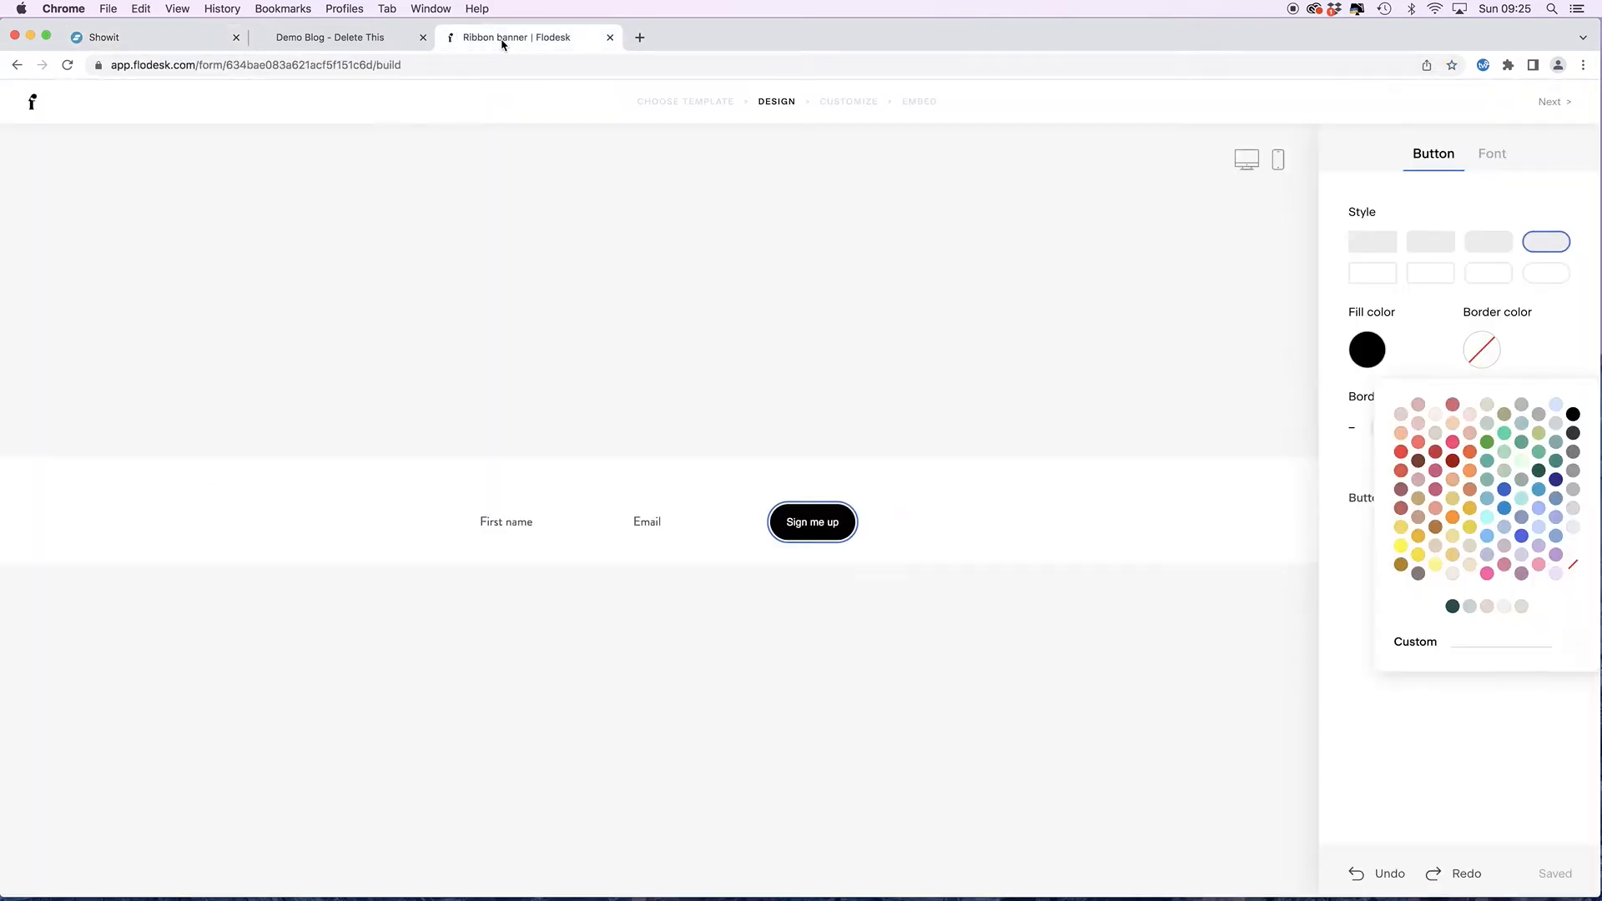
left_click(1484, 638)
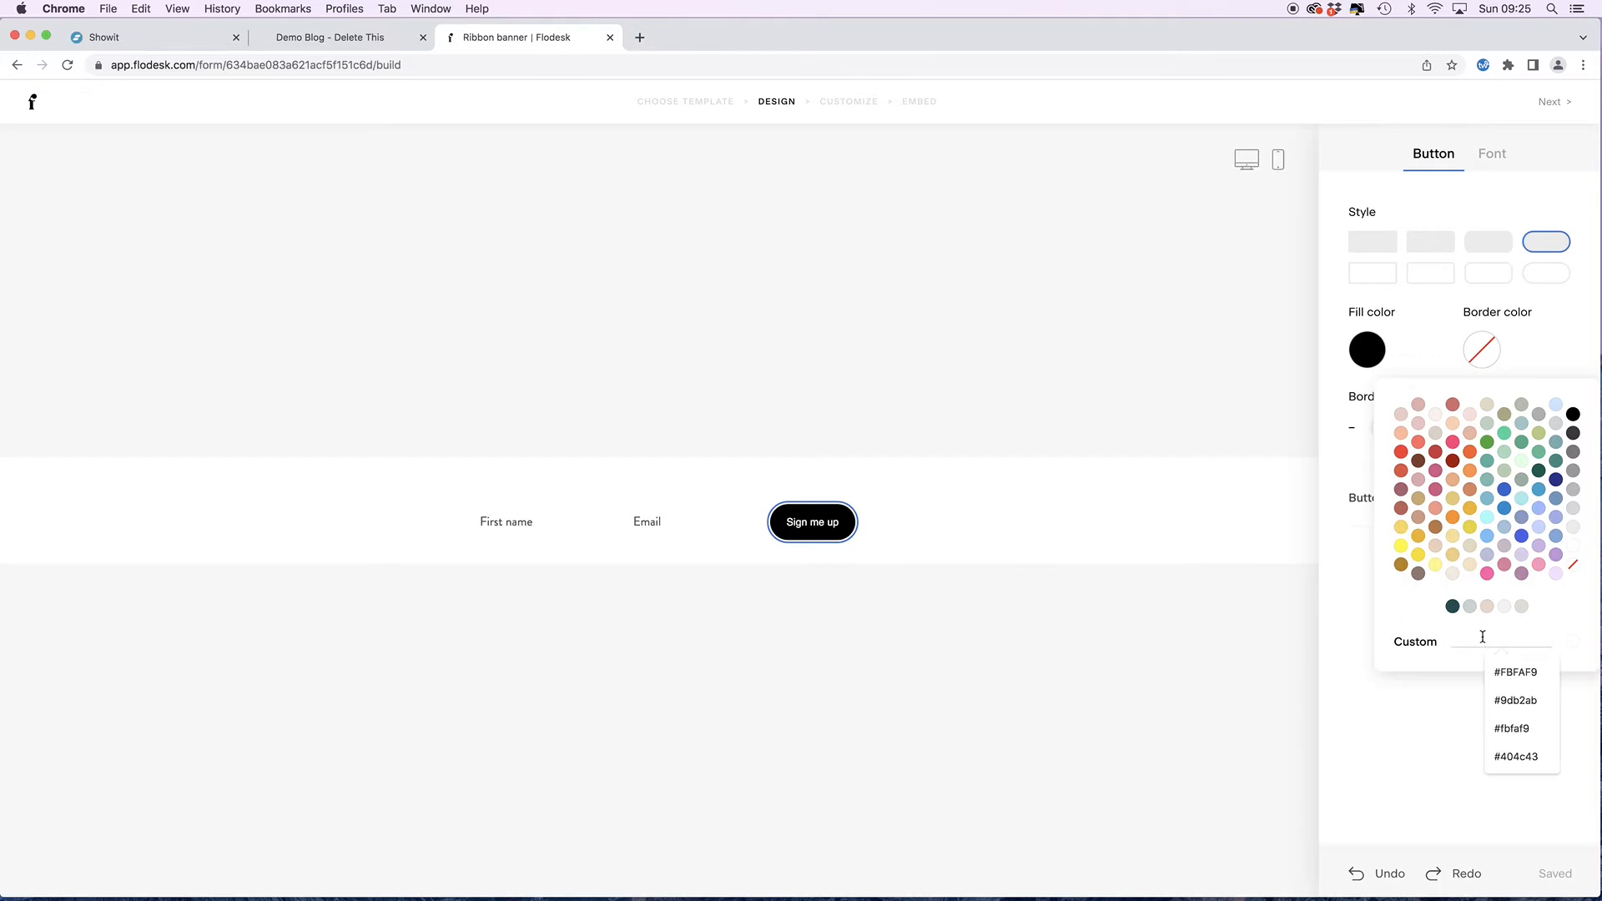
left_click(1528, 347)
left_click(1497, 349)
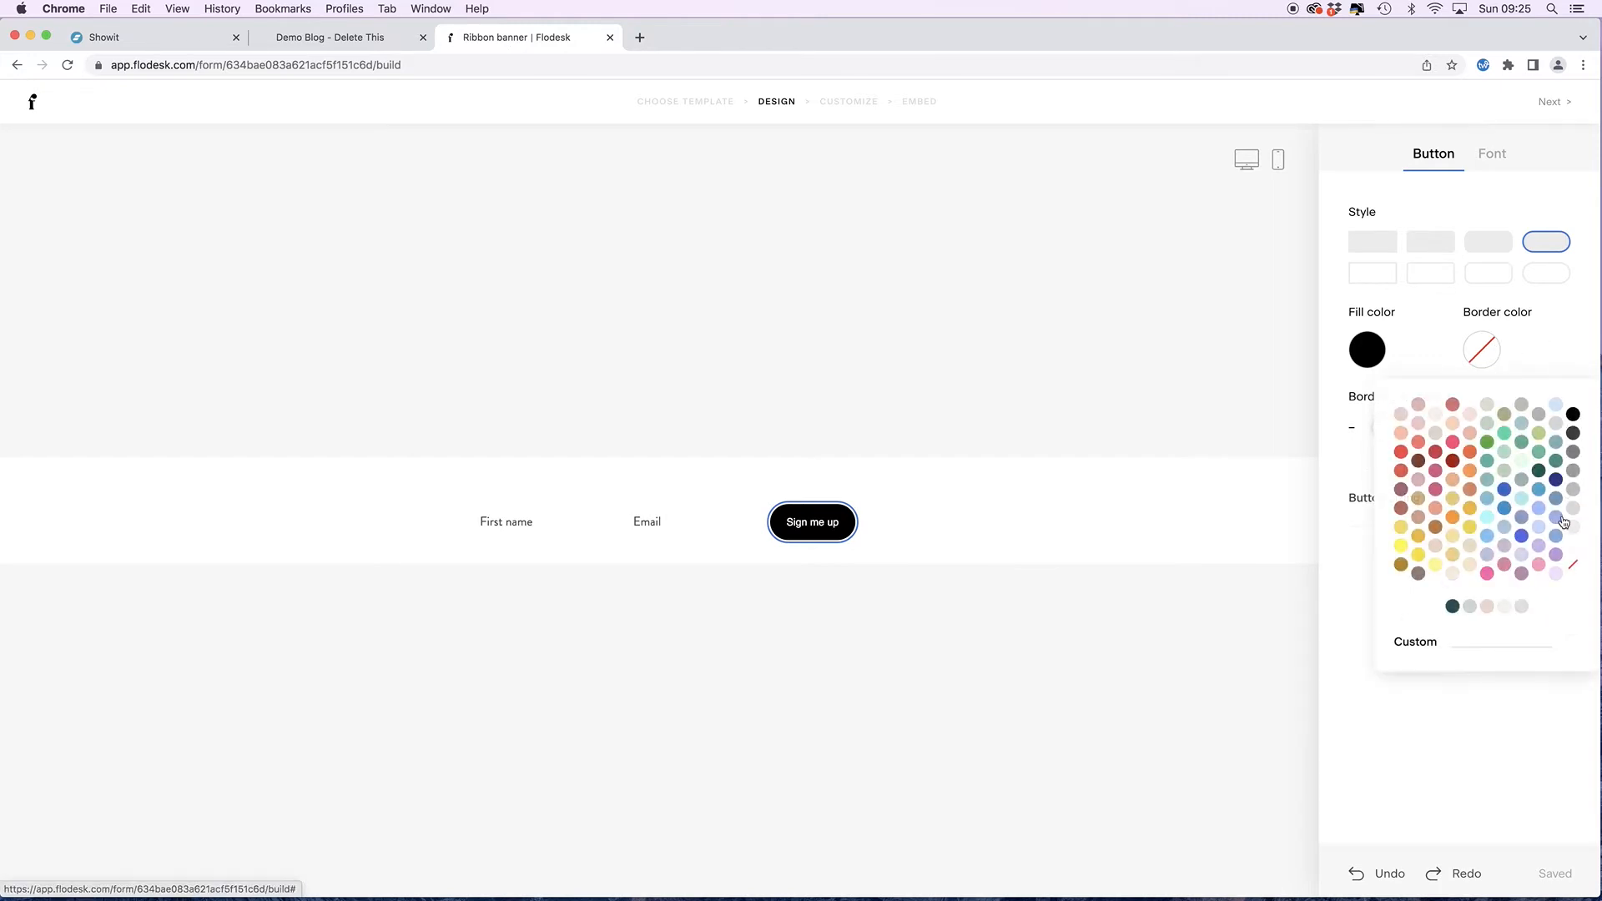
left_click(1362, 343)
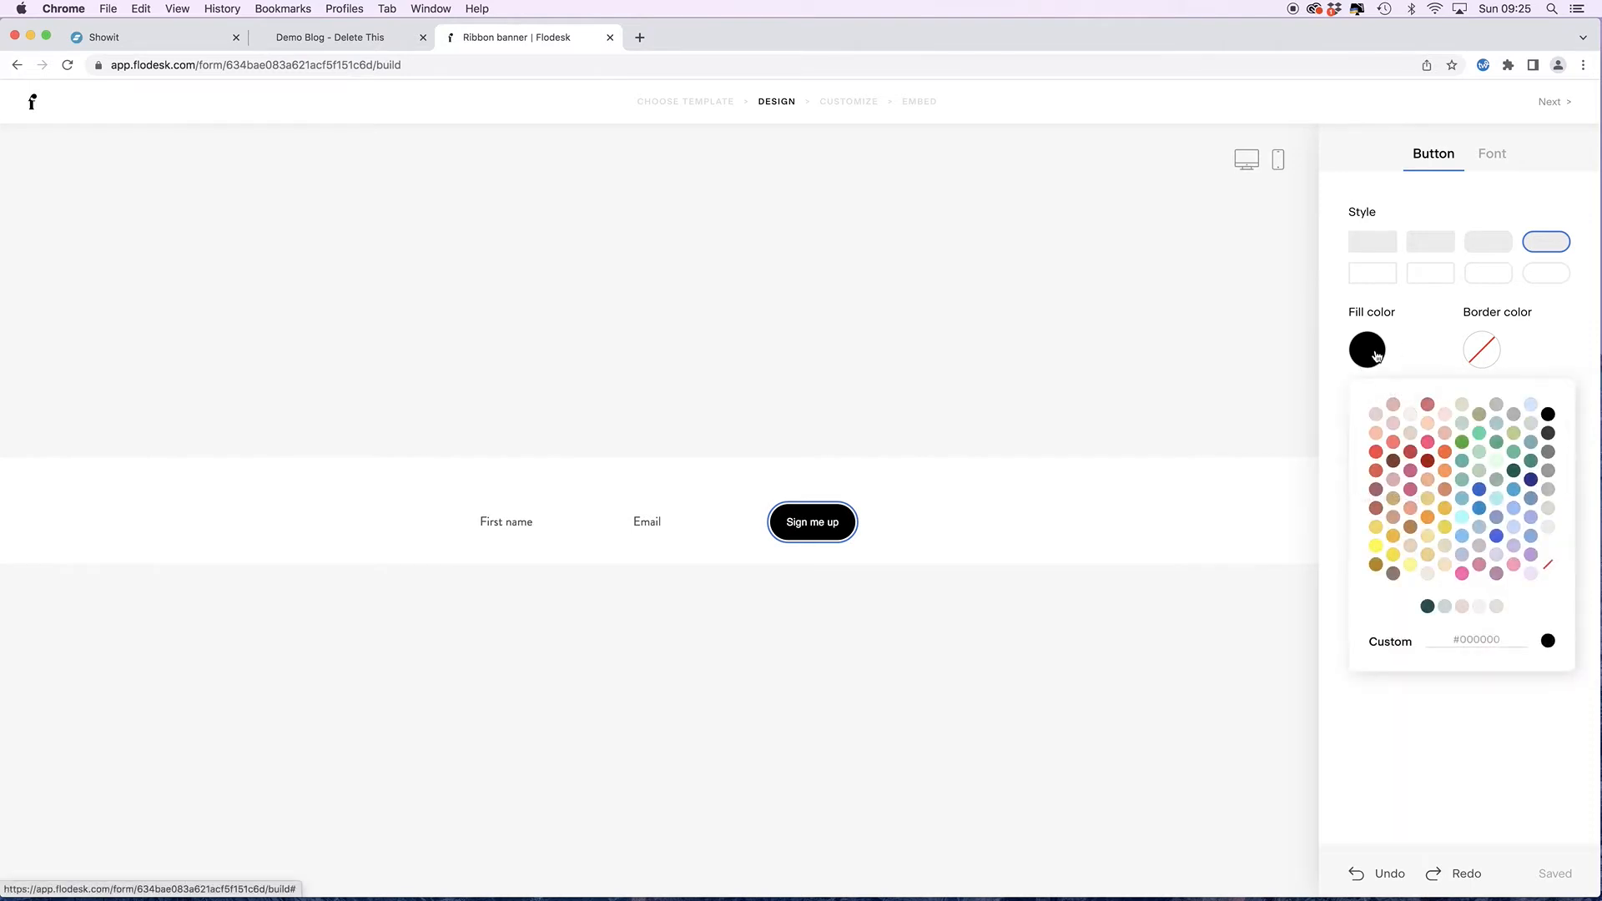
triple_click(1485, 638)
type("#9DB1AB")
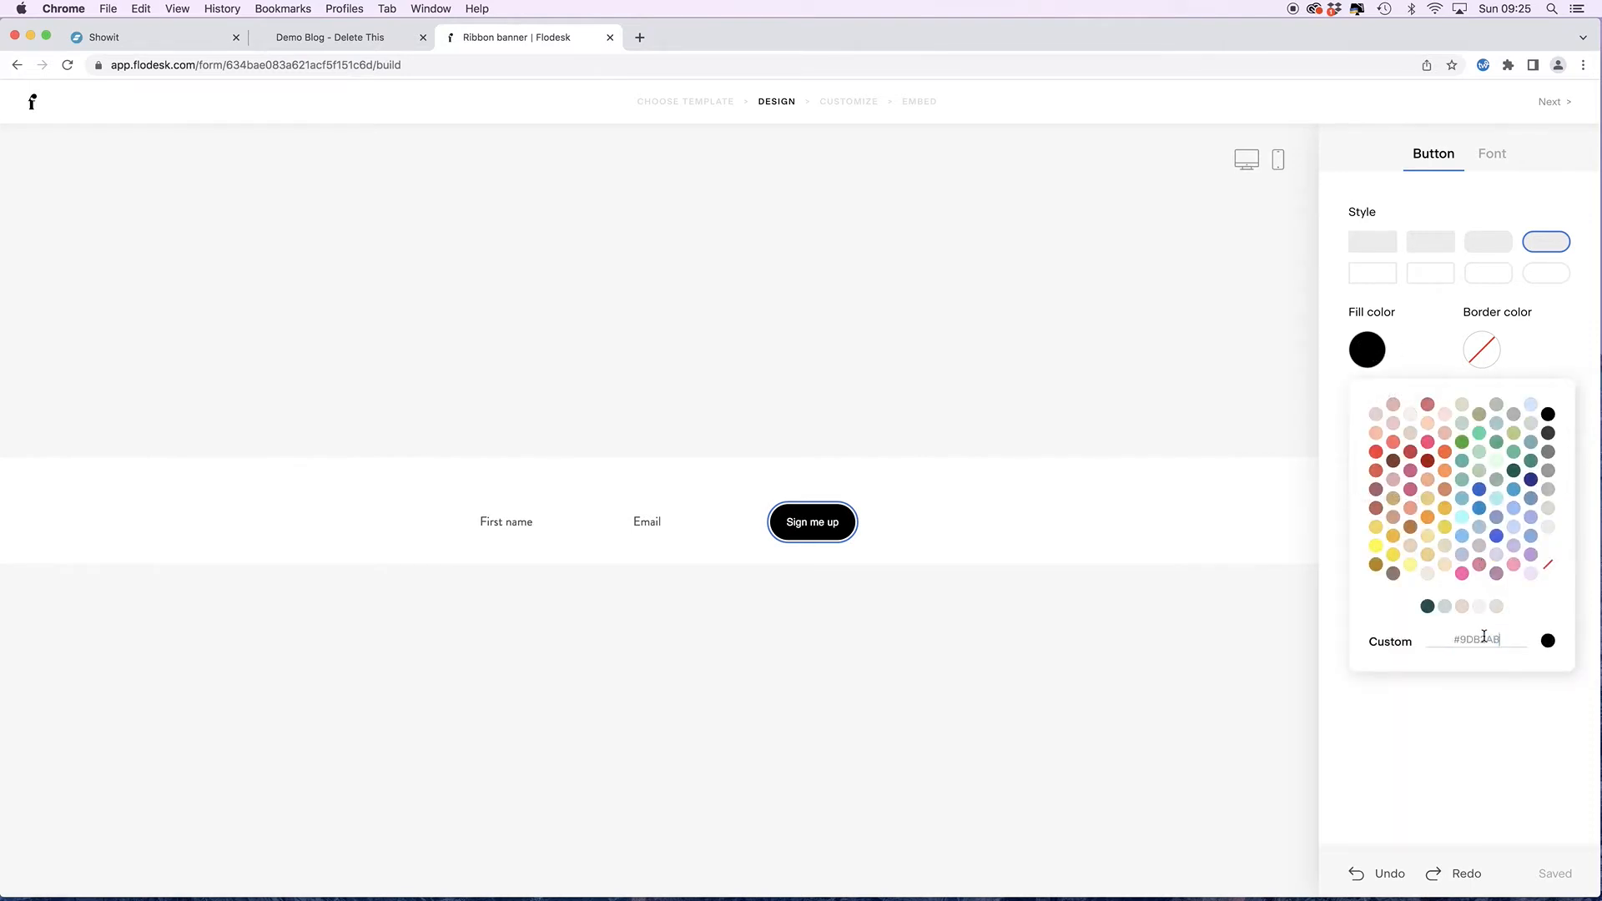
left_click(1058, 568)
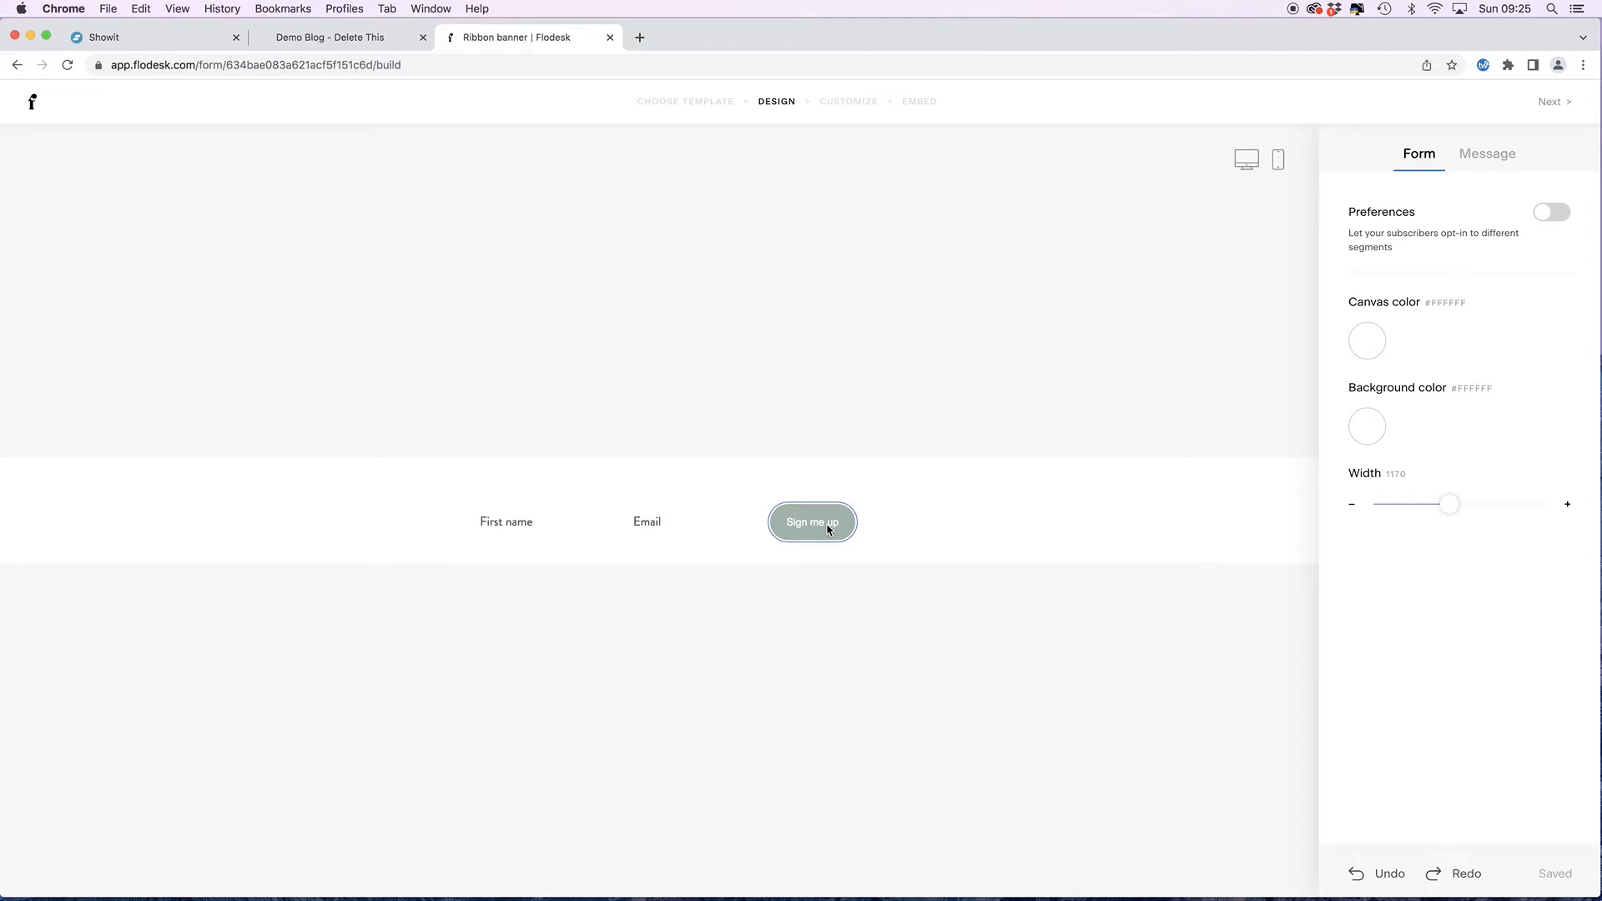
- Set the "Sign me up" button's font to Brandon Grotesque and turn on all caps
left_click(829, 529)
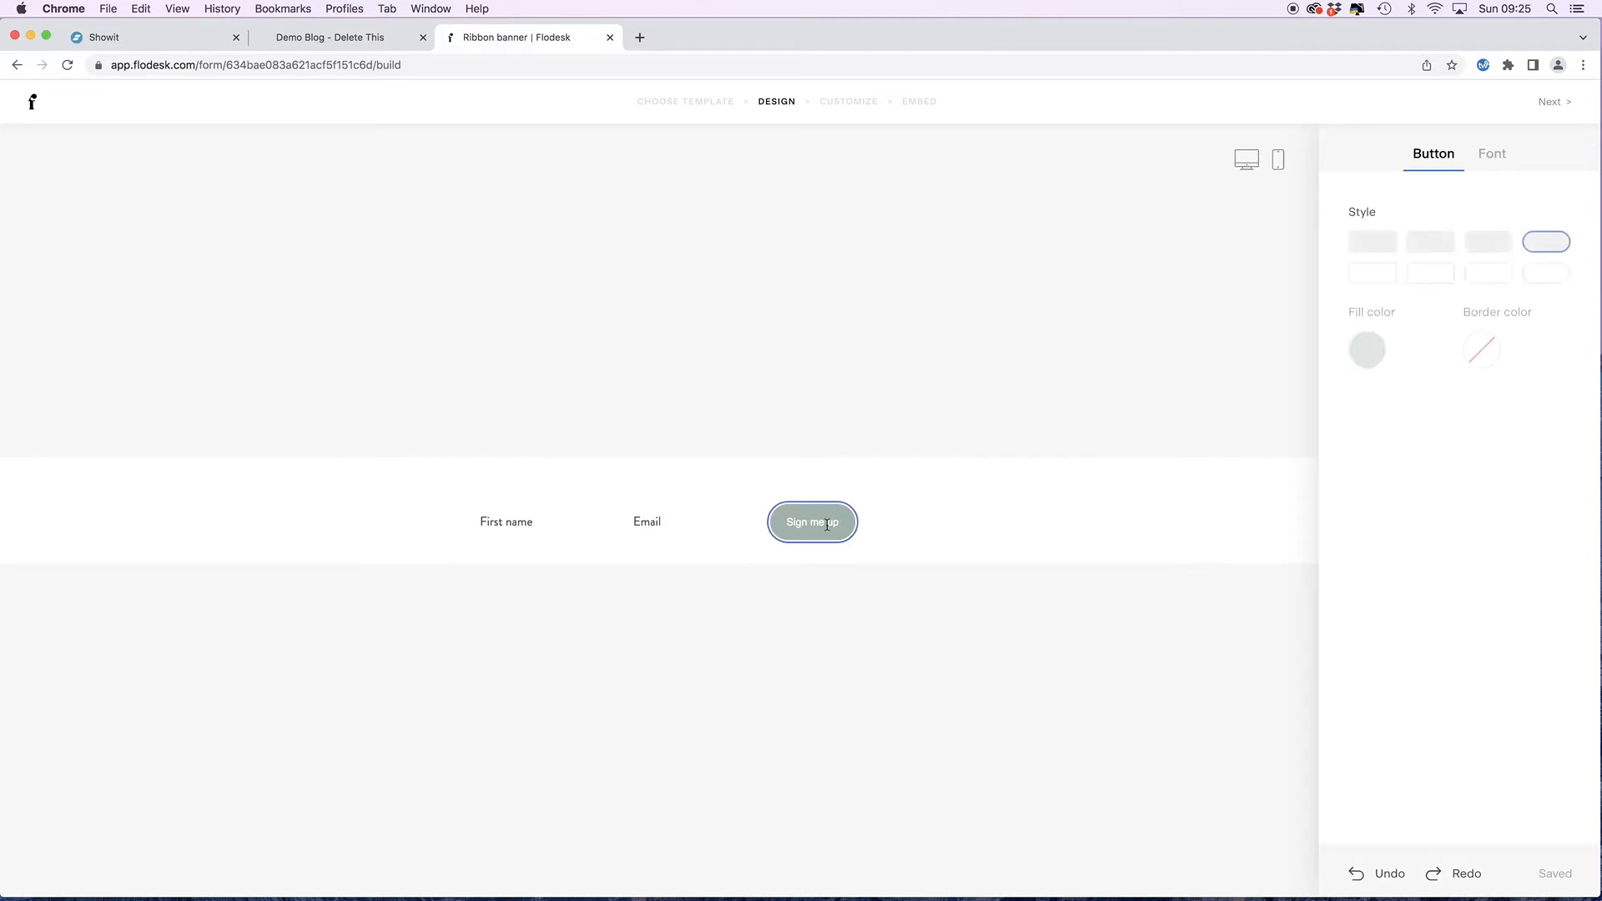
left_click(1494, 156)
left_click(1453, 254)
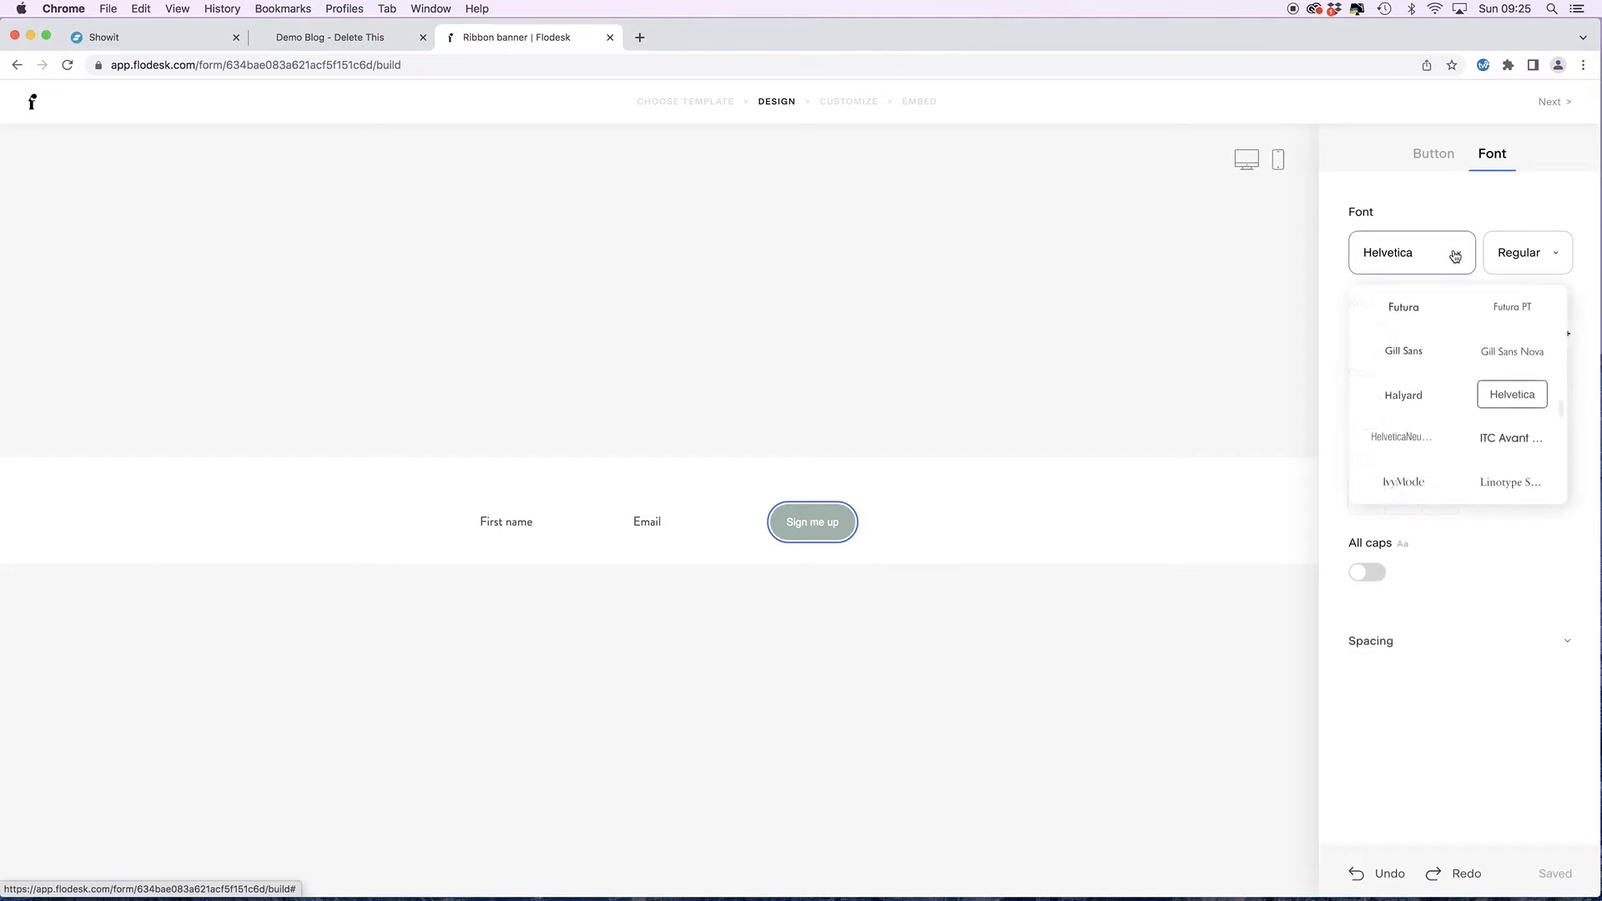
scroll(1429, 427, "up", 3)
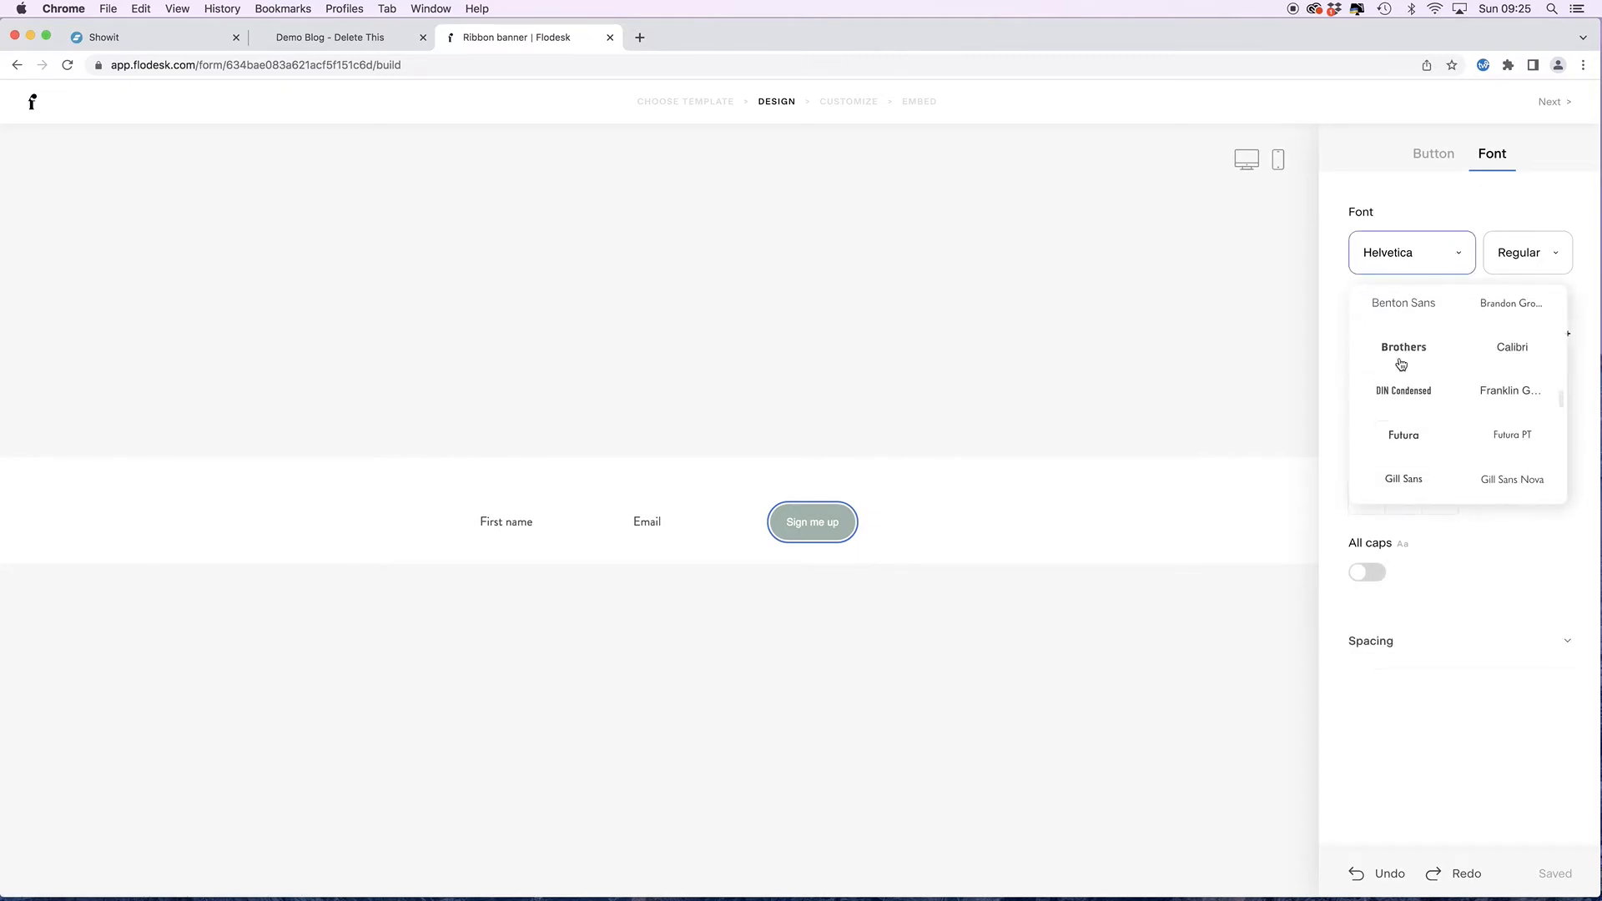
scroll(1400, 357, "up", 1)
left_click(1512, 362)
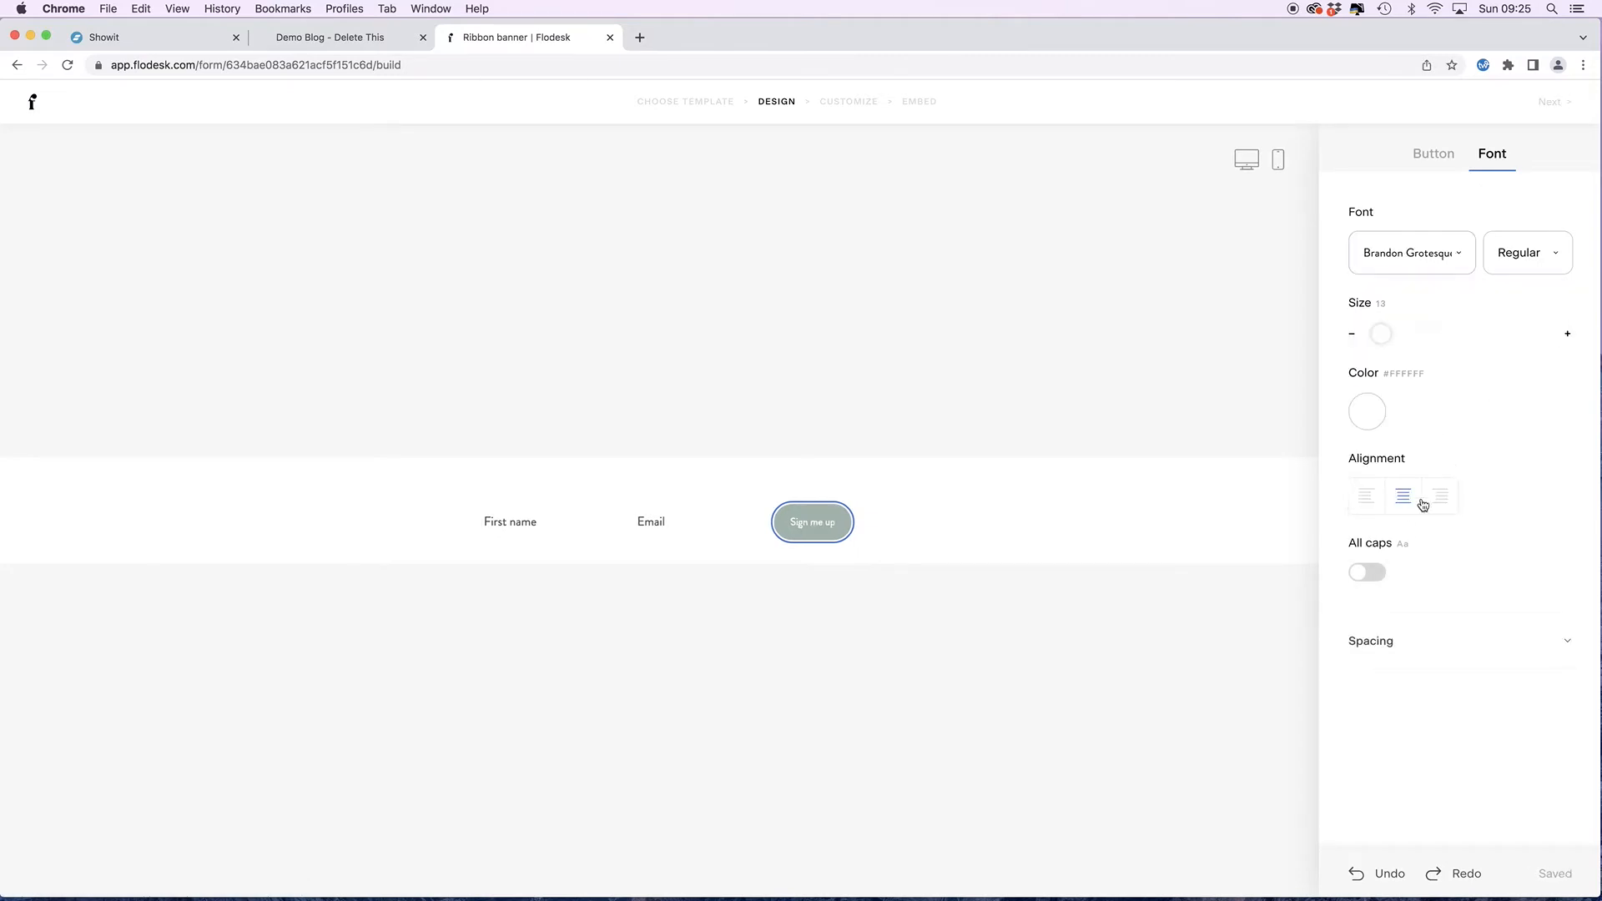
left_click(1360, 575)
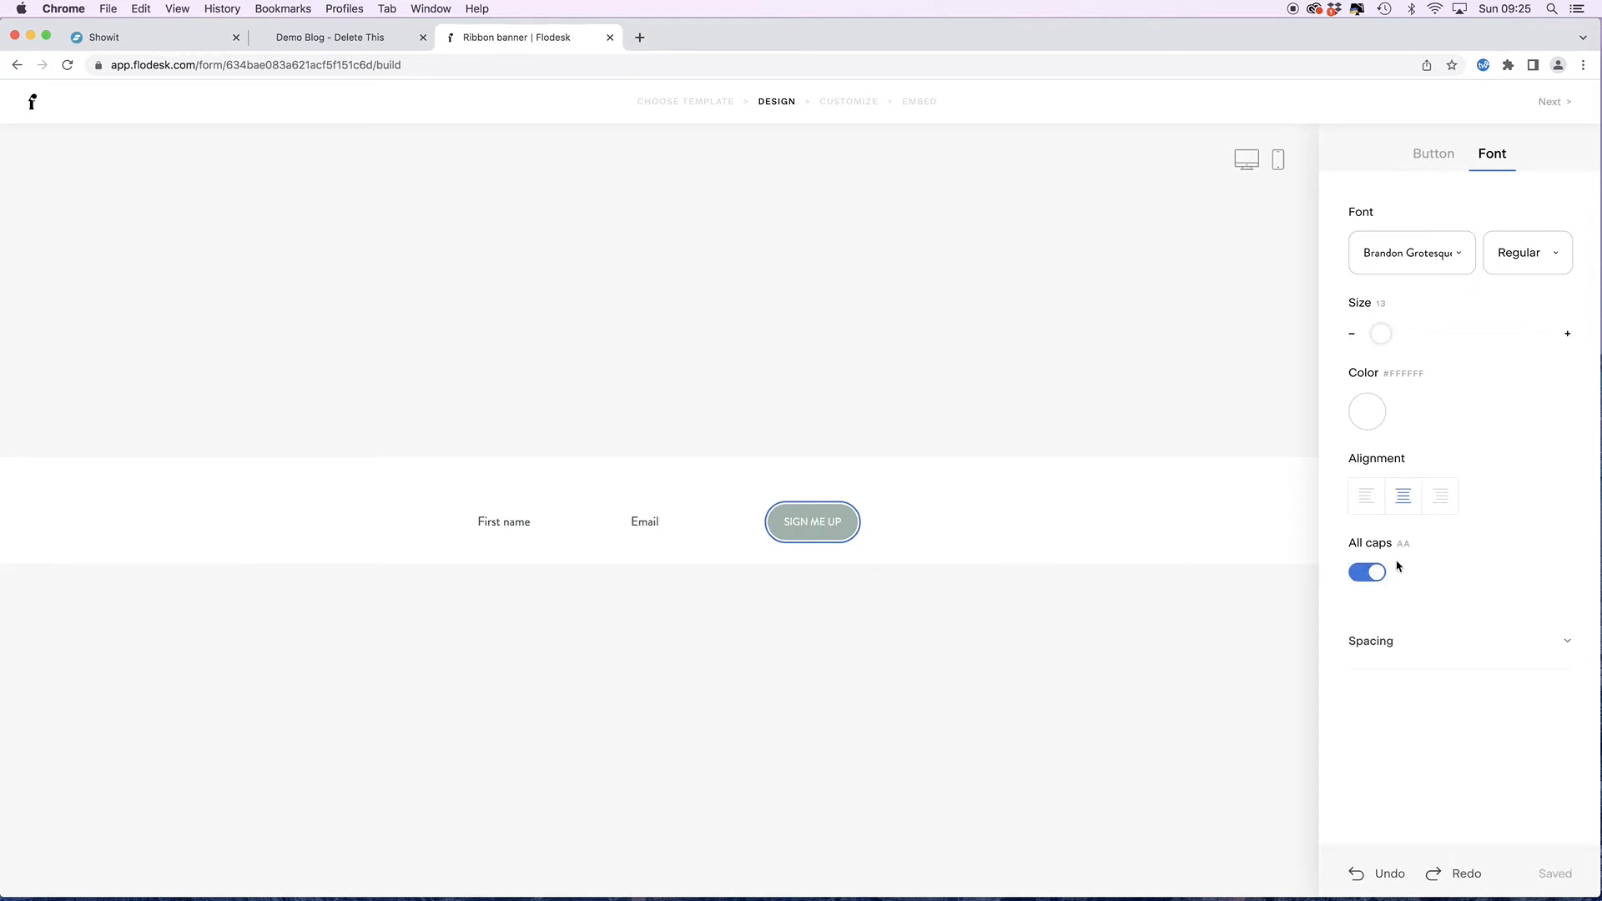
- Reduce the button text's line height to 18 and increase its letter spacing to about 1.7
left_click(1386, 642)
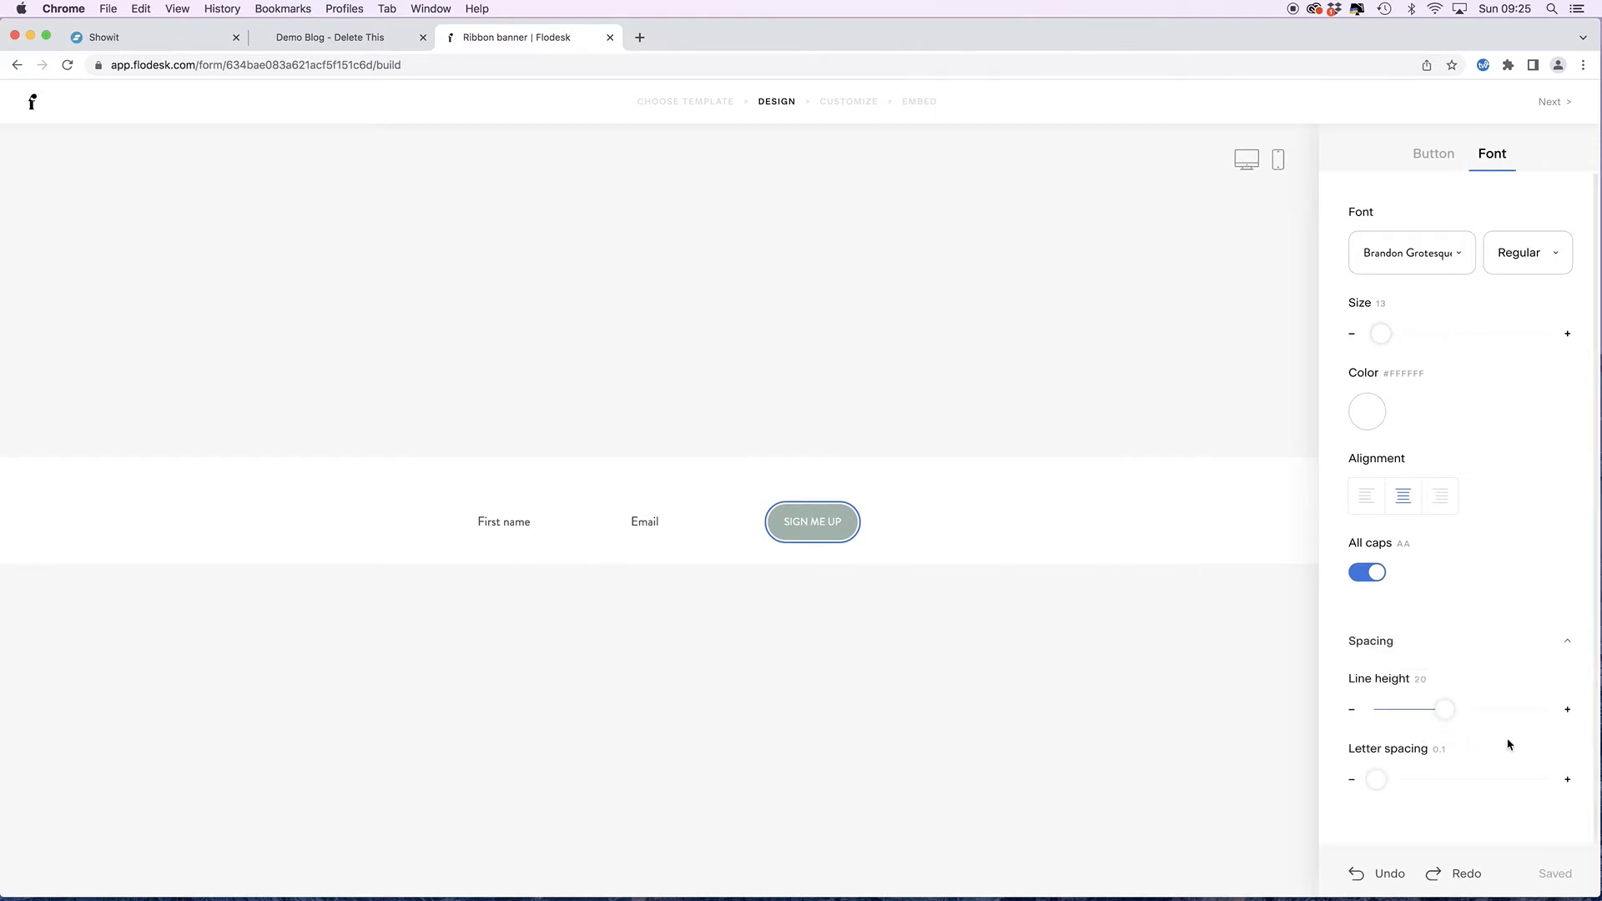
left_click(1352, 713)
left_click(1351, 713)
left_click(1567, 781)
left_click(1568, 780)
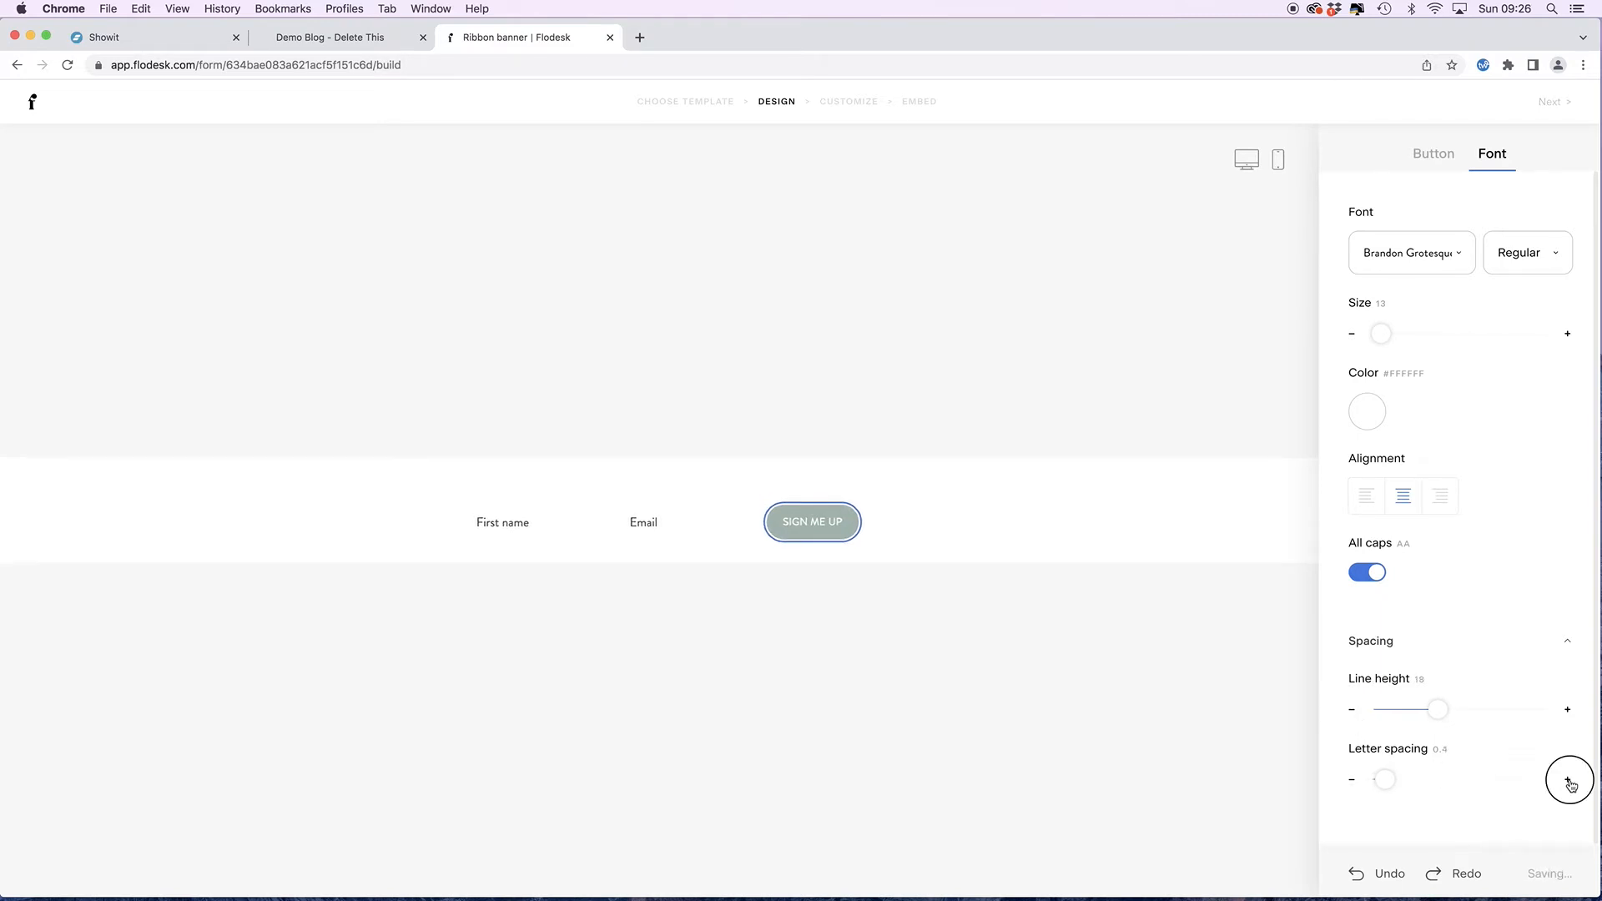
left_click(1568, 780)
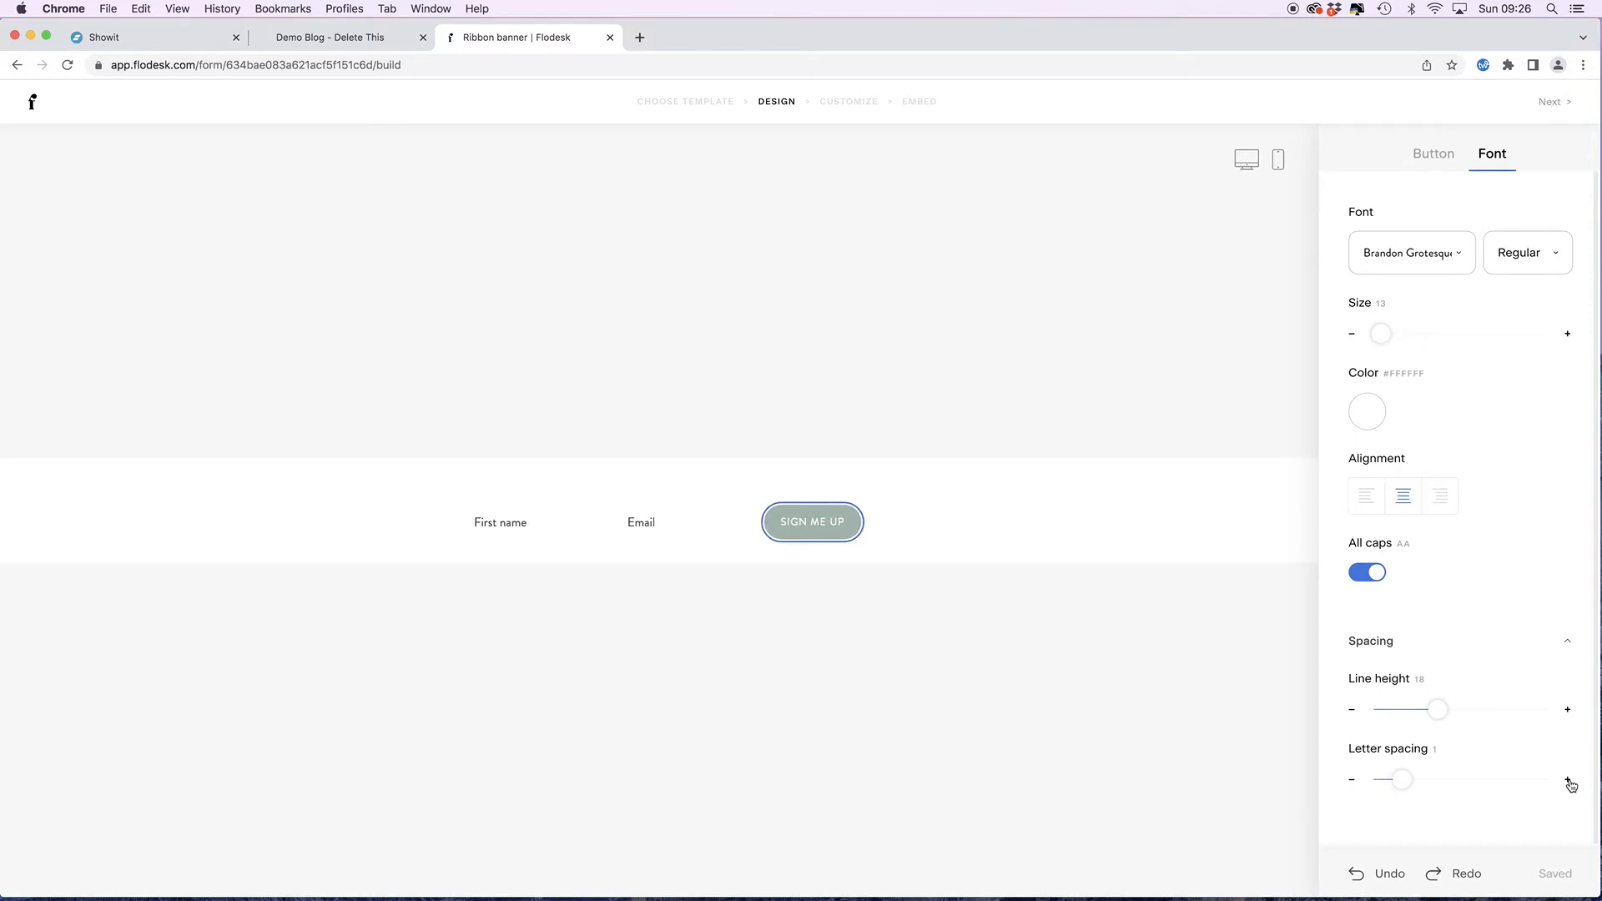
left_click(1567, 780)
left_click(1567, 780)
left_click(1568, 781)
left_click(1568, 780)
left_click(1568, 780)
left_click(1568, 780)
left_click(1568, 781)
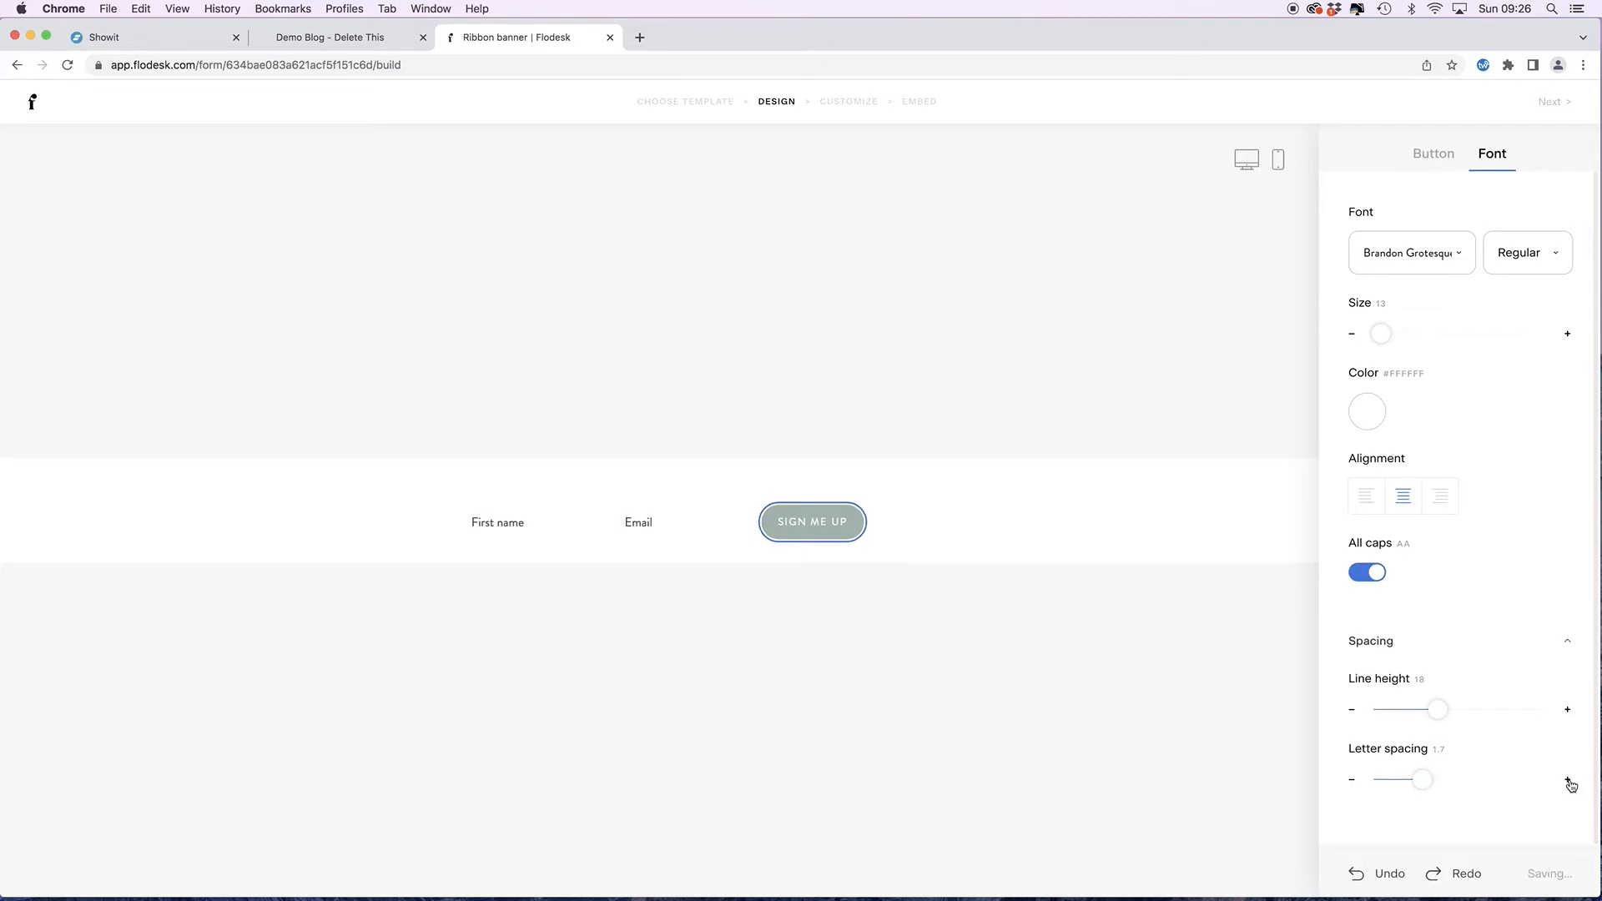
left_click(1568, 780)
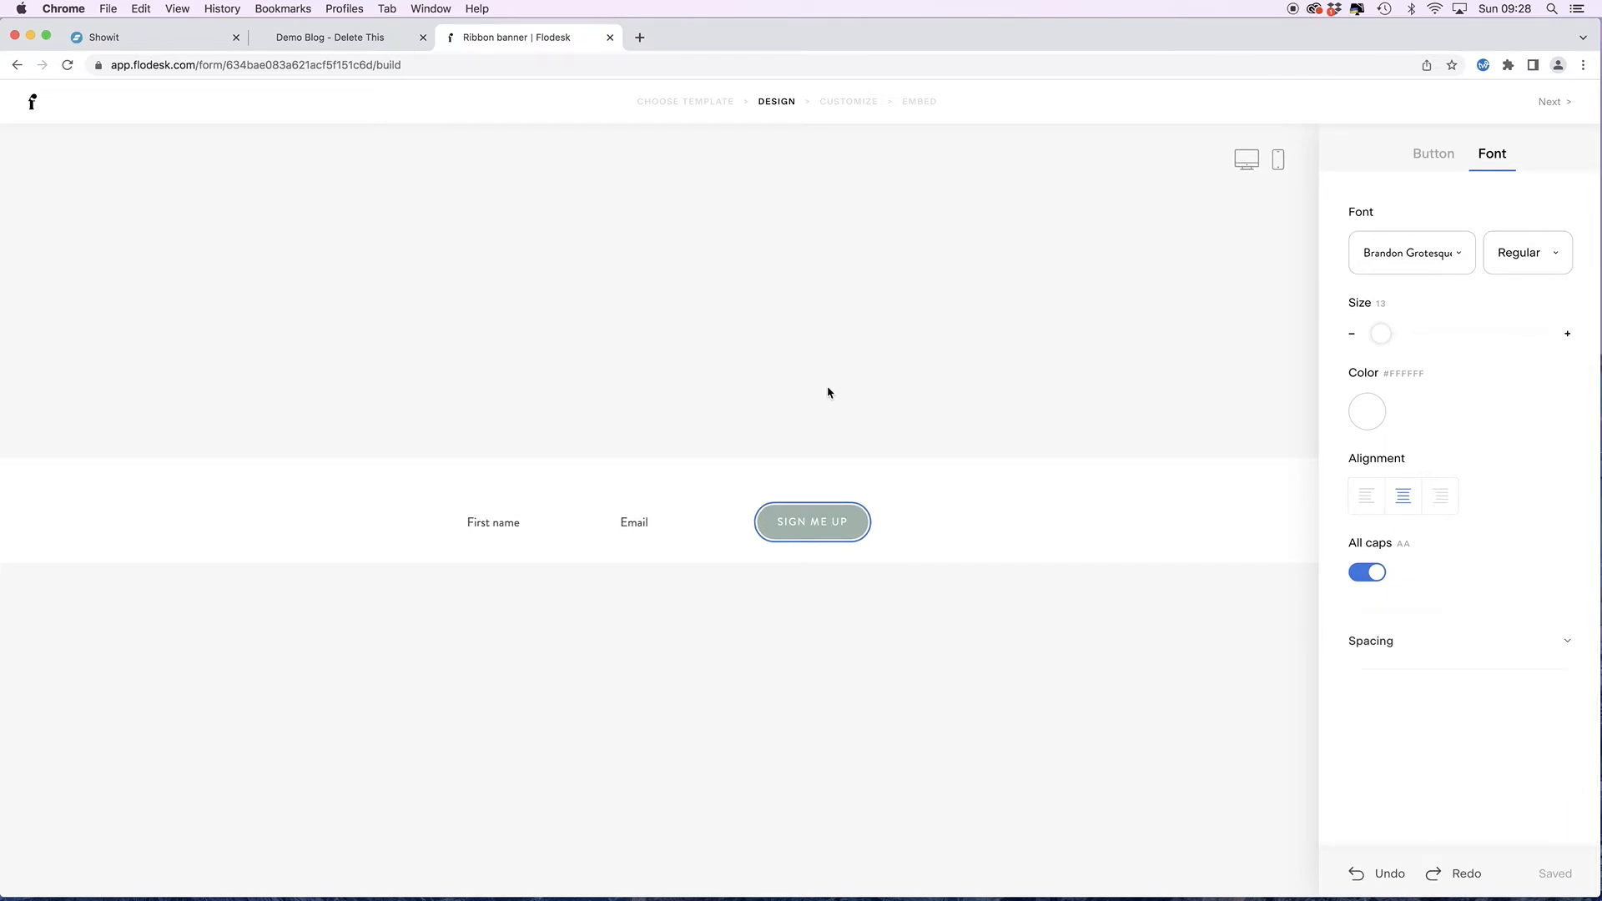
- Change the "Sign me up" button text's font weight to Medium
left_click(813, 526)
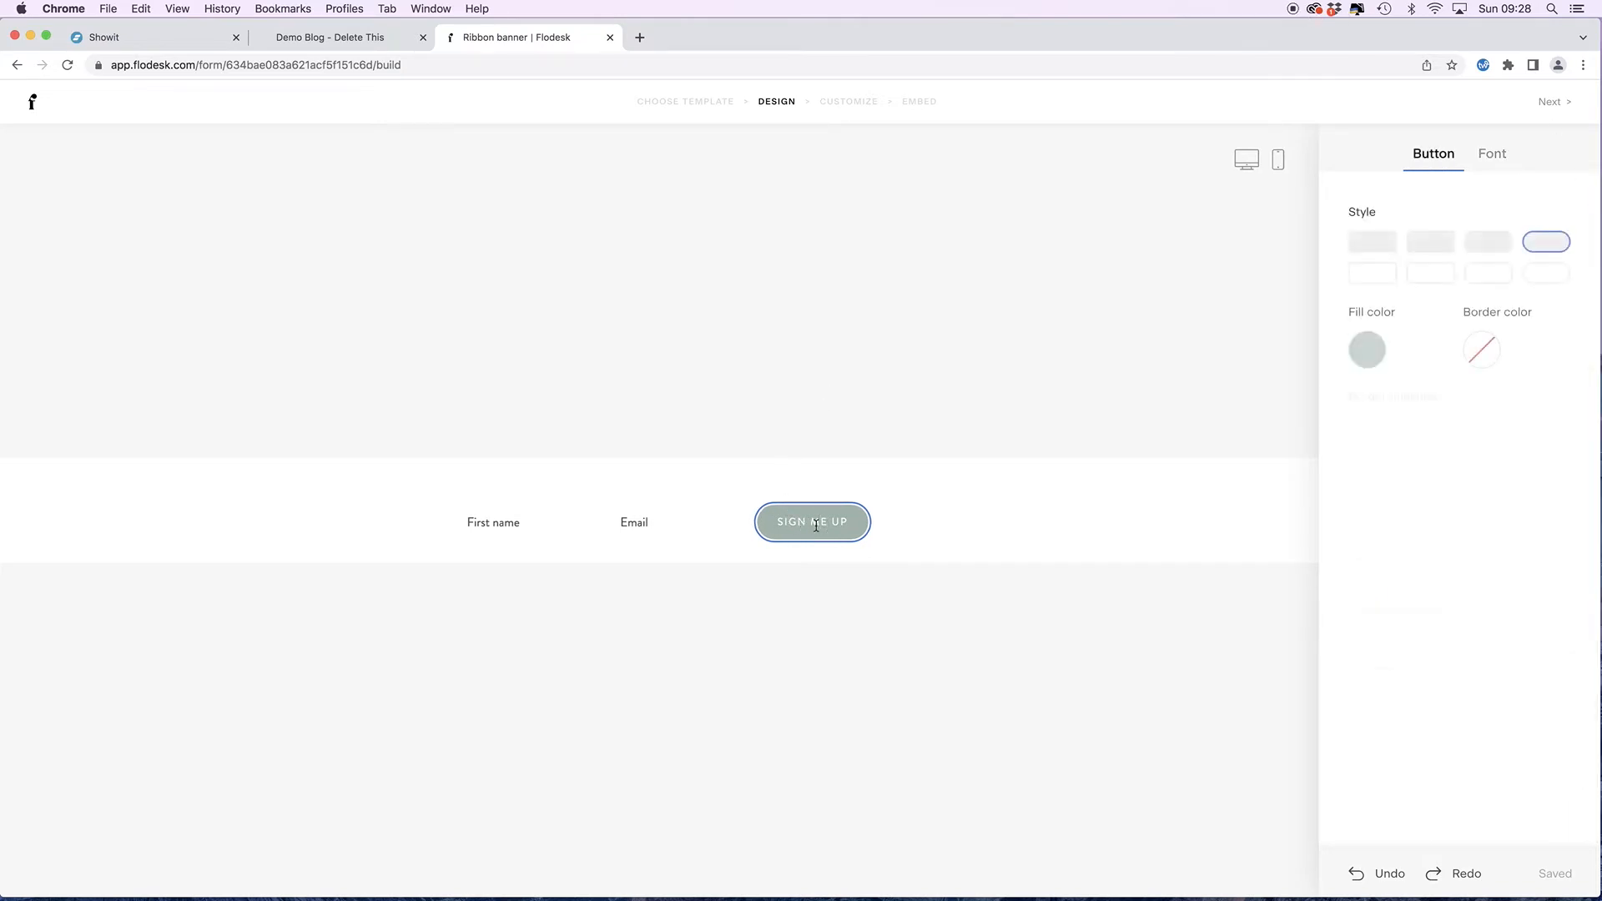
left_click(1488, 158)
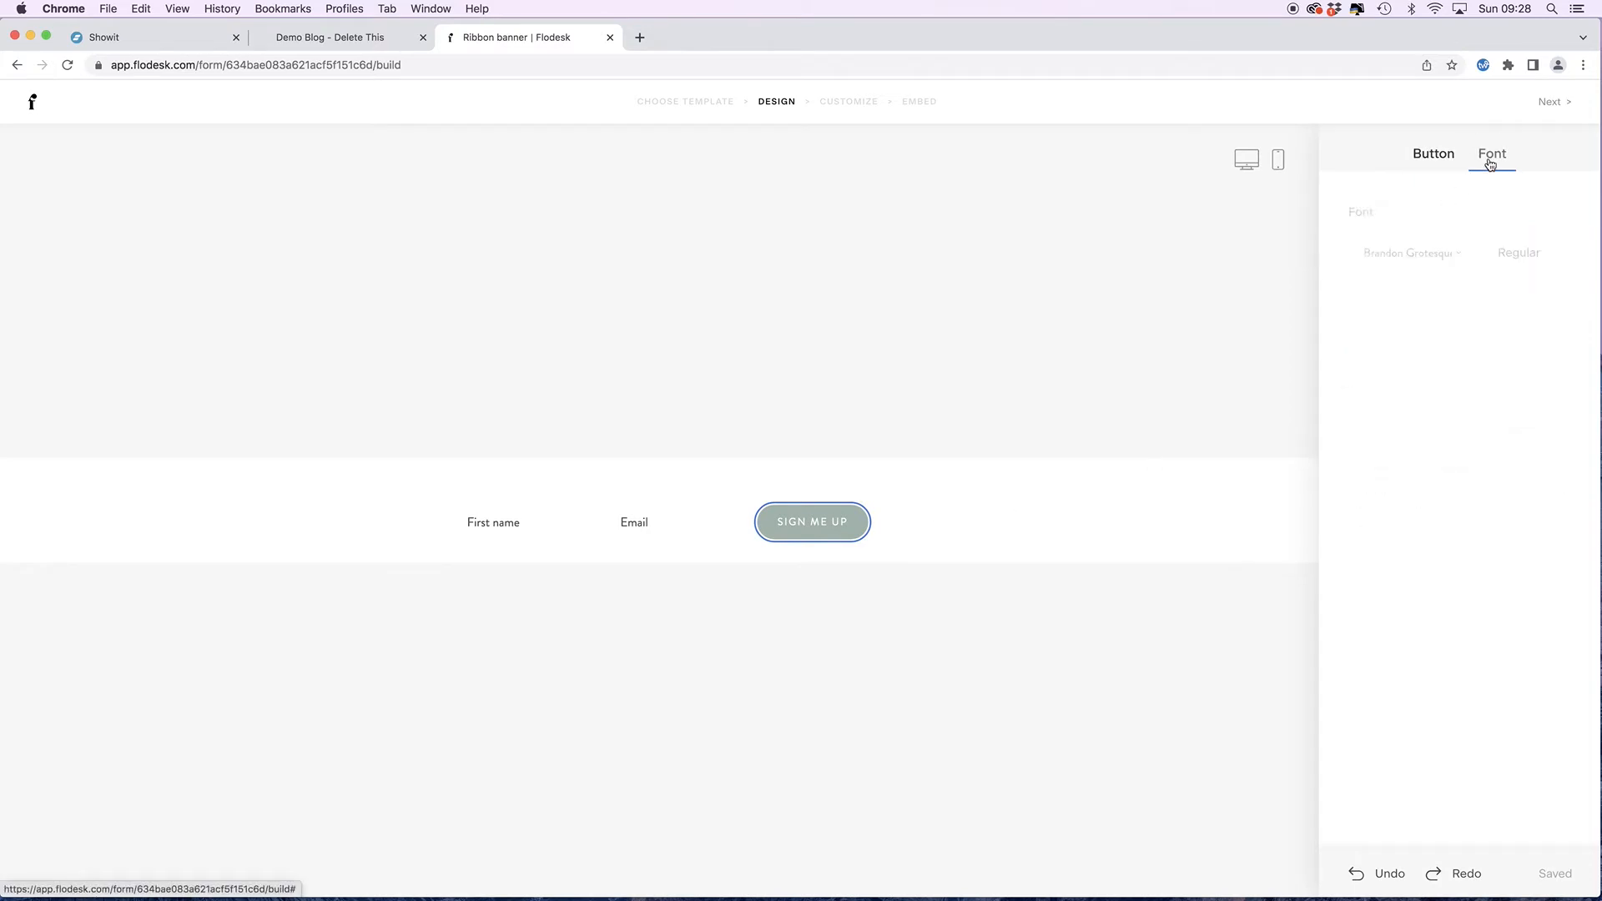
left_click(1544, 254)
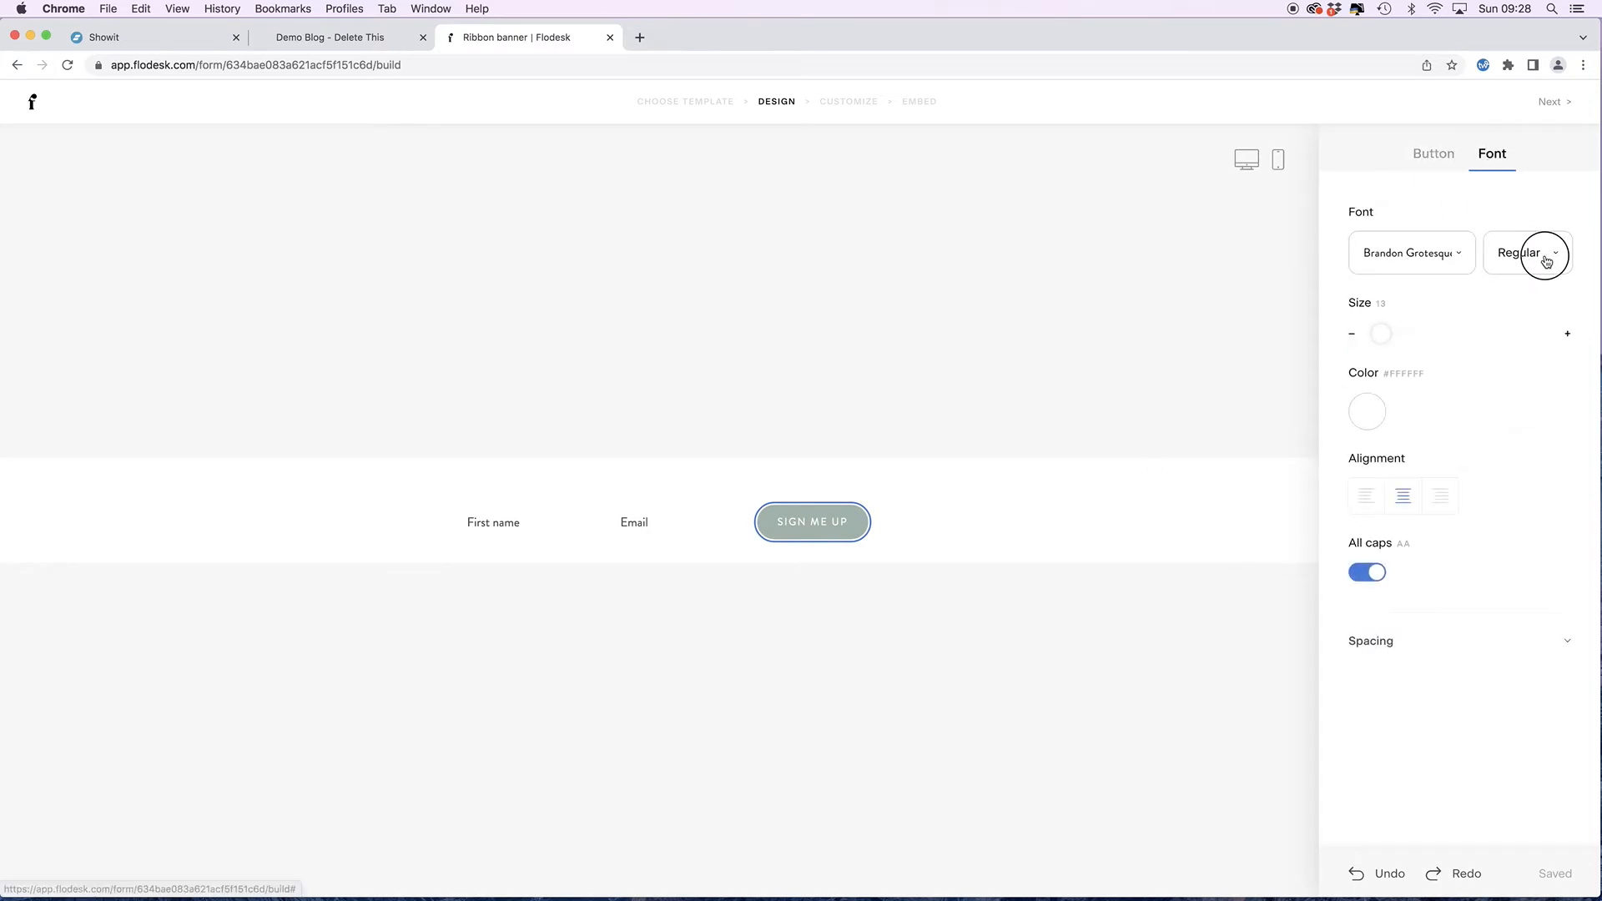
left_click(1513, 393)
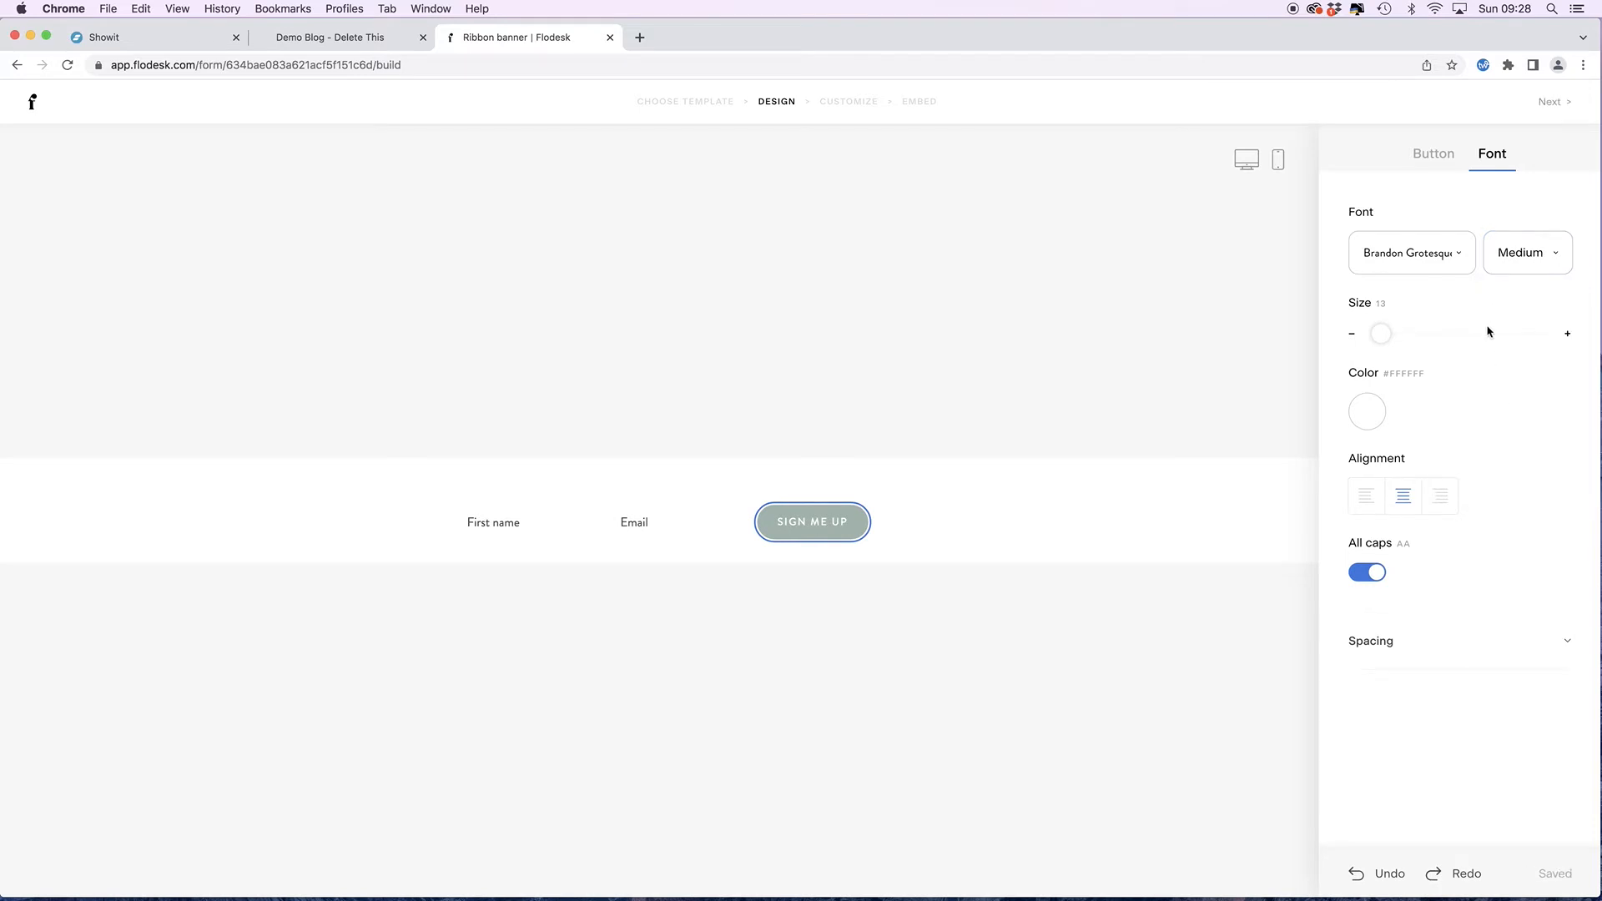
- Set the "Sign me up" button's sizing to width 75 and height 11
left_click(1439, 160)
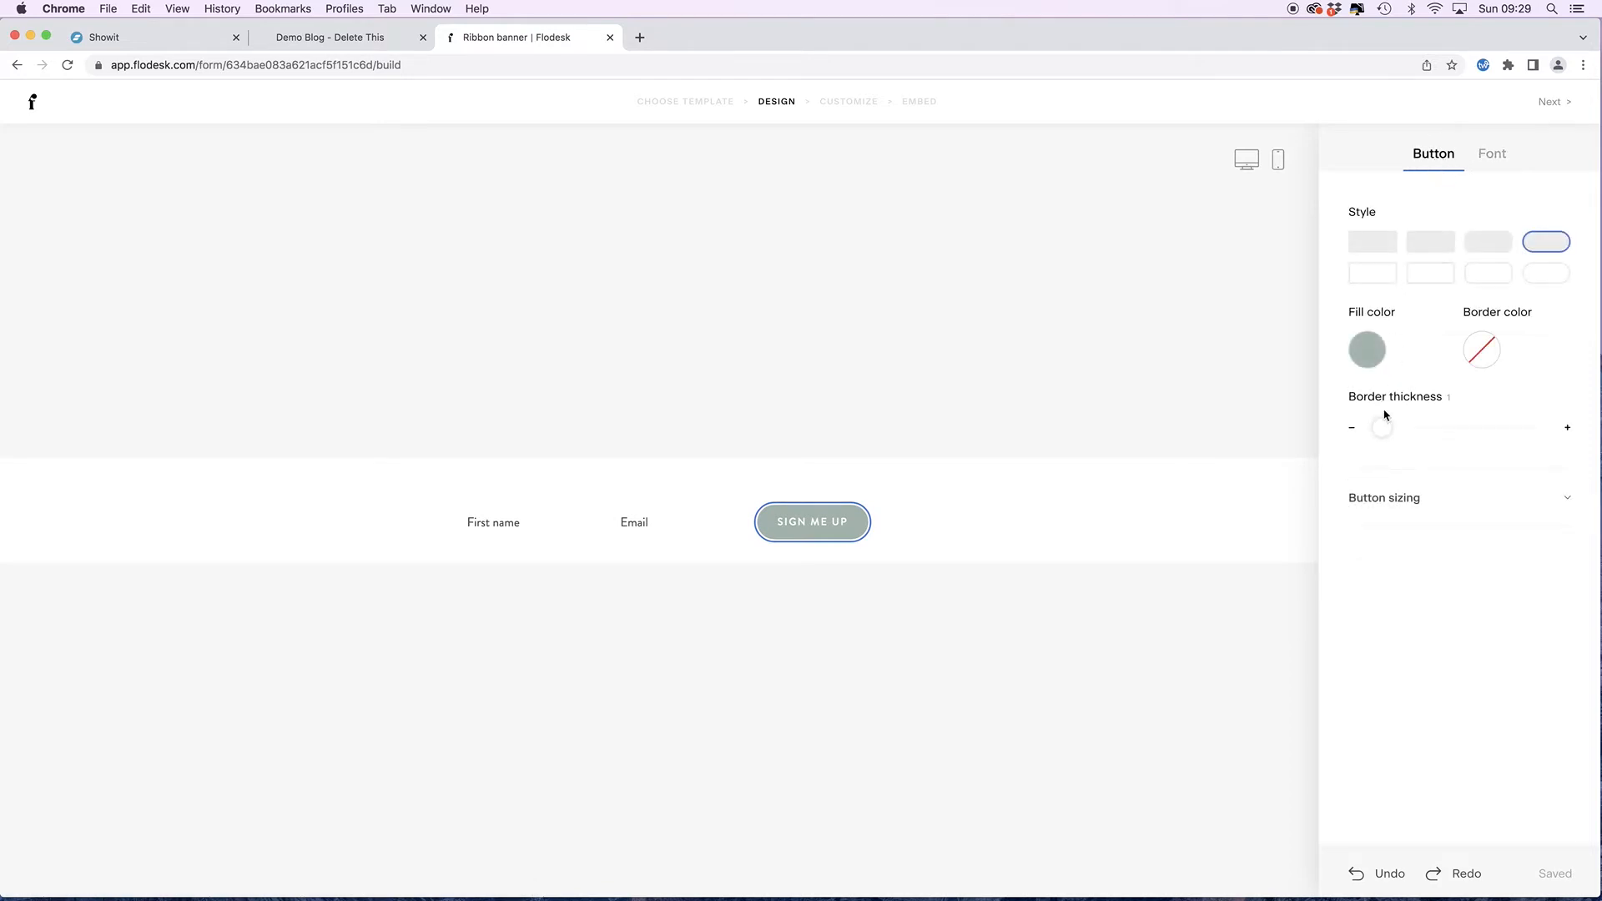
left_click(1390, 498)
left_click_drag(1417, 567, 1502, 574)
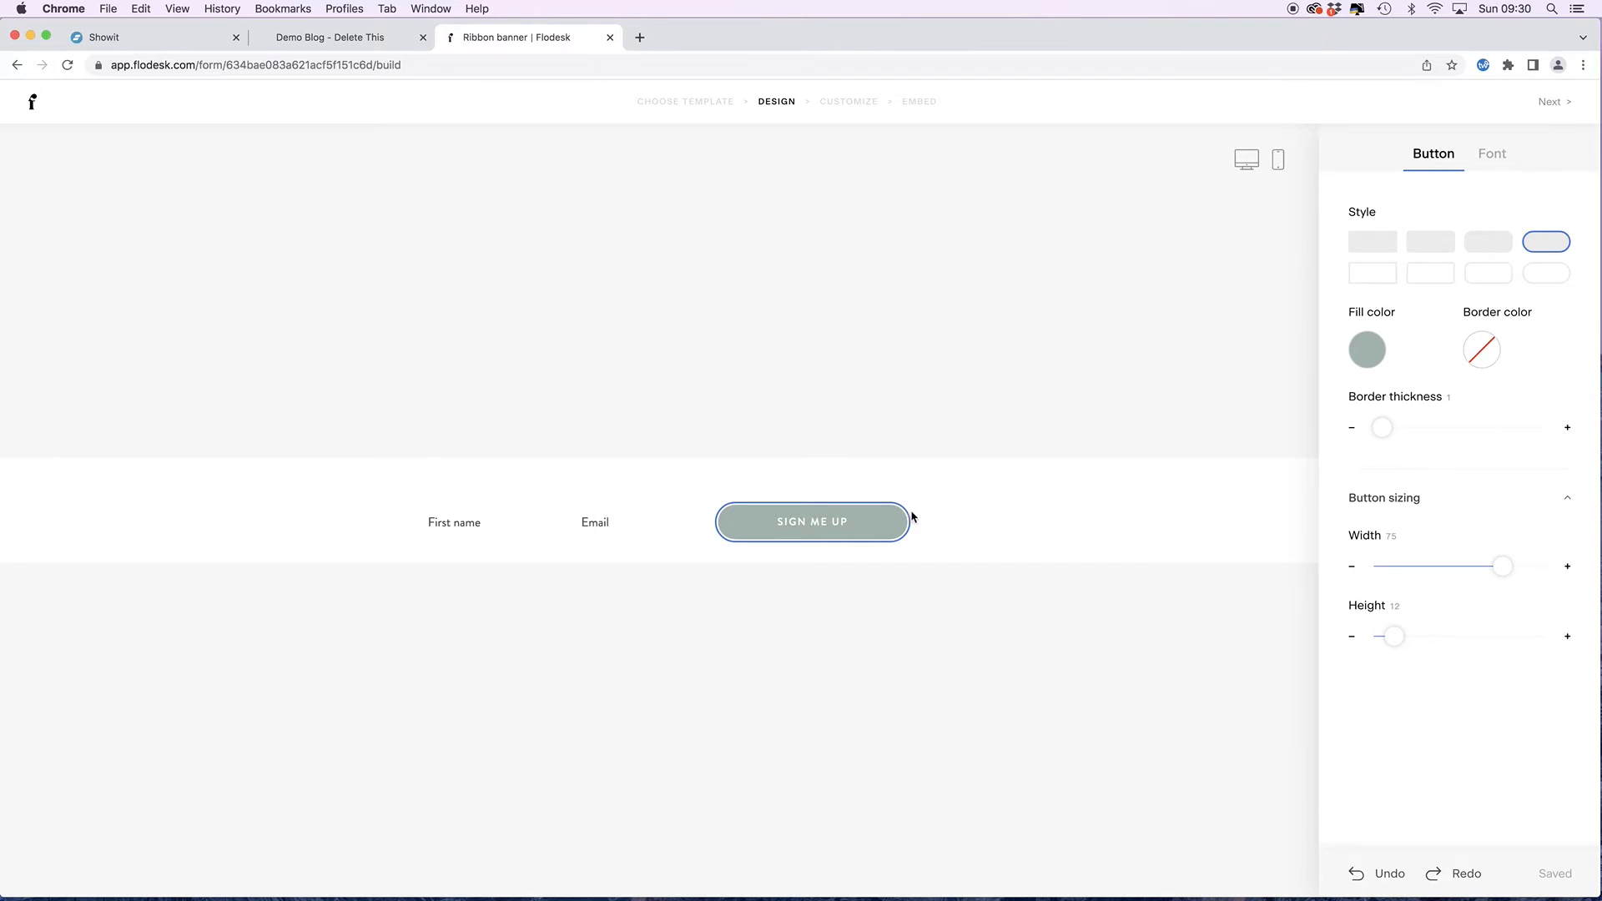
left_click(1353, 639)
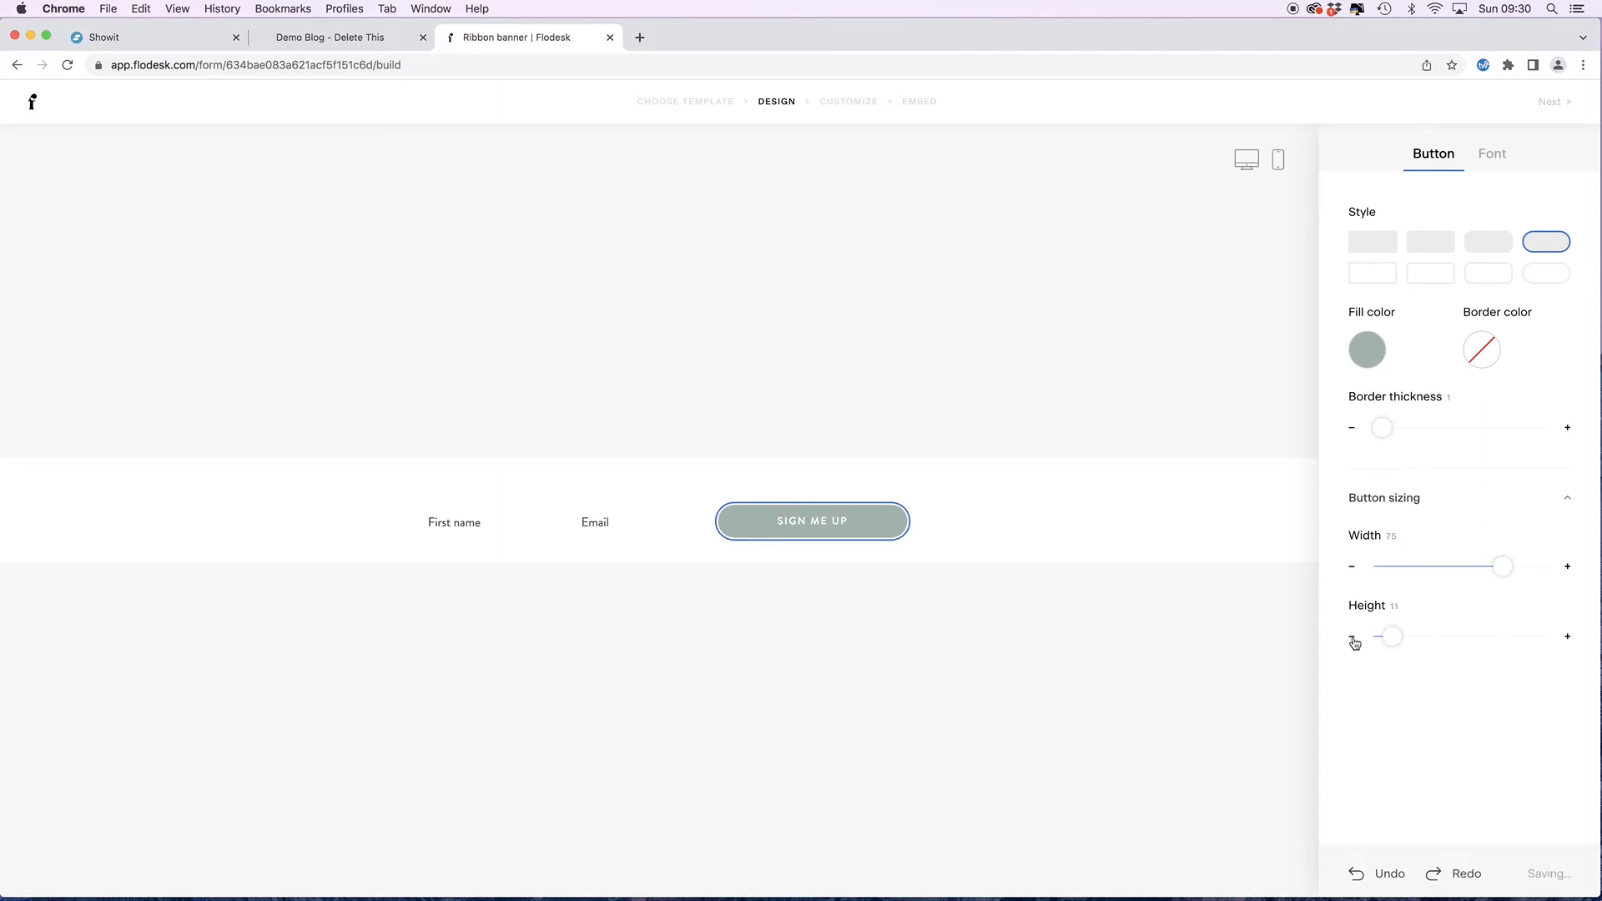
- Remove the form's canvas color and background color so both are transparent
left_click(950, 489)
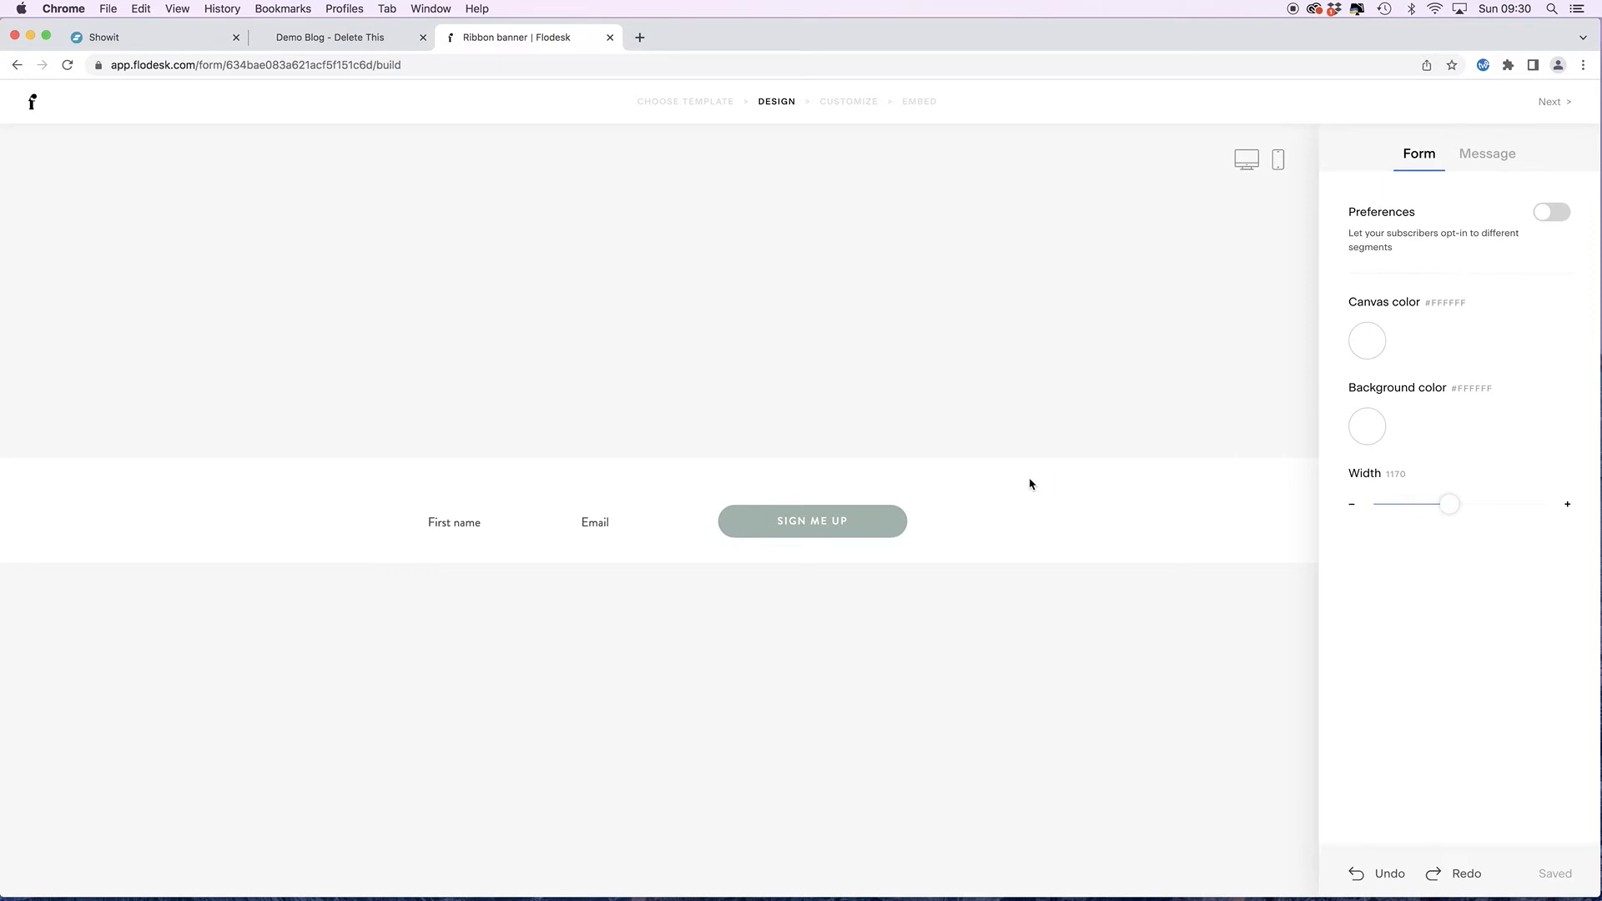
left_click(1367, 352)
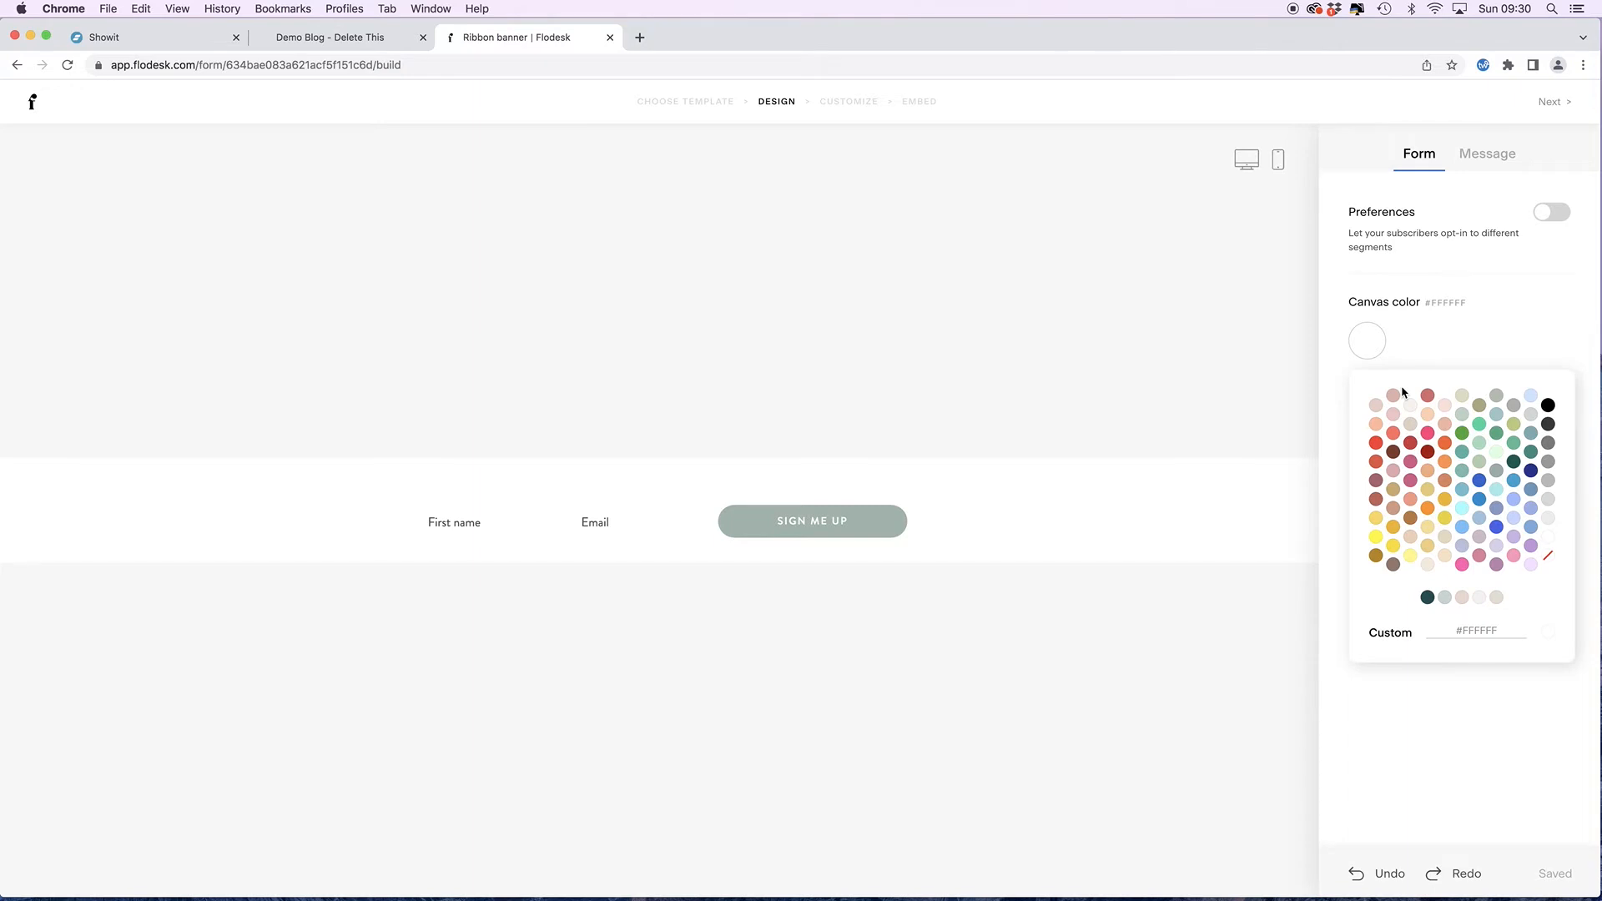
left_click(1552, 561)
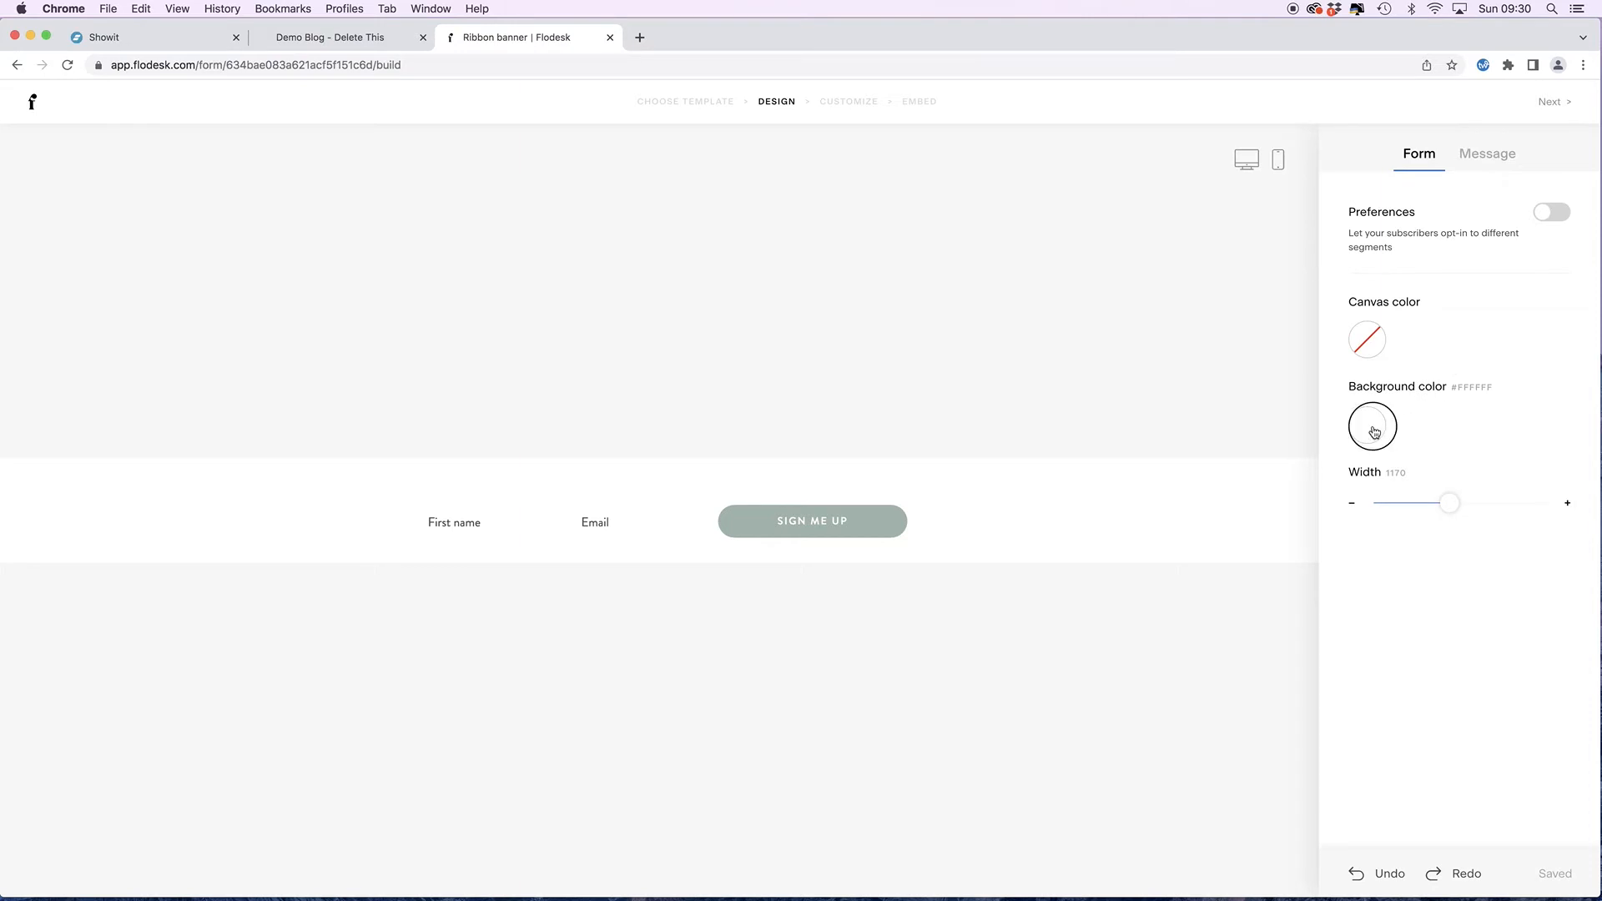
left_click(1375, 431)
left_click(1549, 647)
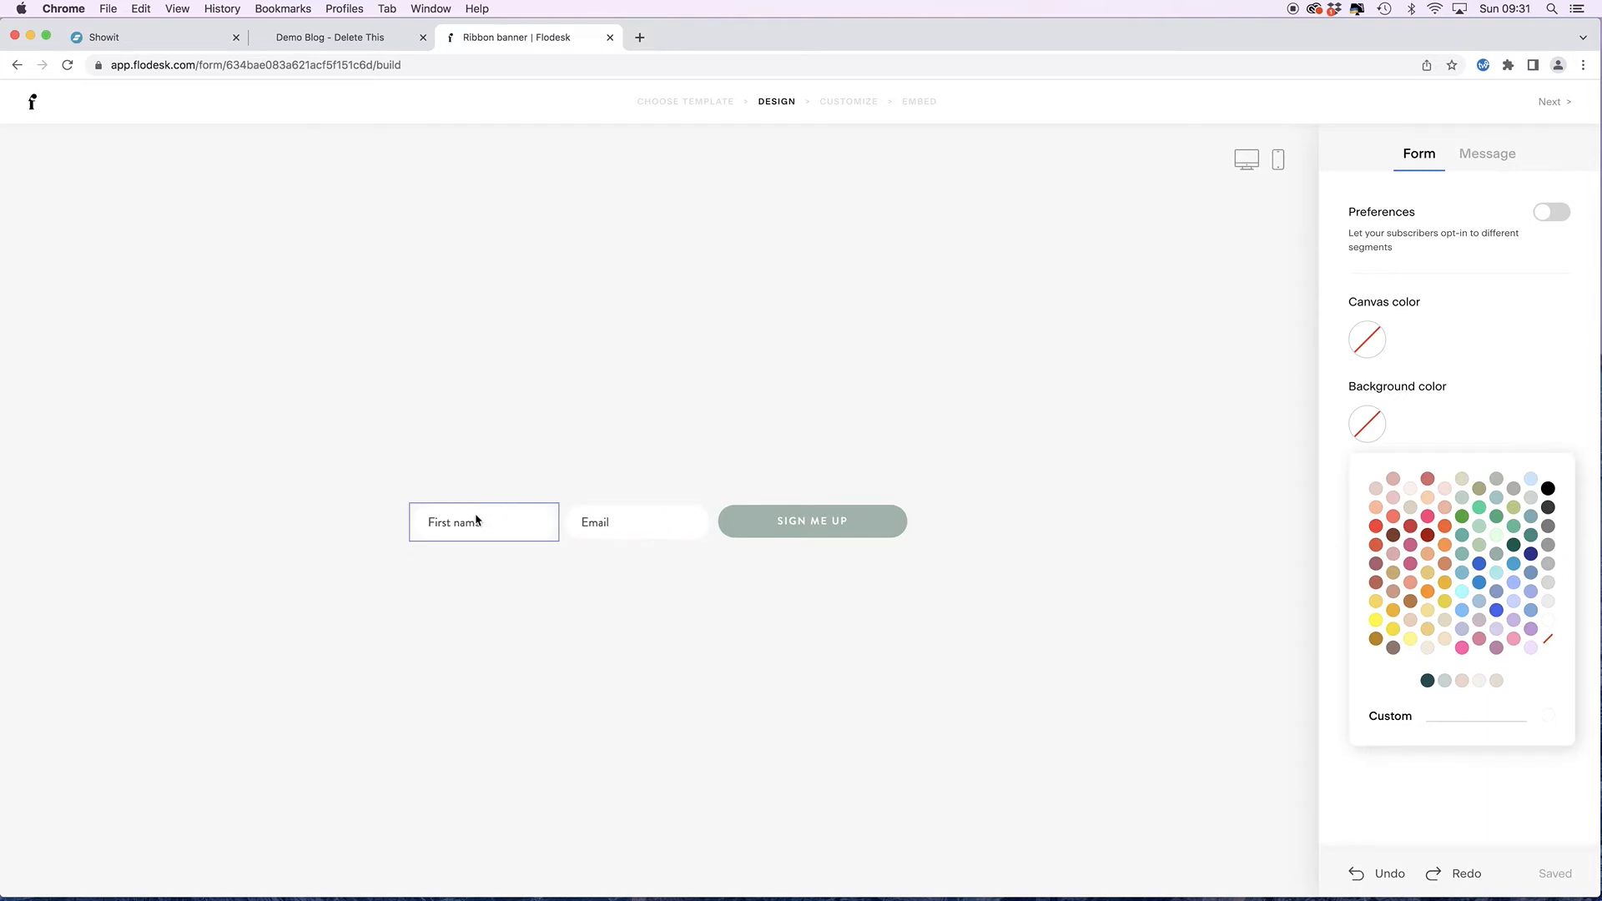
- Increase the padding of the form's input fields to 37 in their field sizing
left_click(684, 519)
left_click(1462, 154)
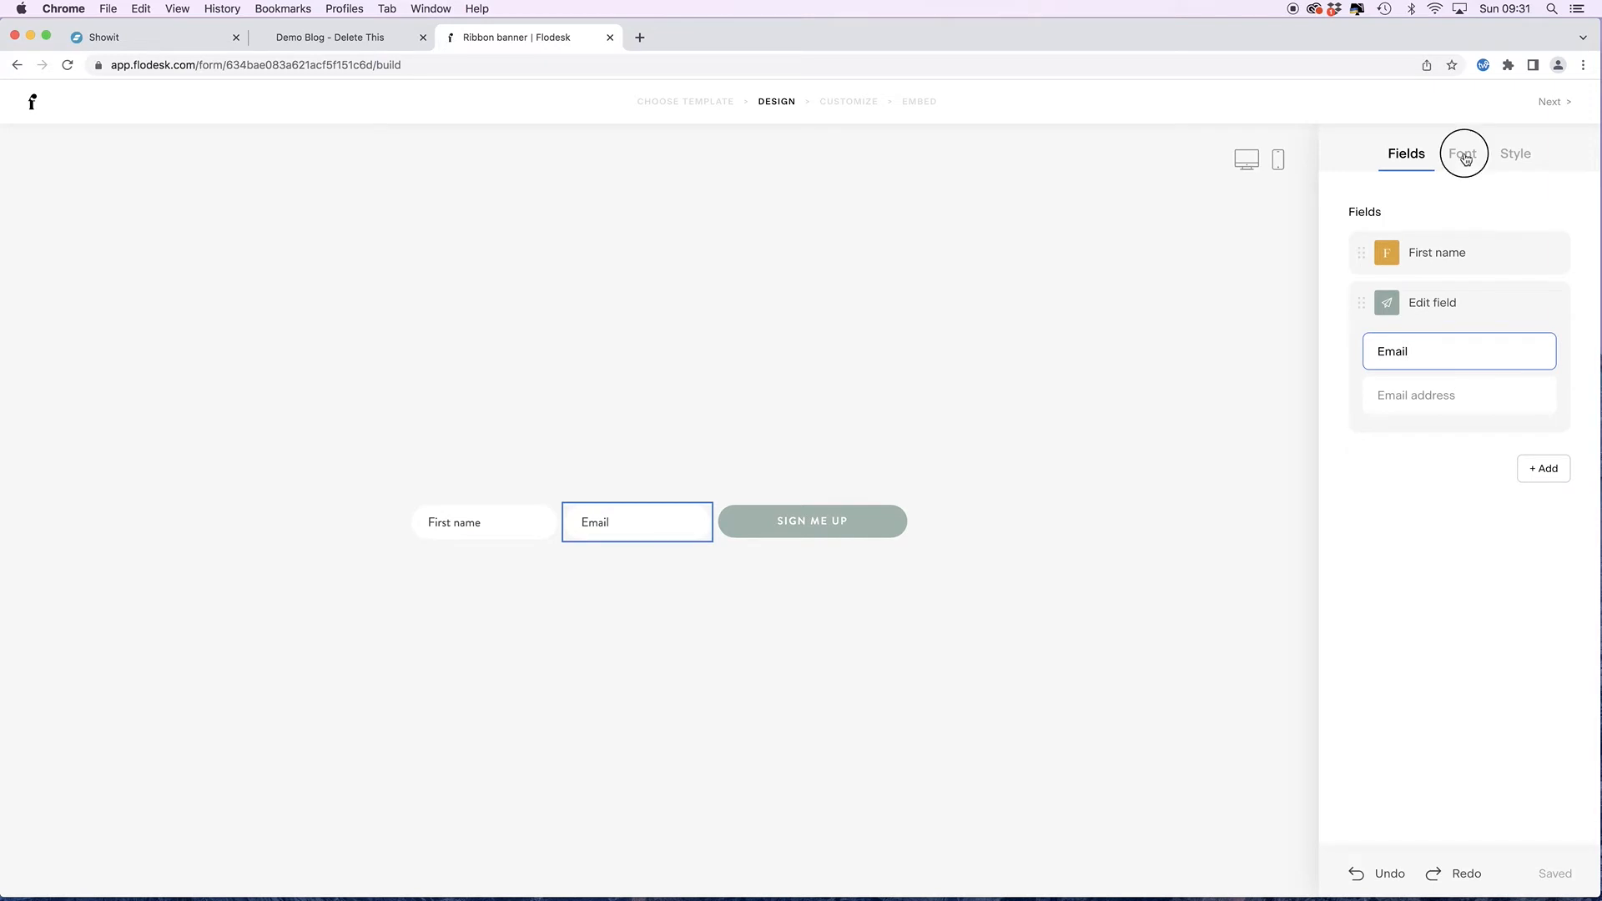
left_click(1532, 166)
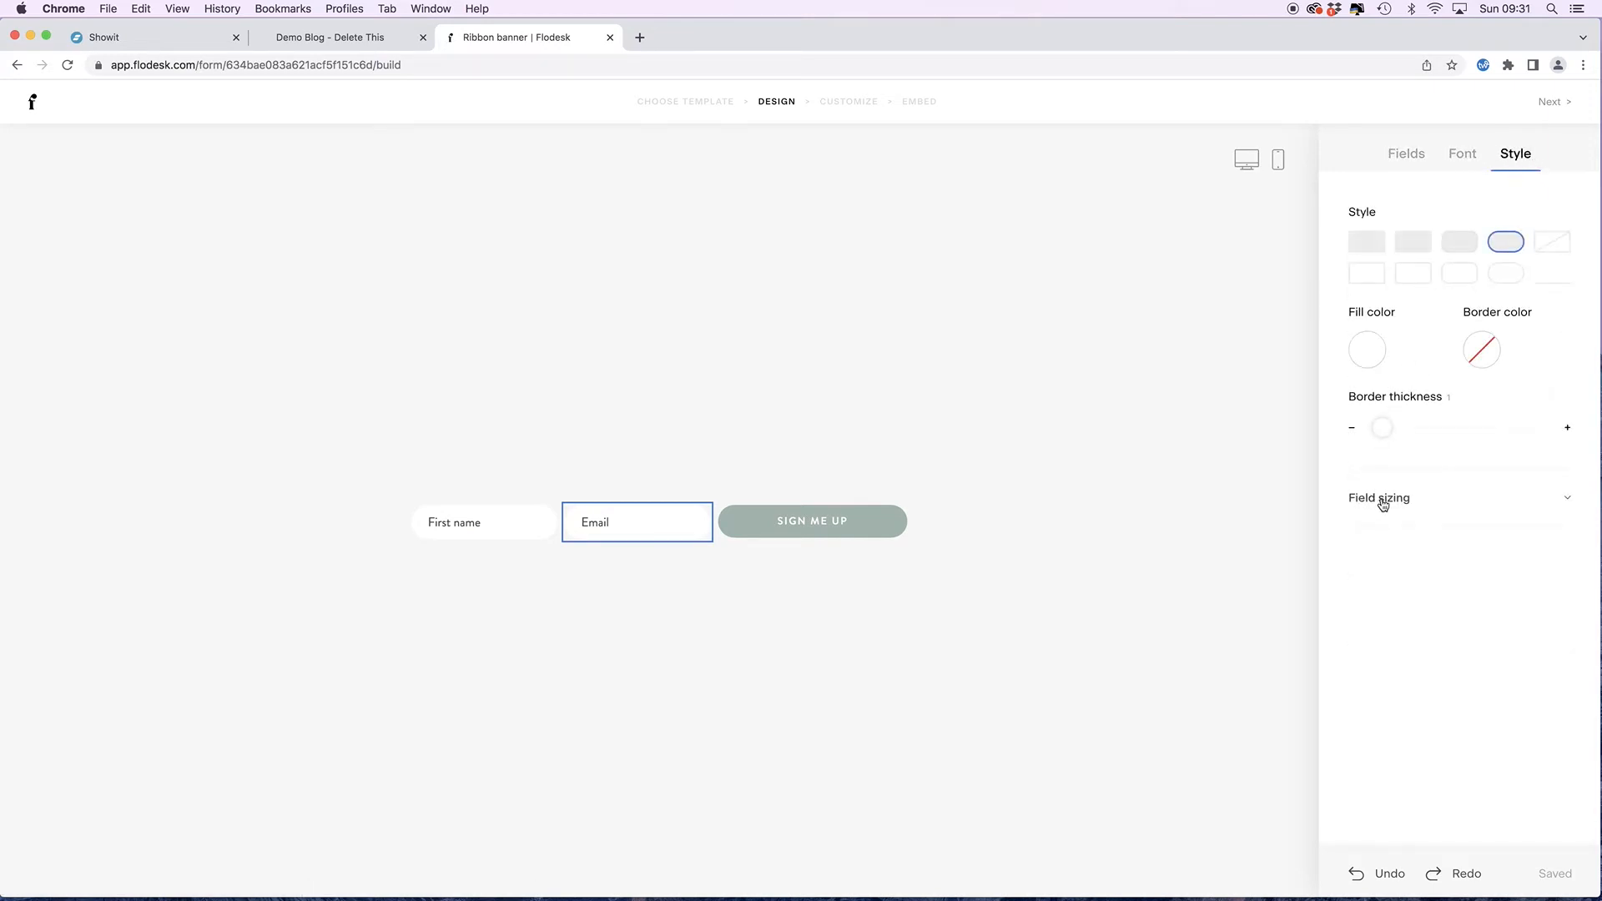
left_click(1385, 501)
left_click(1568, 637)
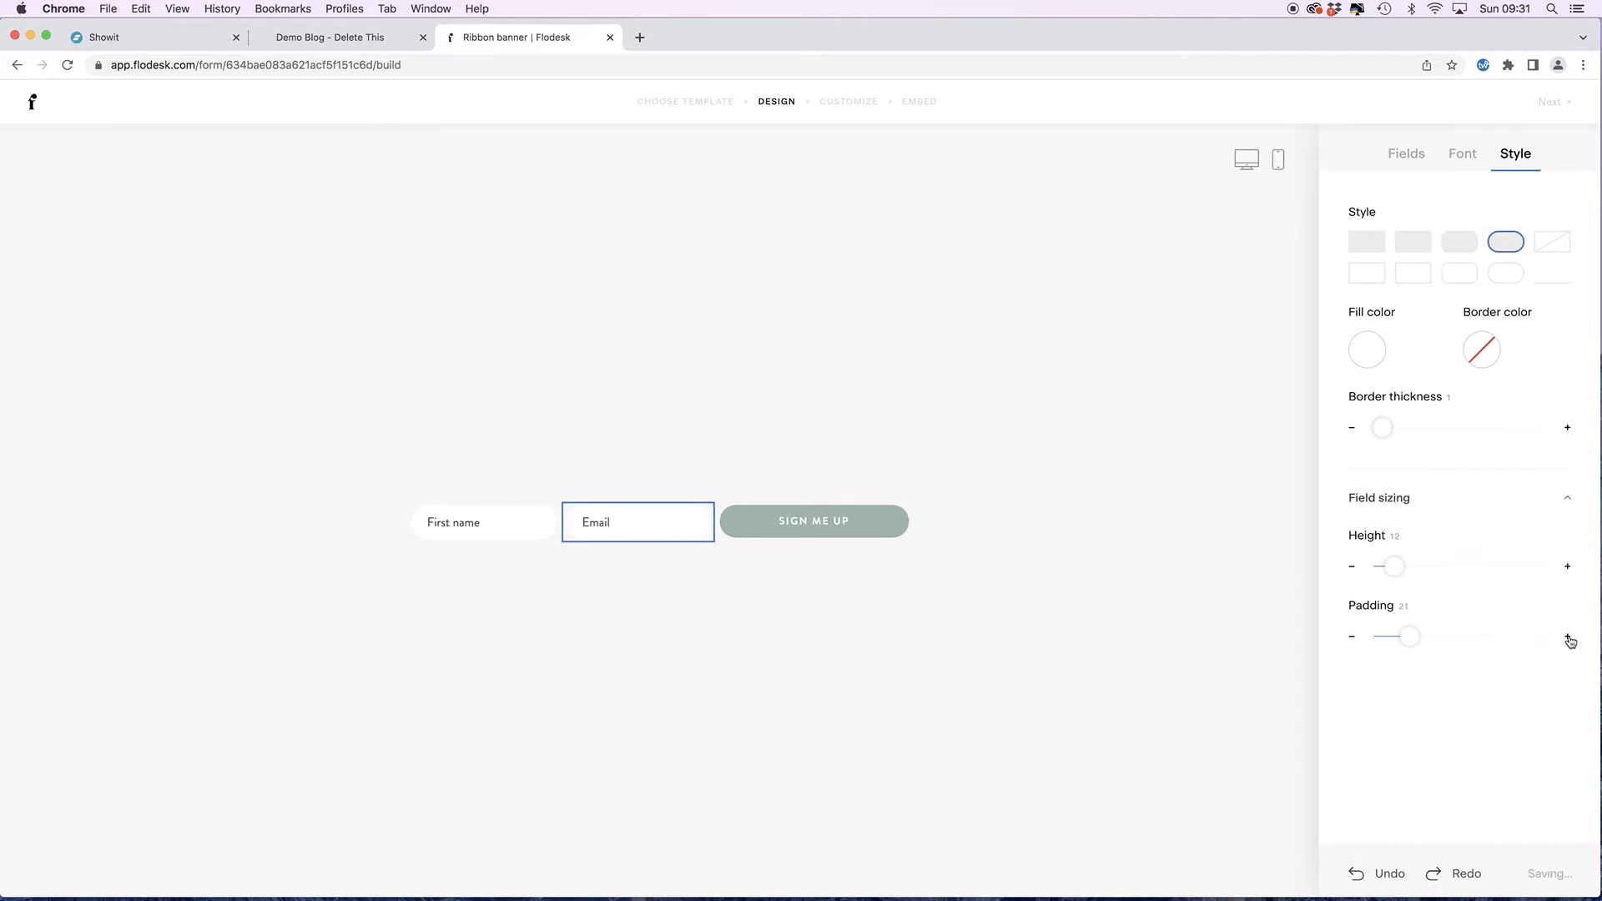
left_click(1568, 638)
left_click(1568, 637)
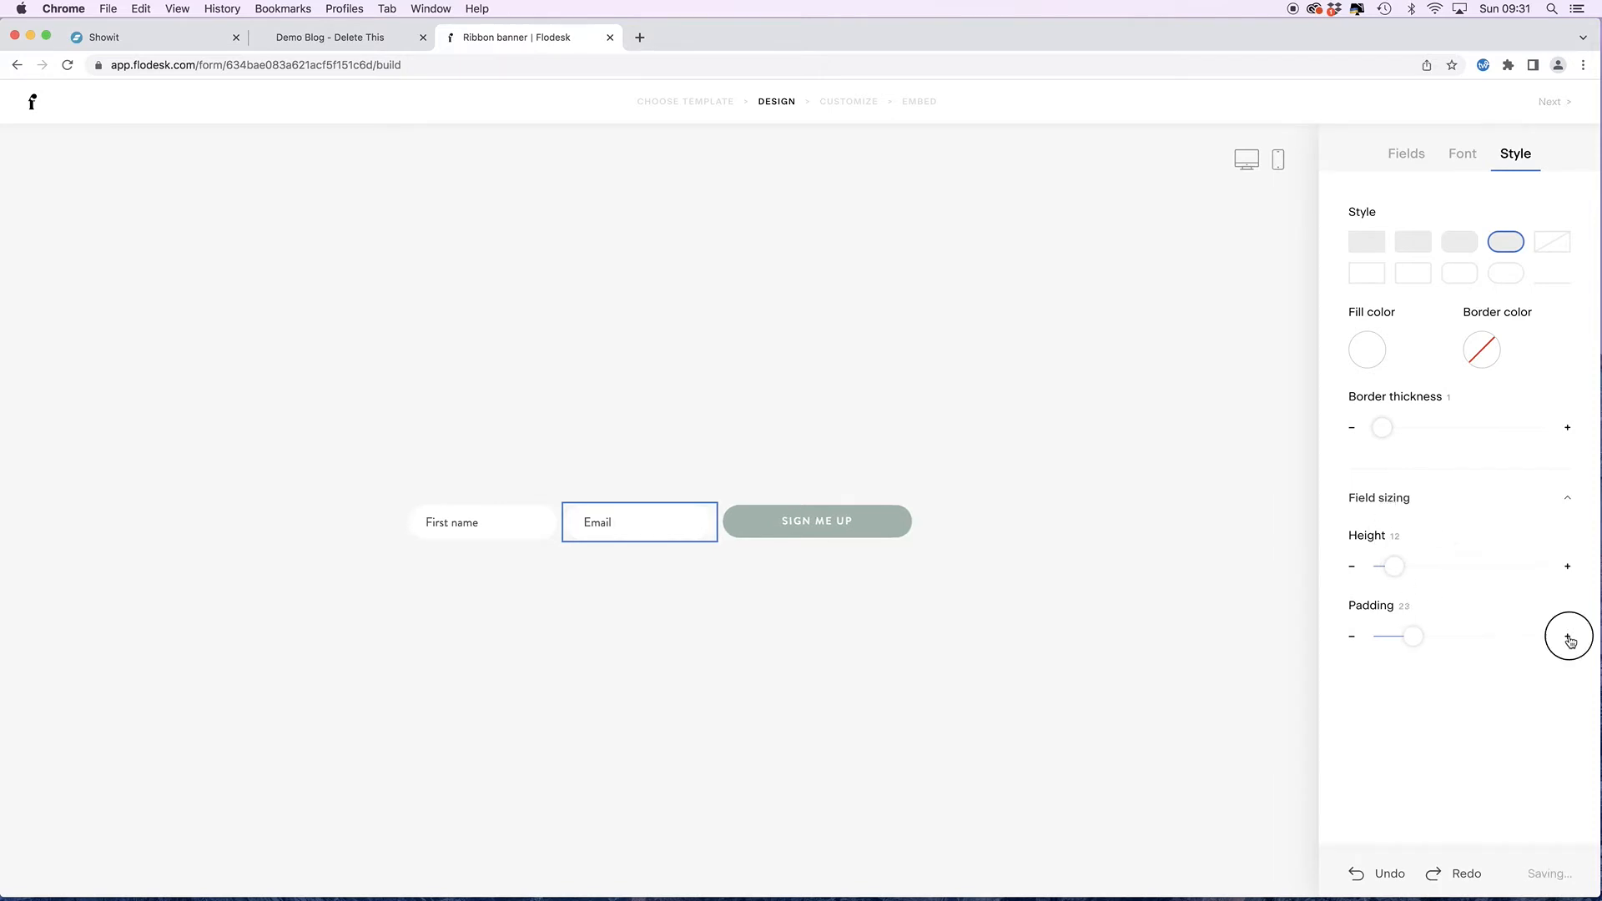
left_click(1568, 637)
left_click(1568, 637)
left_click(1568, 638)
left_click(1567, 638)
left_click(1568, 637)
left_click(1568, 637)
left_click(1567, 638)
left_click(1567, 638)
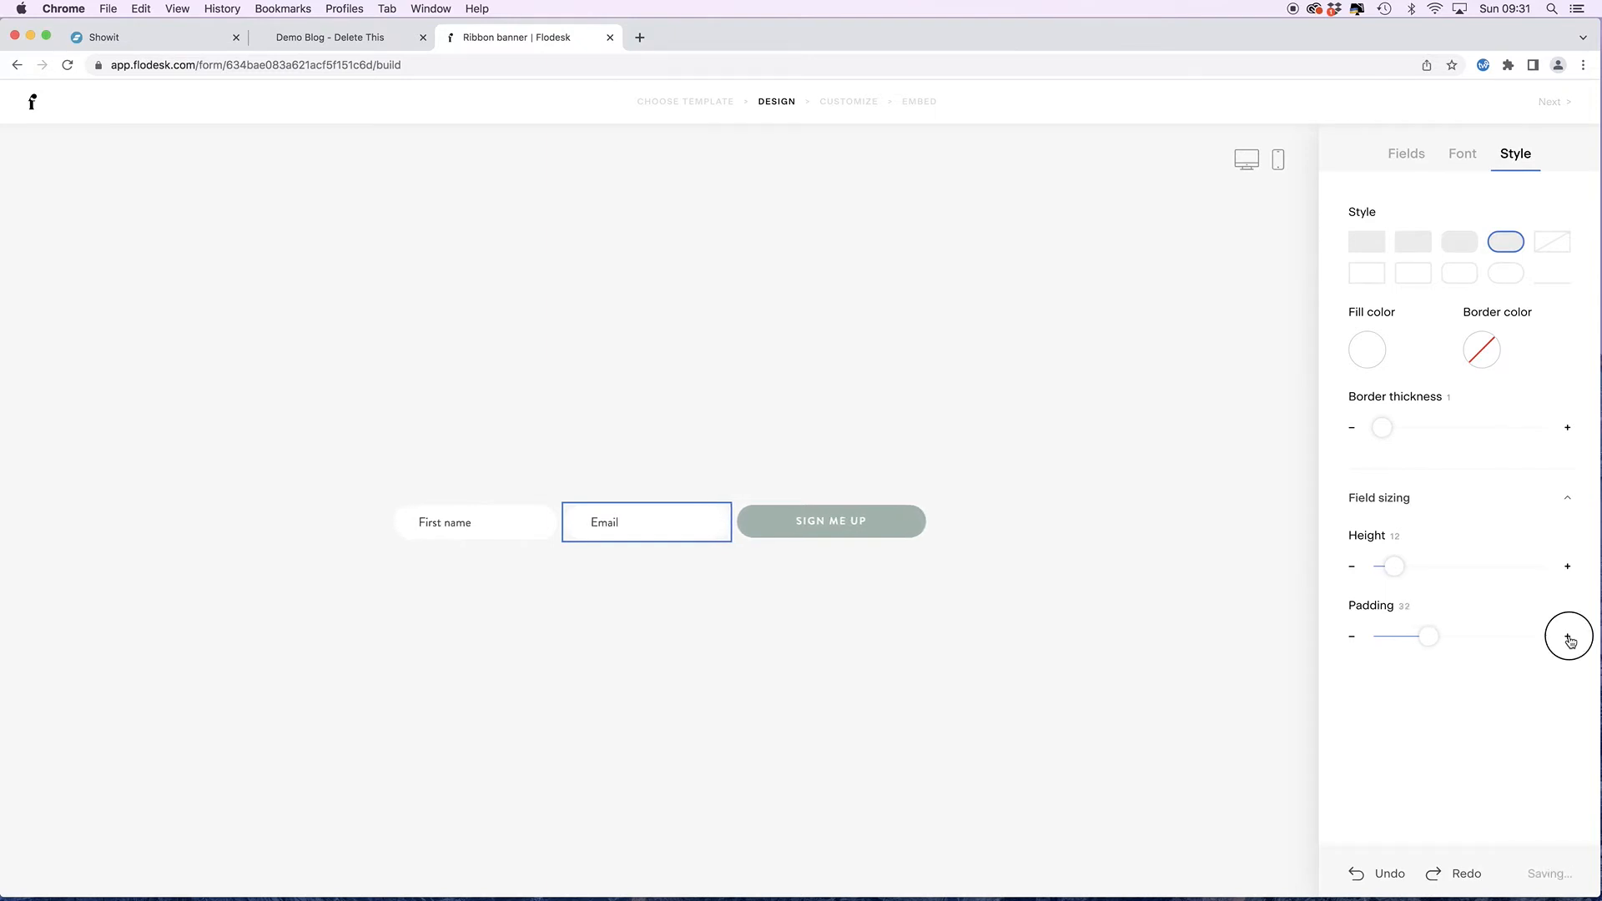
left_click(1568, 638)
left_click(1568, 638)
left_click(1568, 638)
left_click(1568, 638)
left_click(1568, 638)
left_click(1568, 637)
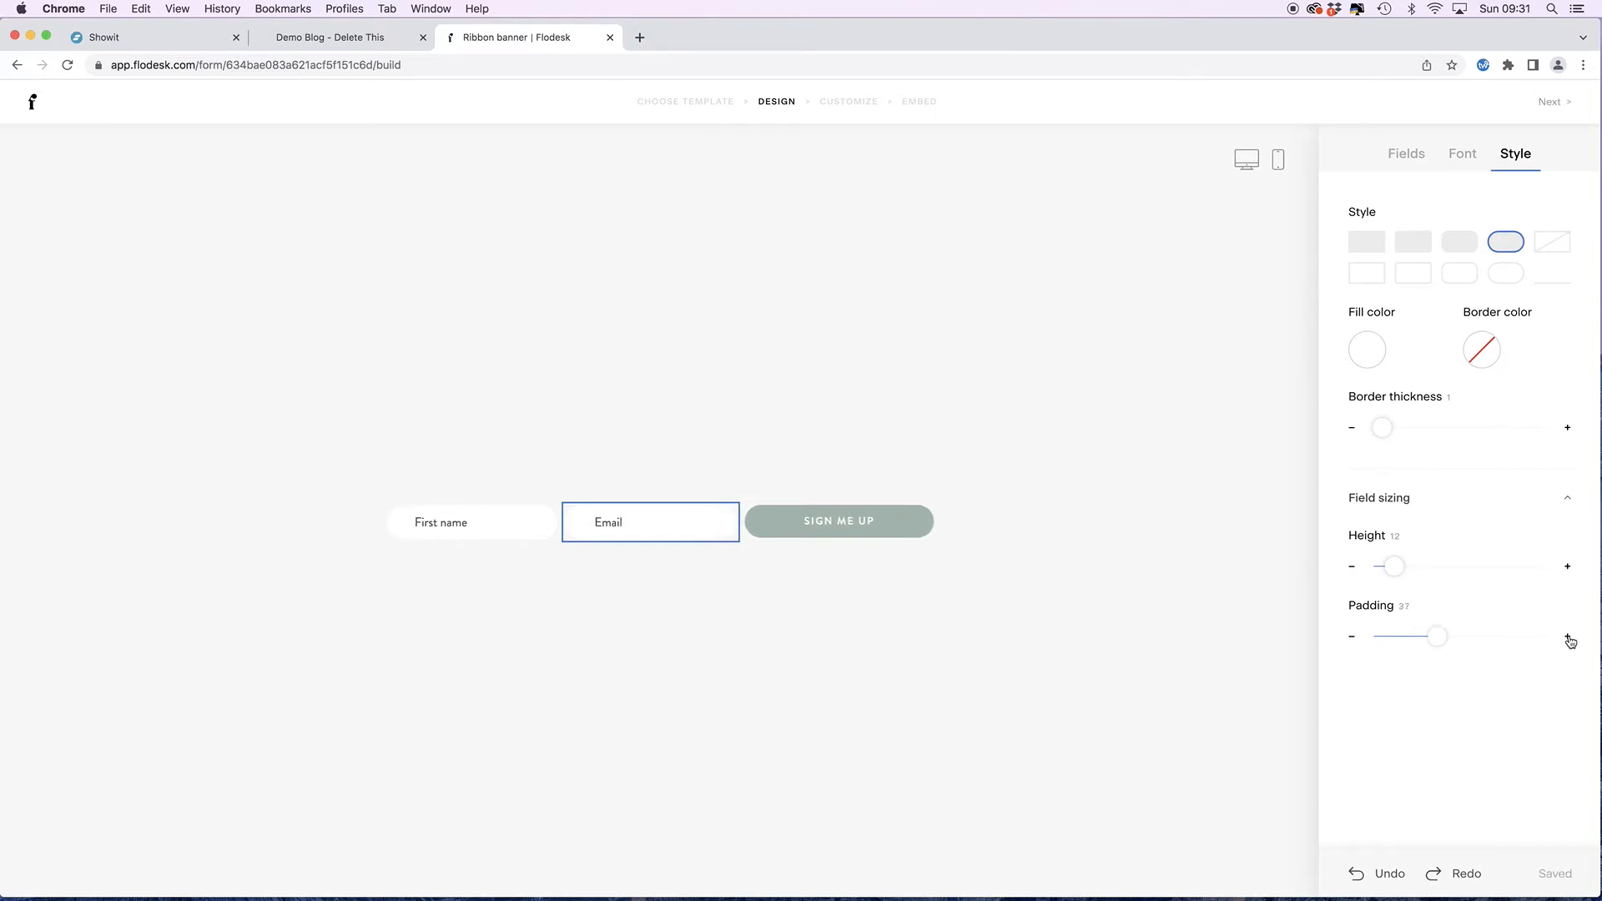
- Increase the padding of the form's input fields to 45 in their field sizing
left_click(1569, 638)
left_click(1569, 638)
left_click(1569, 639)
left_click(1568, 639)
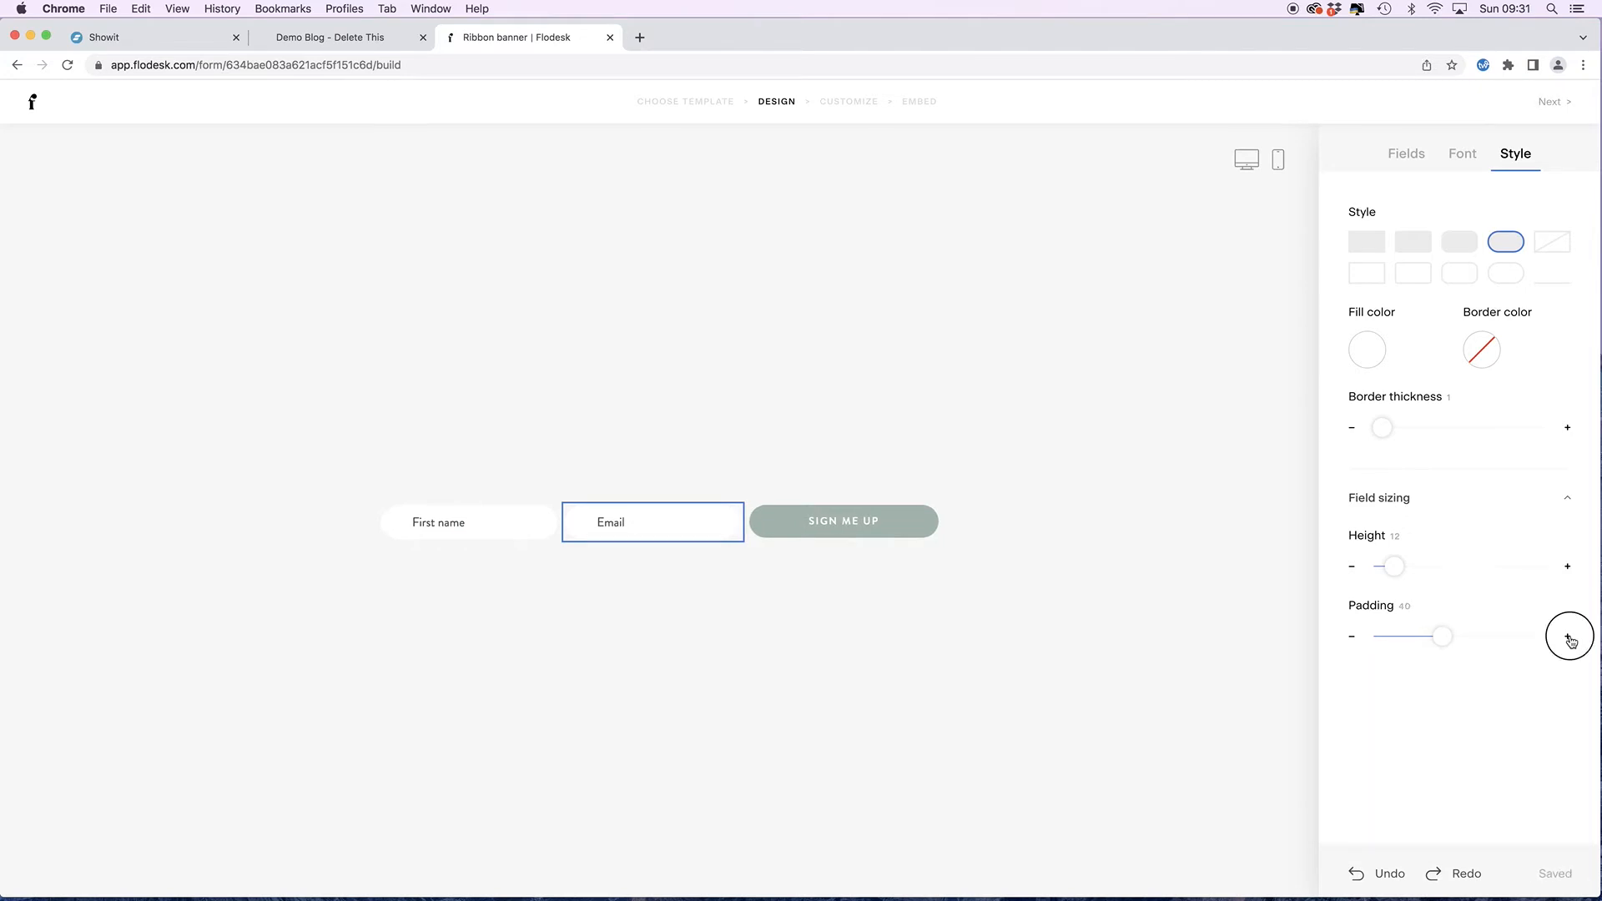
left_click(1569, 638)
left_click(1569, 638)
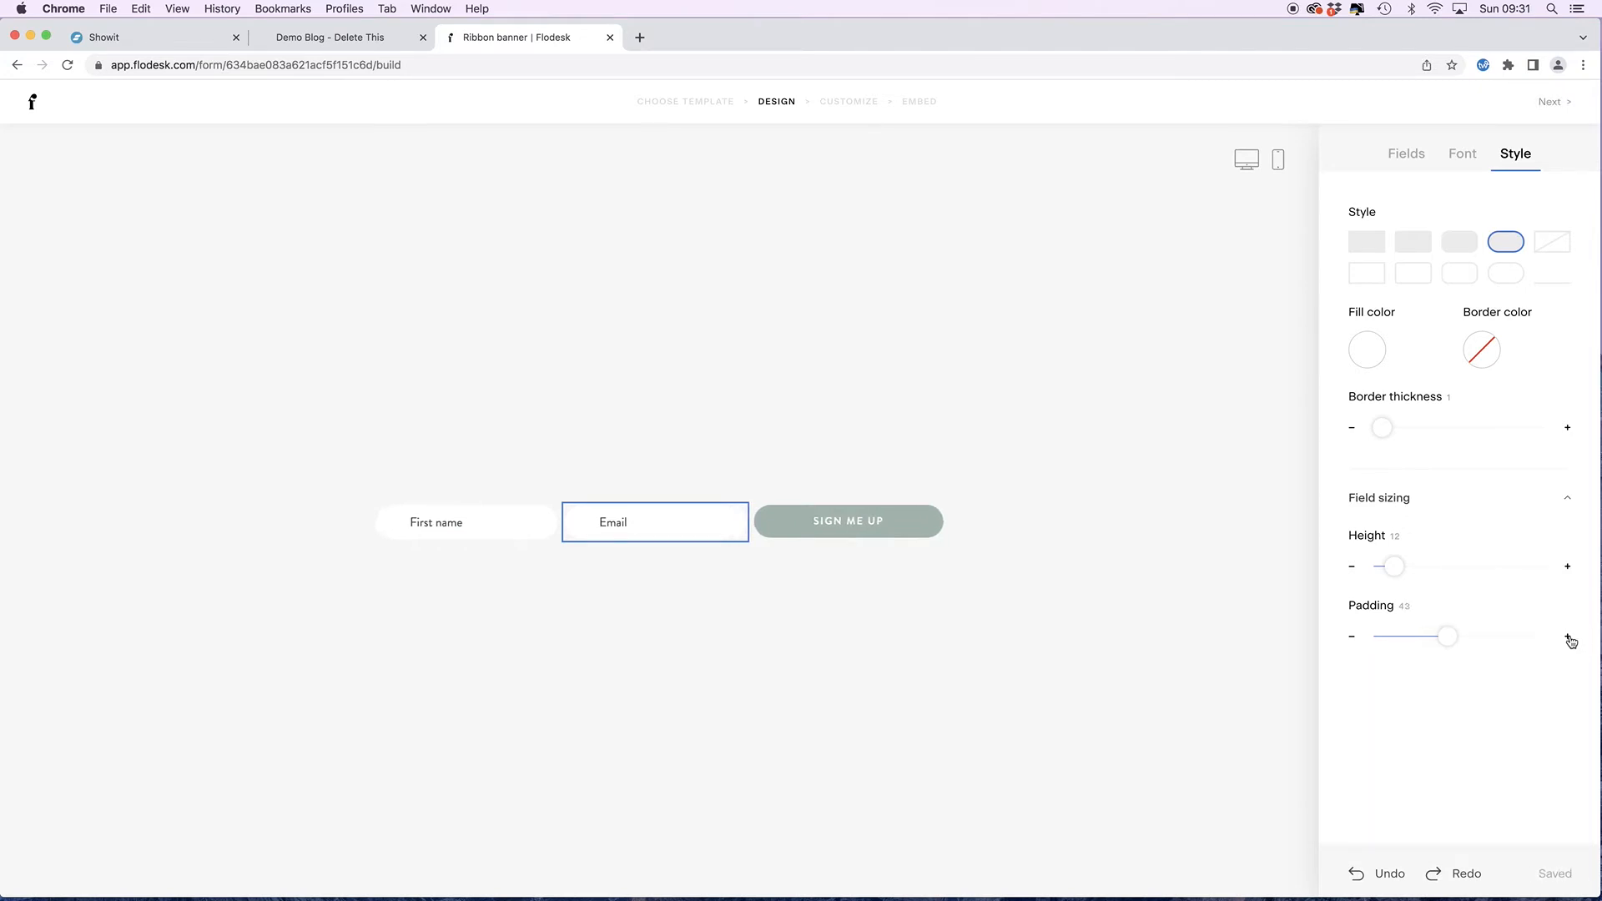
left_click(1568, 638)
left_click(1569, 638)
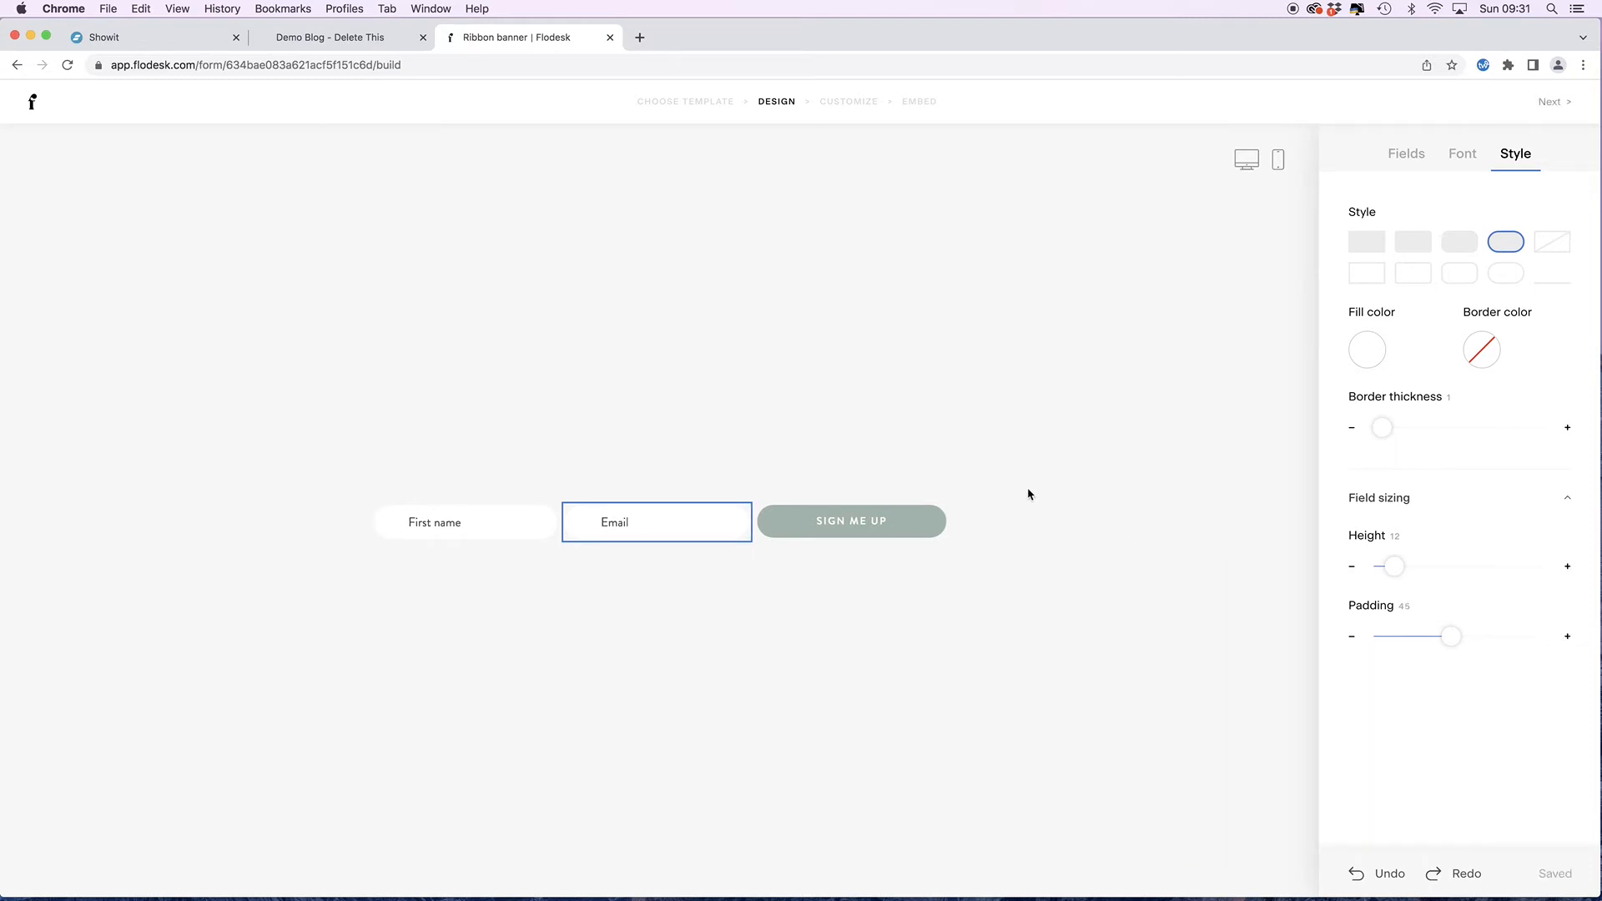
left_click(989, 481)
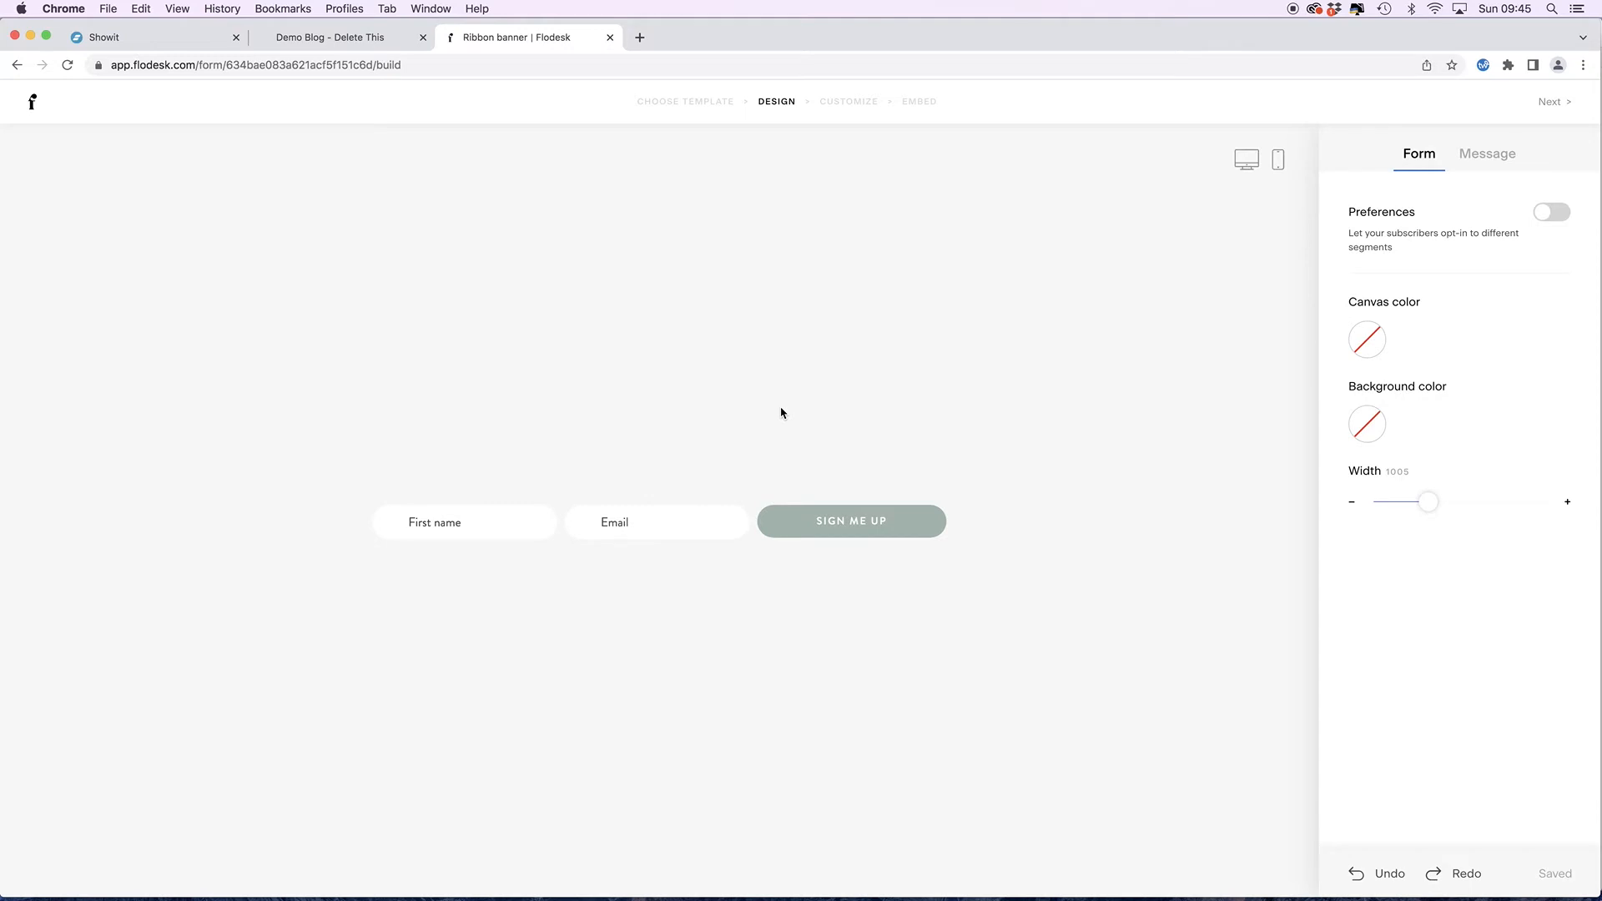
- Review the settings of the Email field, the "Sign me up" button and the overall form
left_click(705, 519)
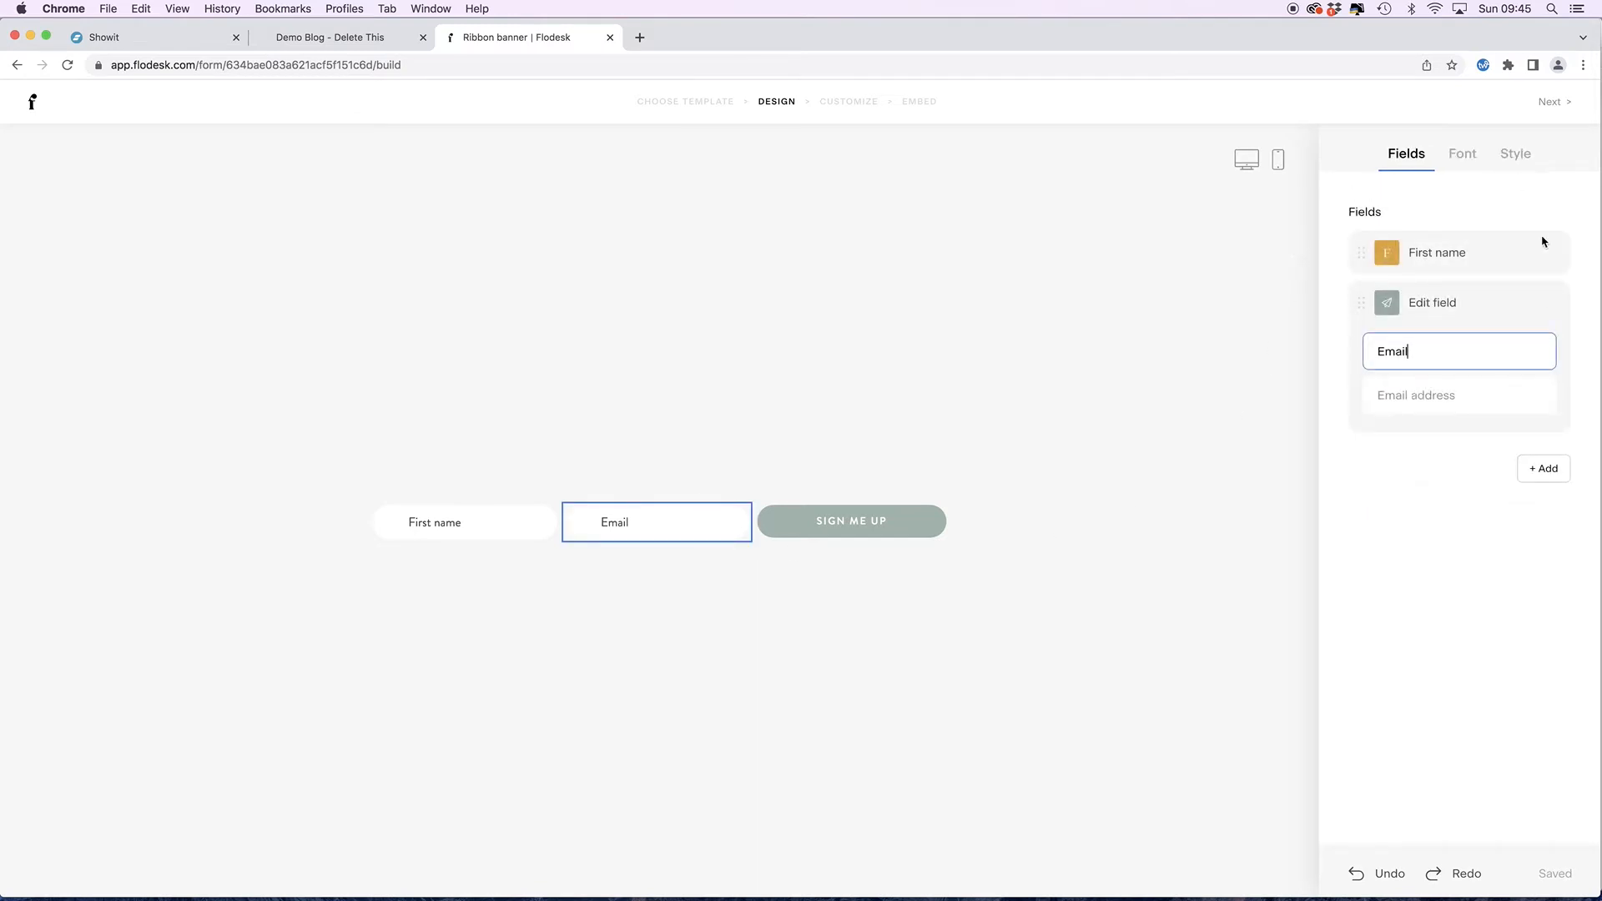
left_click(918, 515)
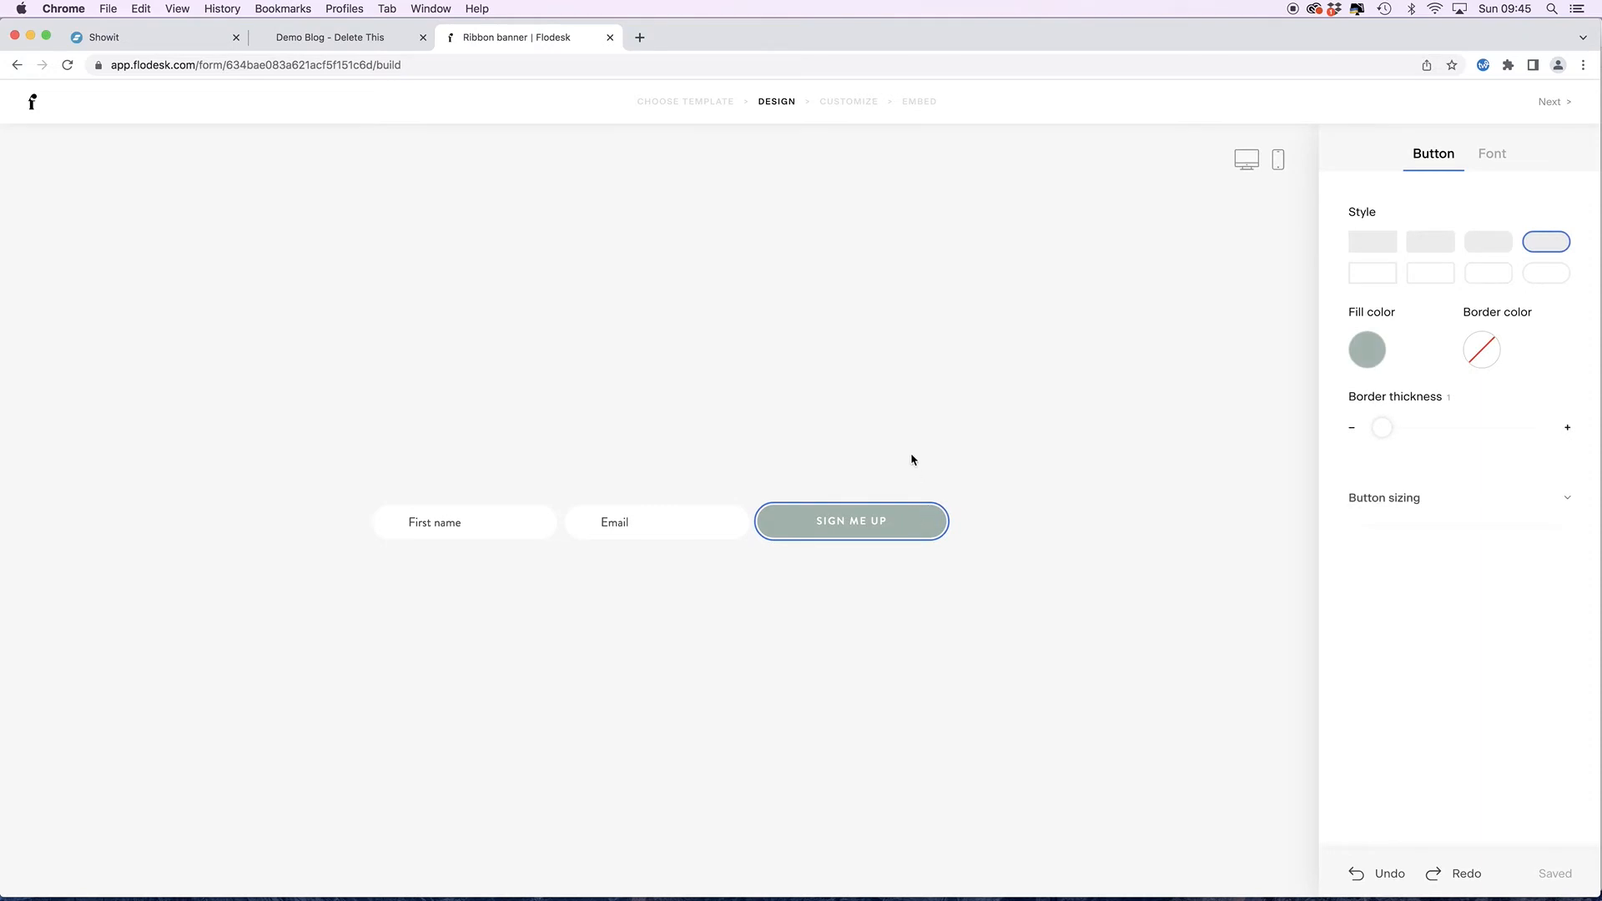
left_click(828, 436)
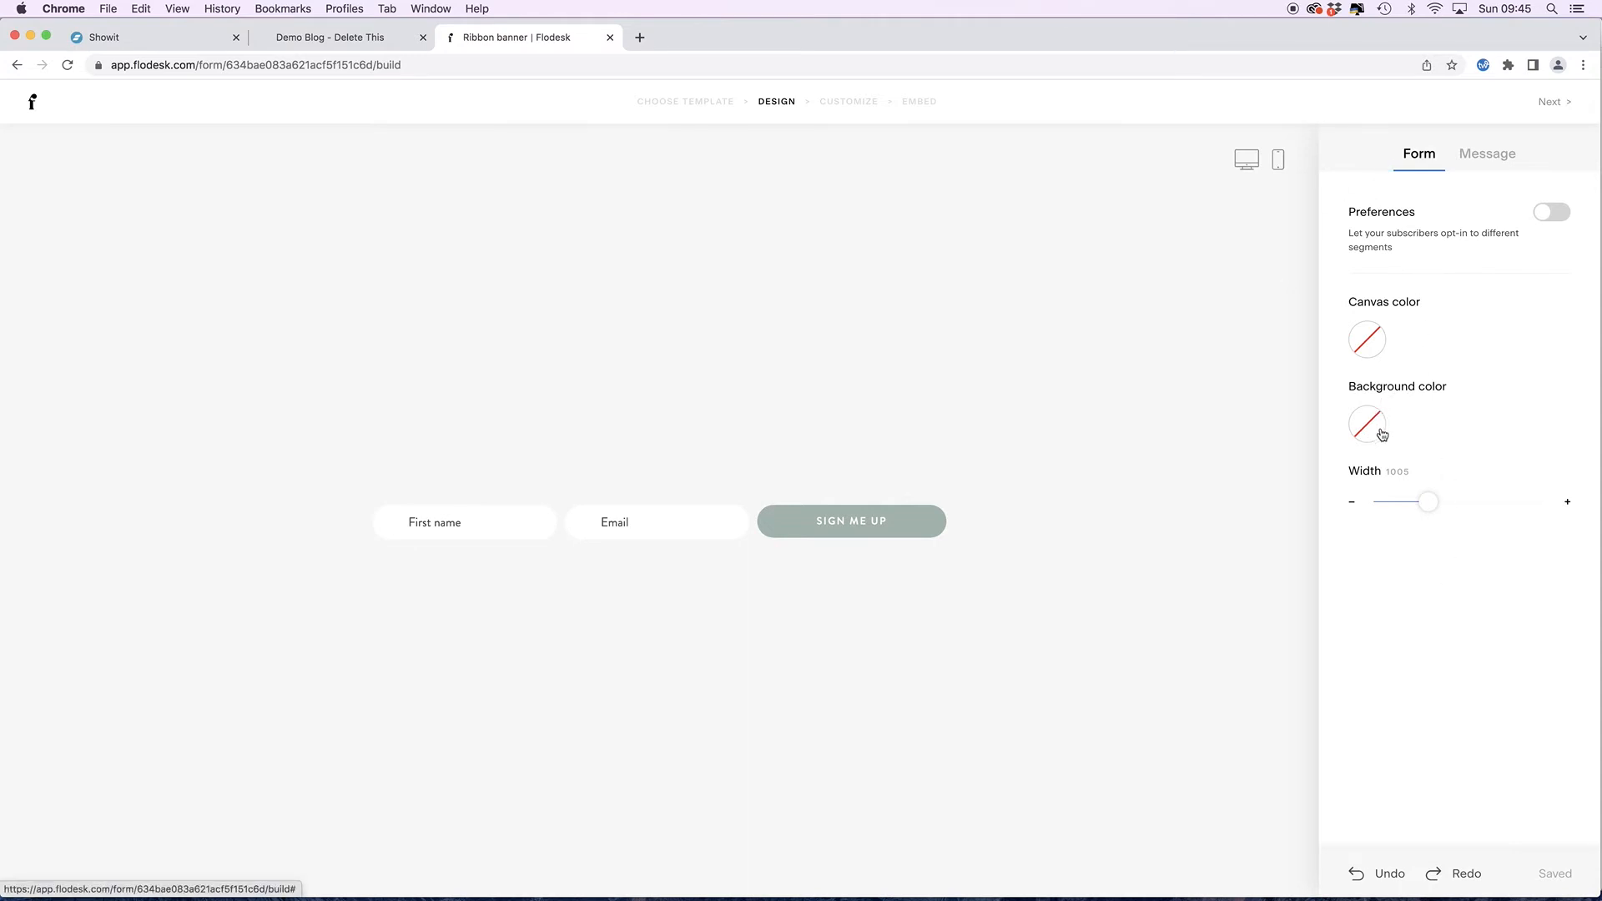
- Preview the Minimal, Friendly and Casual success messages and choose the Custom message option
left_click(1491, 162)
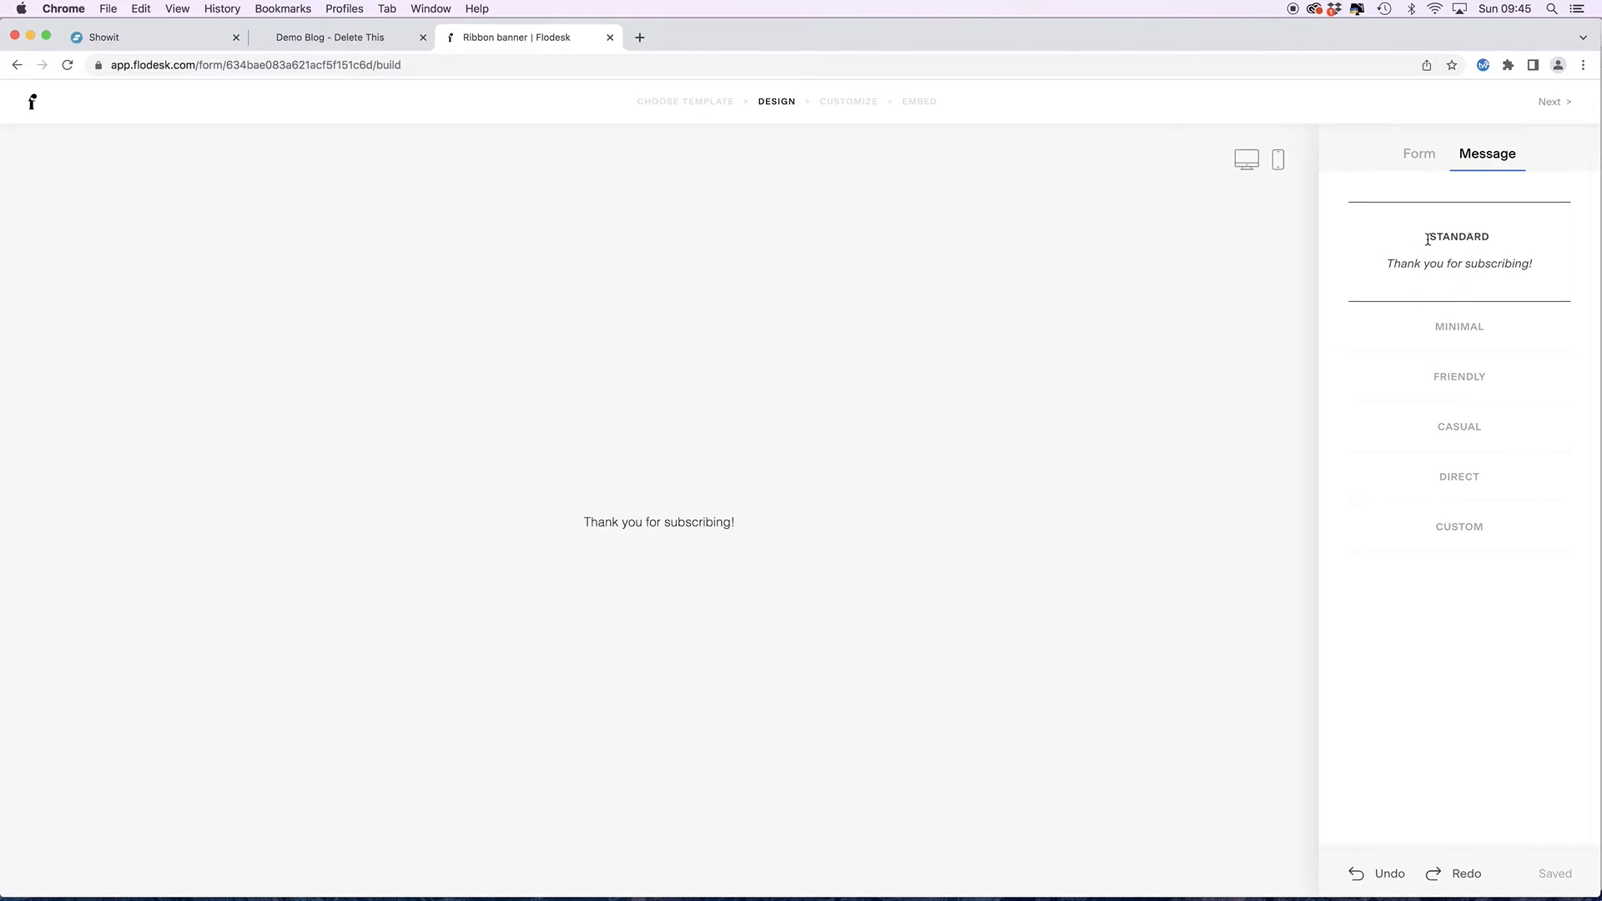
left_click(1462, 327)
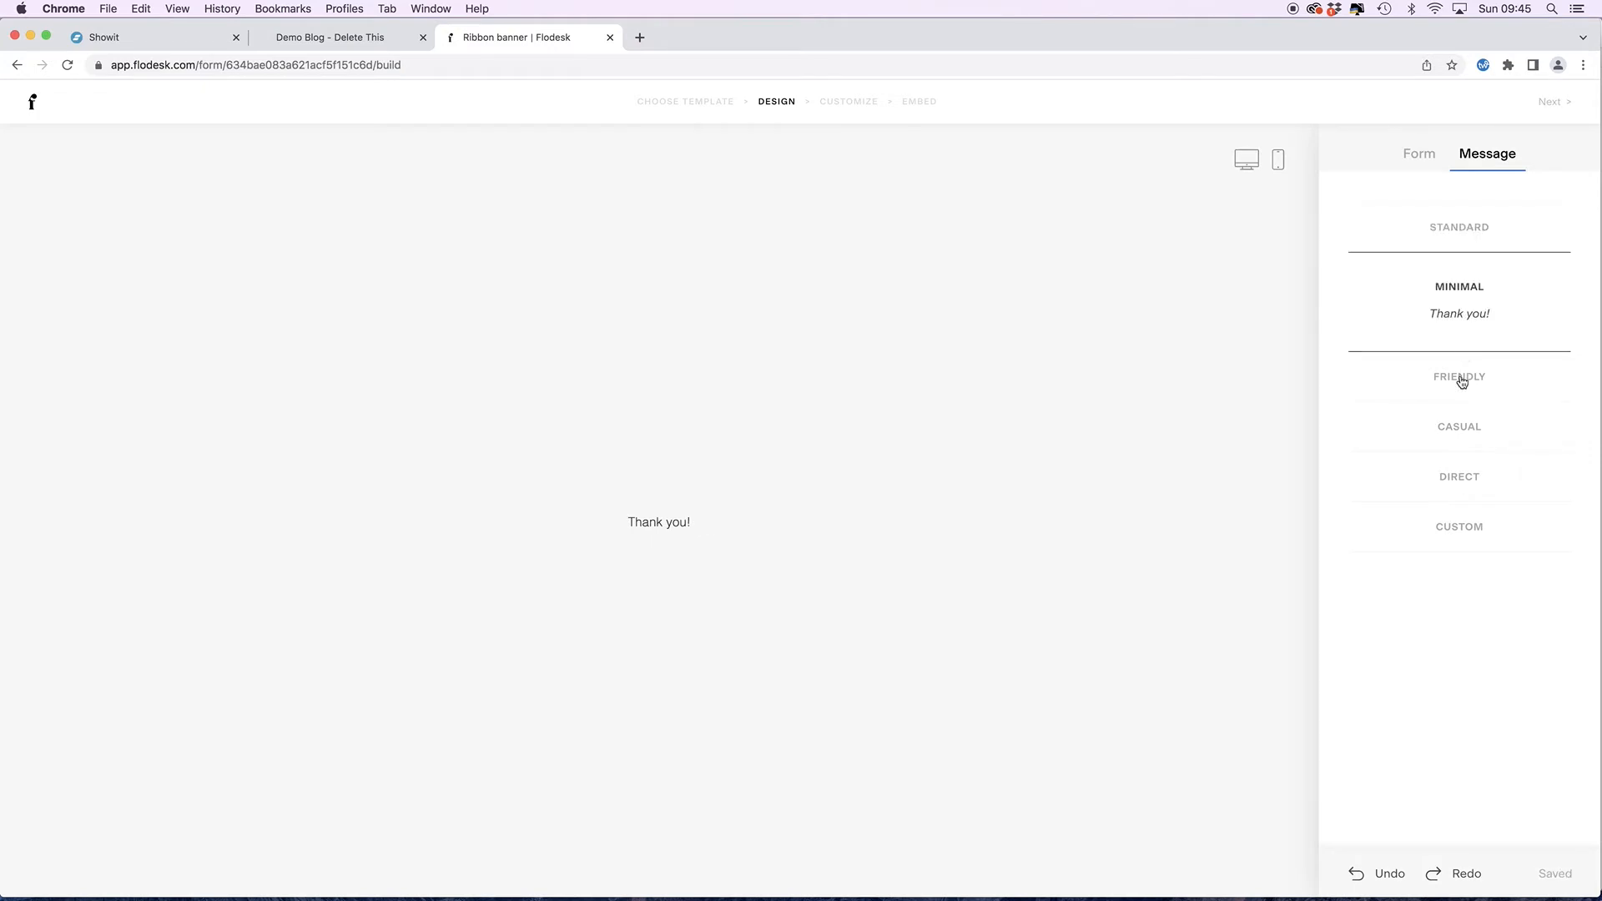
left_click(1460, 375)
left_click(1463, 457)
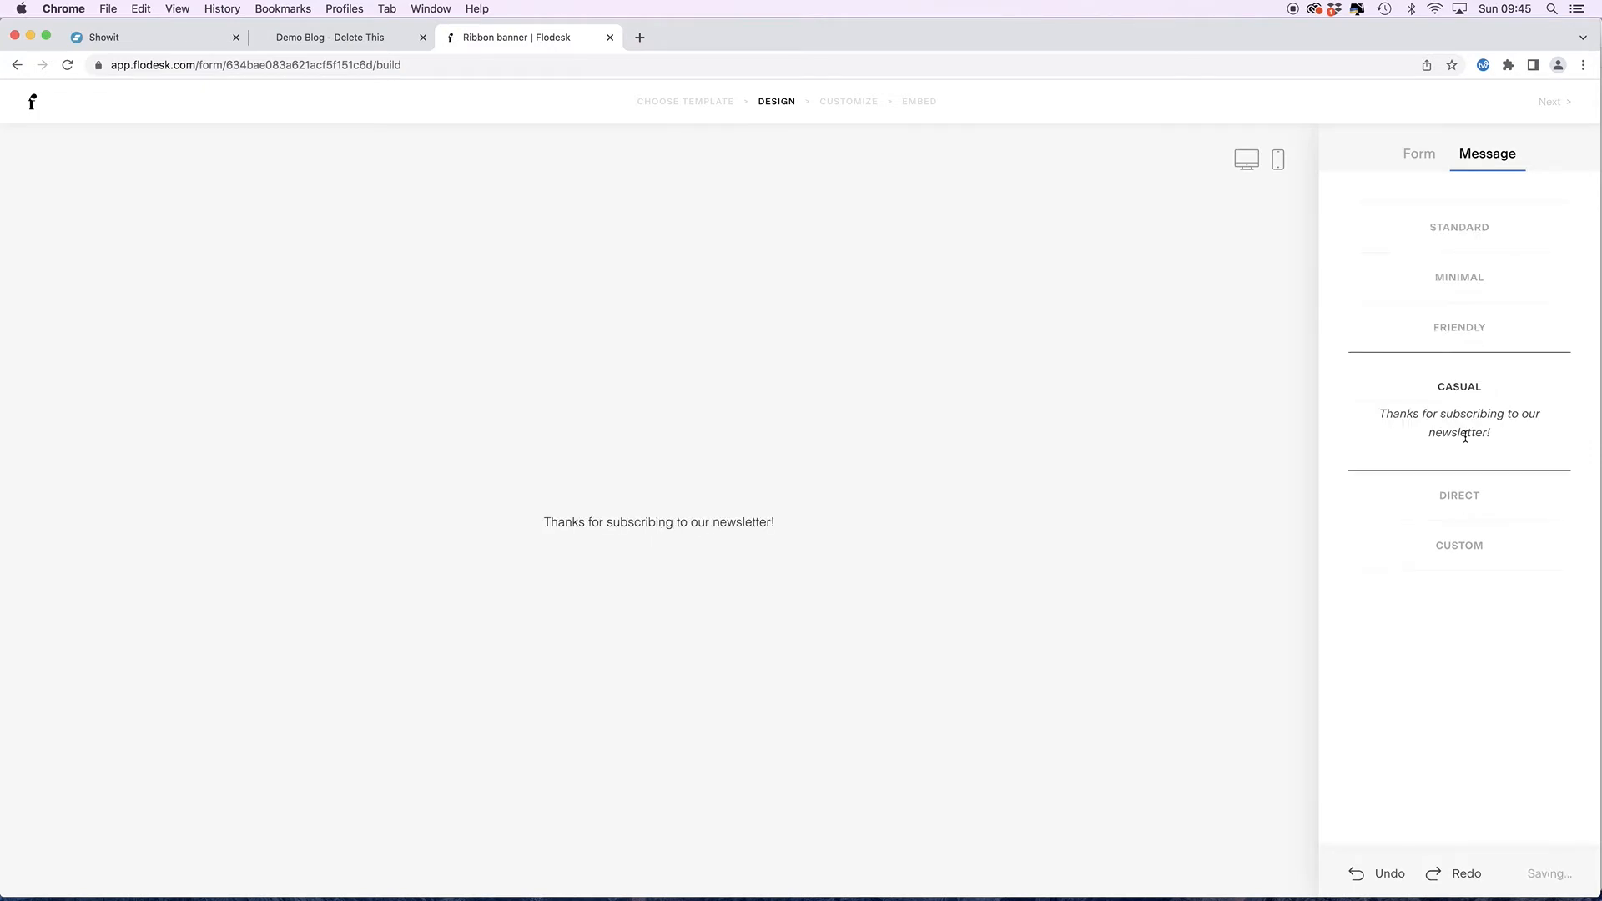
left_click(1464, 547)
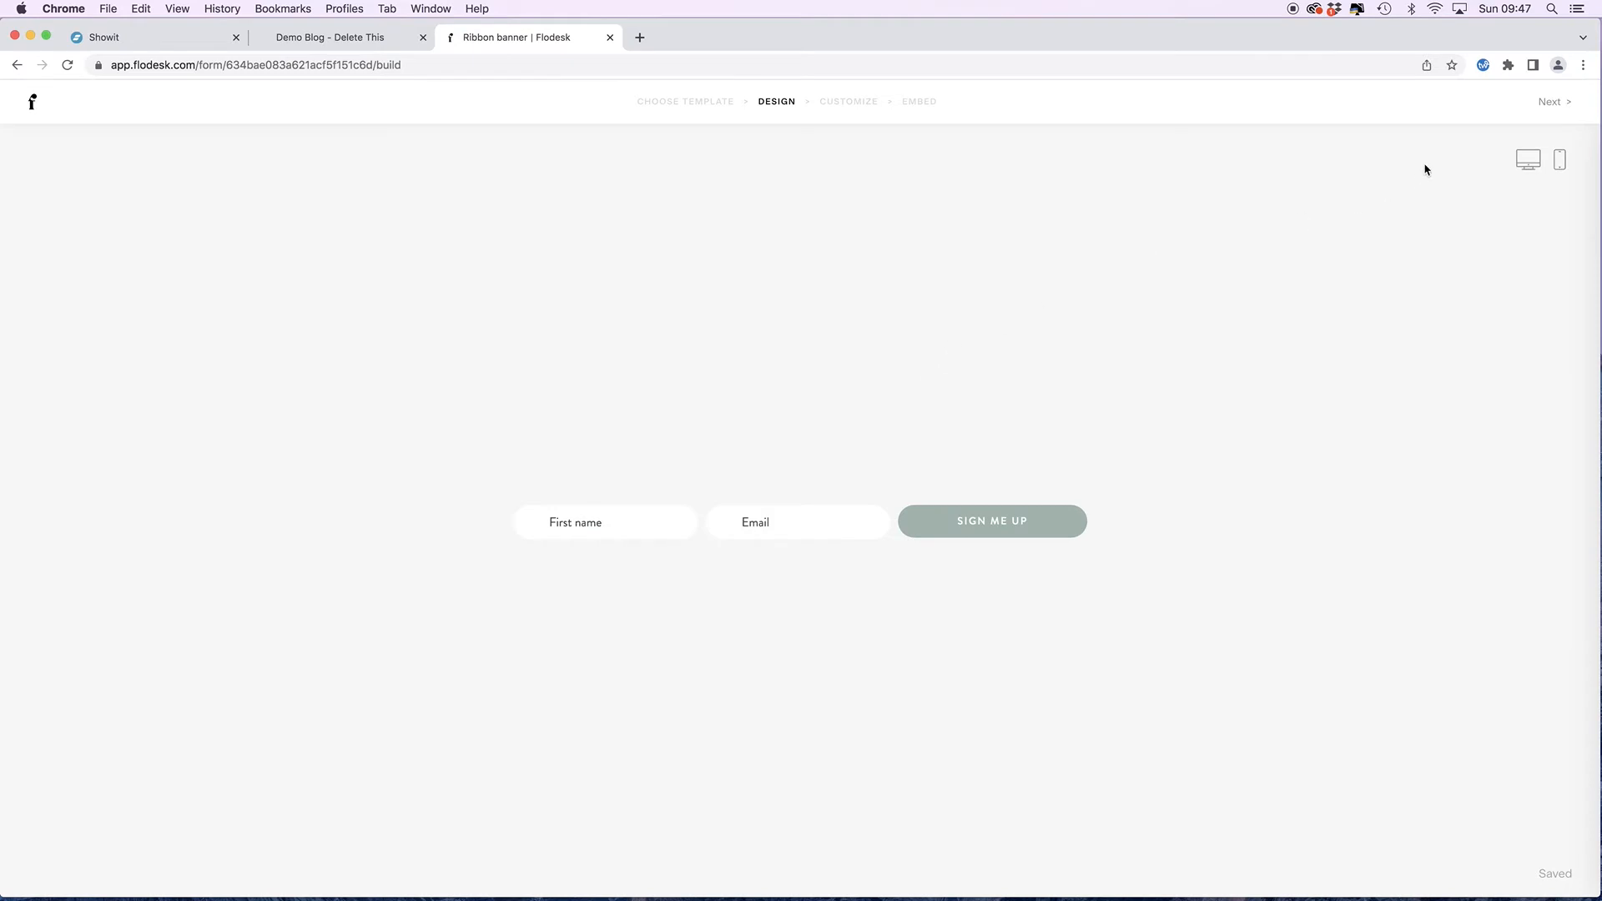
- Complete the form's customization with double opt-in set to No, Notify me for opt-ins, and Display success message after submission
left_click(1549, 103)
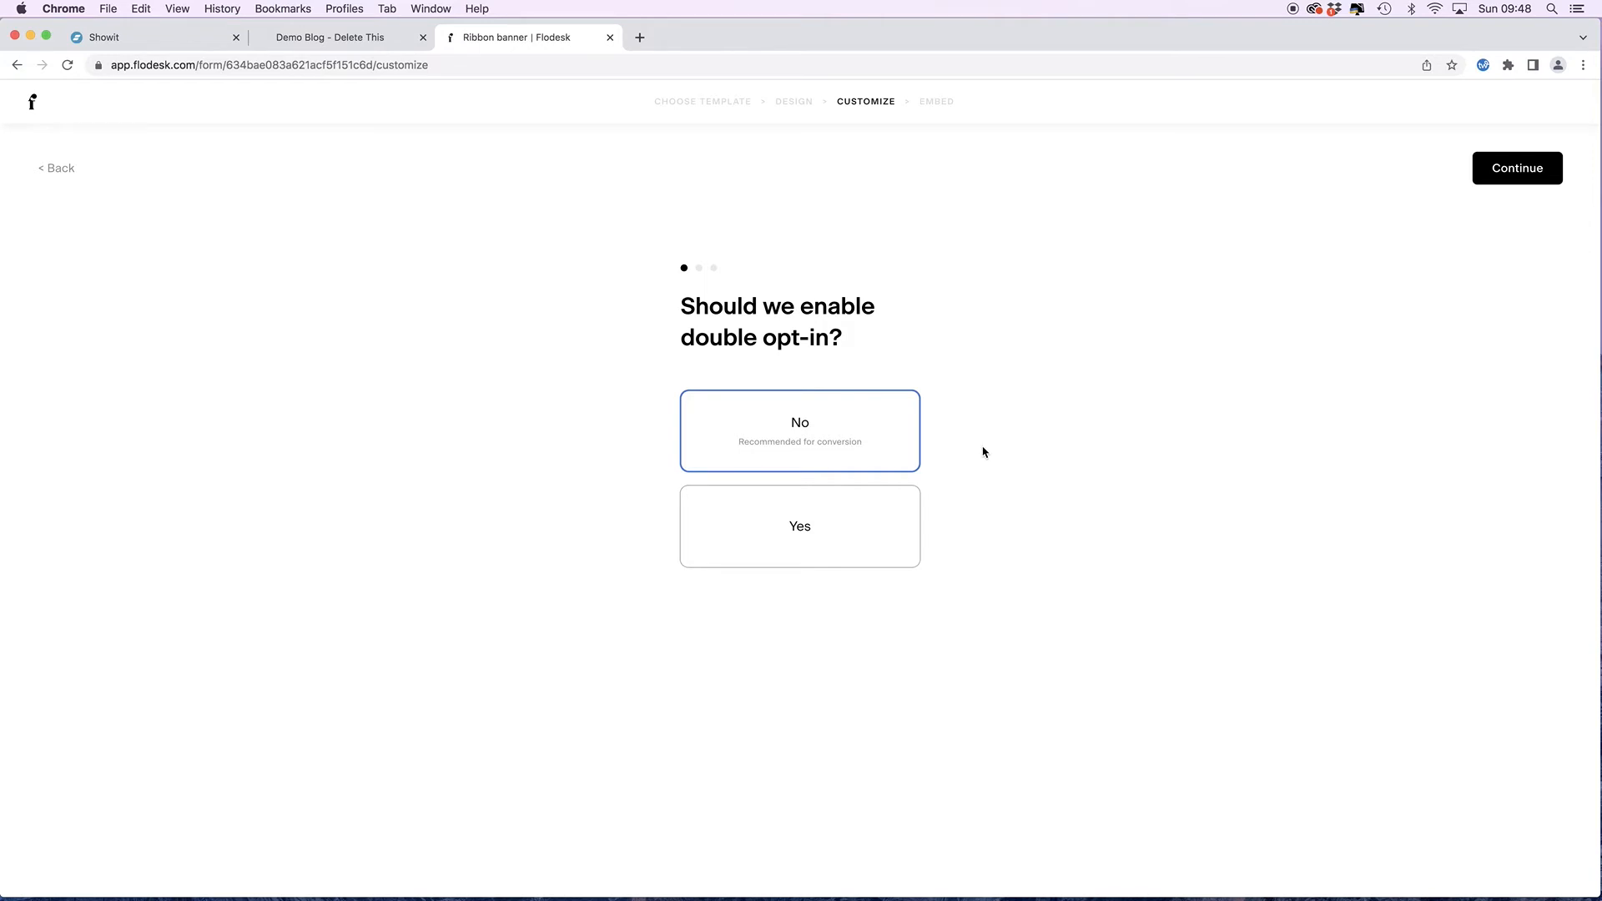
left_click(1517, 172)
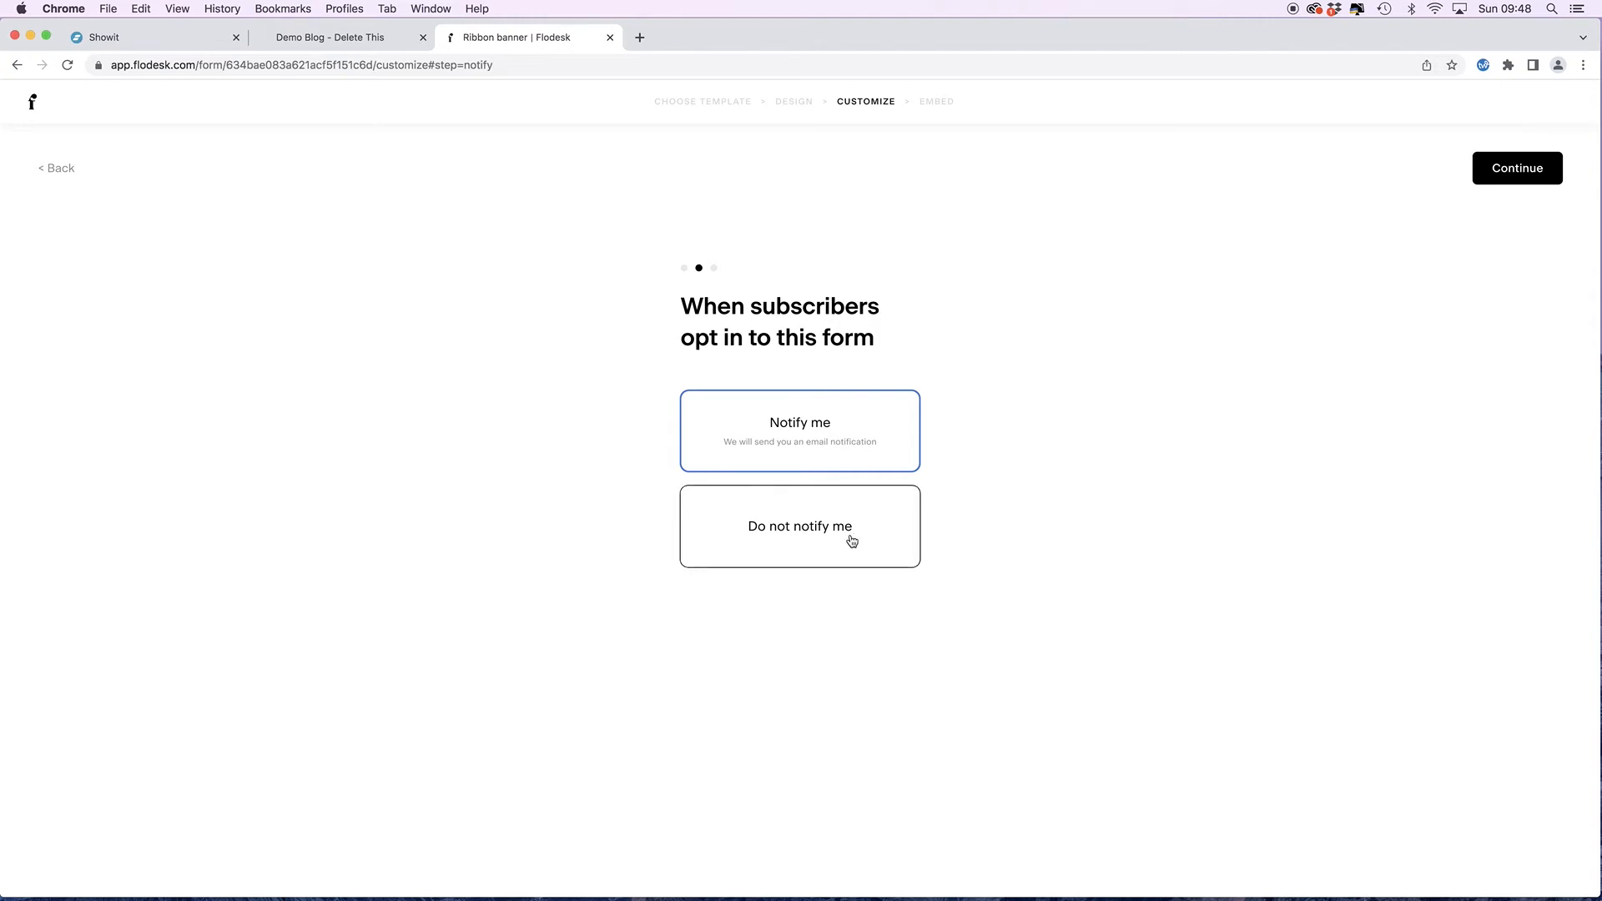
left_click(1499, 170)
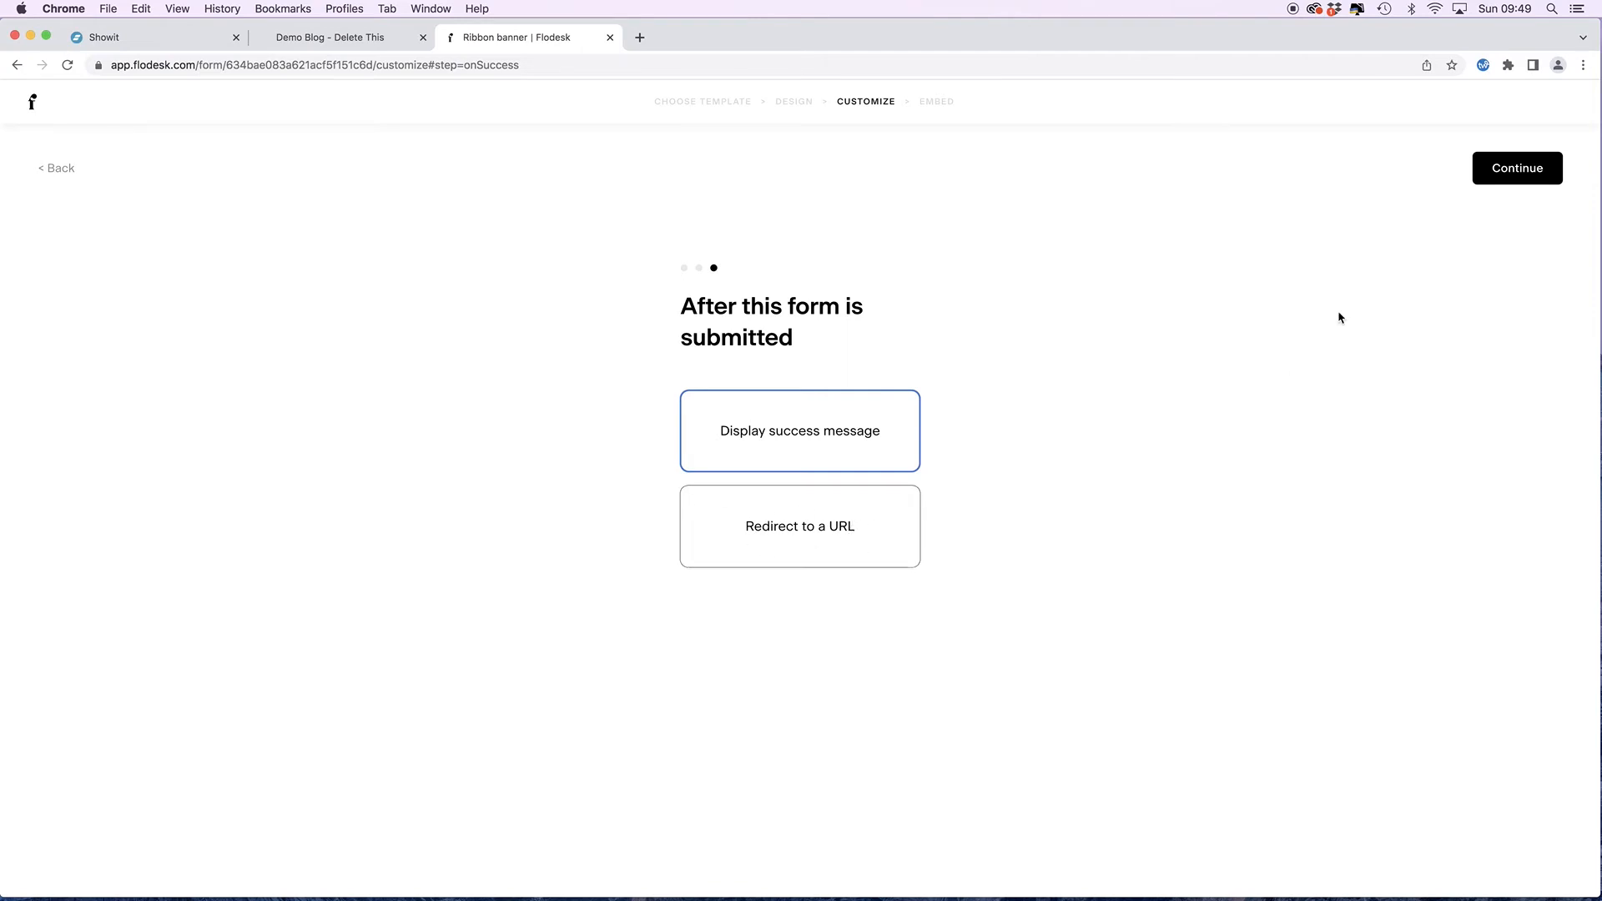
left_click(1517, 168)
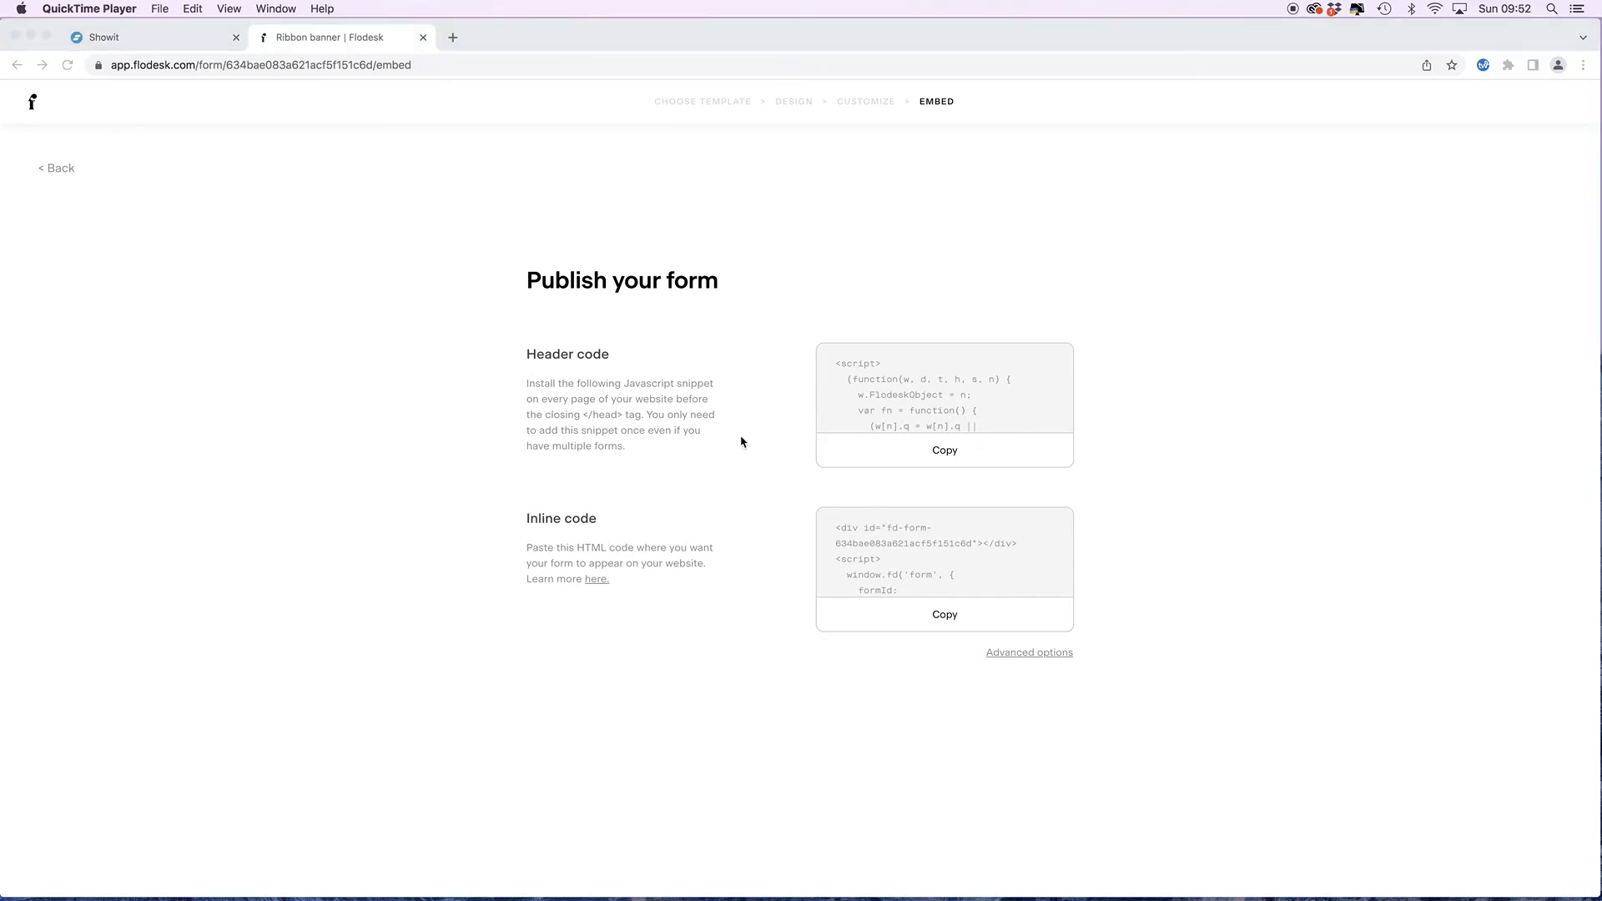
- Copy the form's header code and switch to the Showit editor
left_click(962, 454)
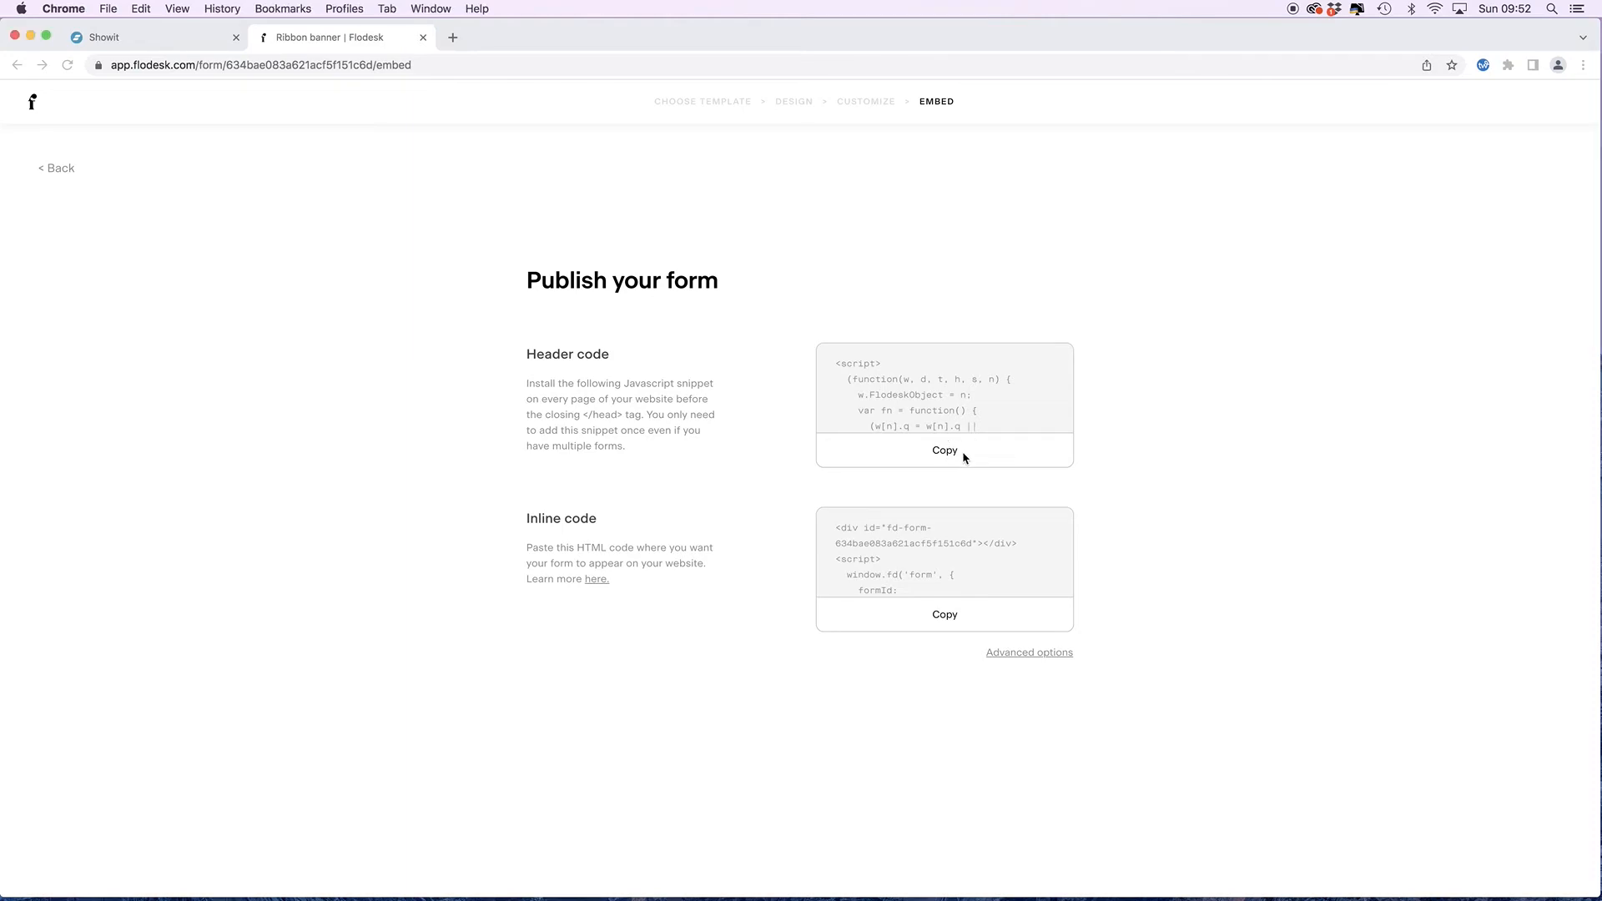
left_click(945, 451)
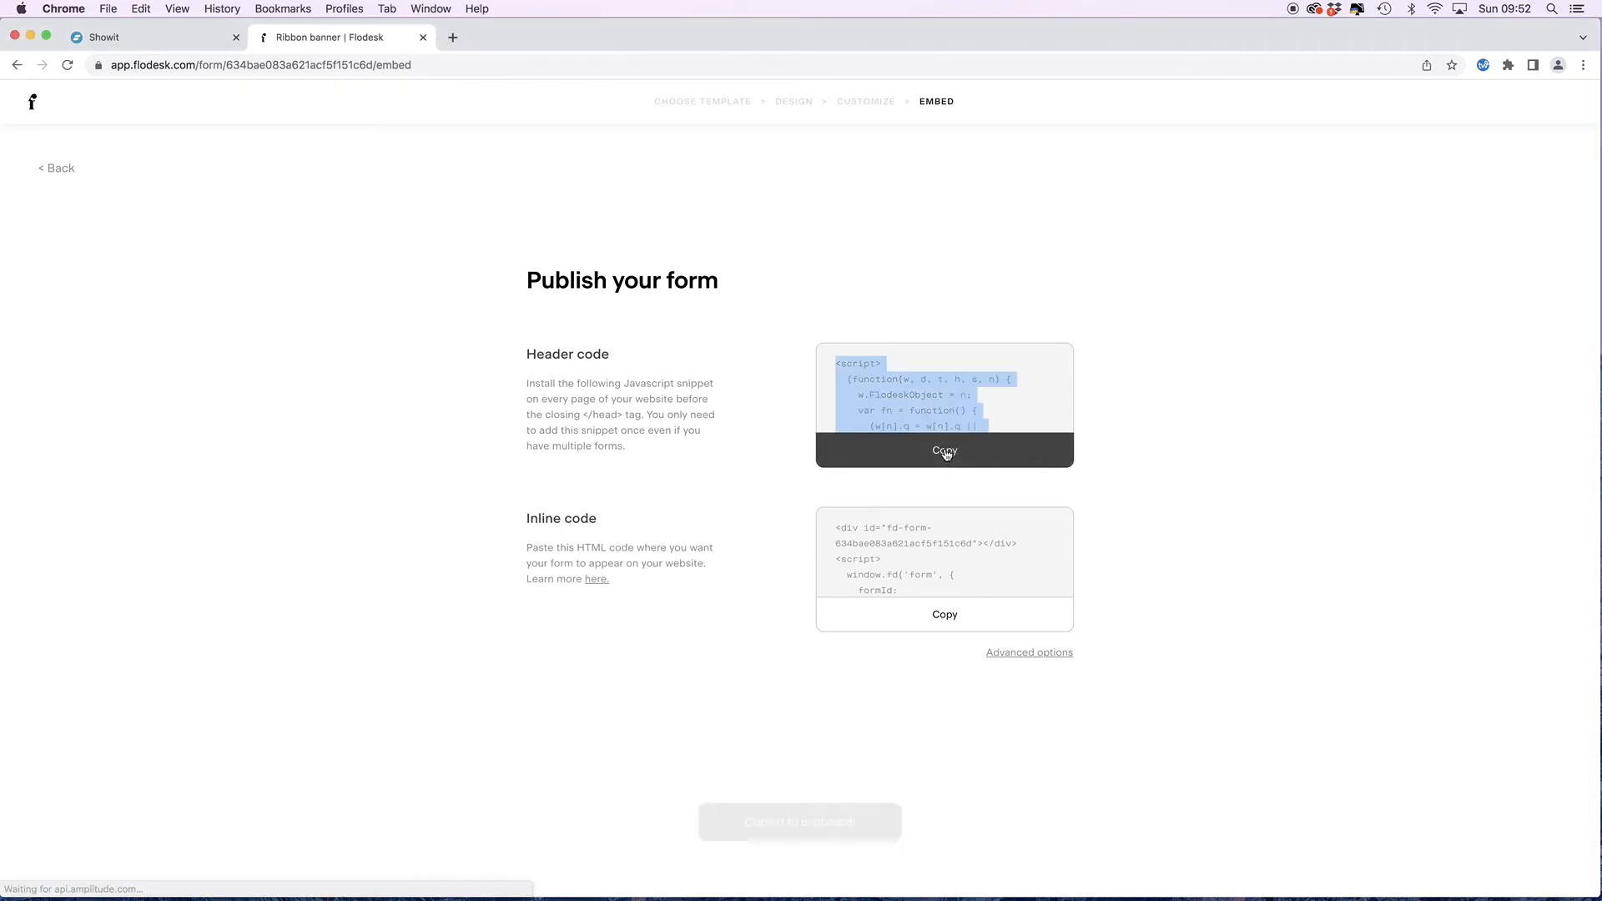
left_click(177, 37)
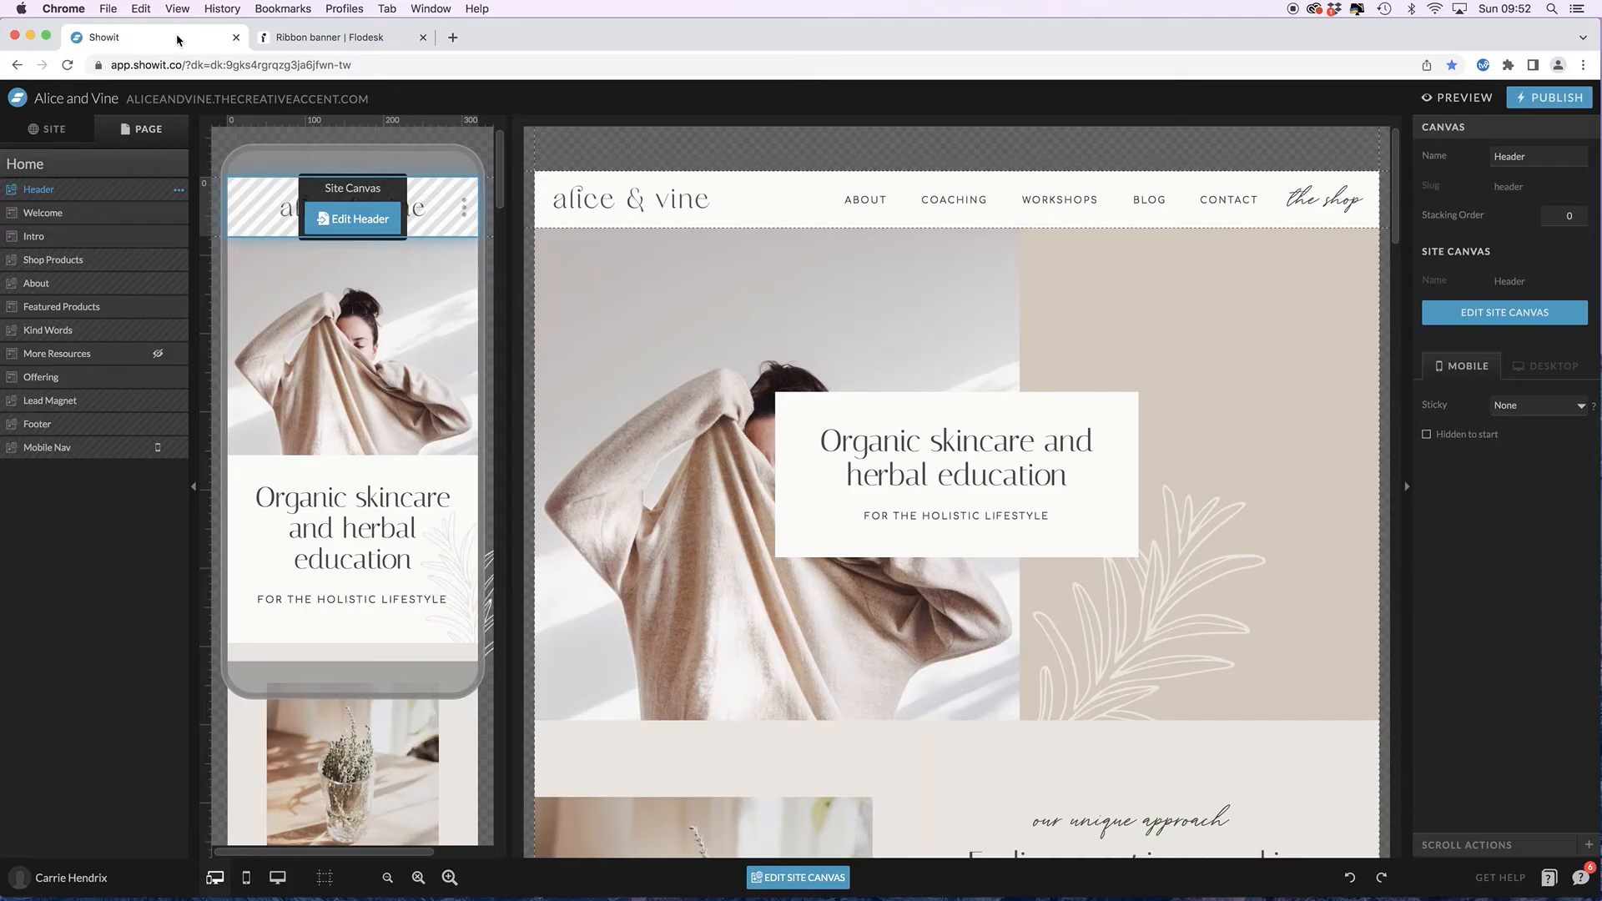
- Examine the Custom Head HTML in the Home page's advanced settings and close it without saving
left_click(39, 217)
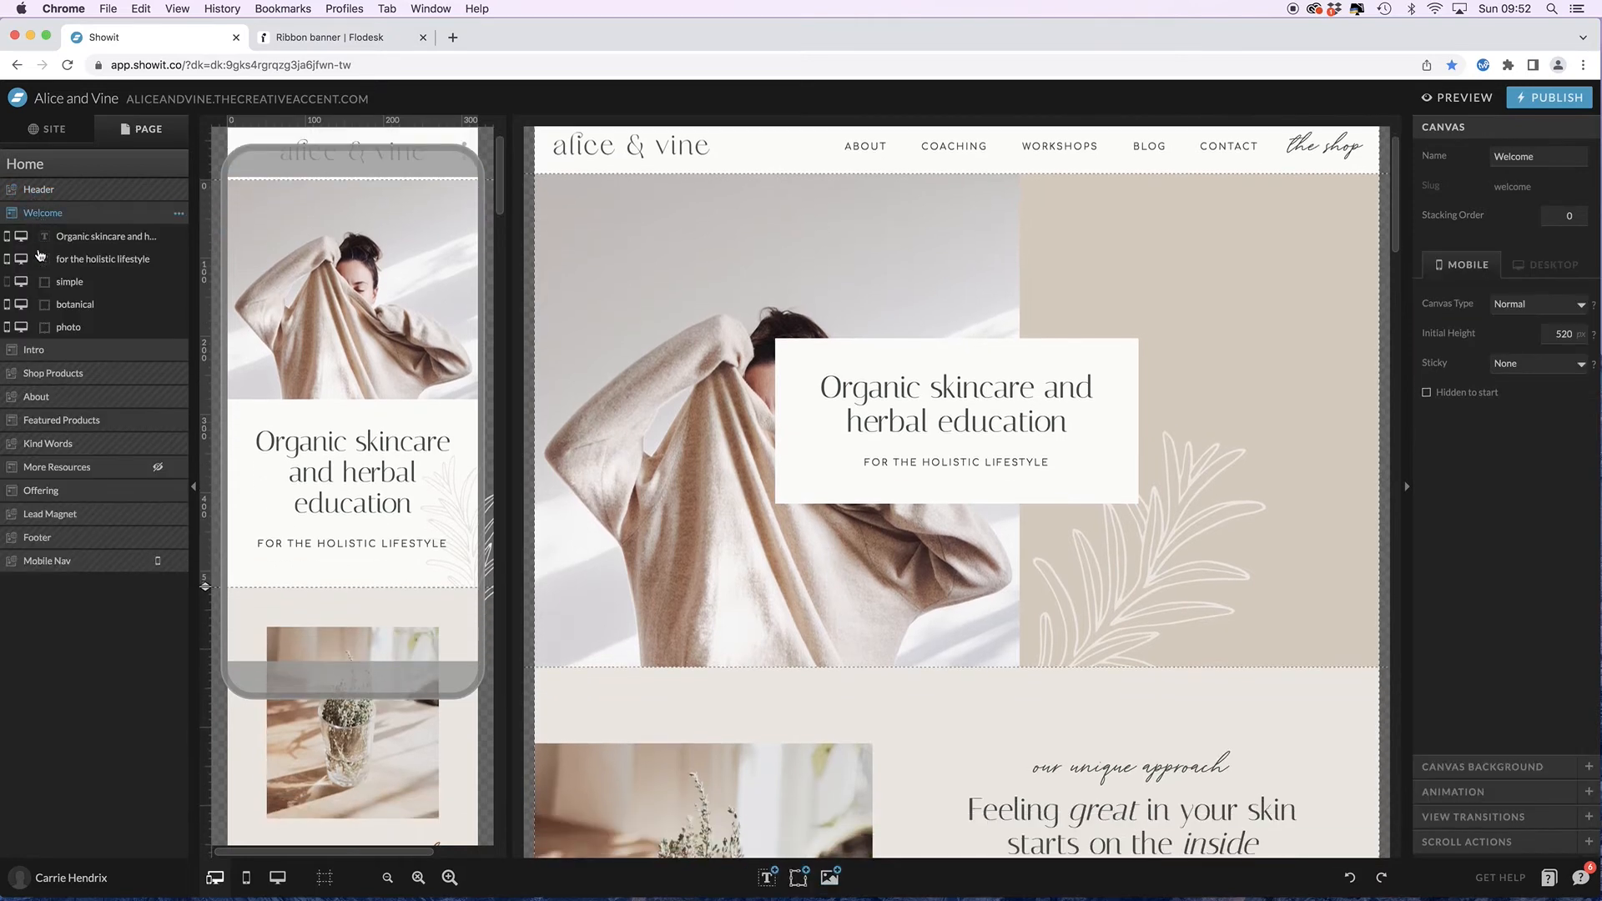
left_click(45, 357)
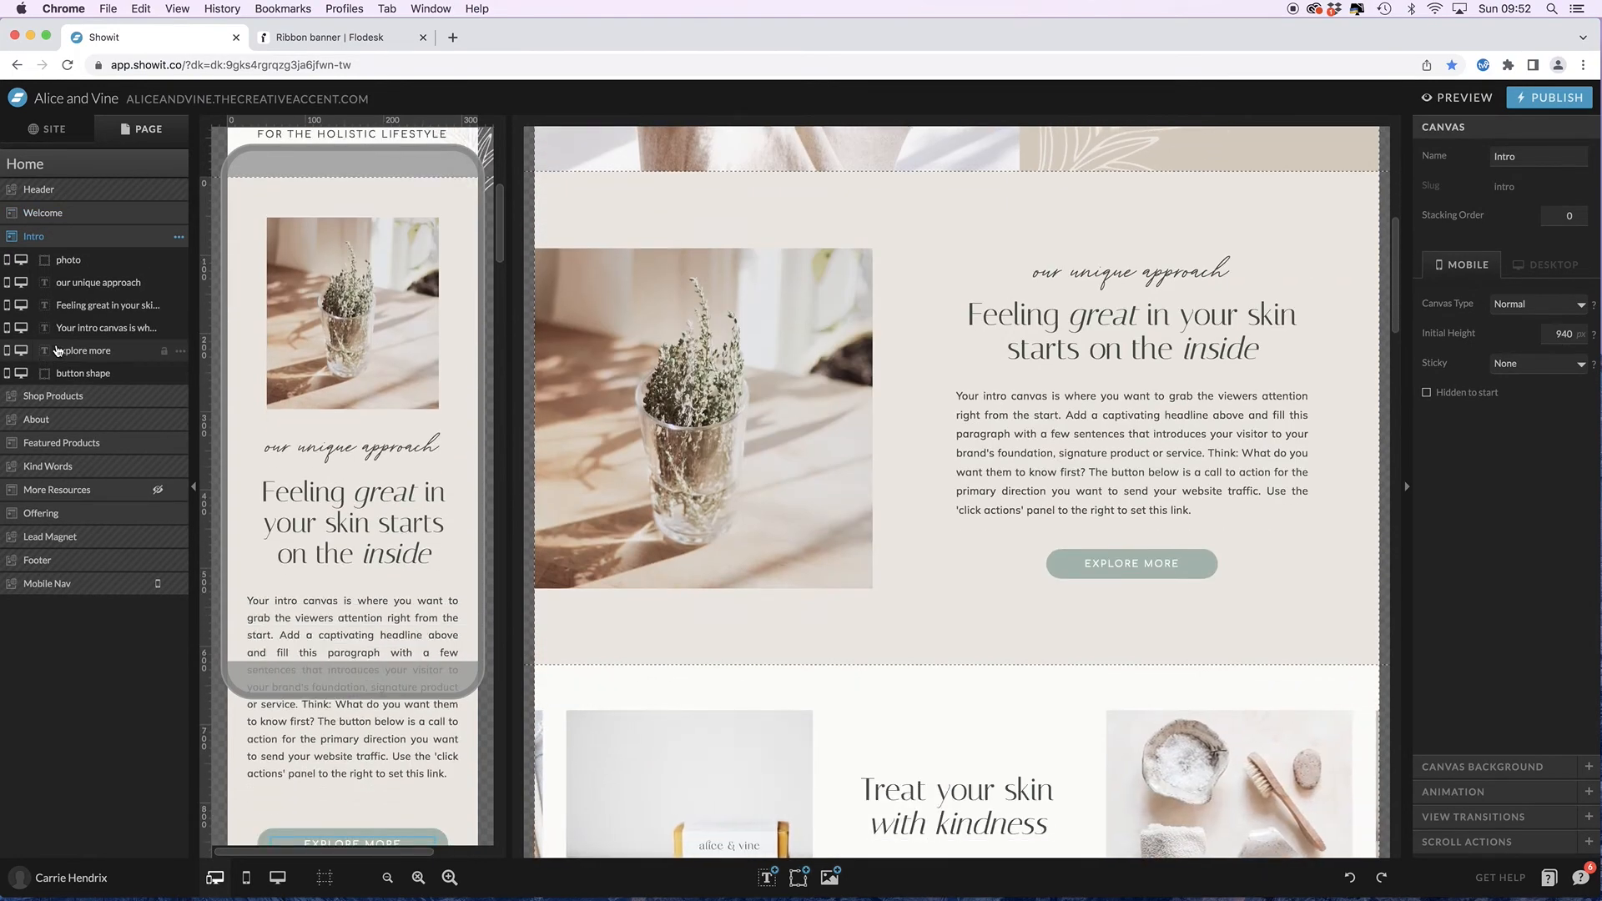
left_click(34, 167)
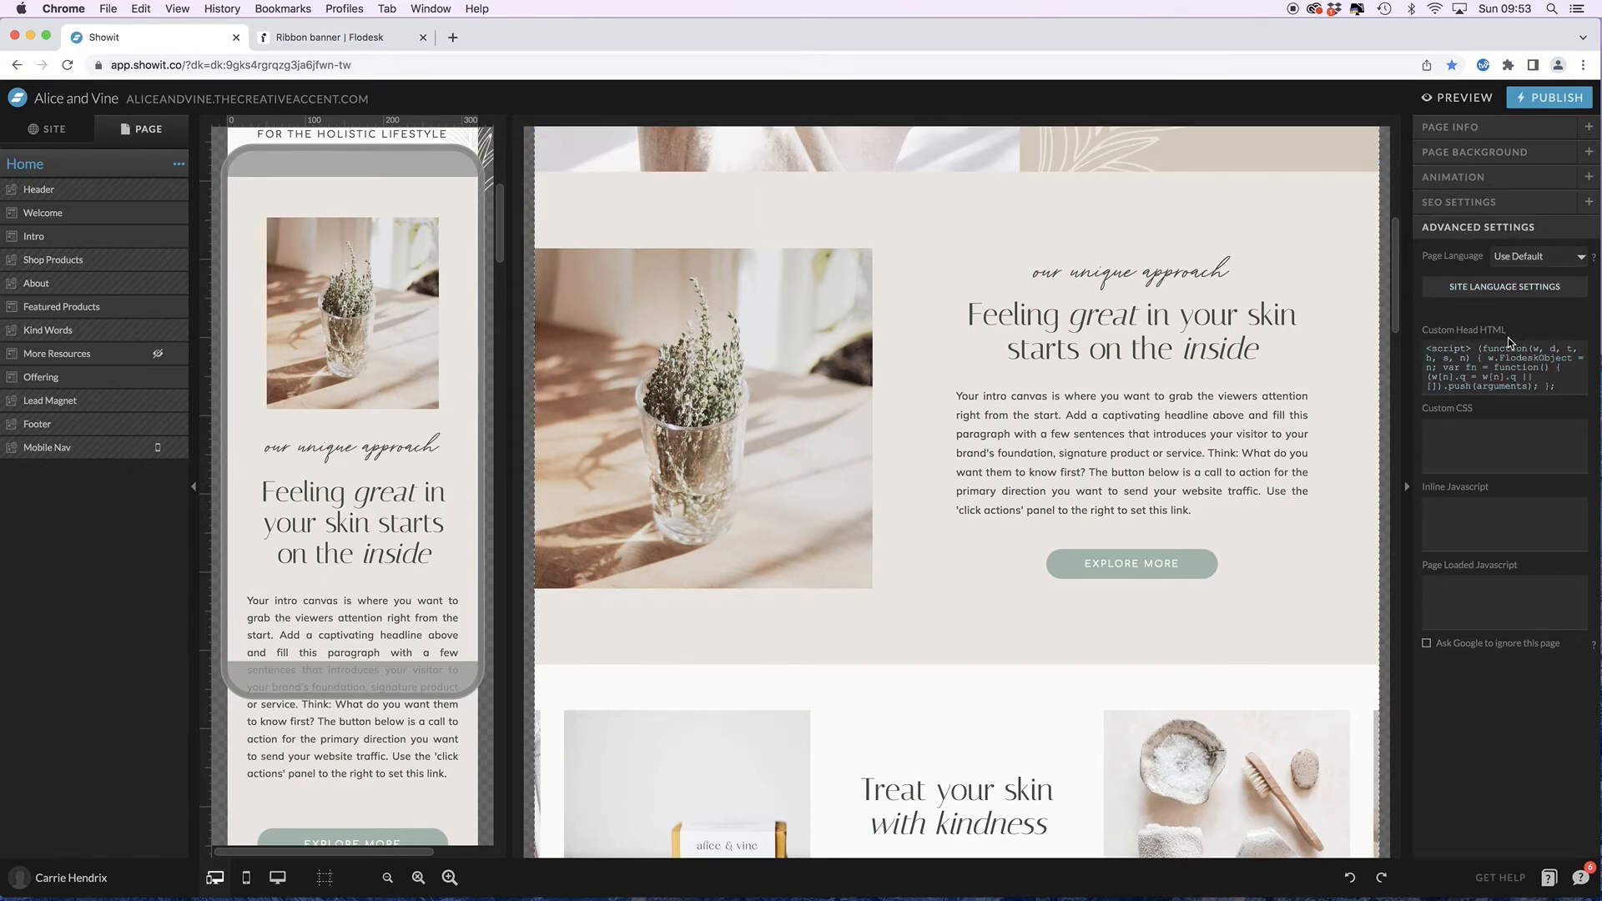
left_click(1506, 369)
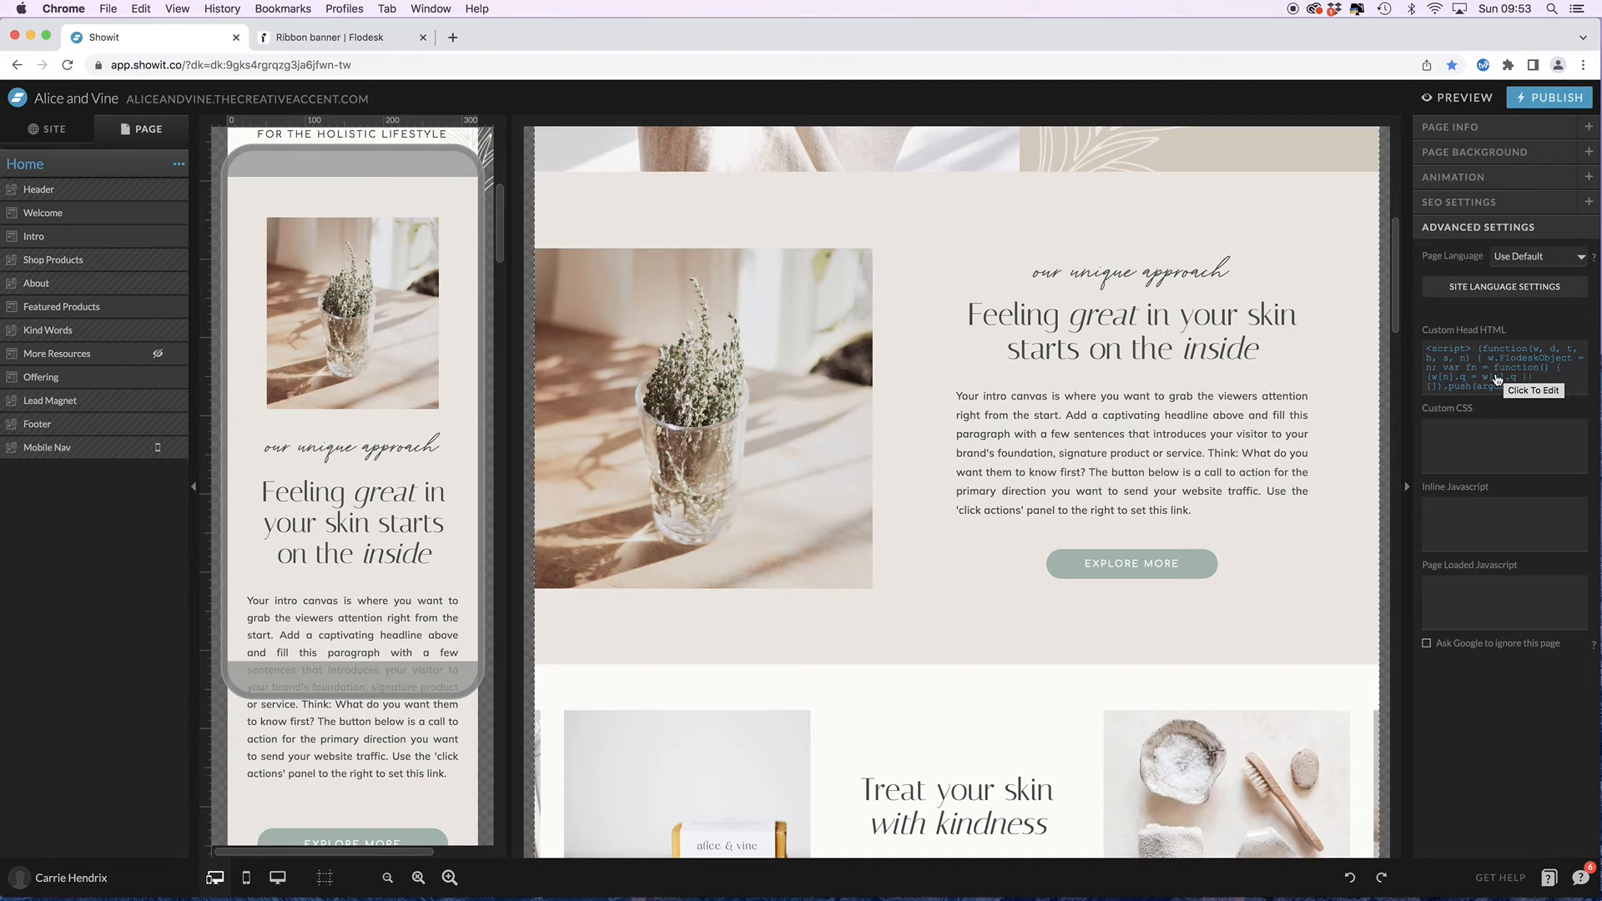
left_click(1498, 379)
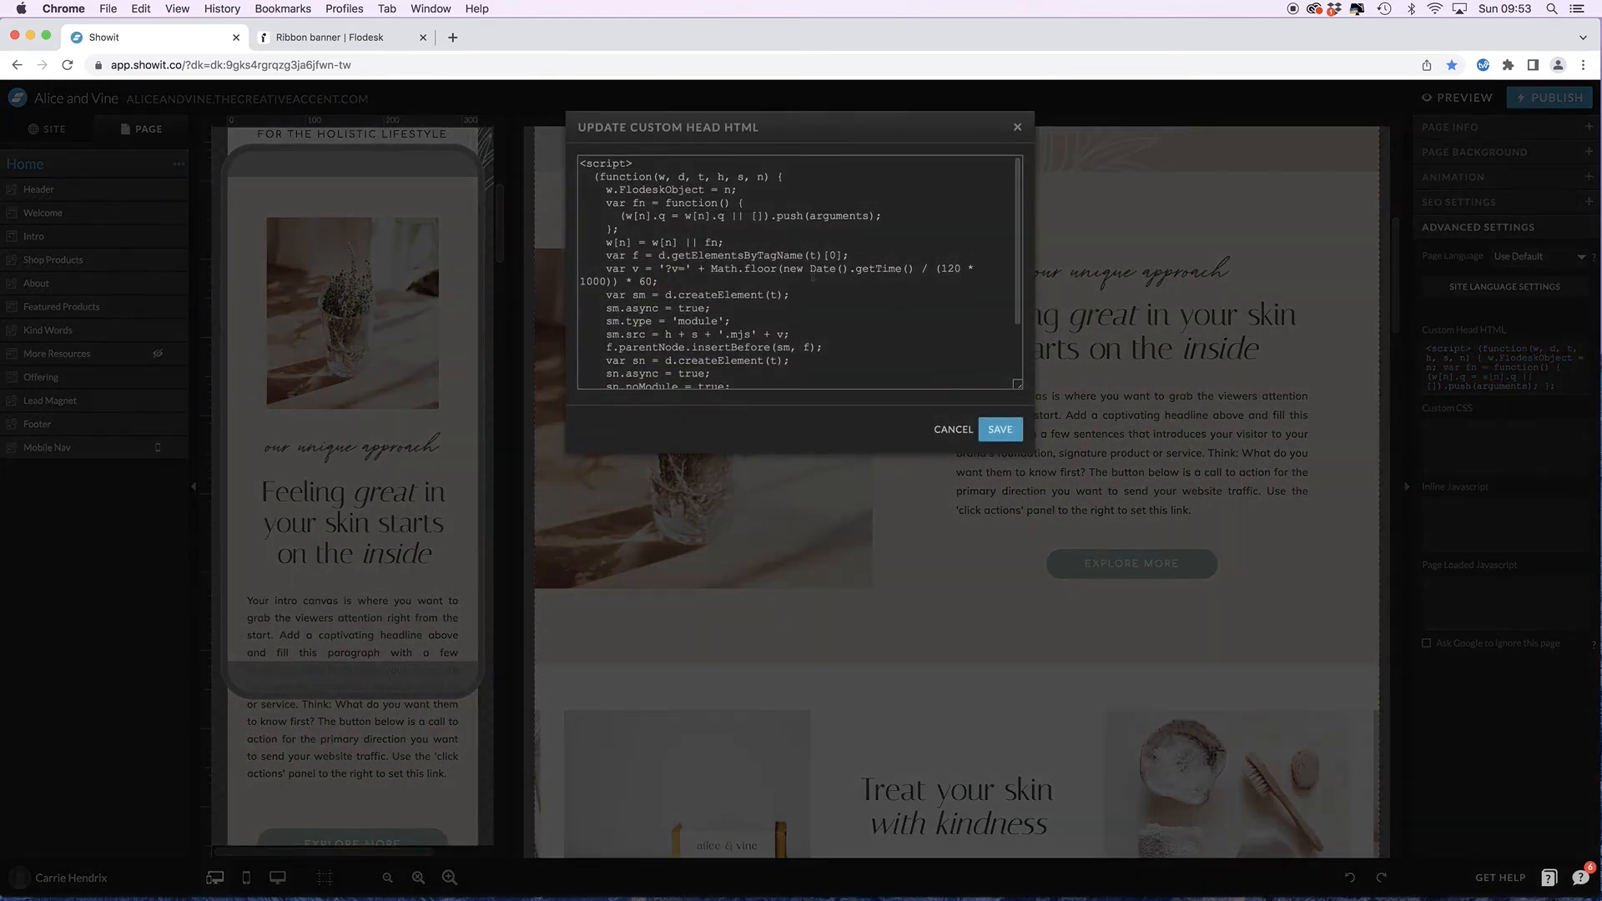
scroll(712, 233, "down", 5)
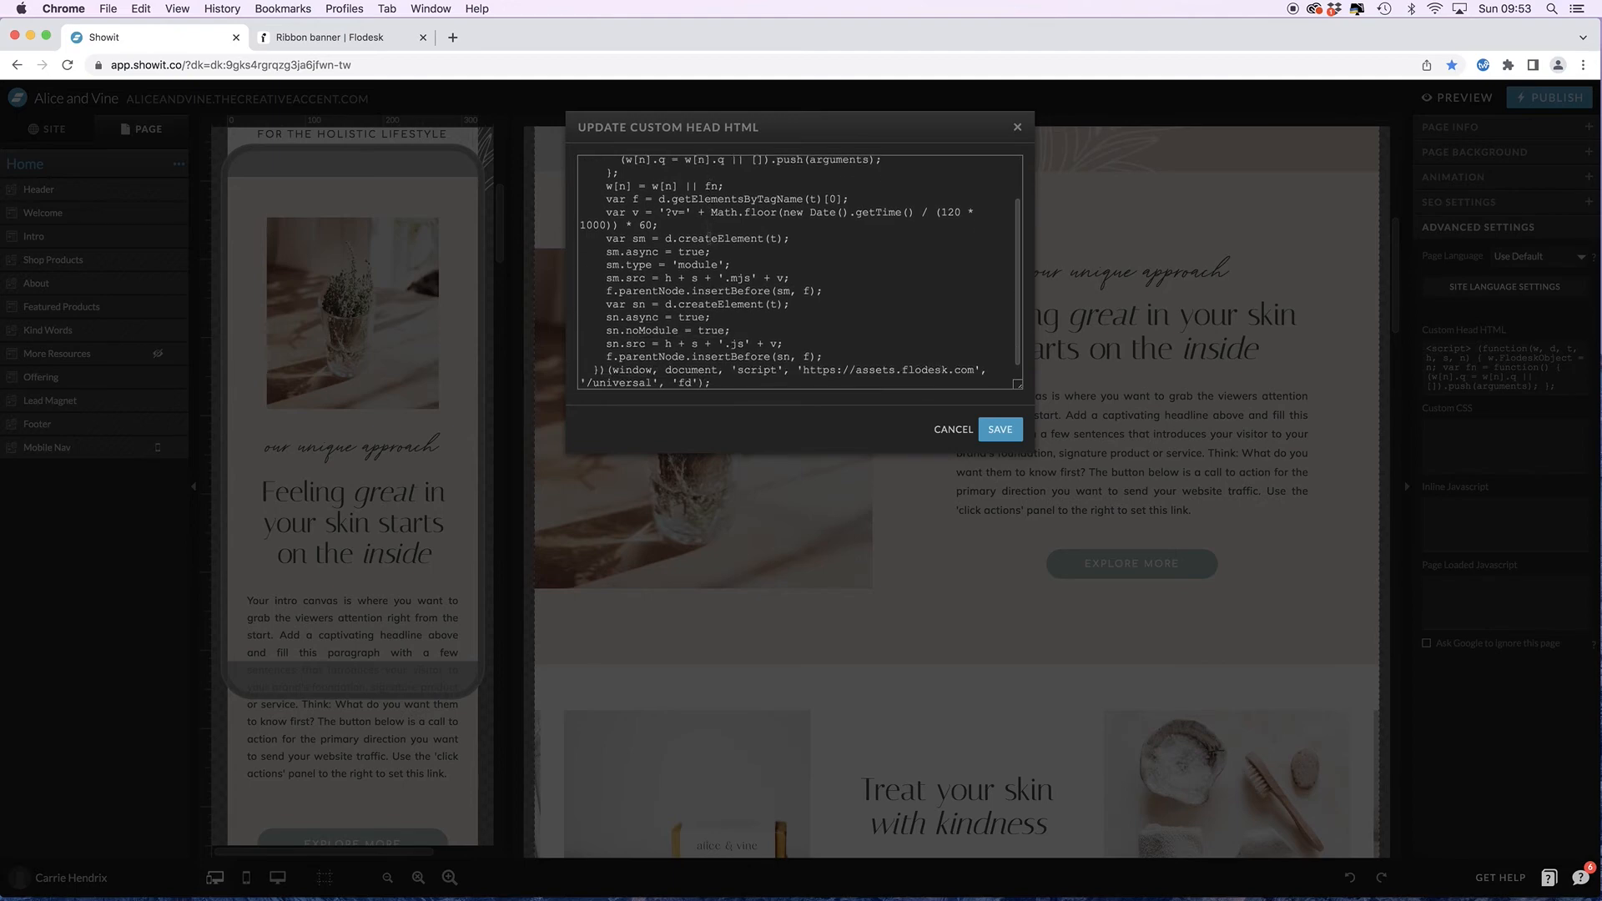
left_click(947, 429)
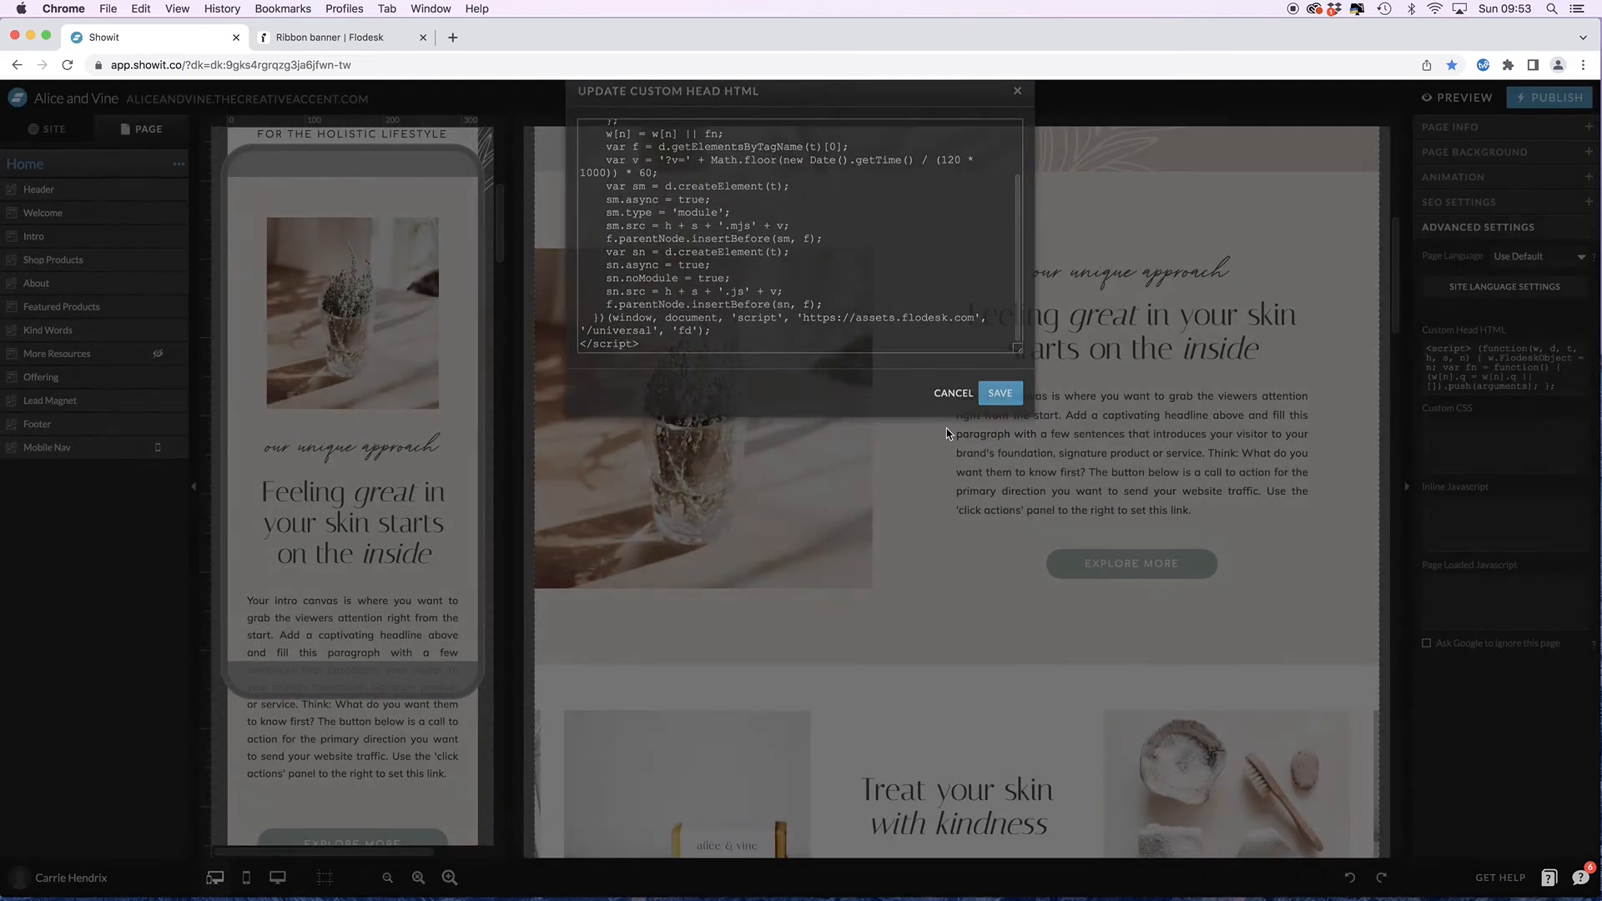
- Paste the copied Flodesk header code into the About-1 page's Custom Head HTML and save it
left_click(67, 132)
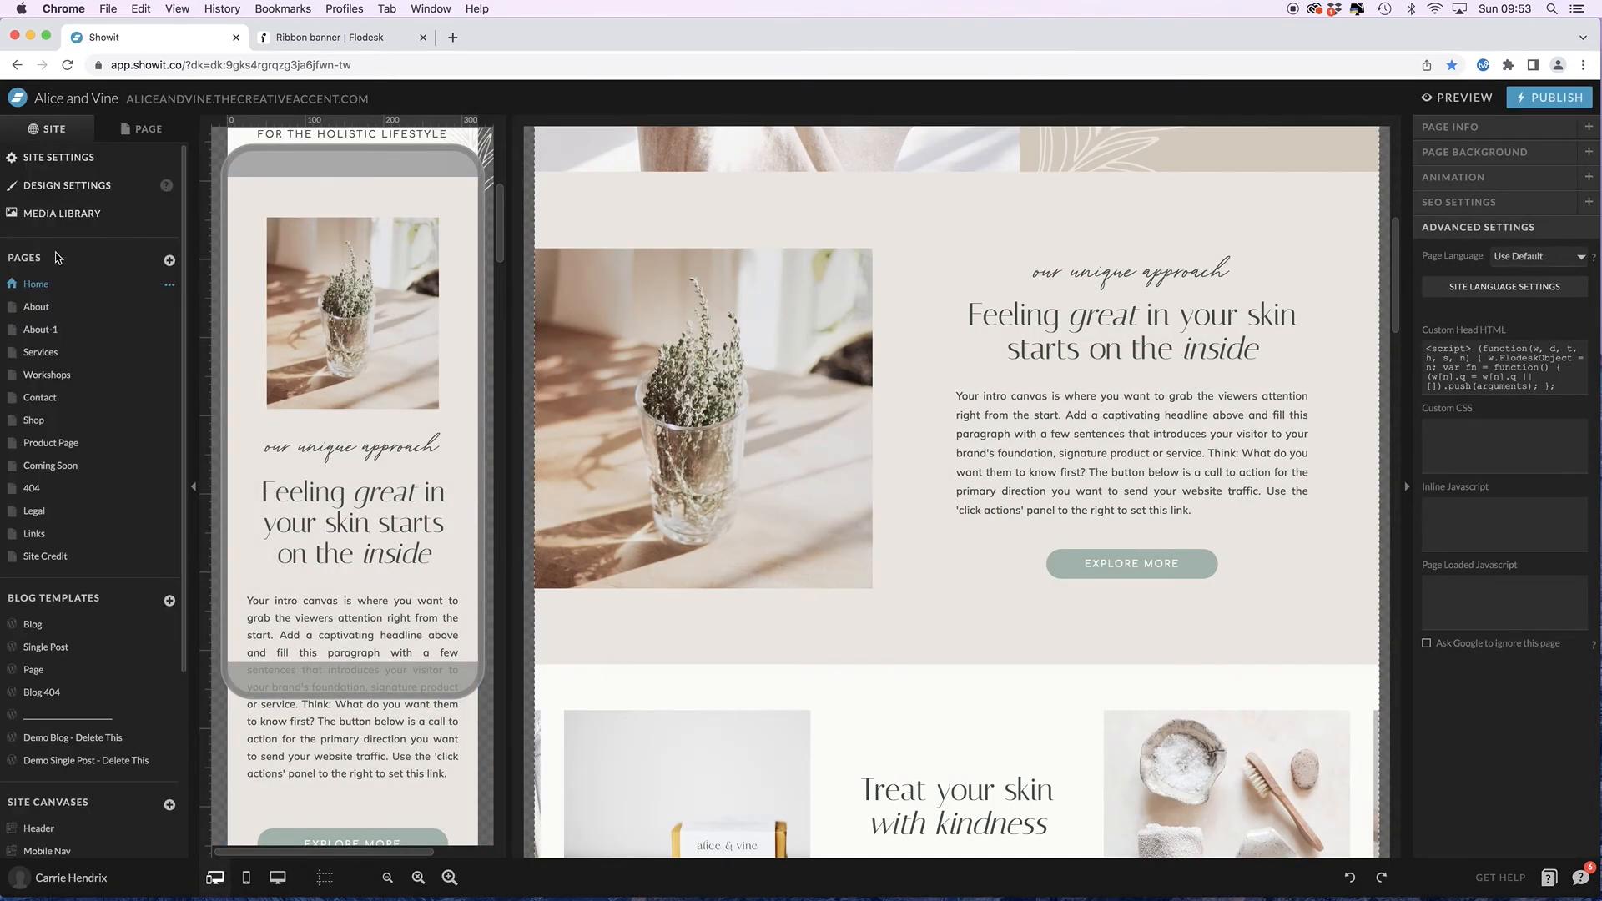
left_click(44, 330)
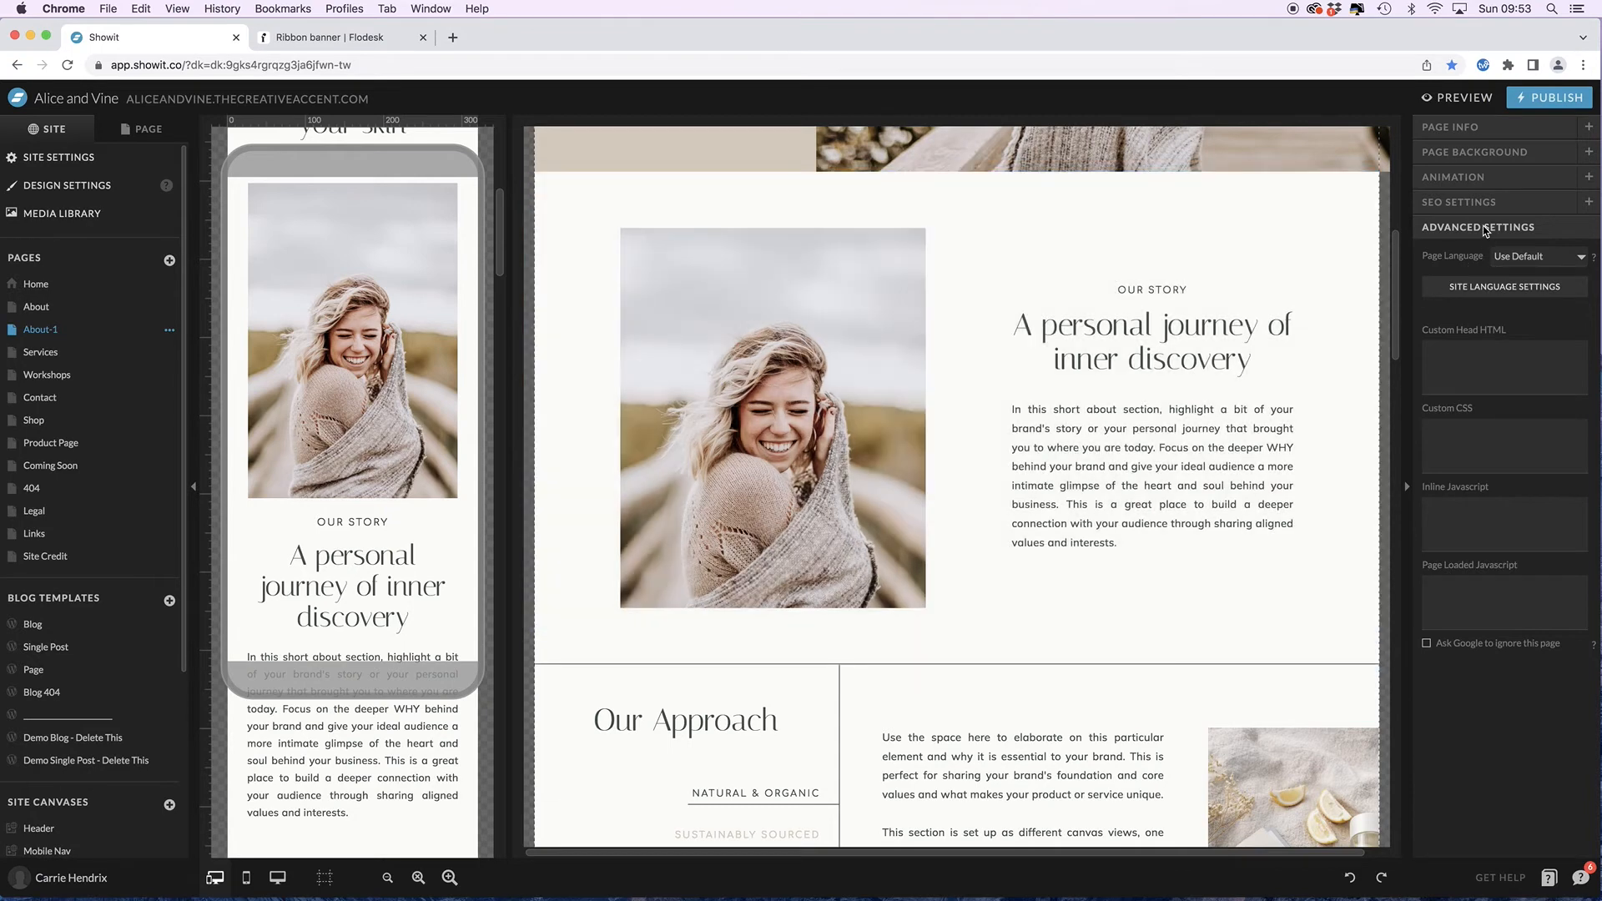
left_click(1468, 363)
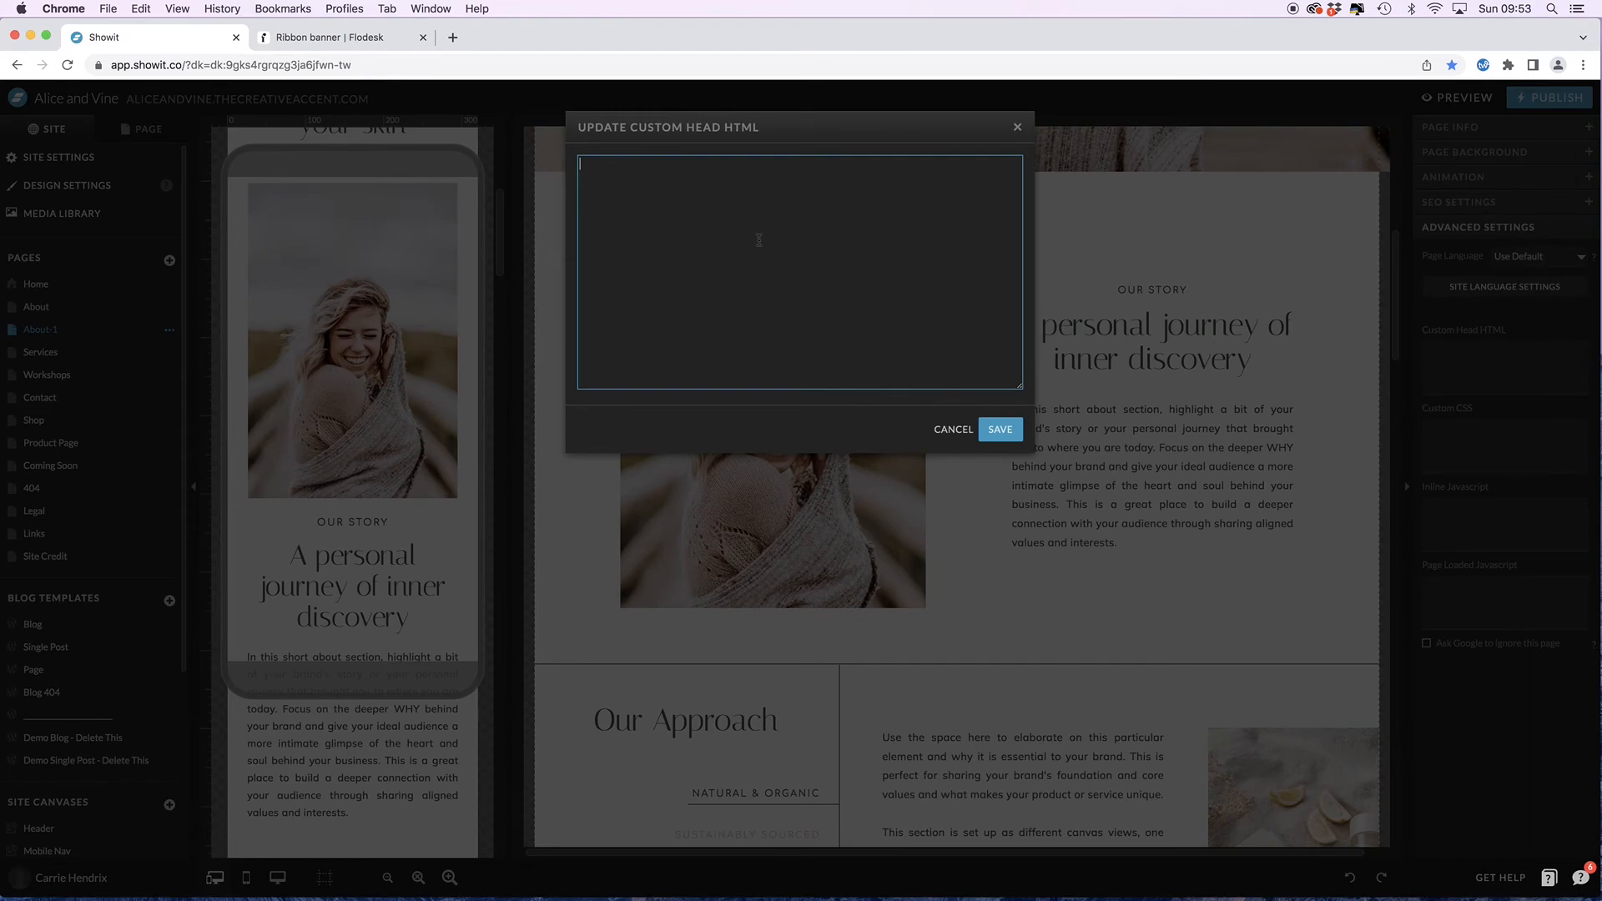
key("super+v")
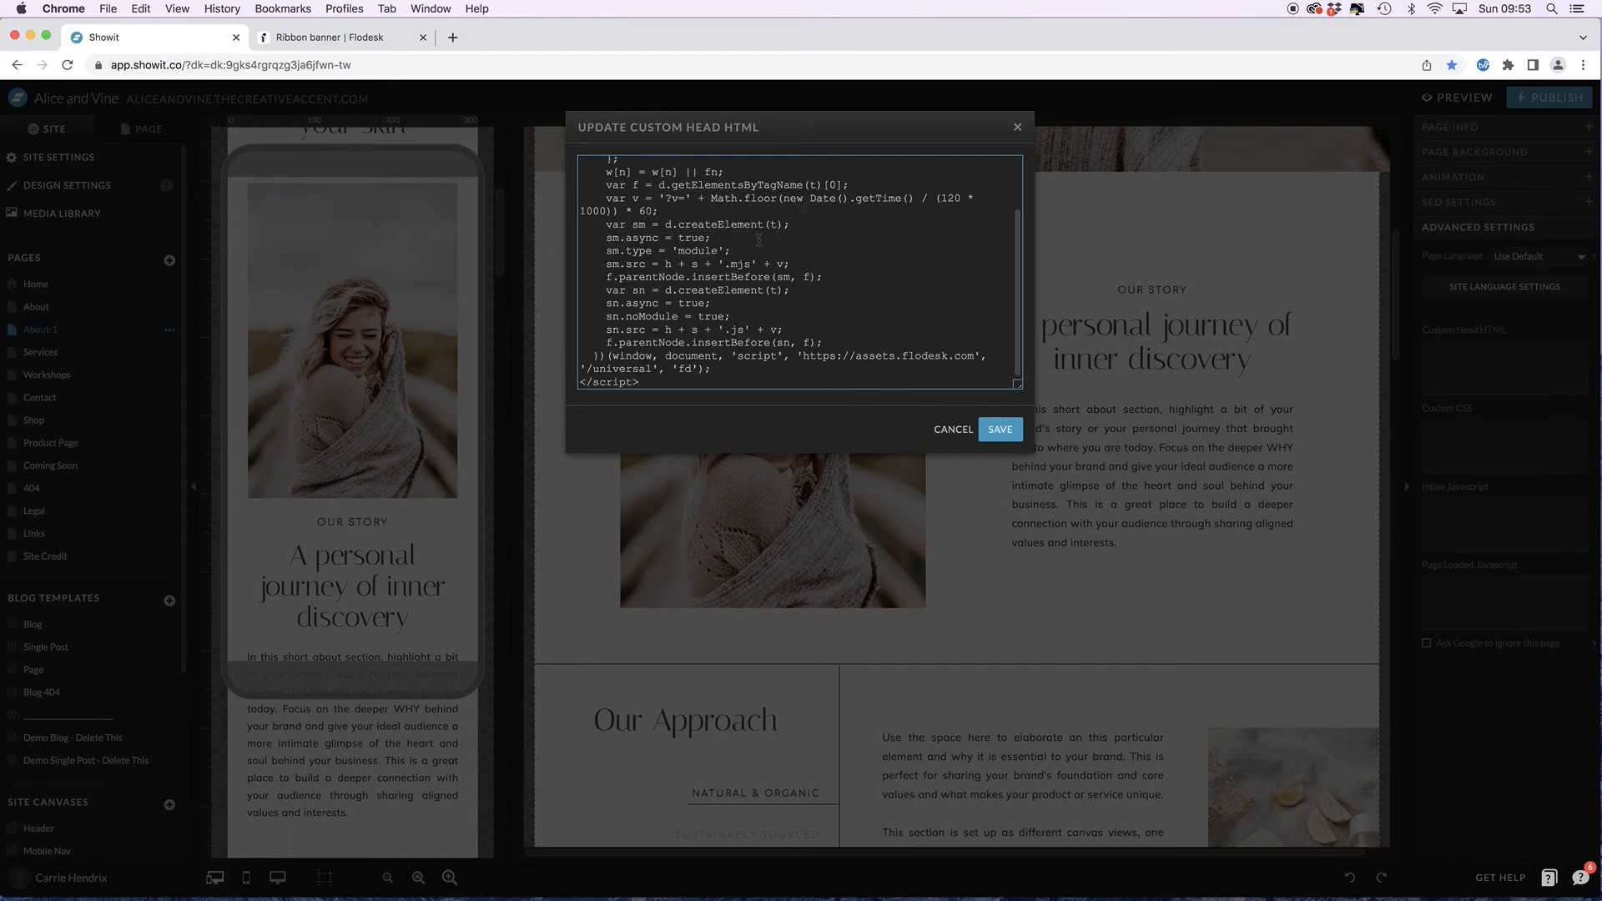
left_click(1000, 431)
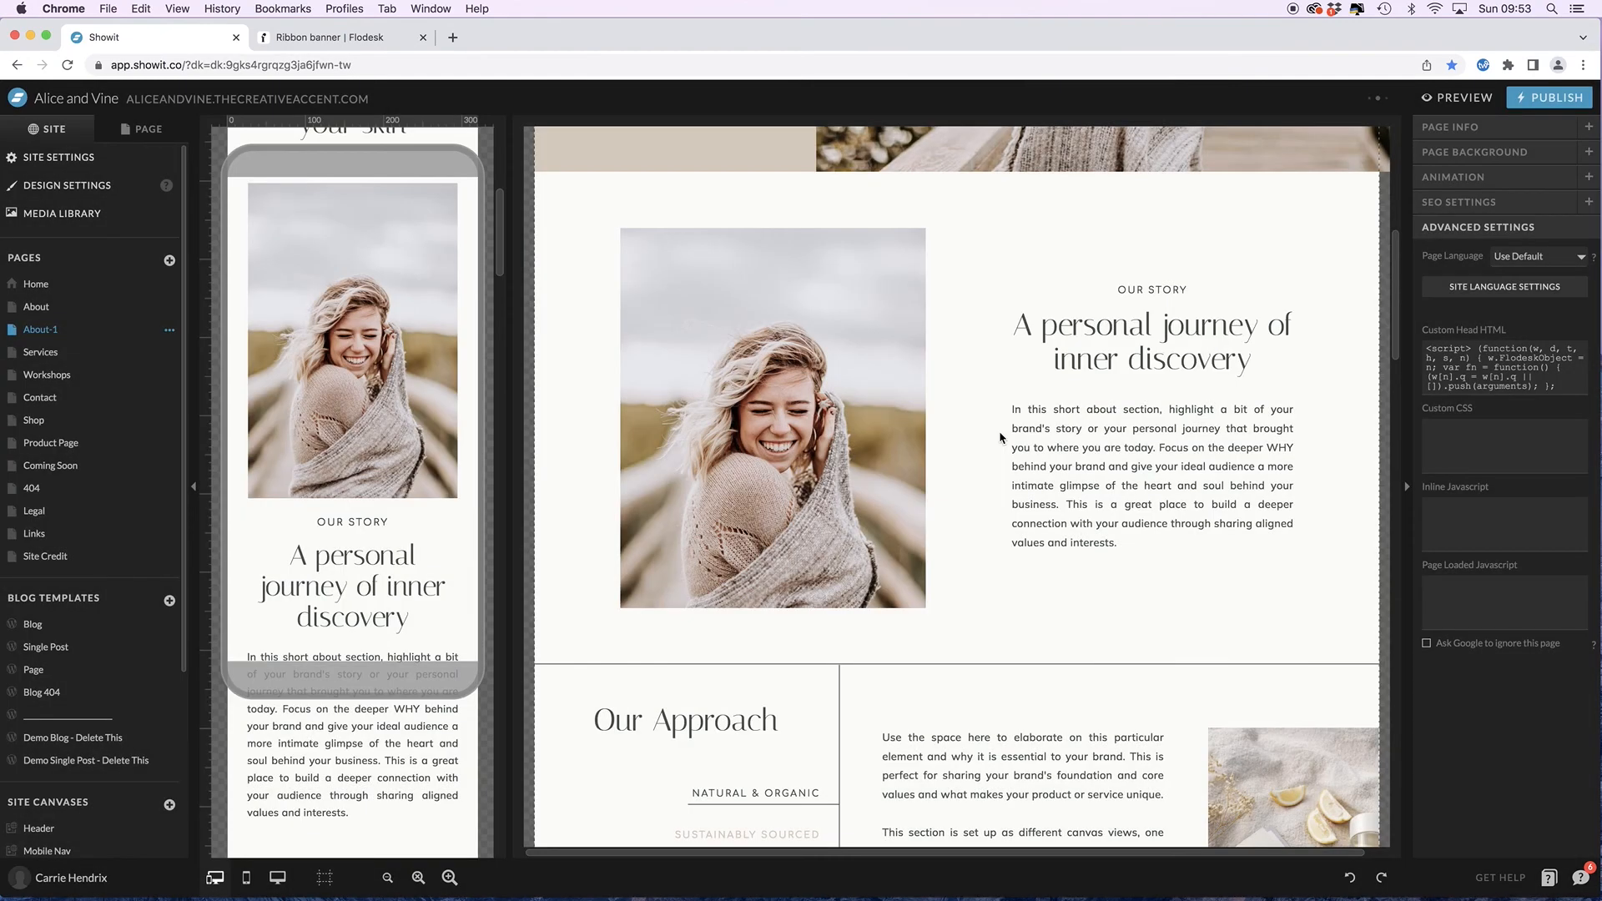
- Add a blank canvas to the About-1 page
scroll(1000, 436, "down", 10)
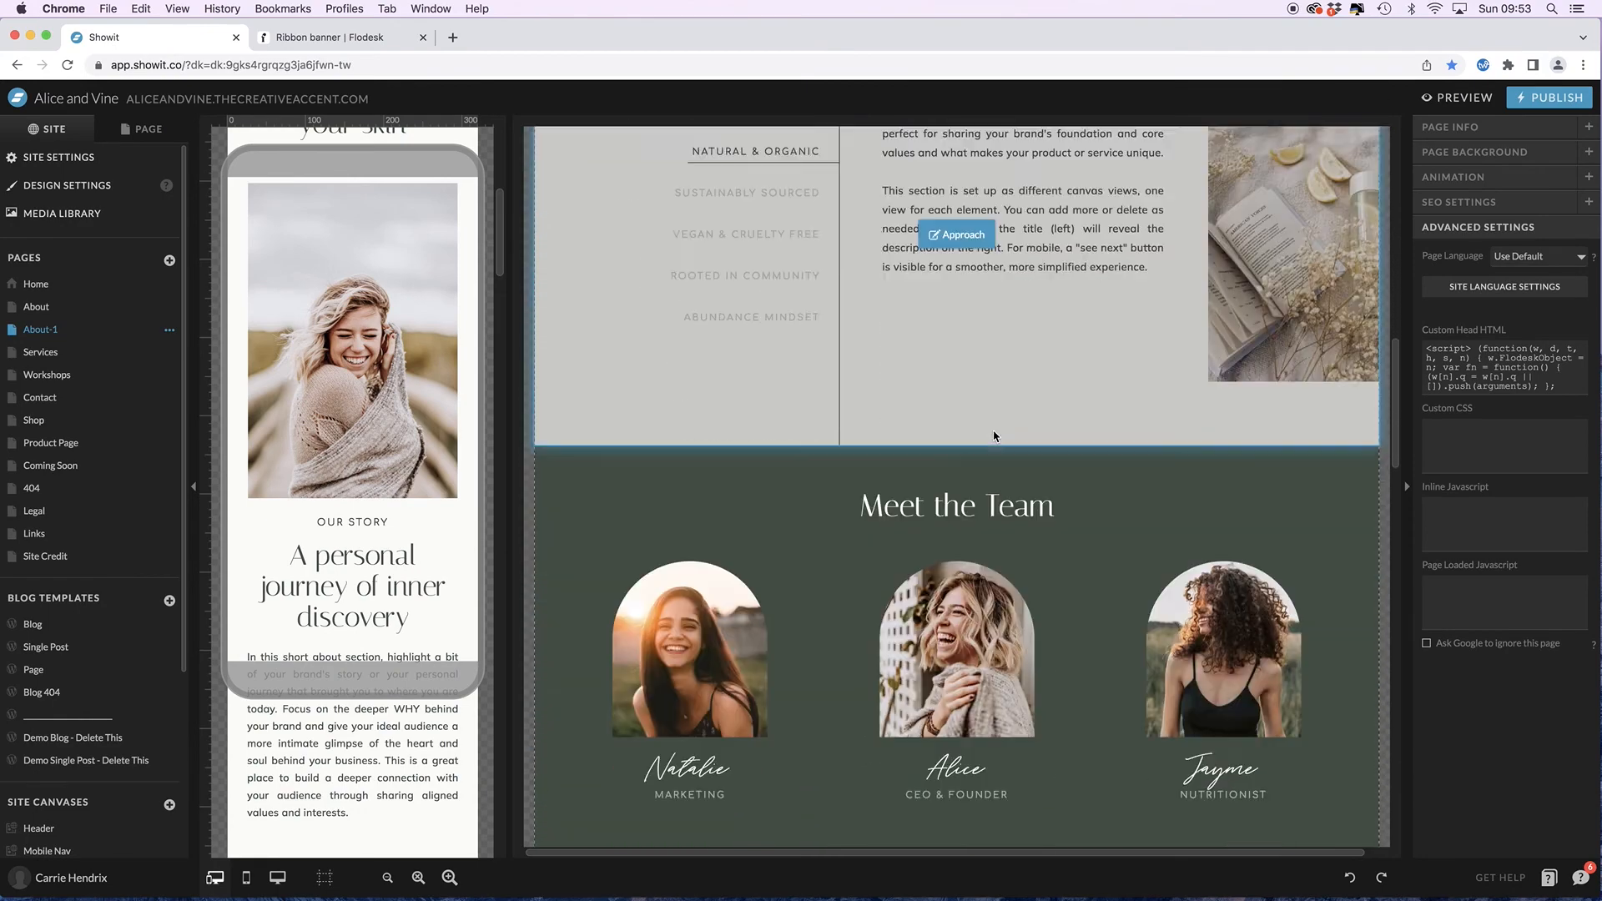
scroll(995, 437, "down", 15)
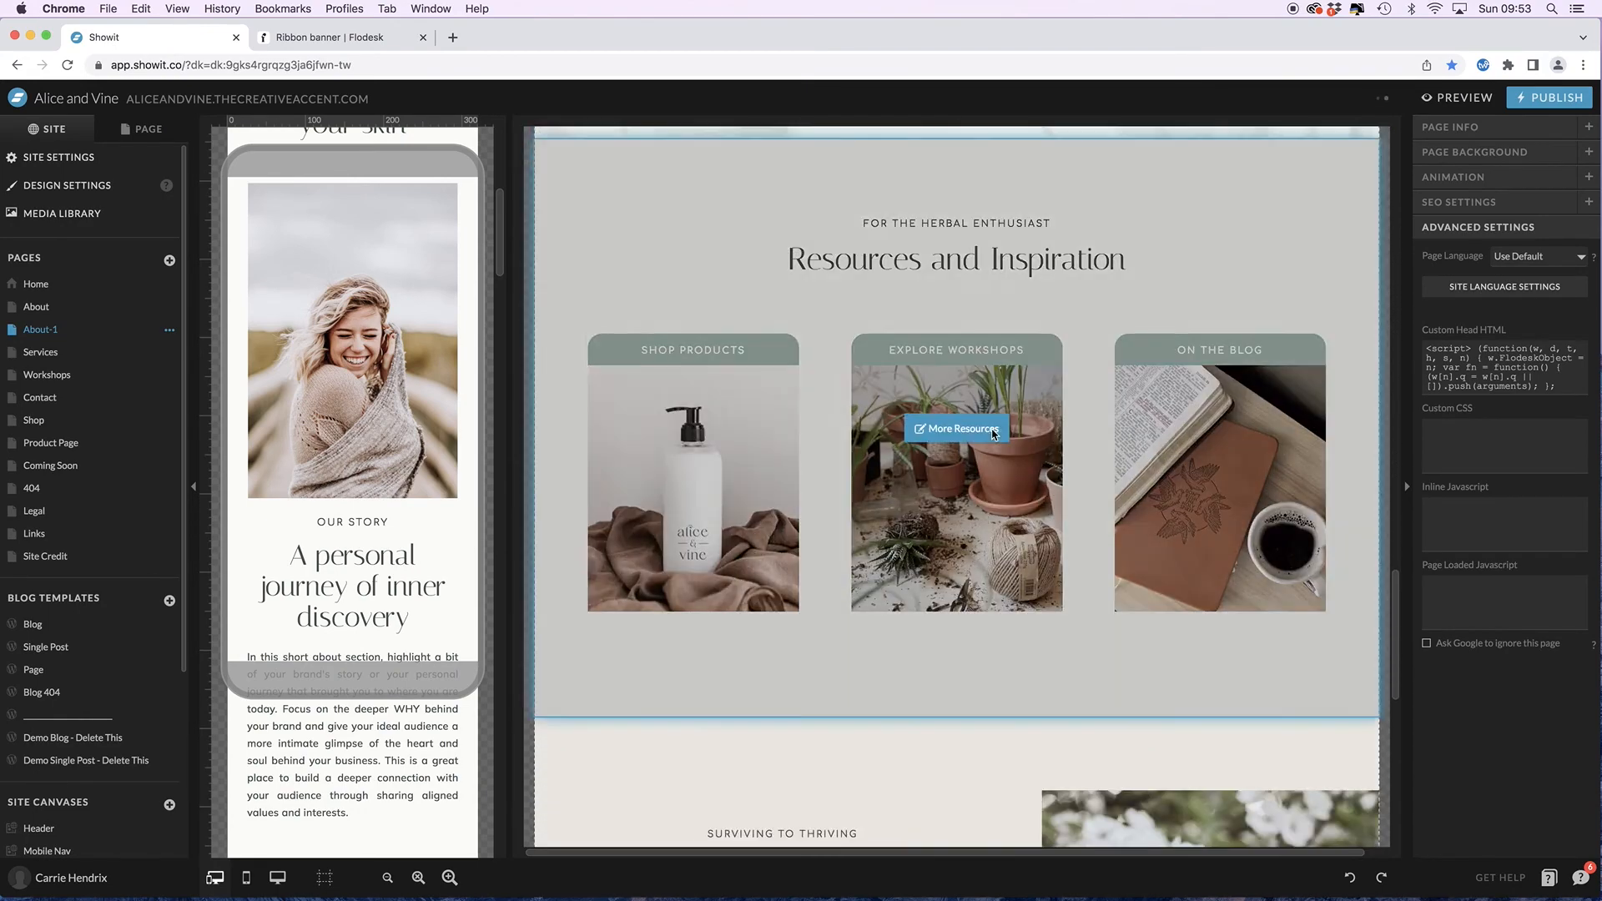
scroll(989, 430, "down", 2)
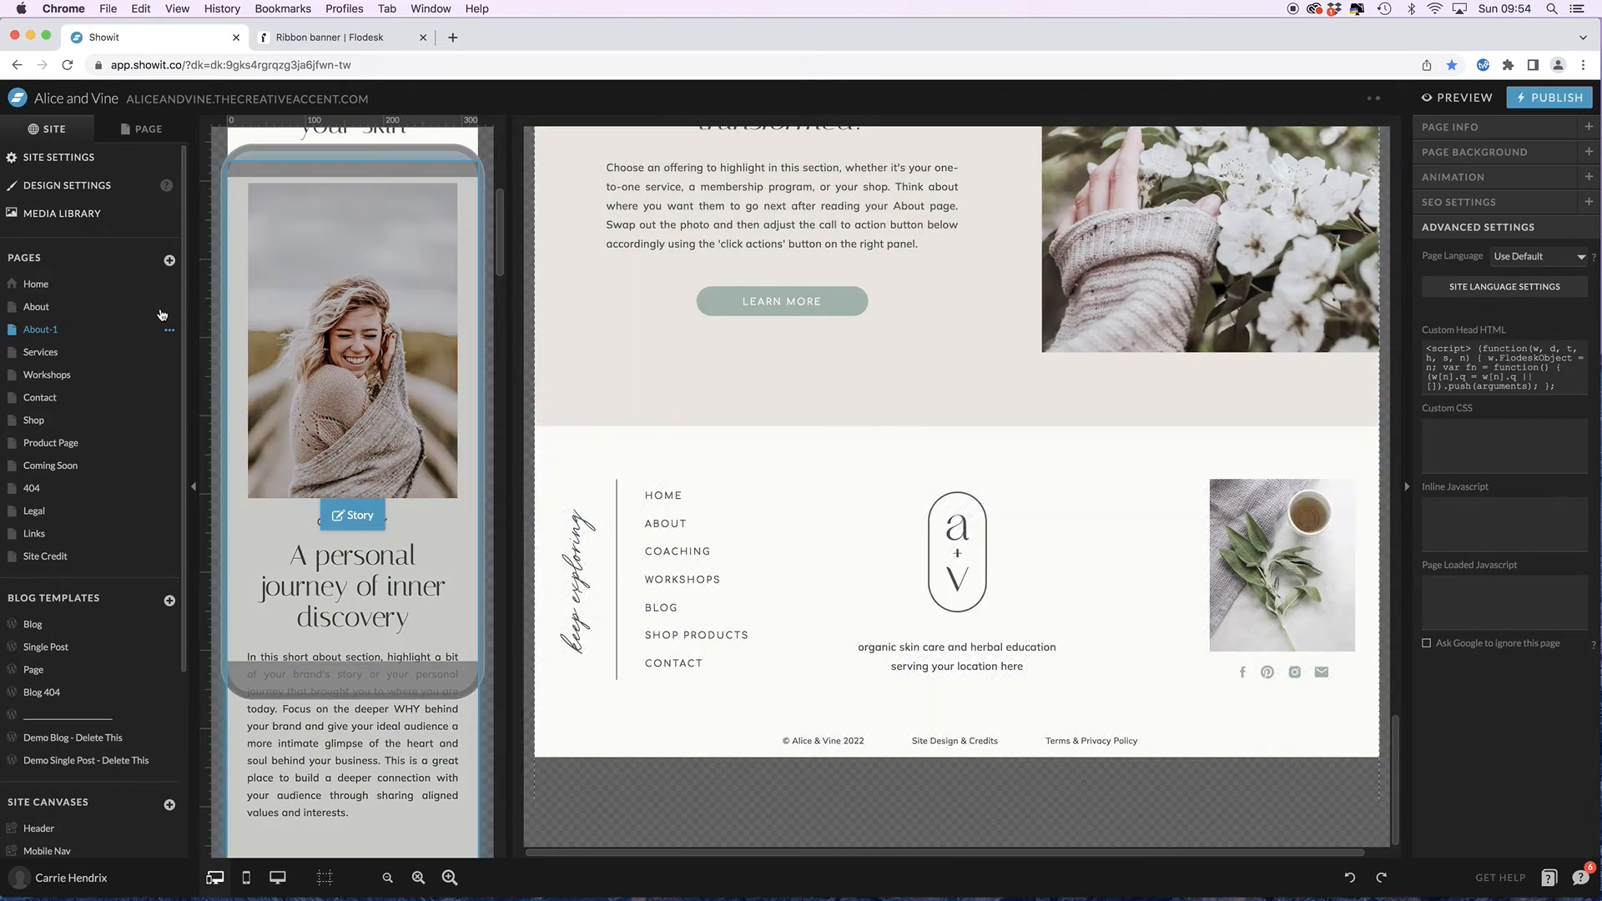
left_click(155, 130)
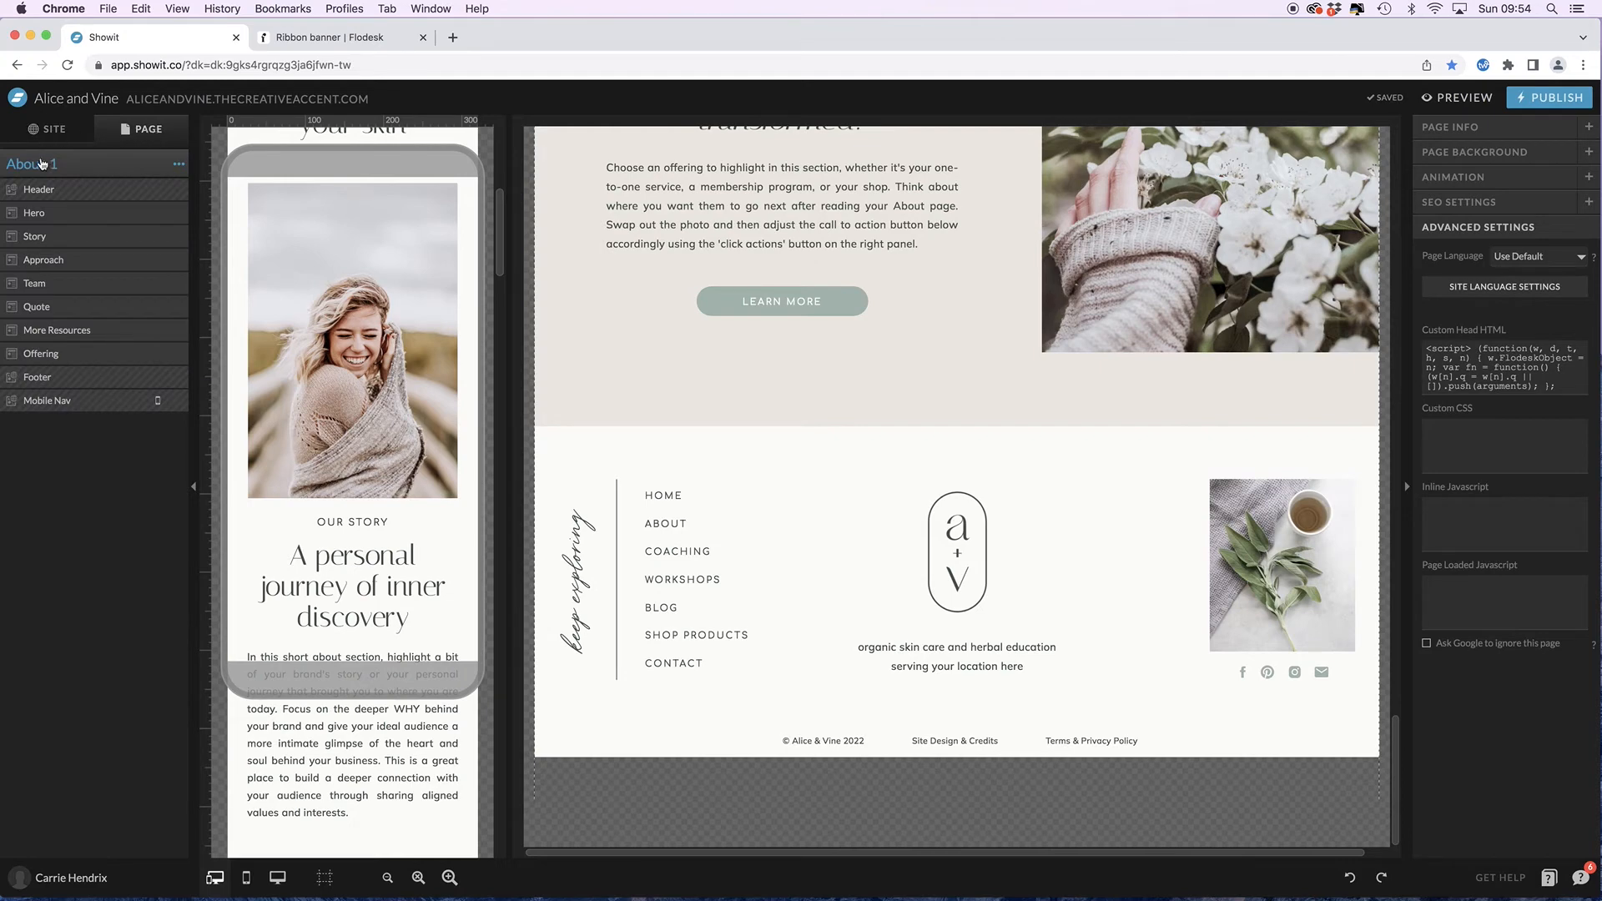
left_click(179, 165)
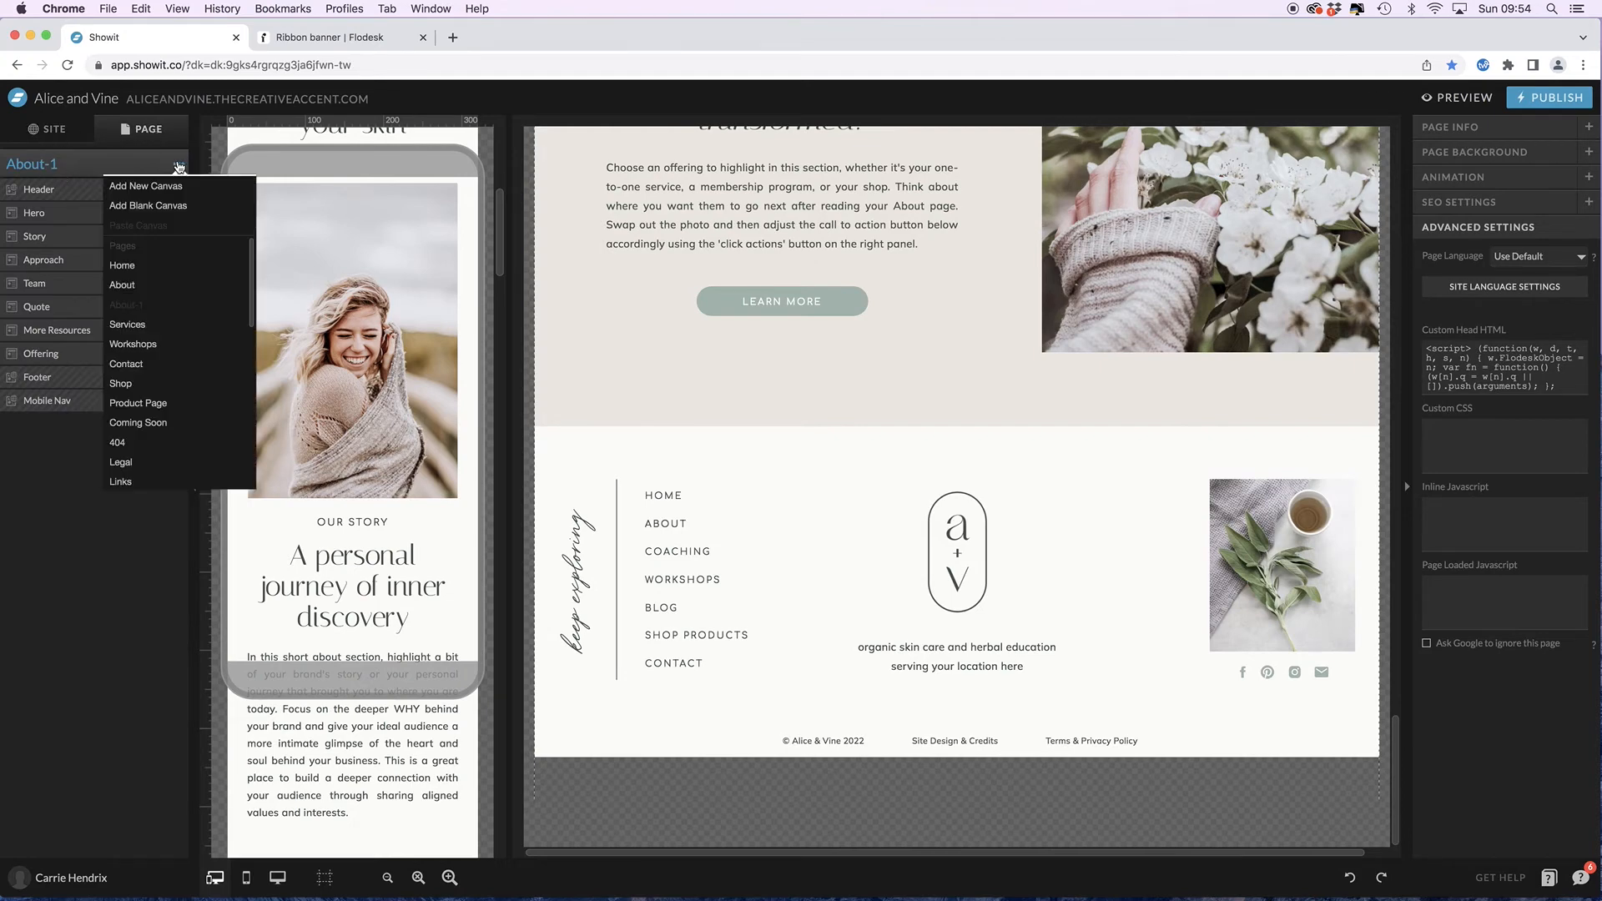
left_click(150, 207)
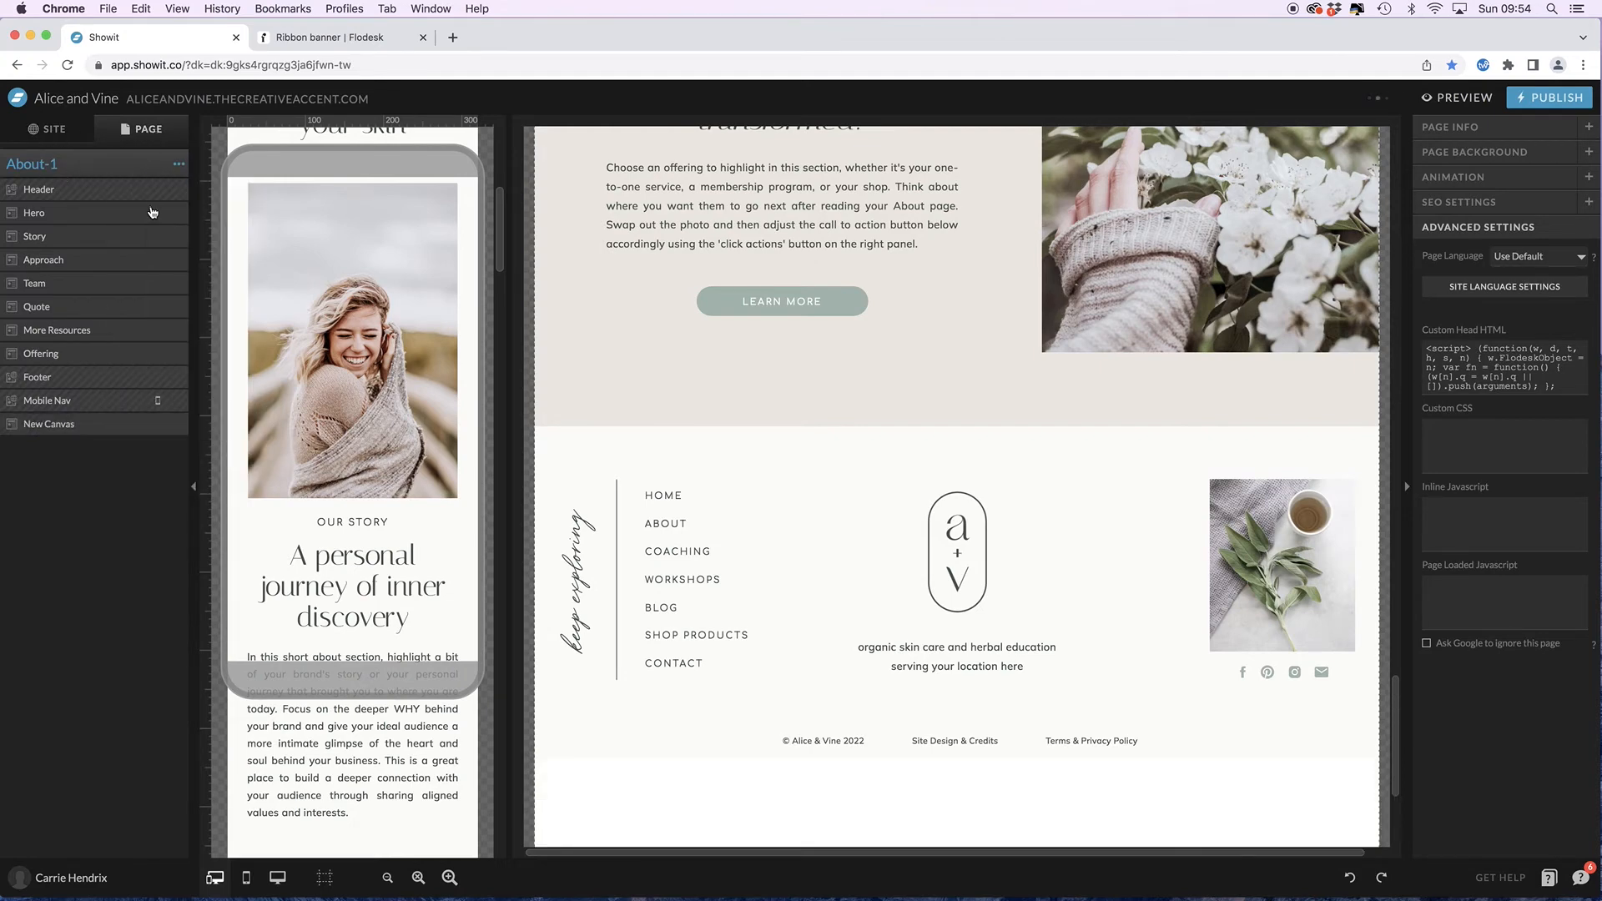
- Rename the new canvas as Sign up and move it directly above the Footer canvas
left_click(48, 425)
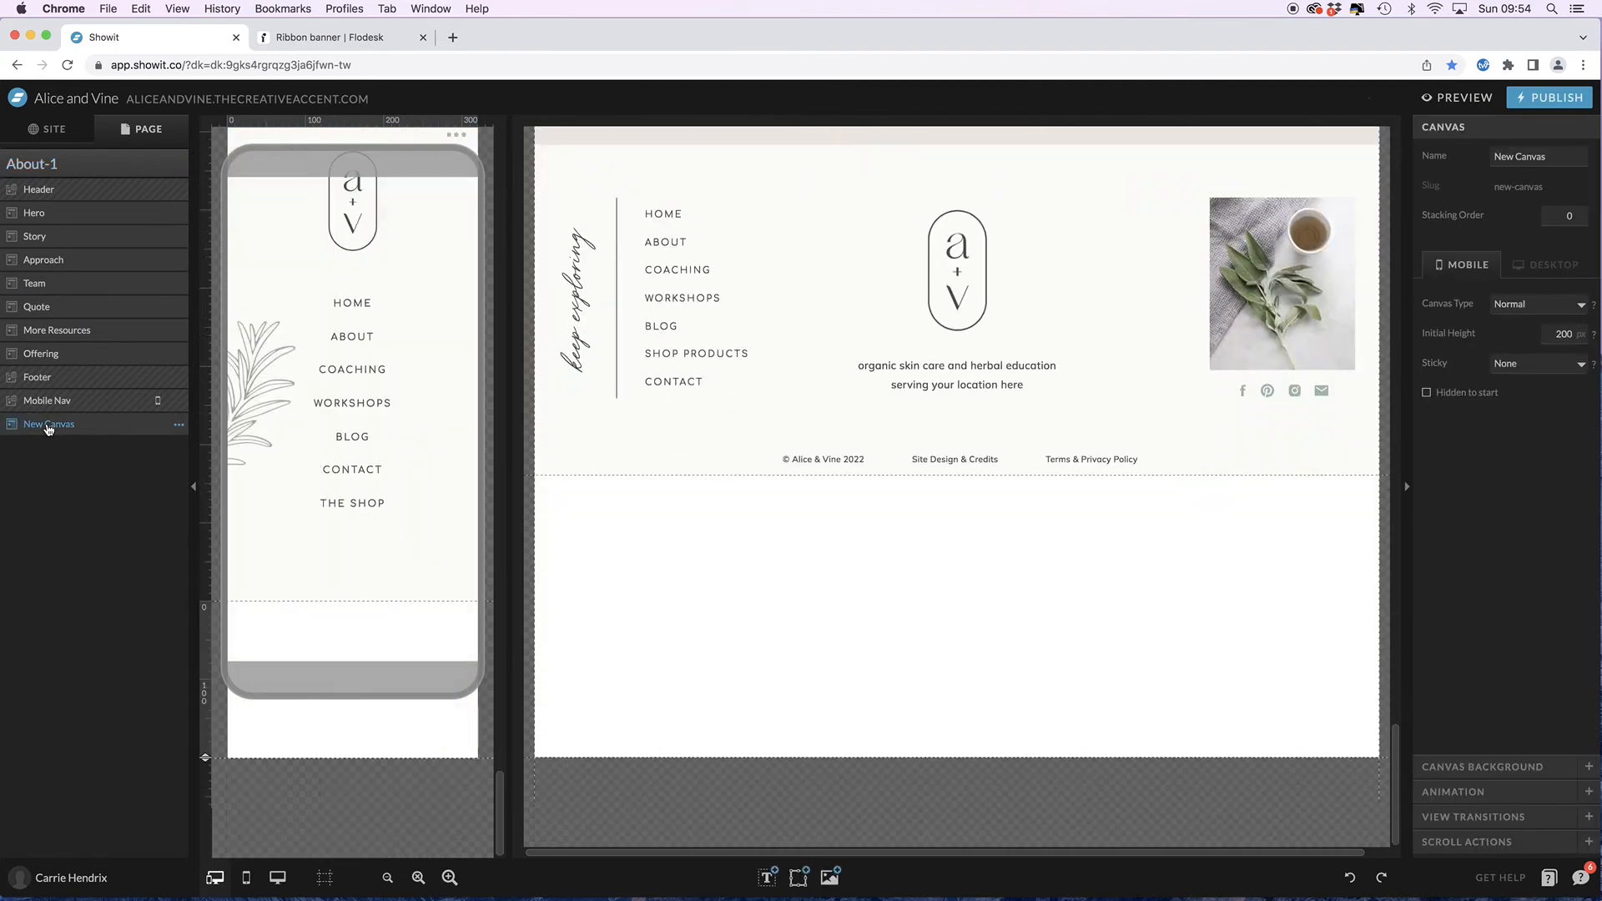
double_click(48, 425)
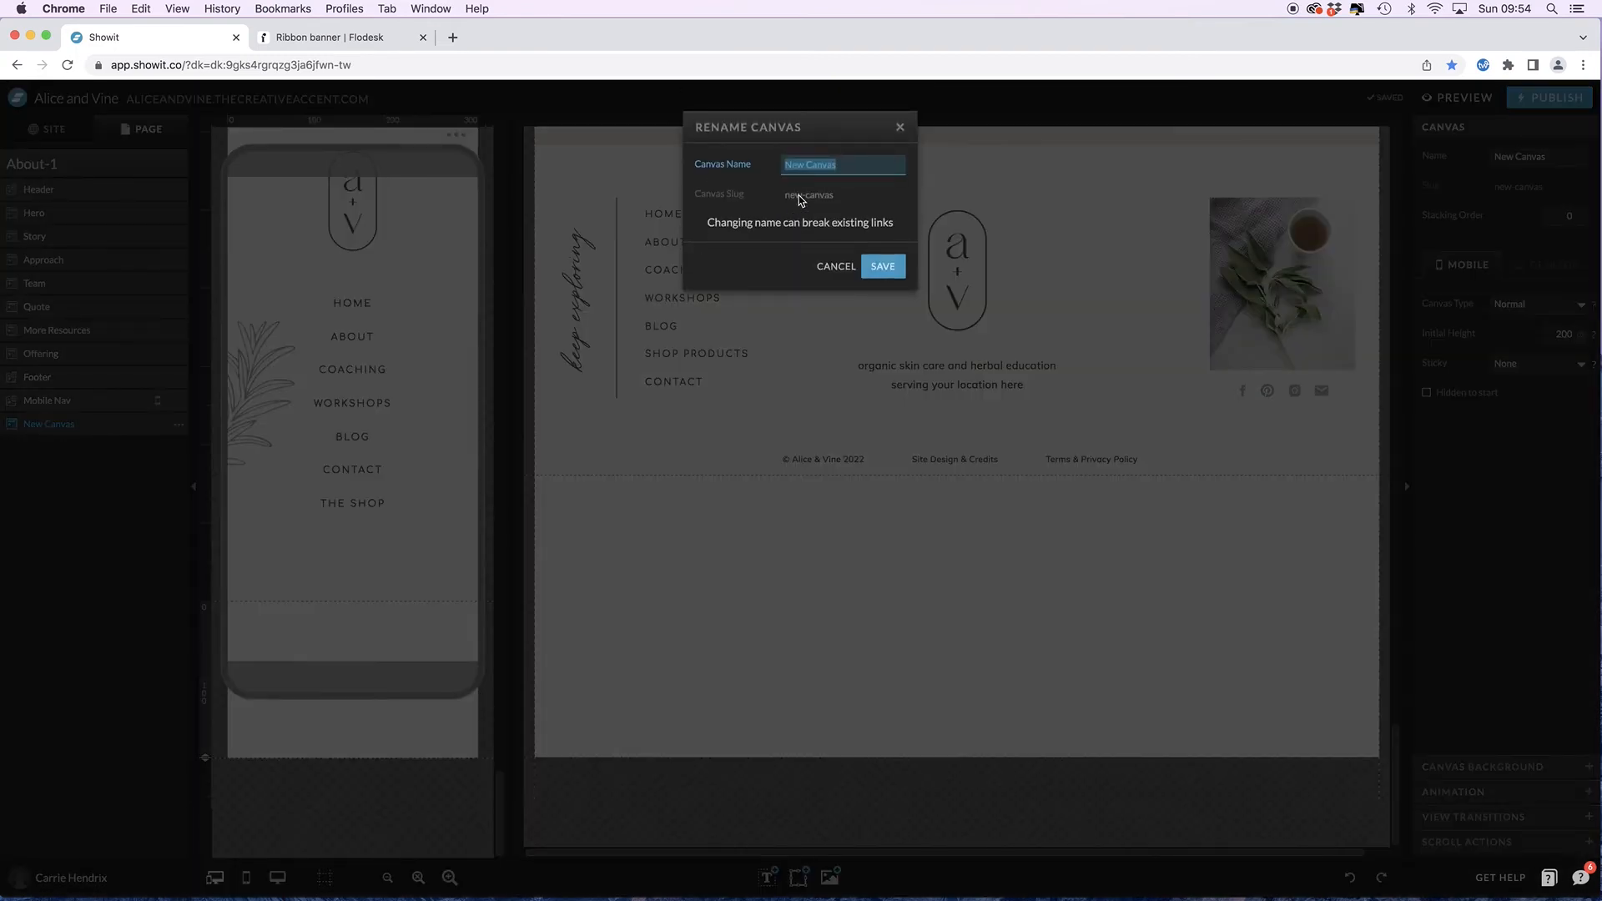
type("Sign up")
key("Return")
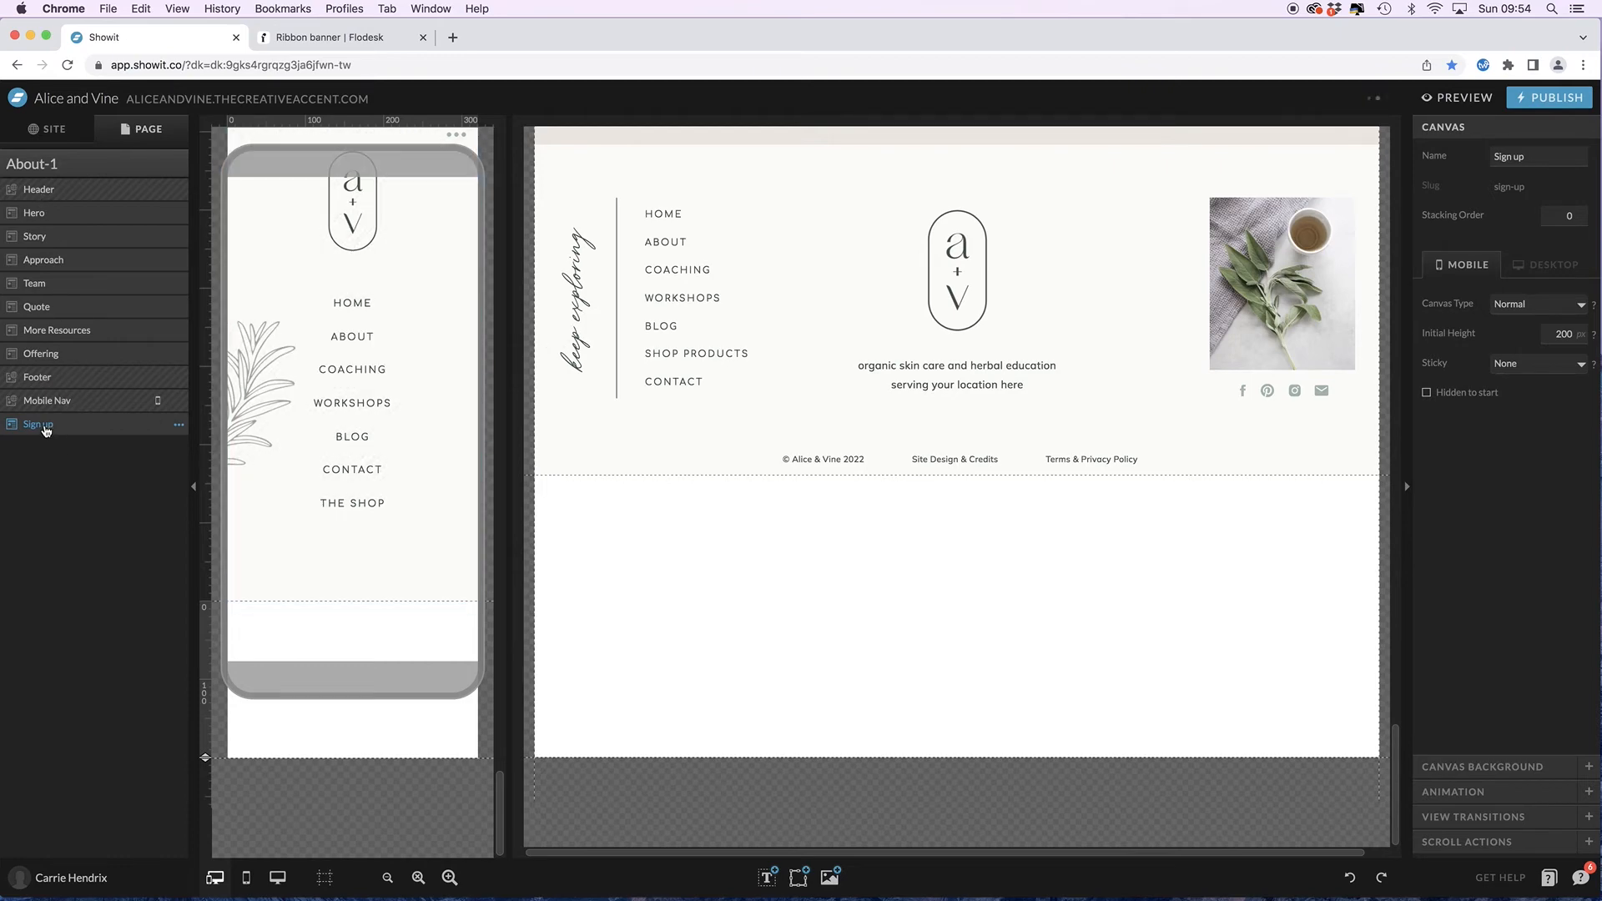
left_click_drag(45, 427, 94, 377)
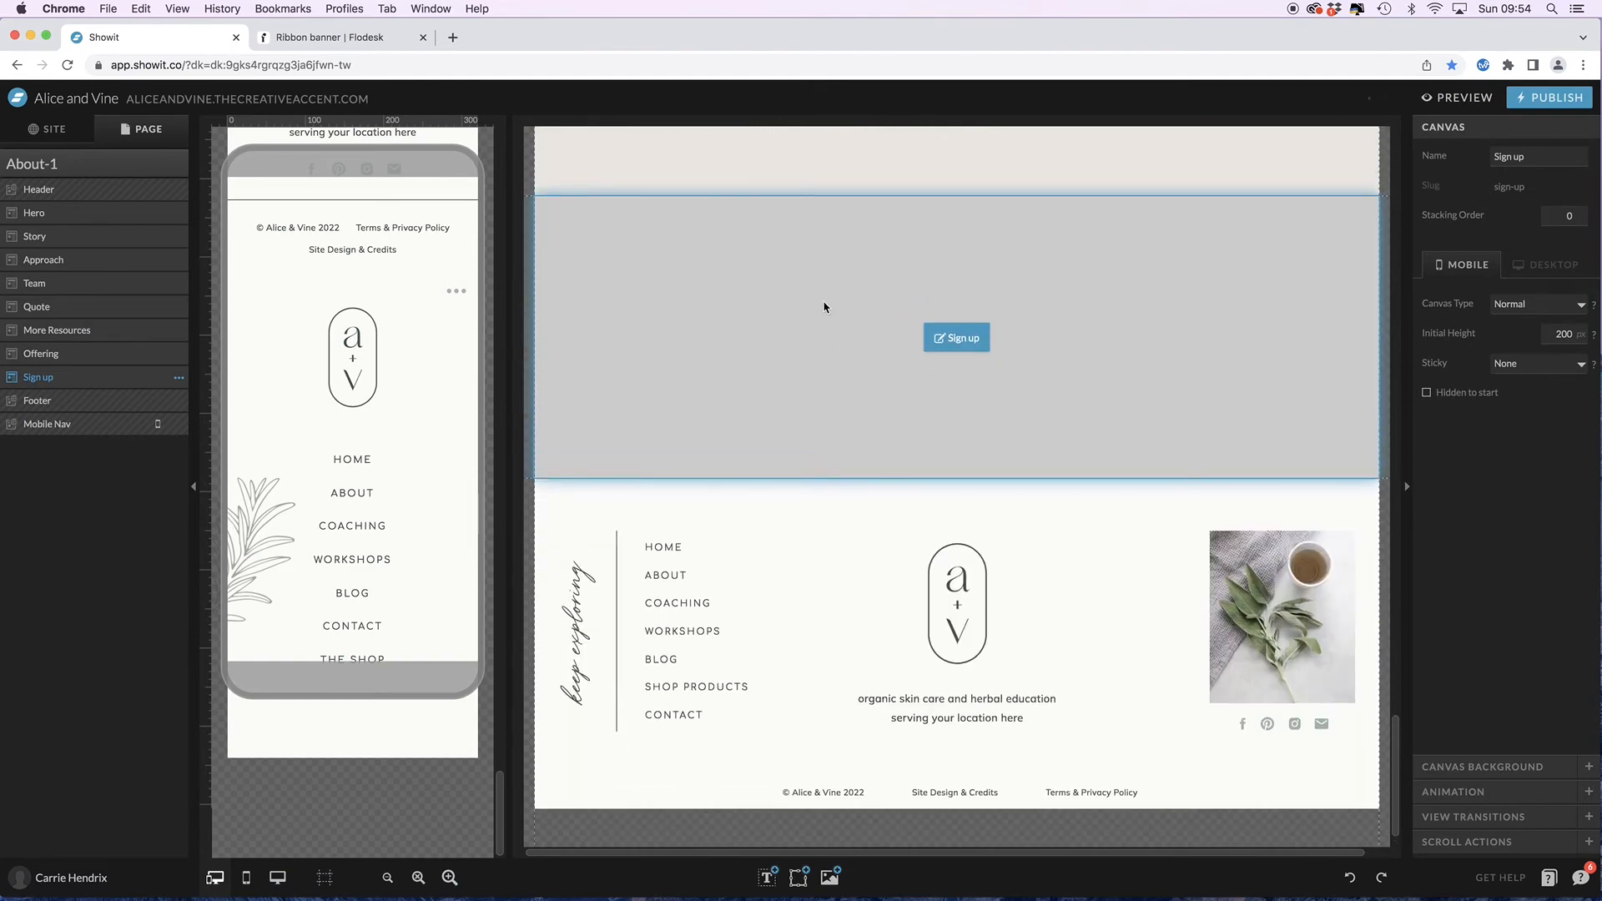
- Set the Sign up canvas's desktop background to the dark green palette color 1
left_click(826, 304)
left_click(858, 285)
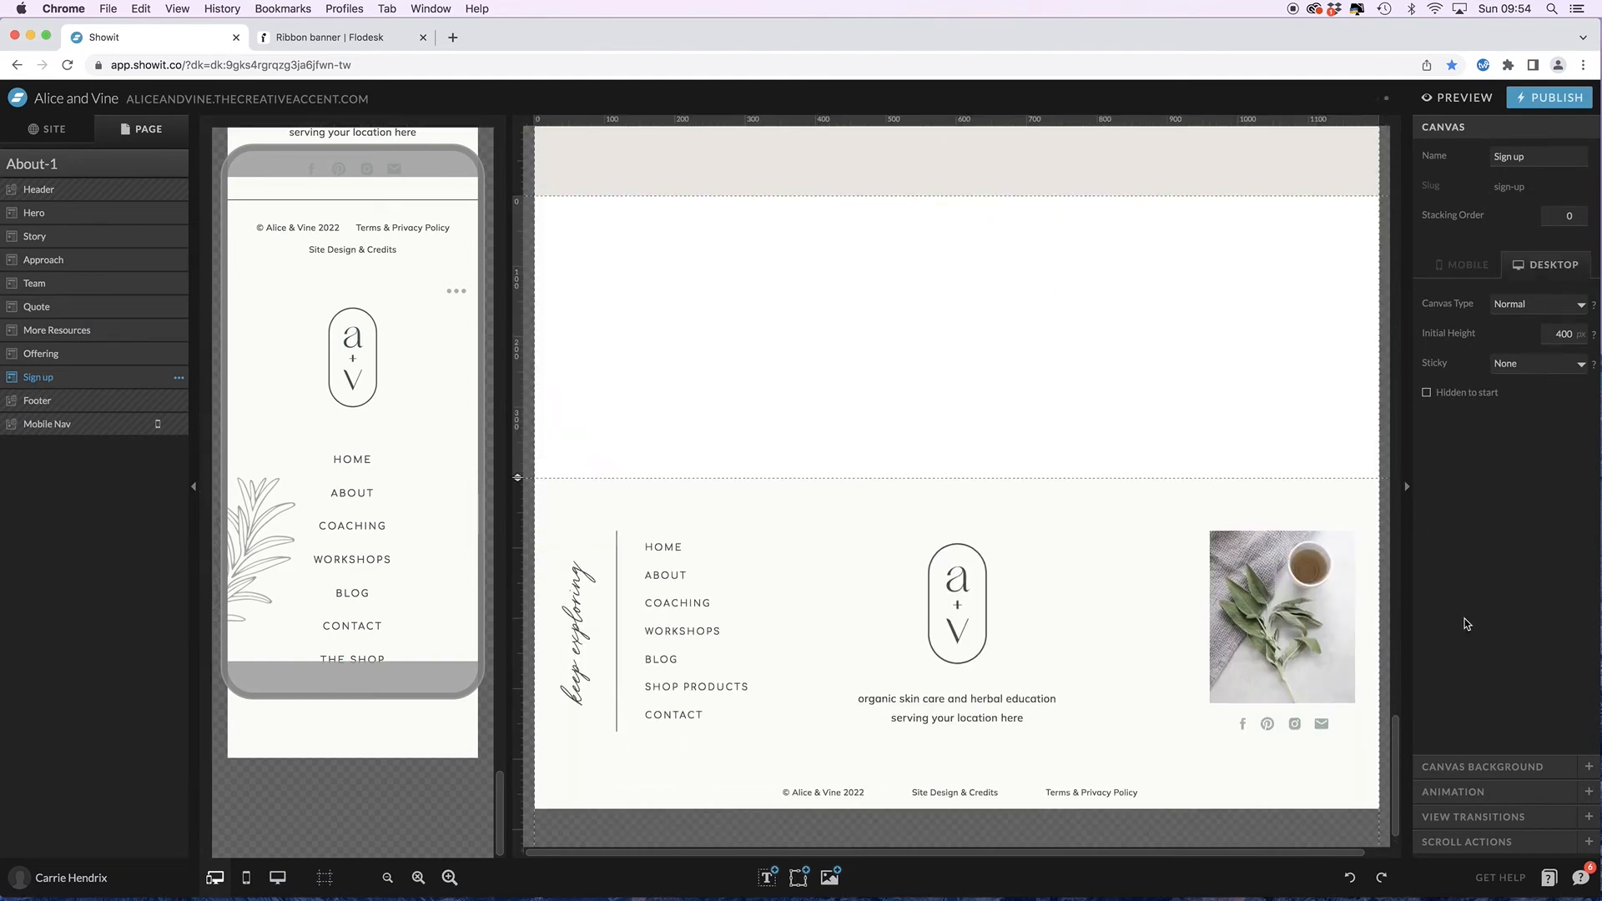
left_click(1458, 768)
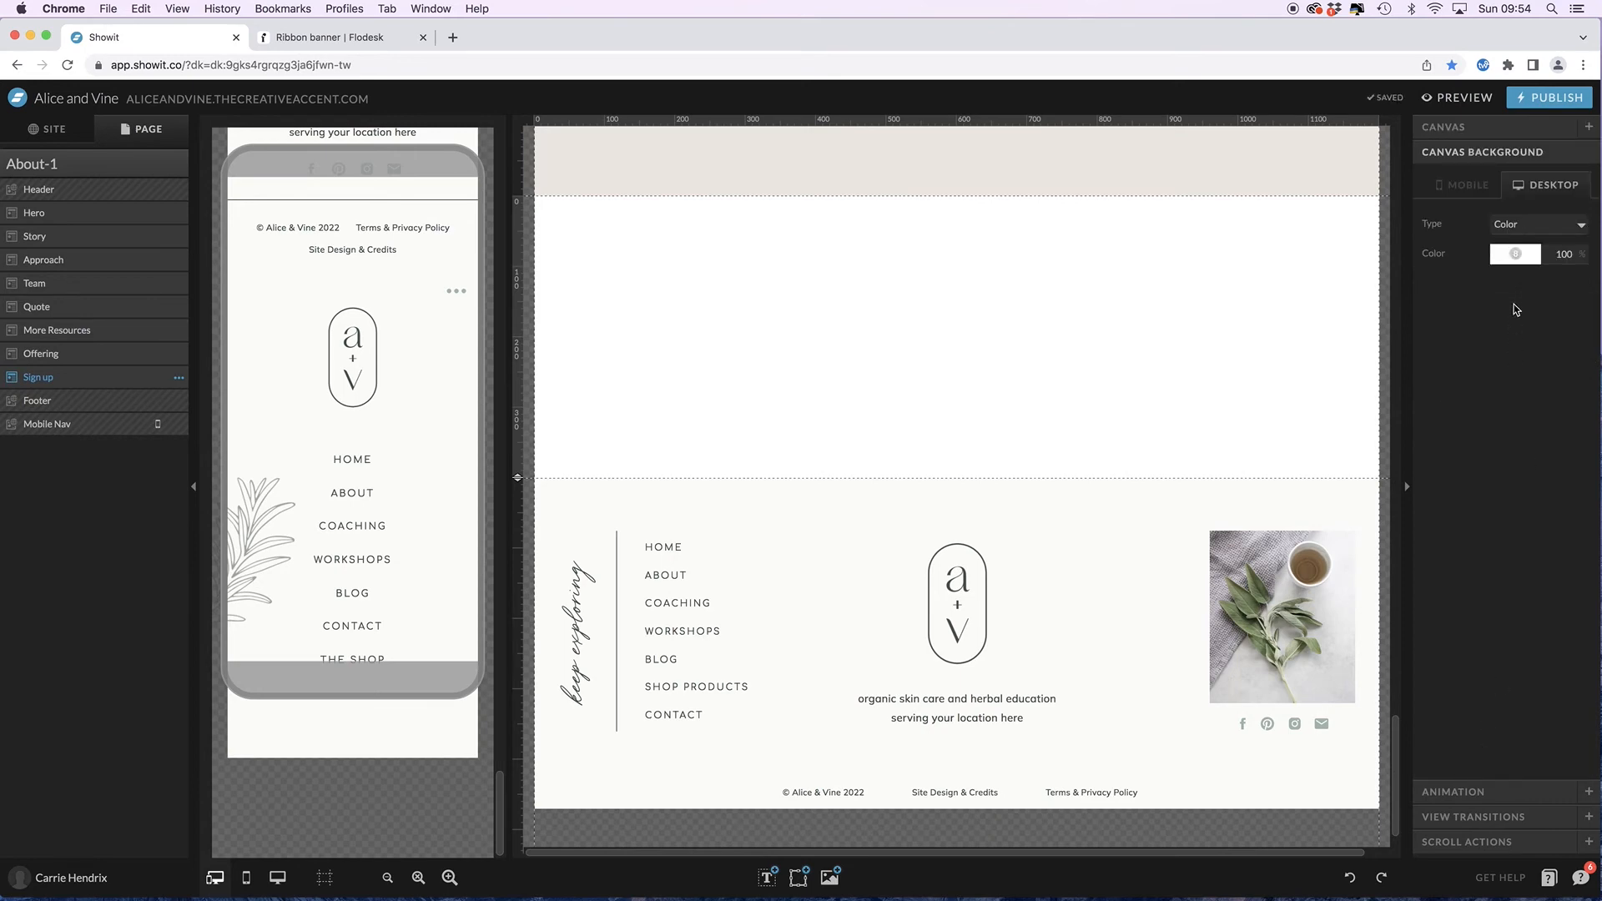
left_click(1514, 256)
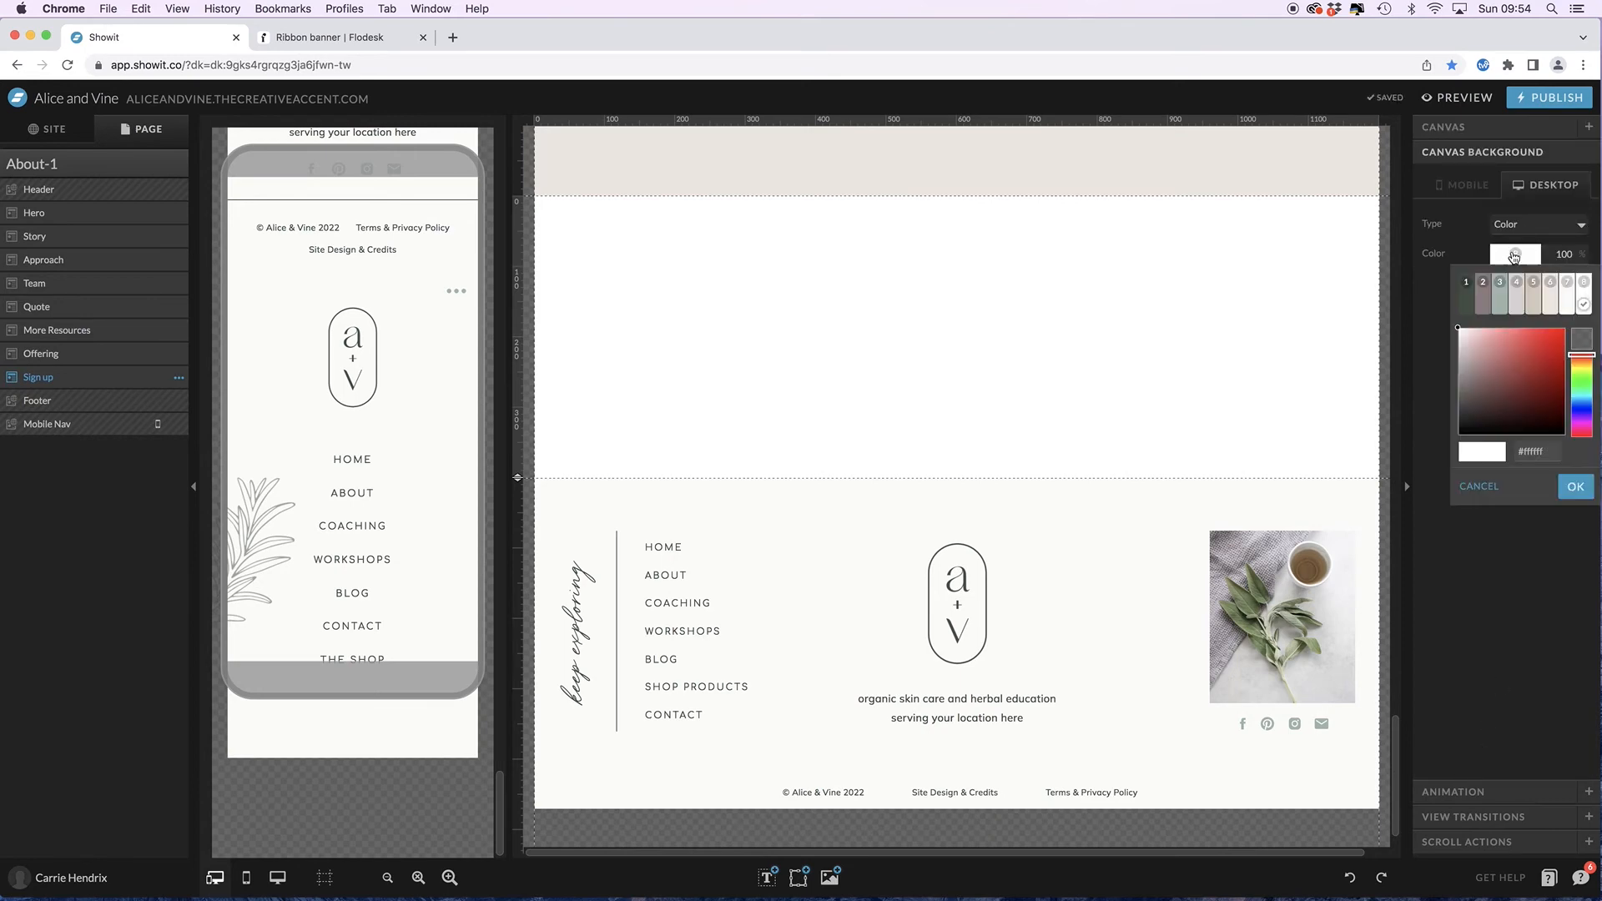
left_click(1470, 301)
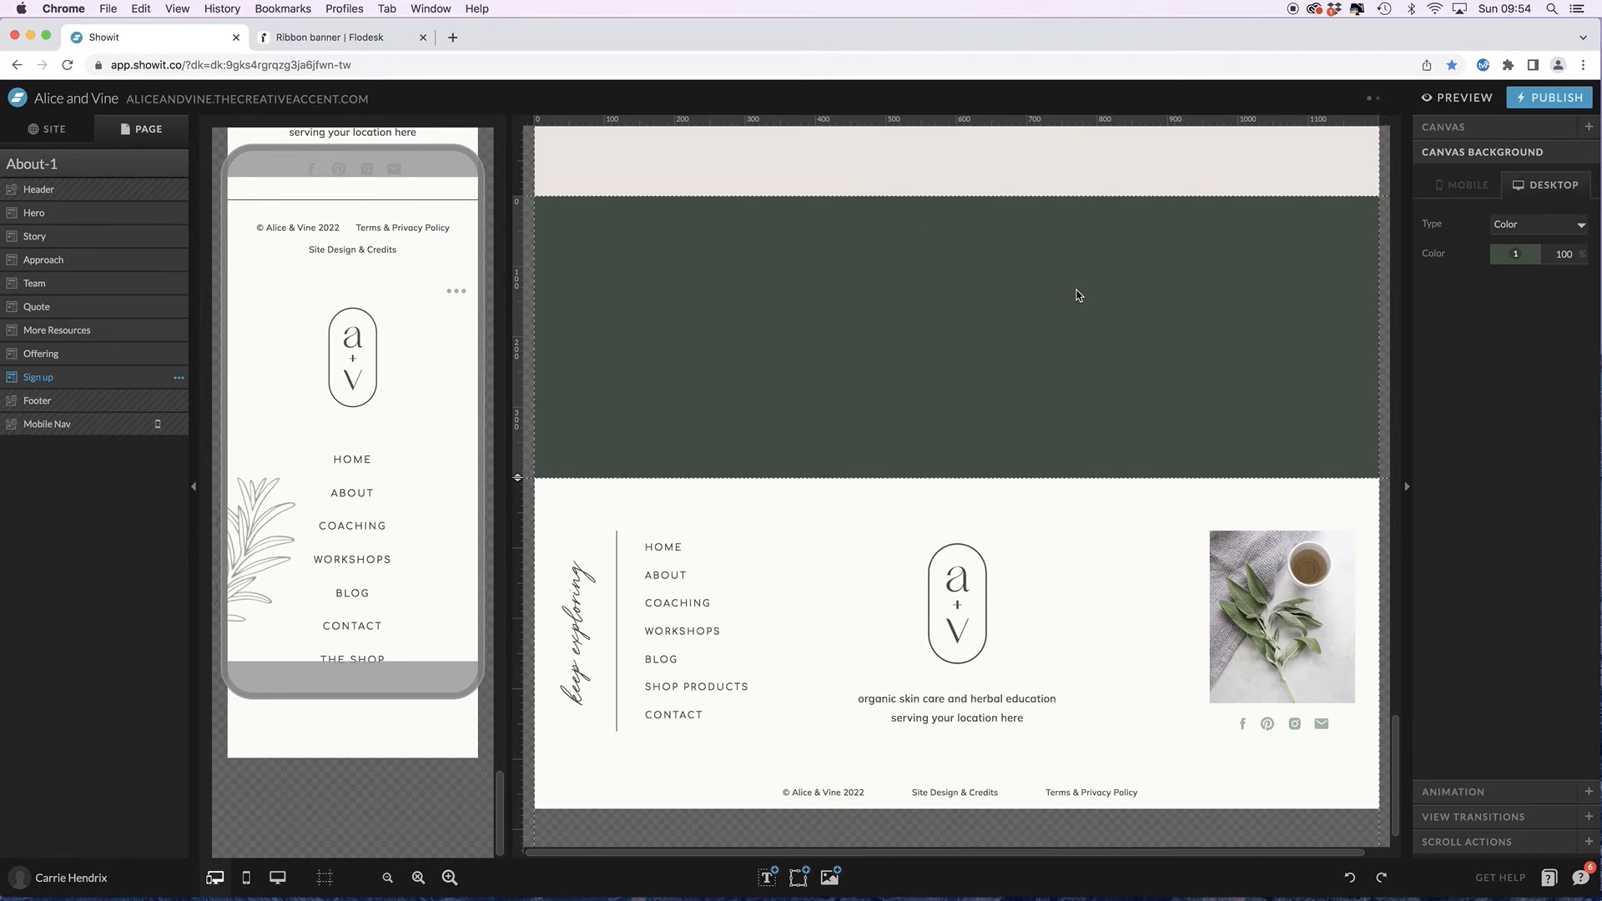
- Add a Title text box near the top of the Sign up canvas, widen it, and color its text white
mouse_move(767, 877)
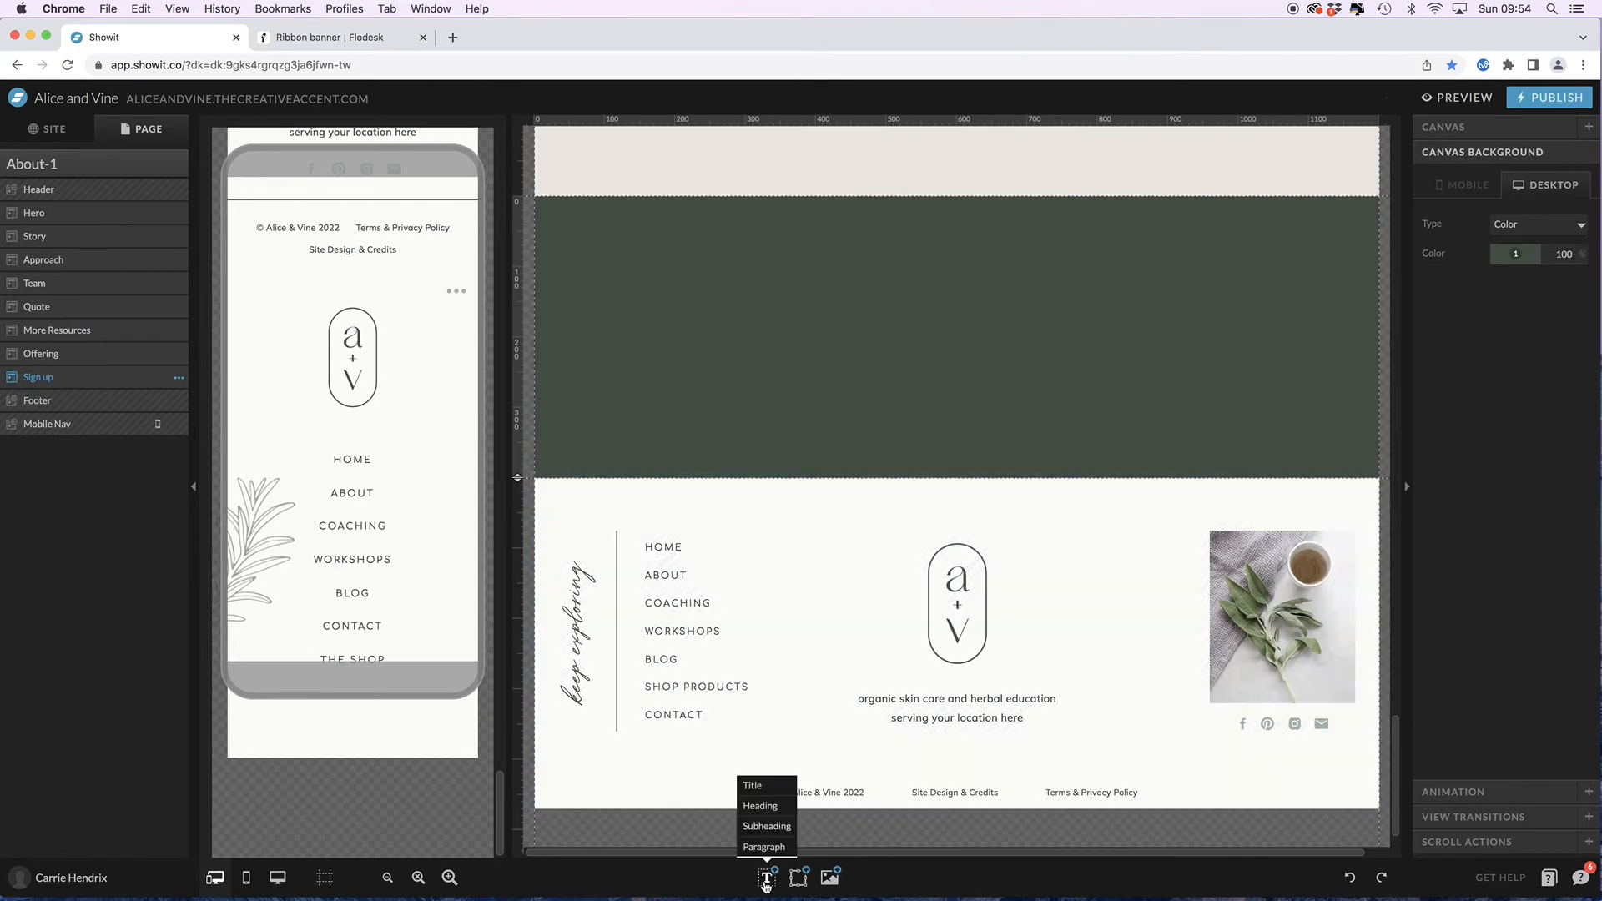
left_click(752, 785)
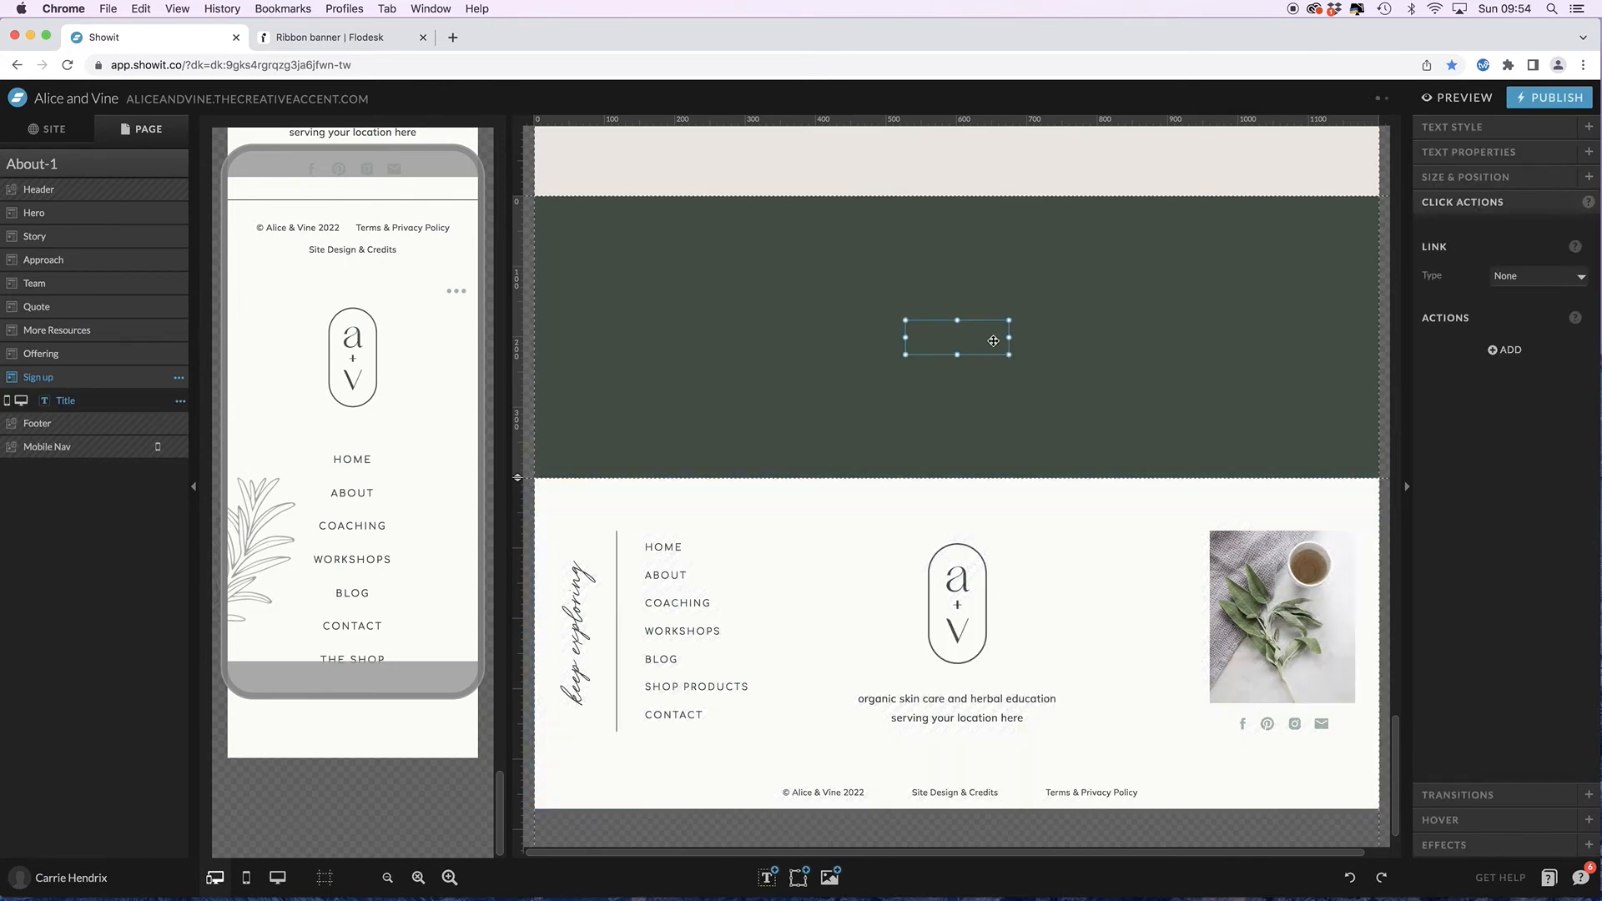
left_click_drag(982, 337, 1153, 249)
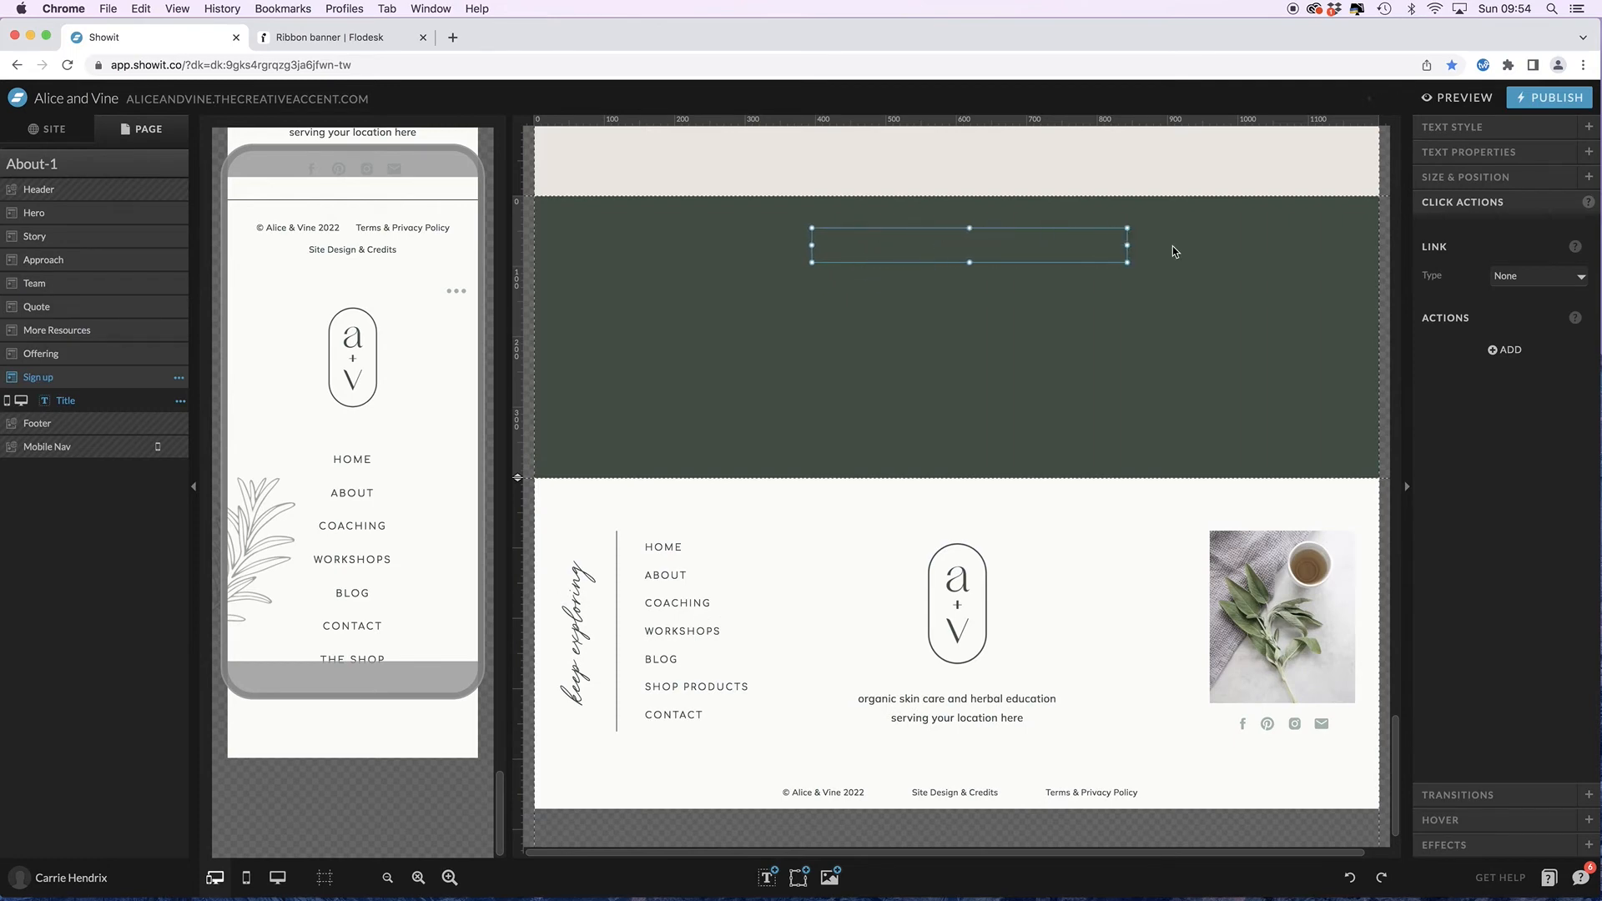
left_click(1456, 127)
left_click(1507, 228)
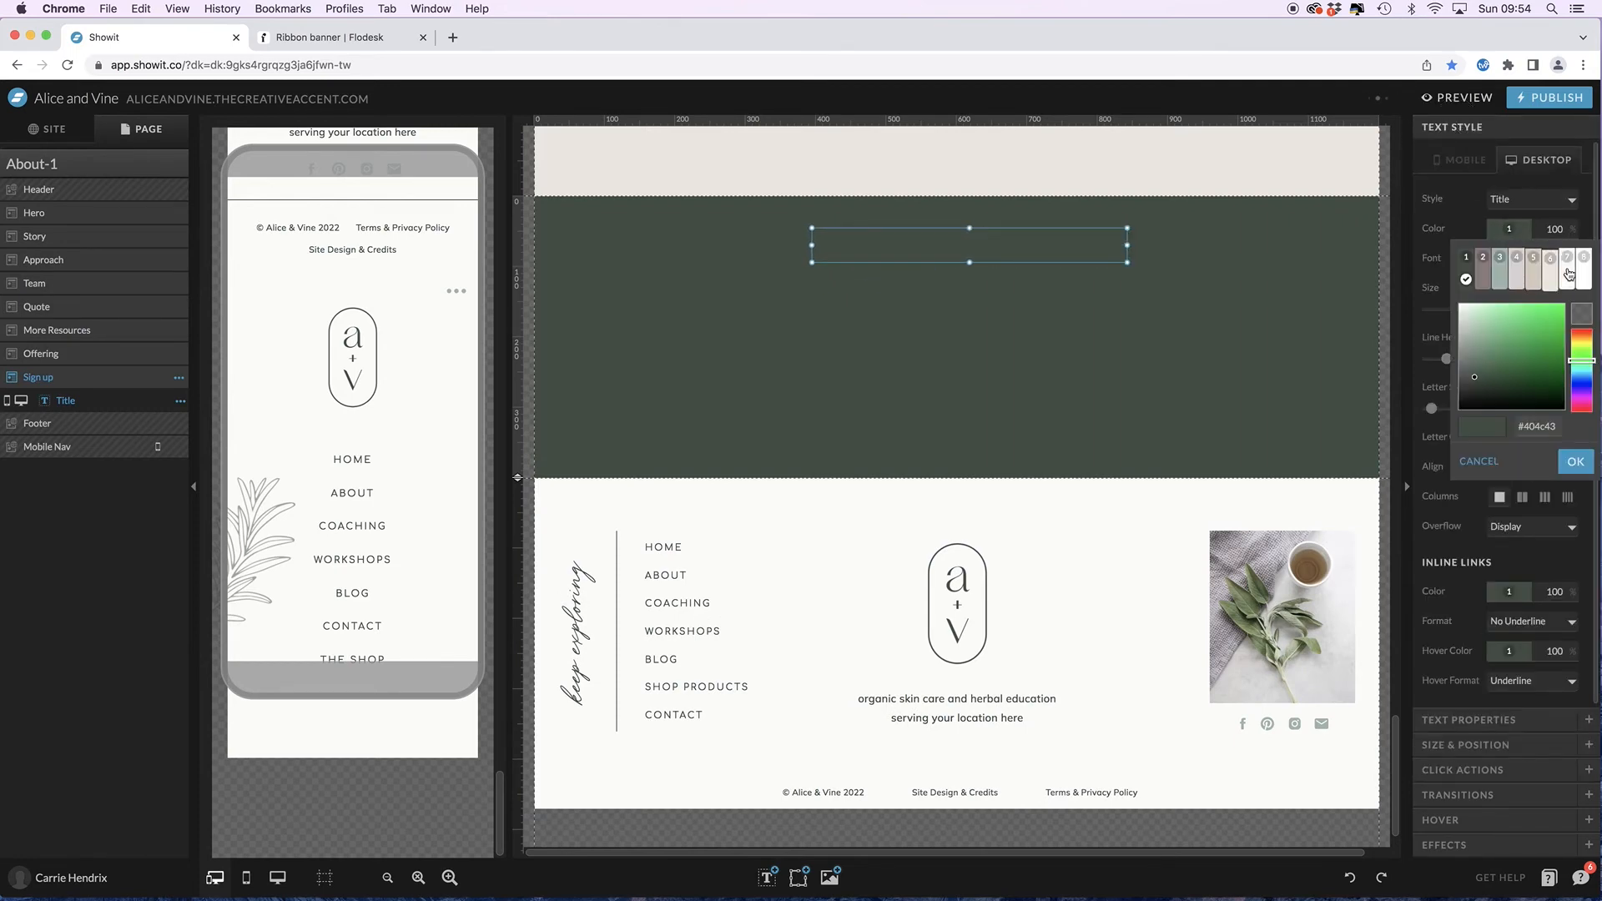
left_click(1582, 275)
left_click_drag(1037, 243, 1078, 257)
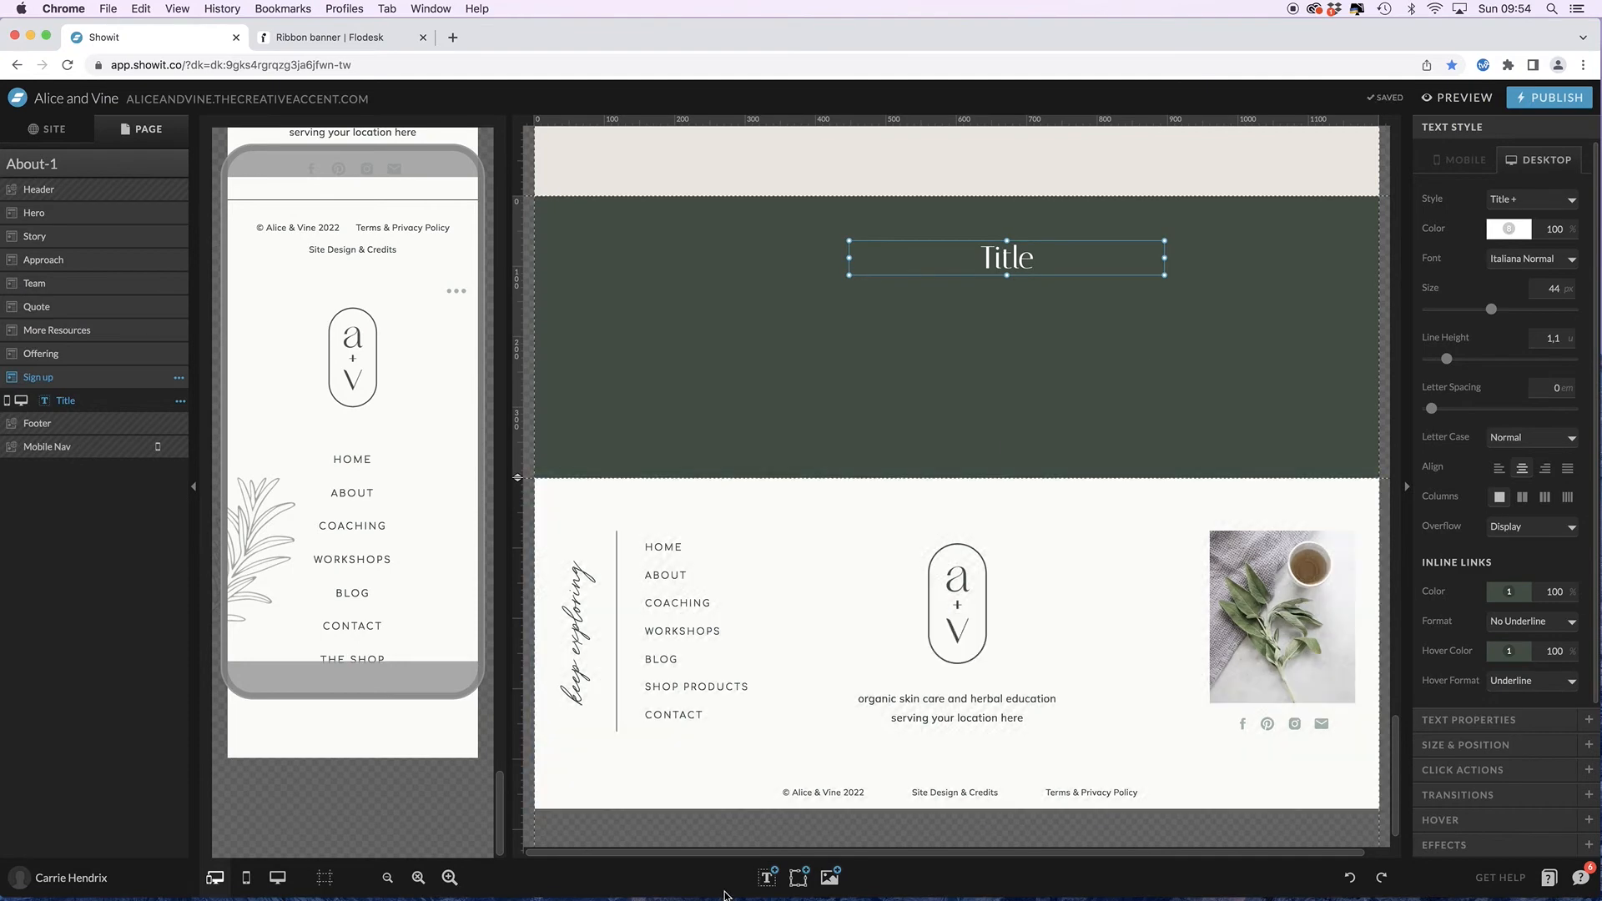
- Center the title horizontally on the Sign up canvas and change its text to "Your title here"
left_click(388, 878)
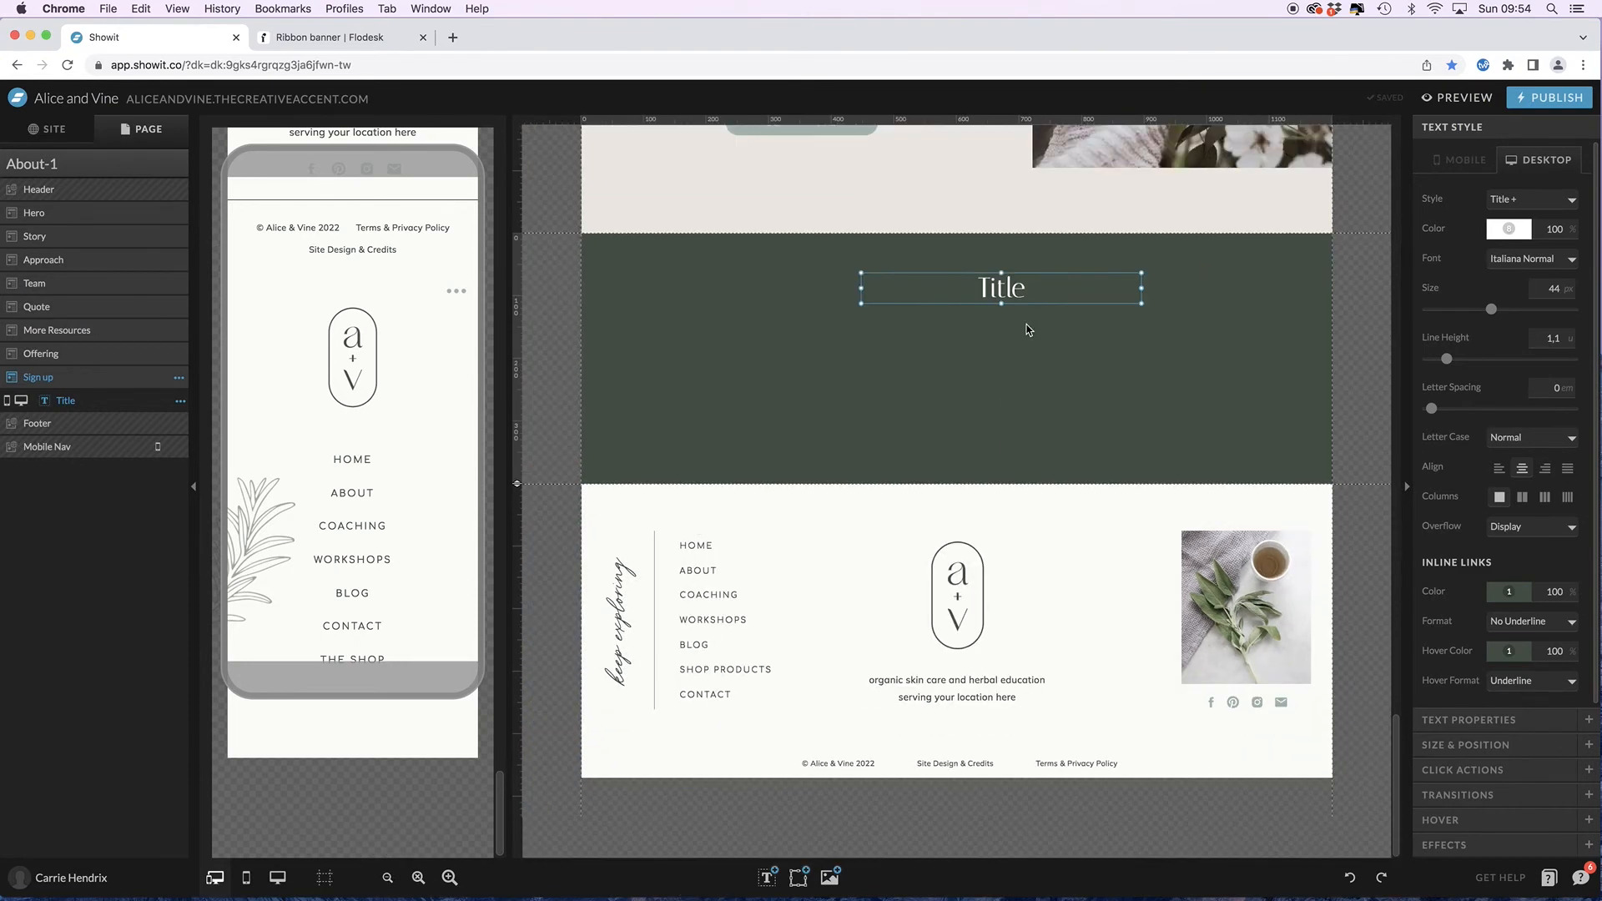
left_click_drag(1031, 292, 988, 293)
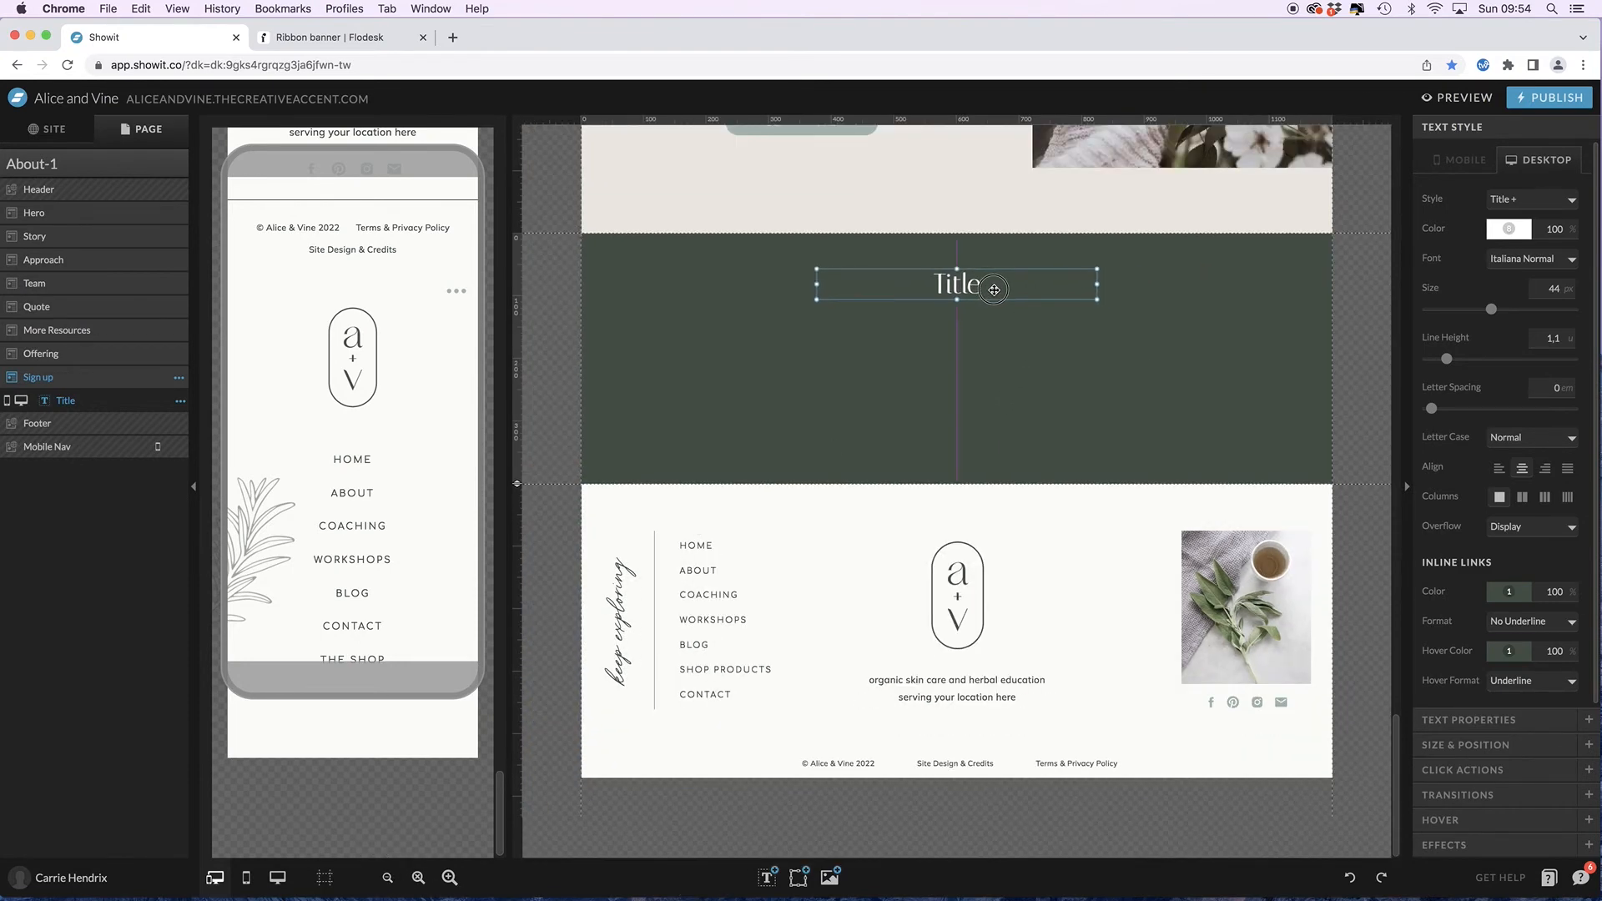
double_click(987, 289)
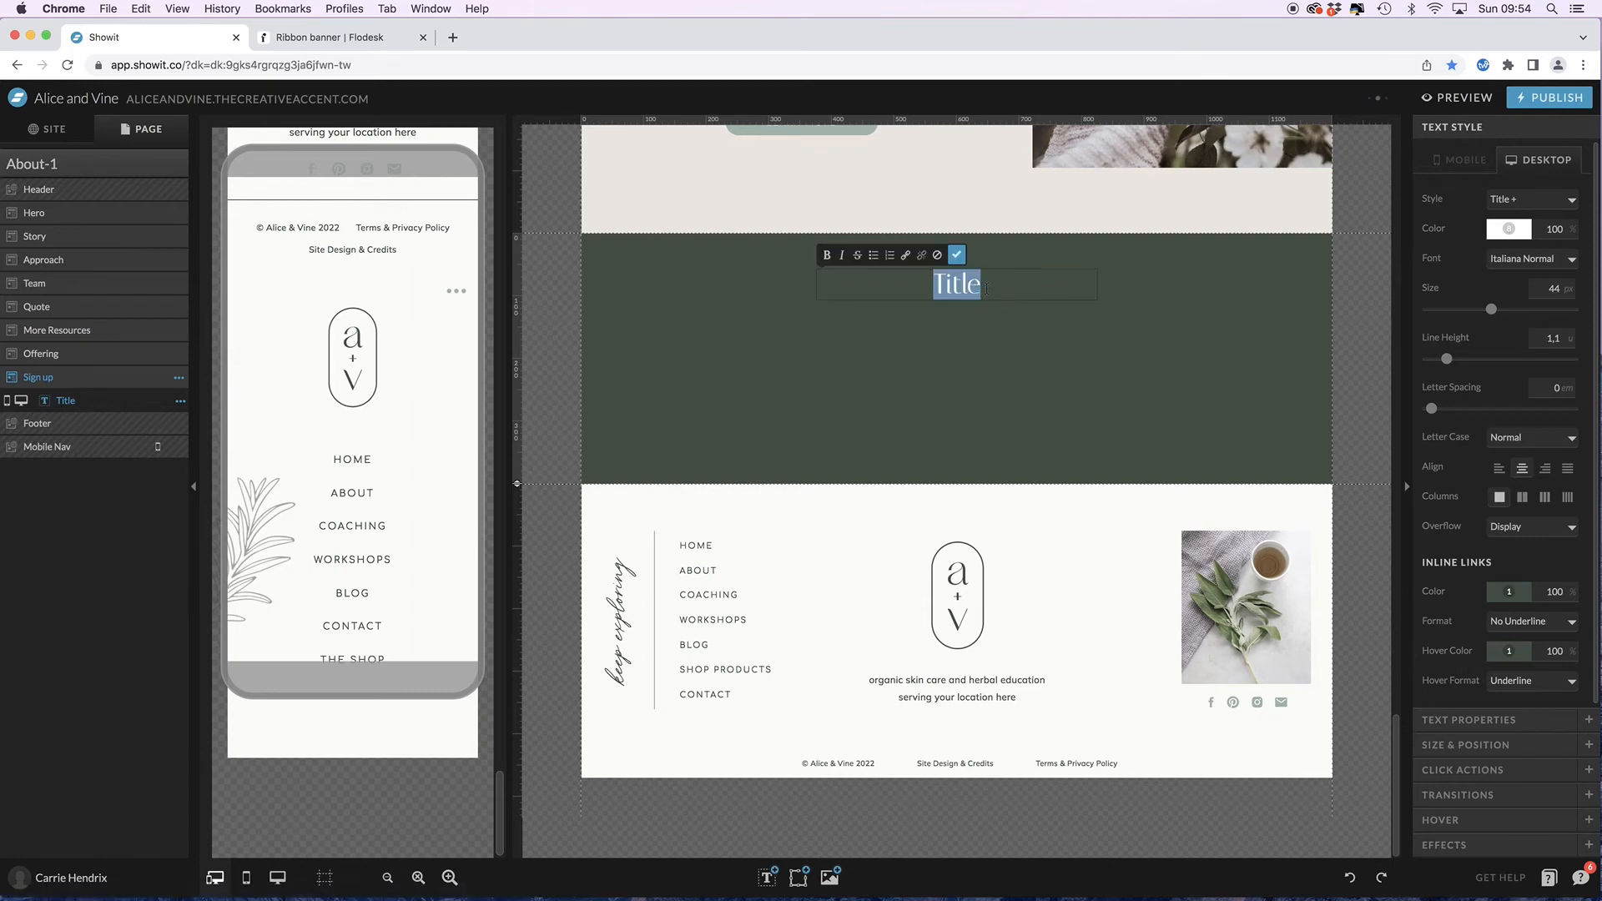
type("You")
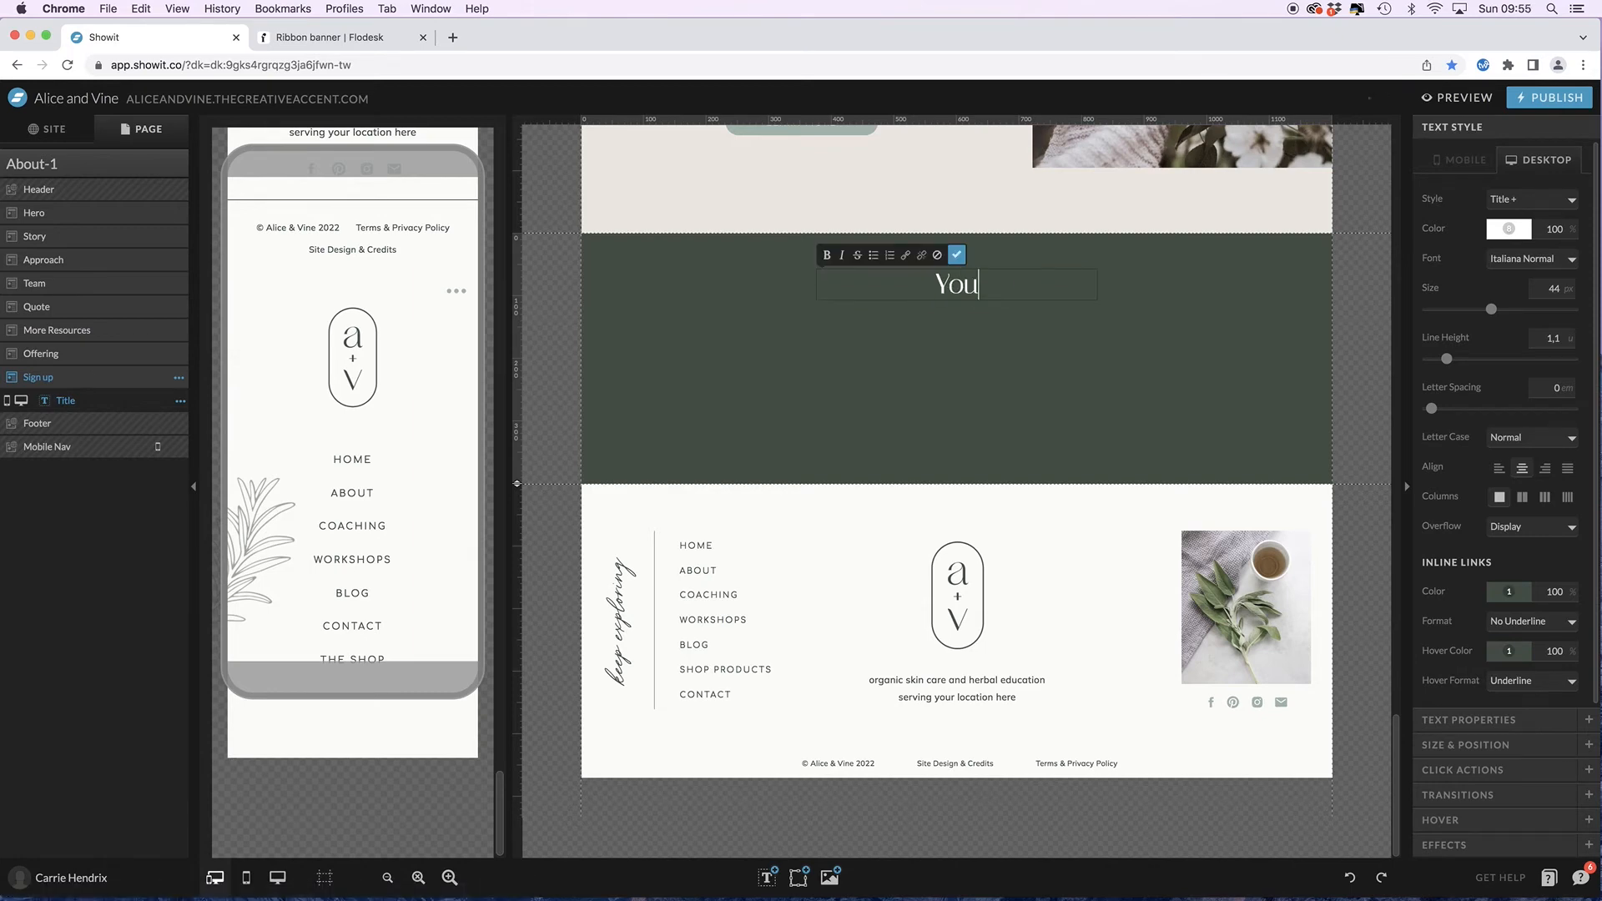
type("r title here")
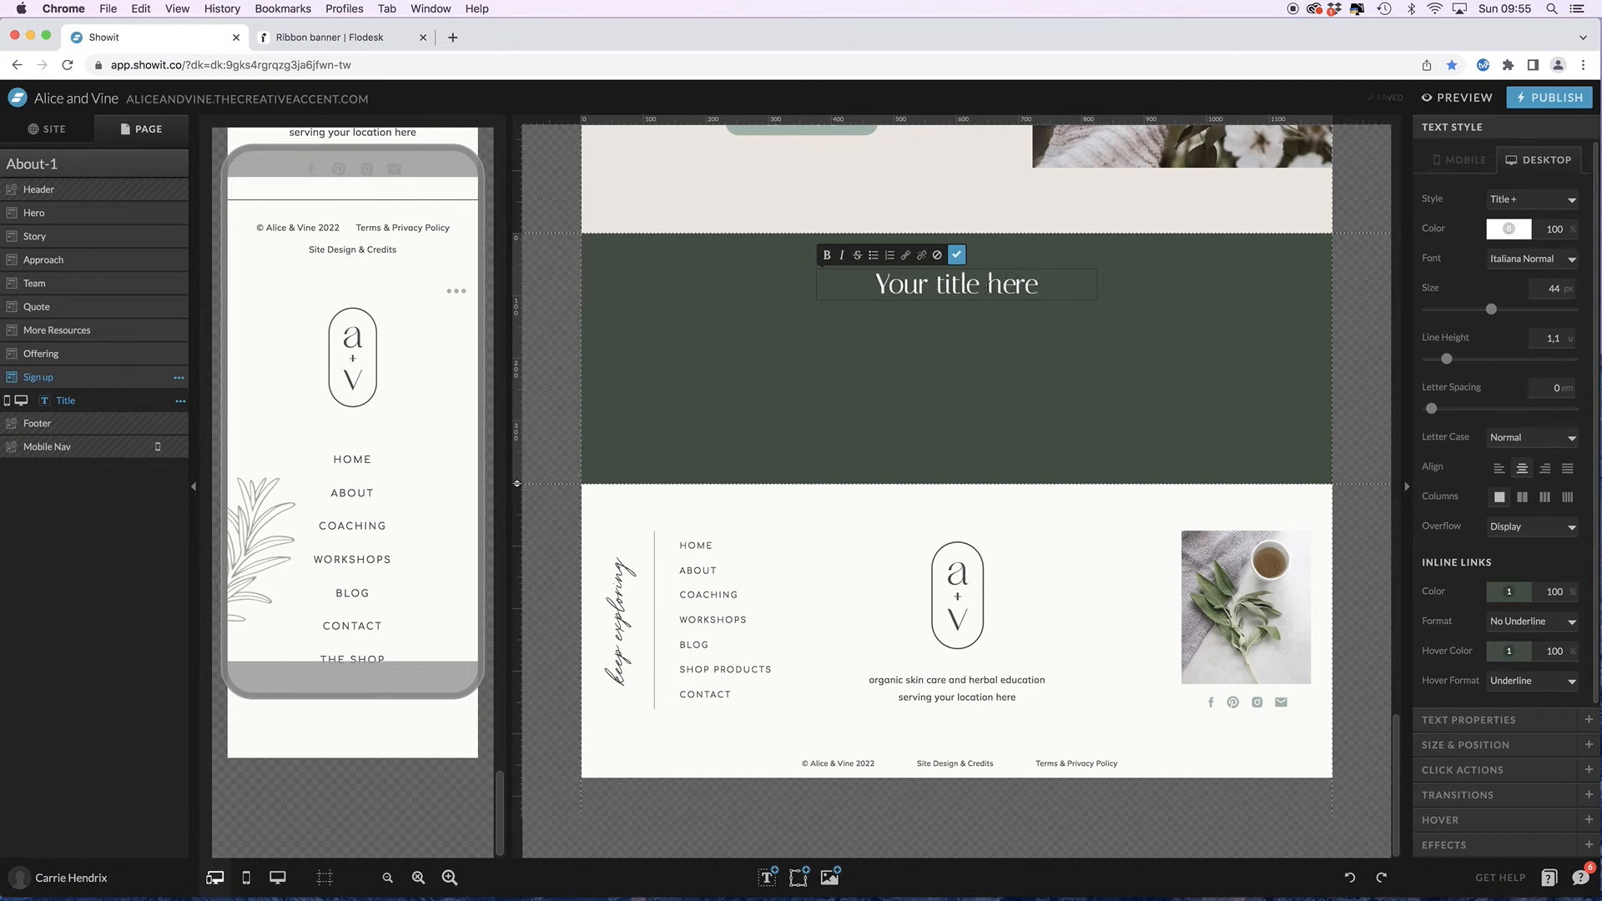
left_click(956, 255)
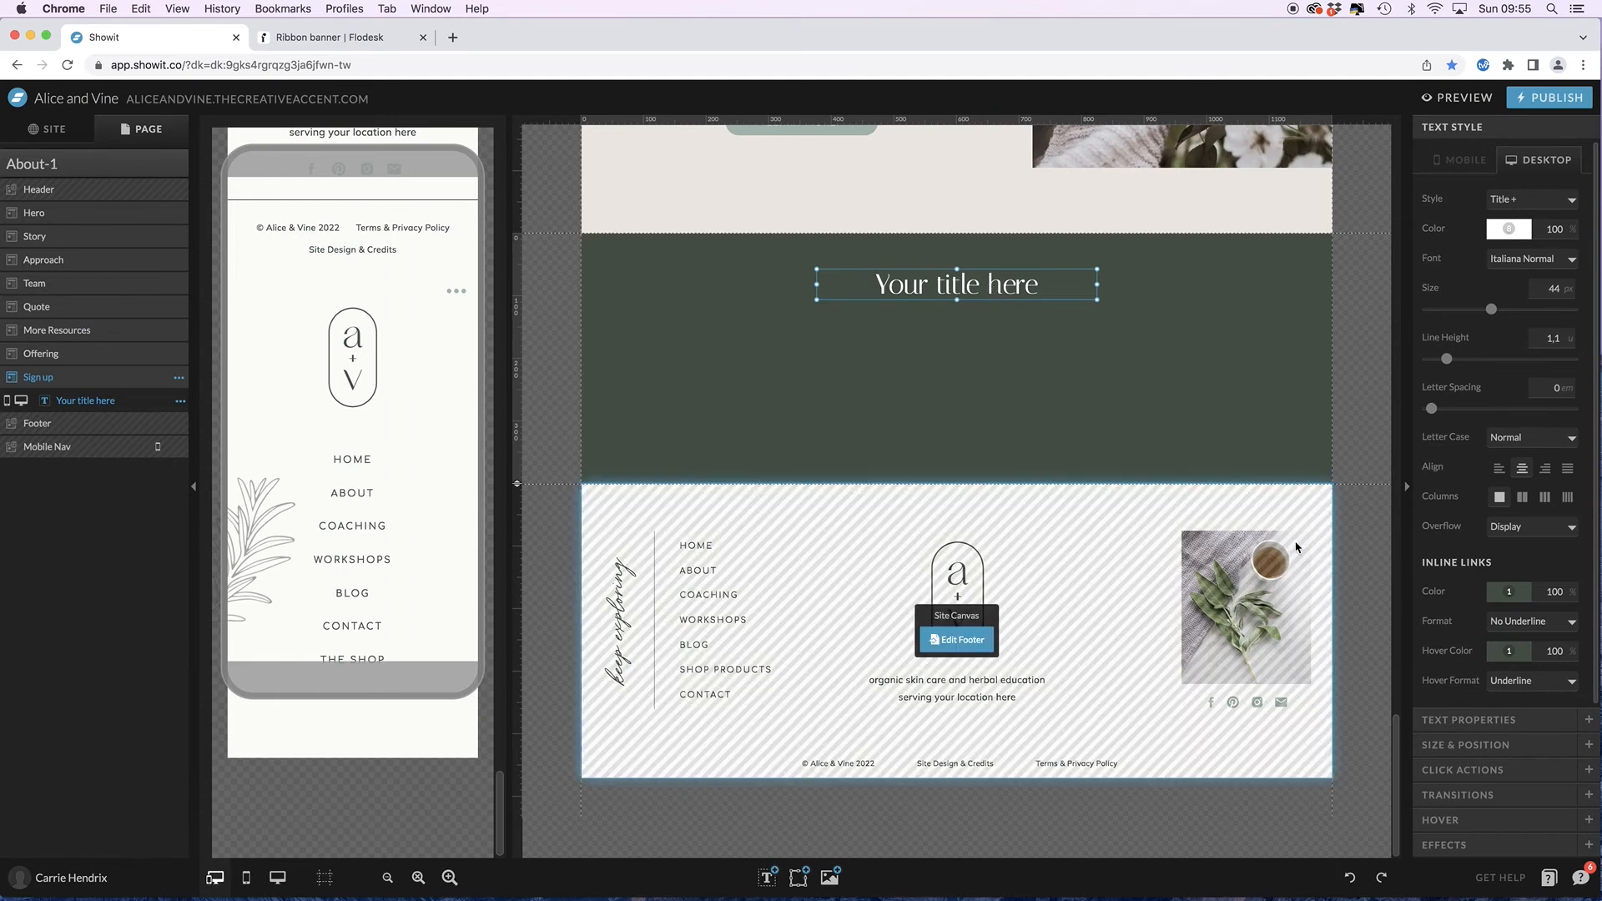
- Set the title's text tag to h2
left_click(1450, 721)
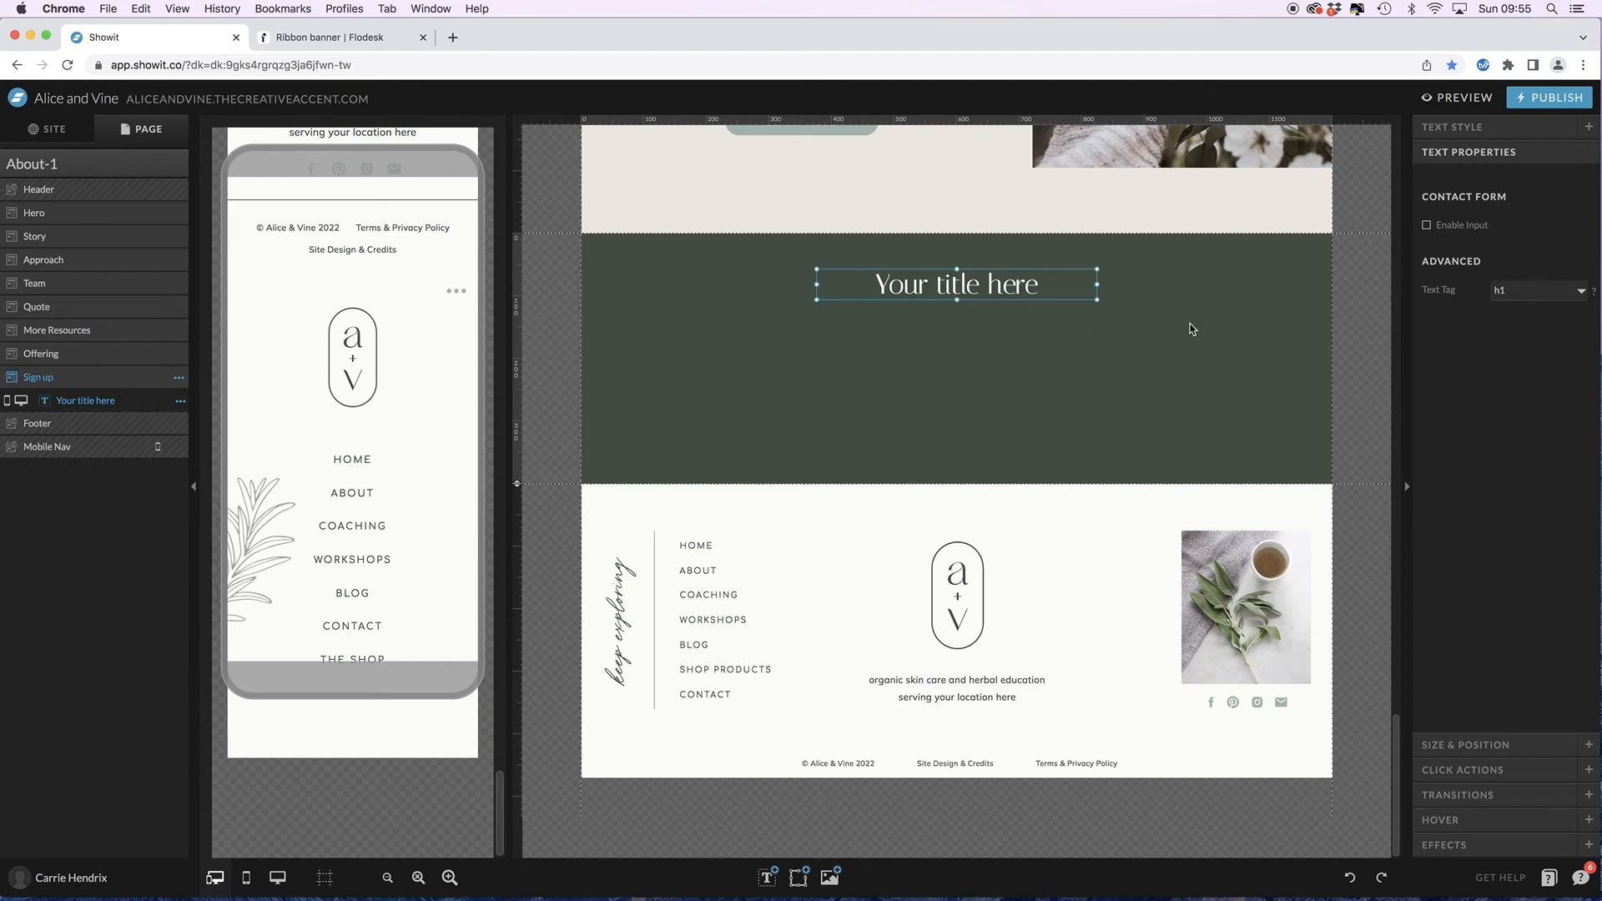
left_click(1519, 292)
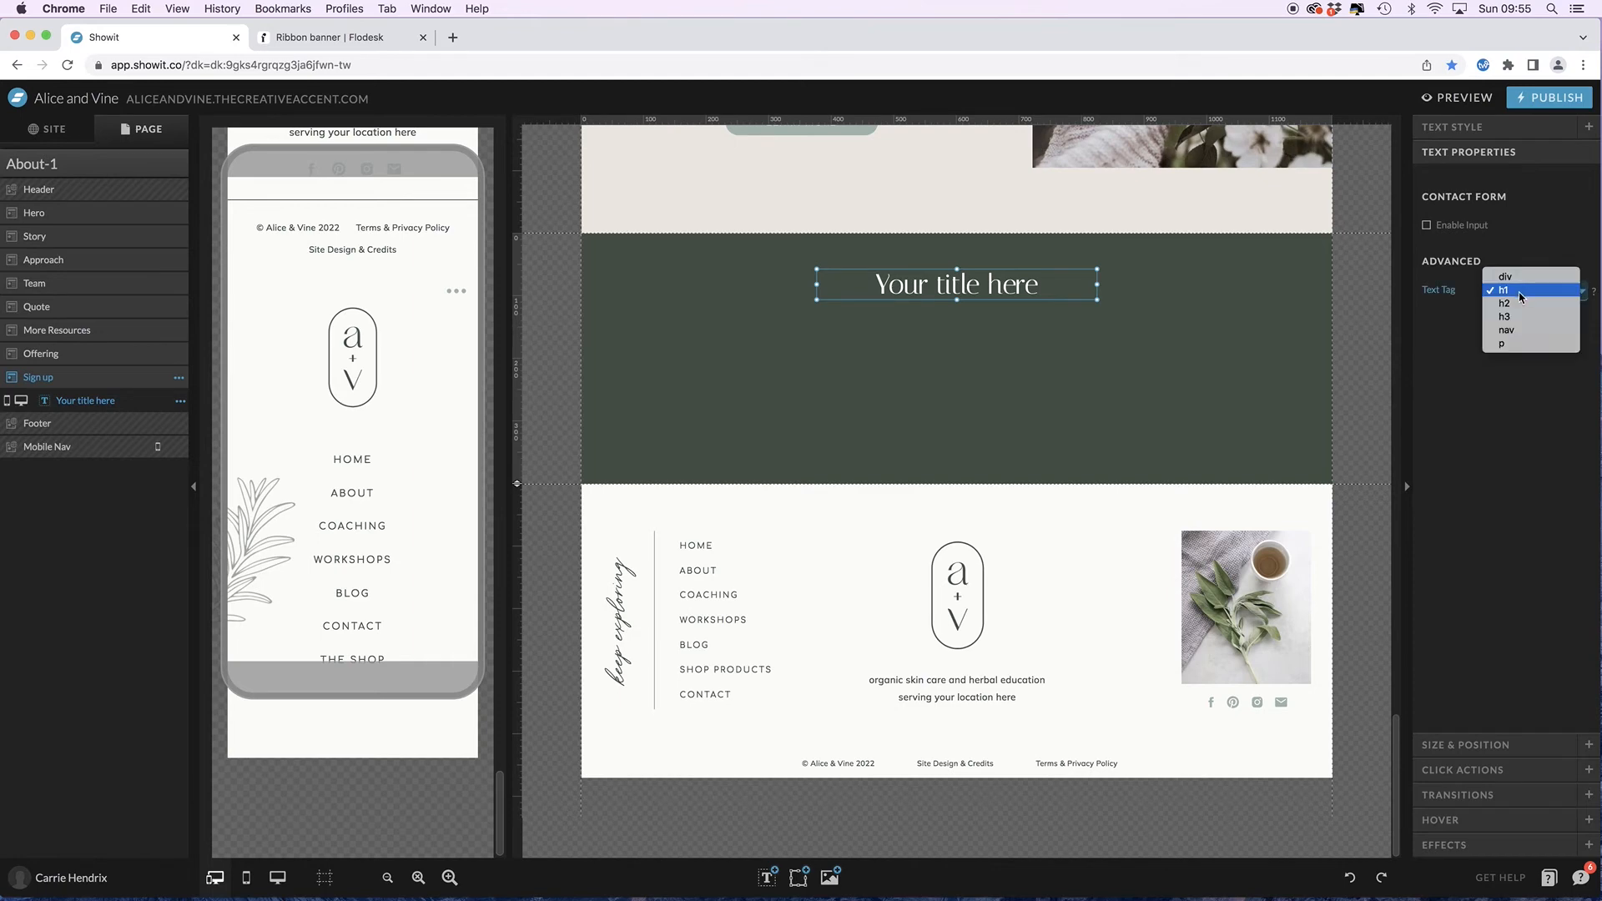
left_click(1517, 305)
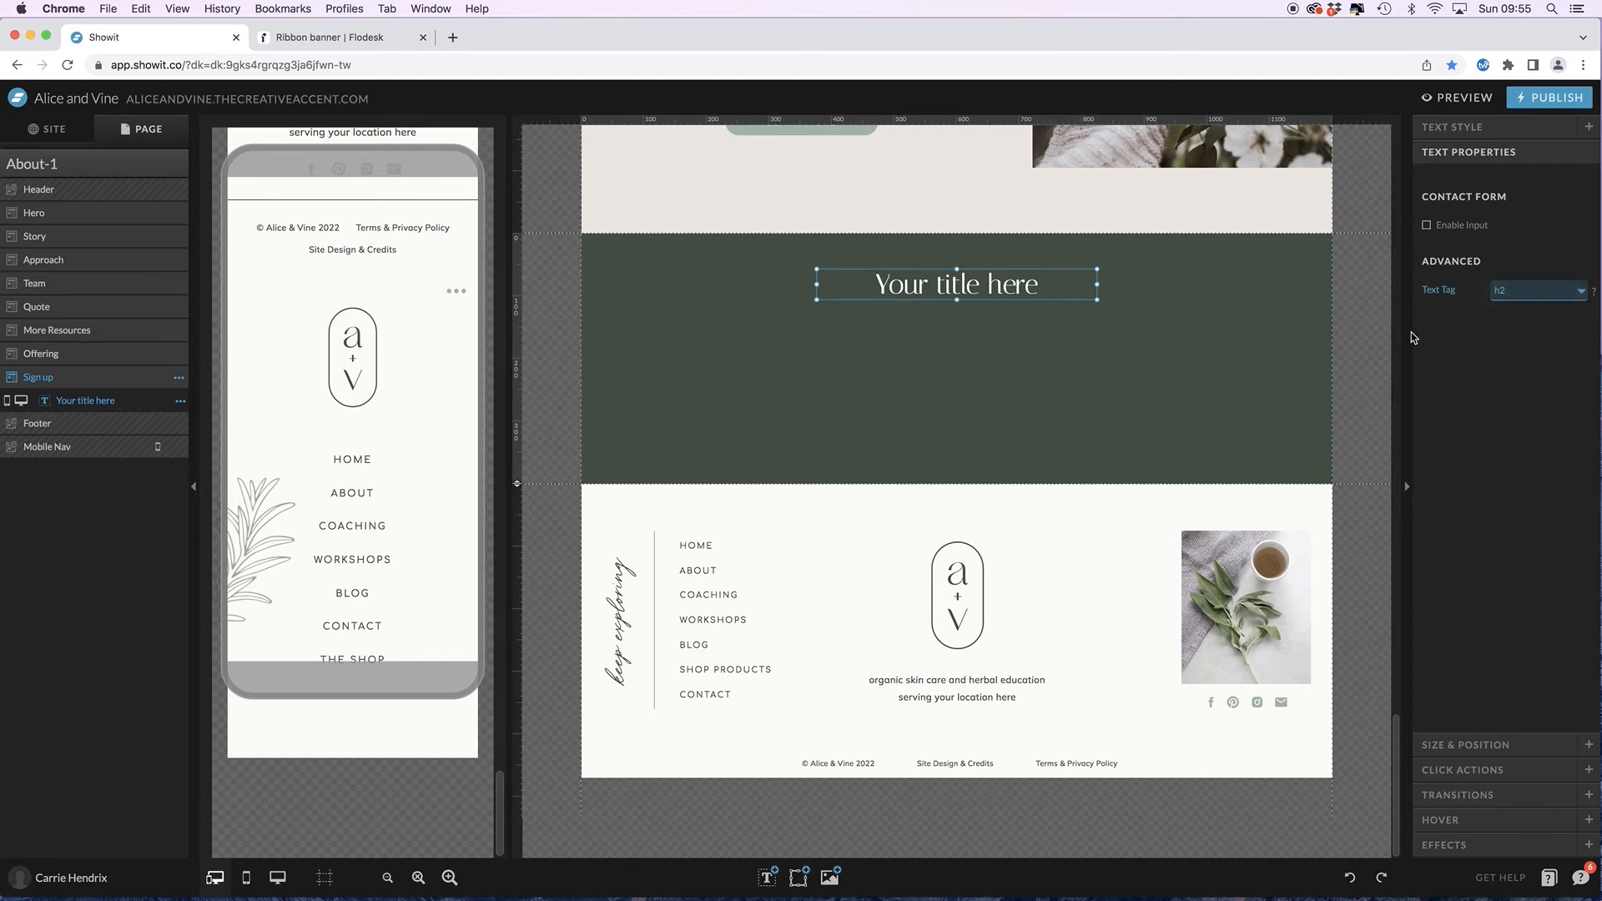
- Add a Paragraph text box to the Sign up canvas, place it just below the title, and make it wider than the title box
left_click(1048, 367)
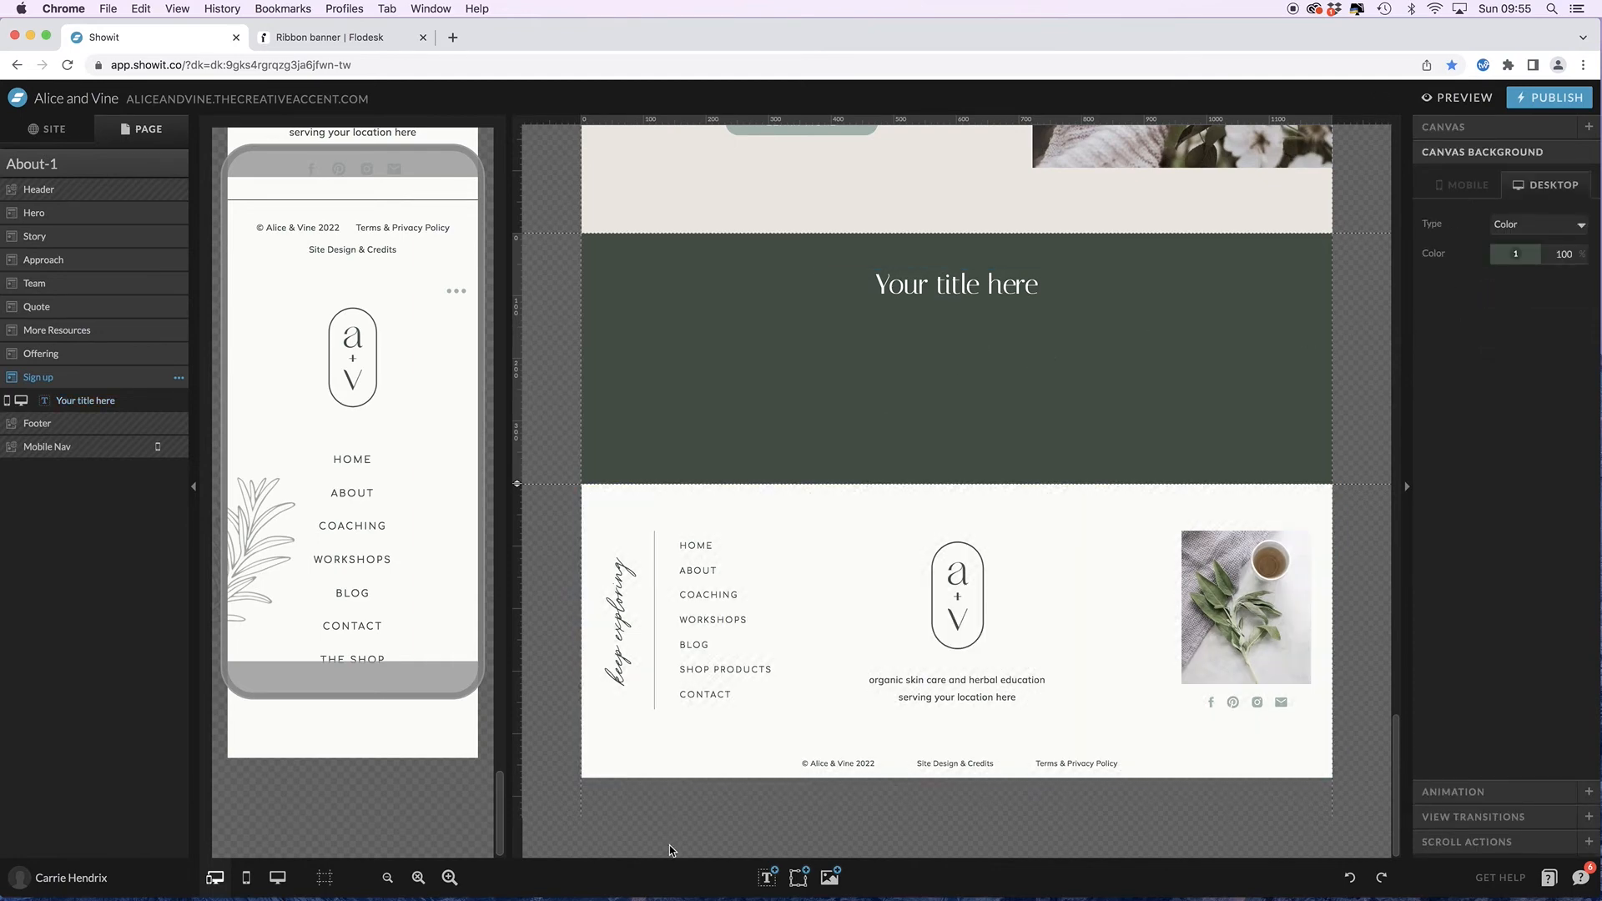
mouse_move(767, 876)
left_click(766, 849)
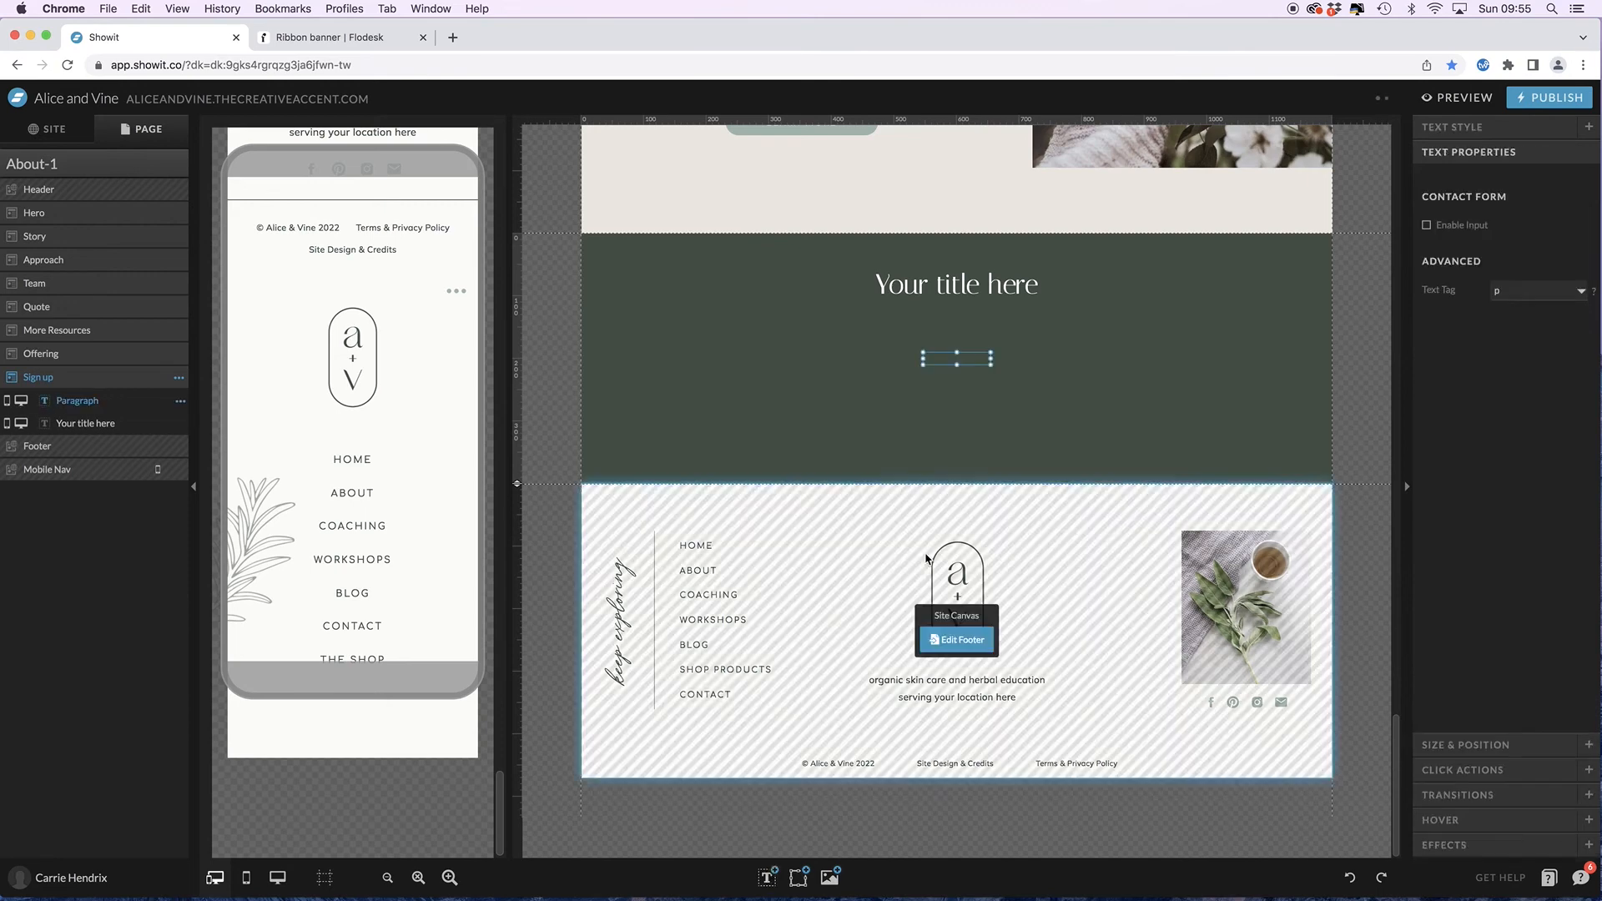
left_click_drag(975, 362, 1129, 322)
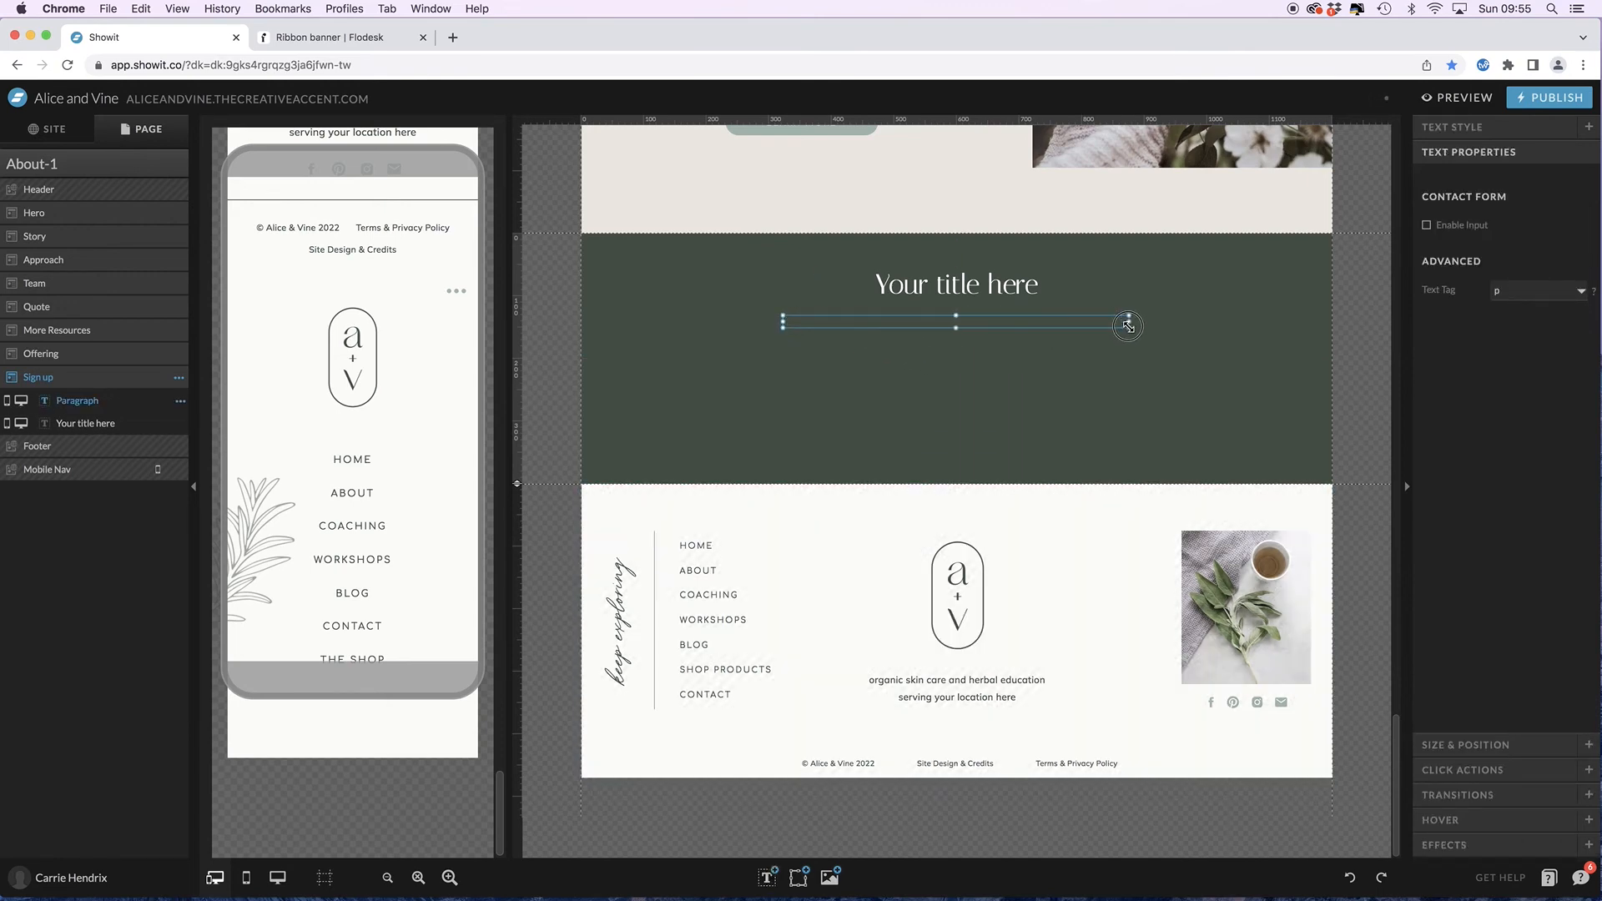
- Color the paragraph text on the Sign up canvas white
left_click(1454, 128)
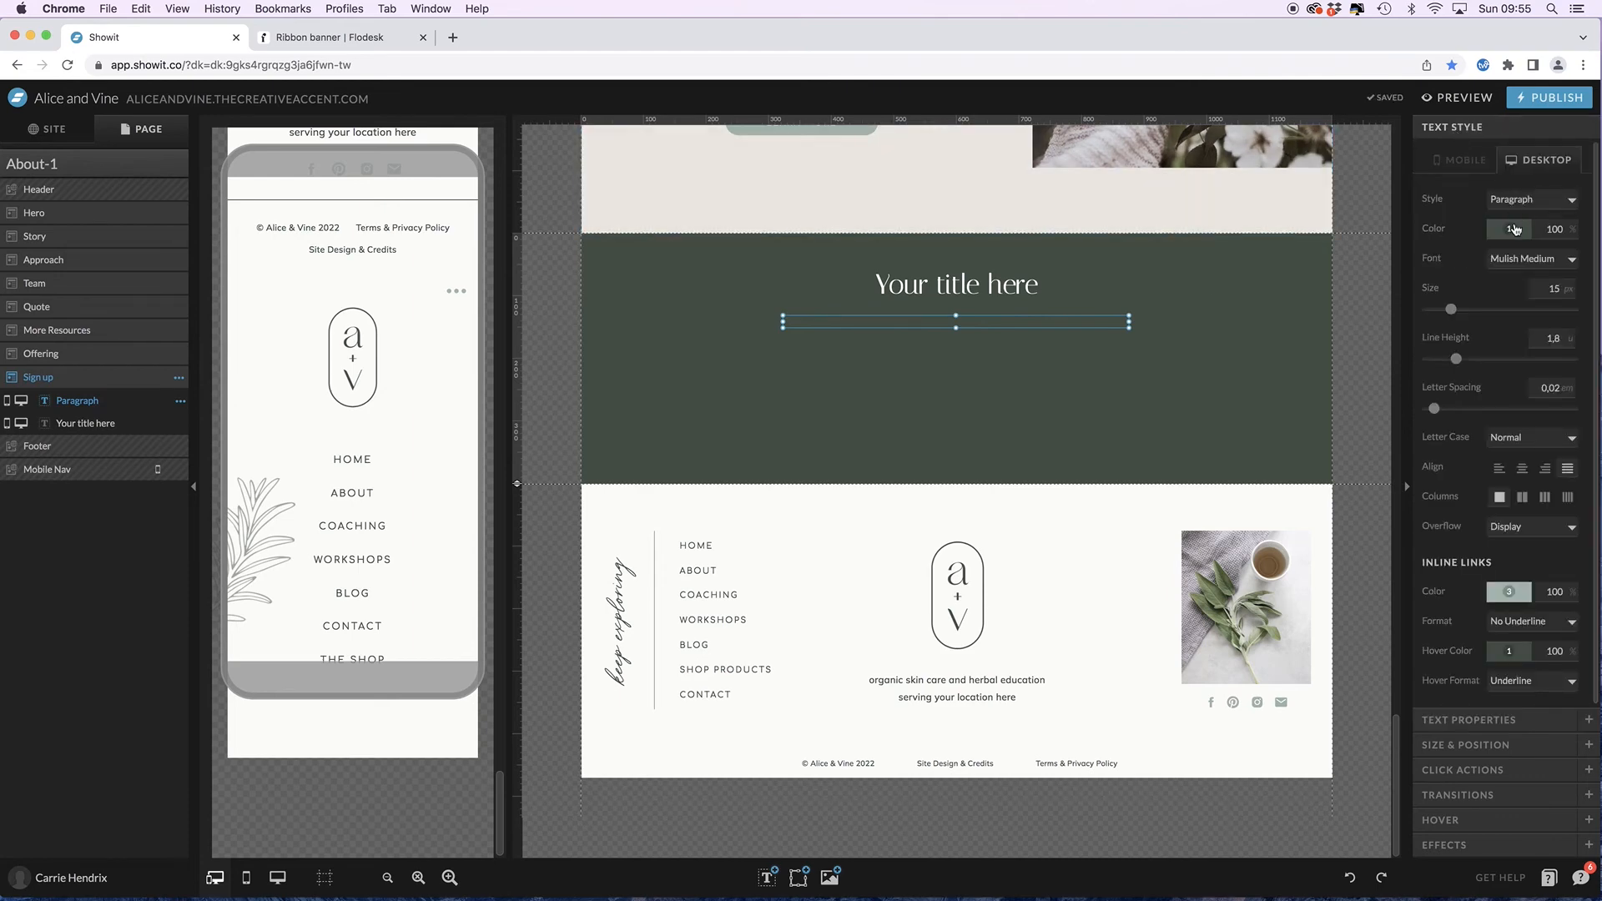
left_click(1515, 232)
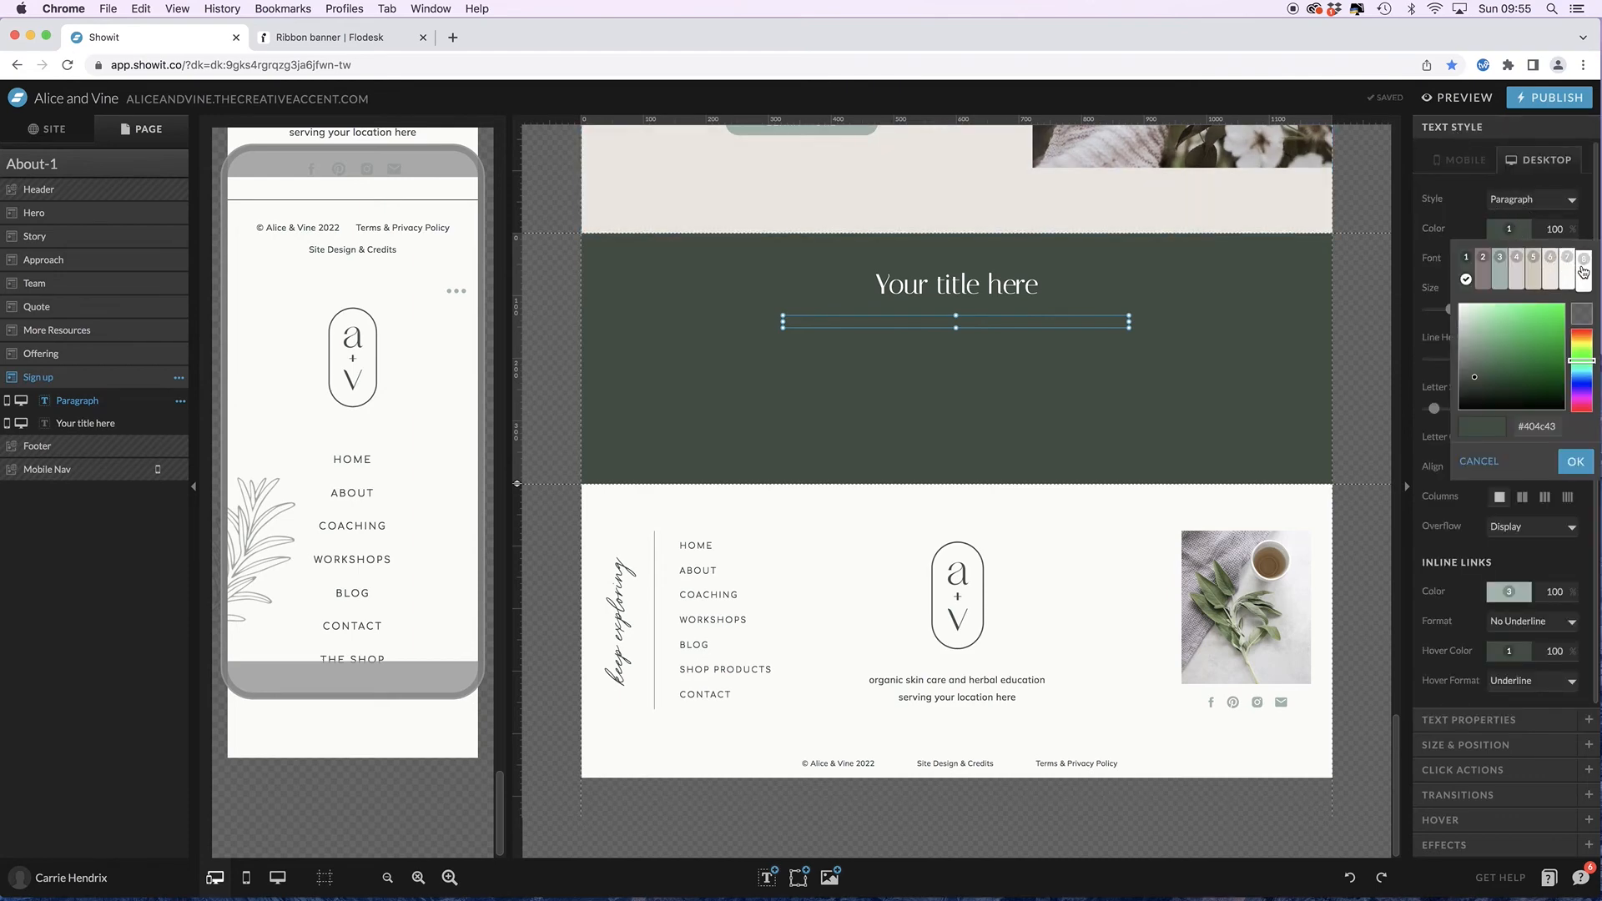
left_click(1585, 272)
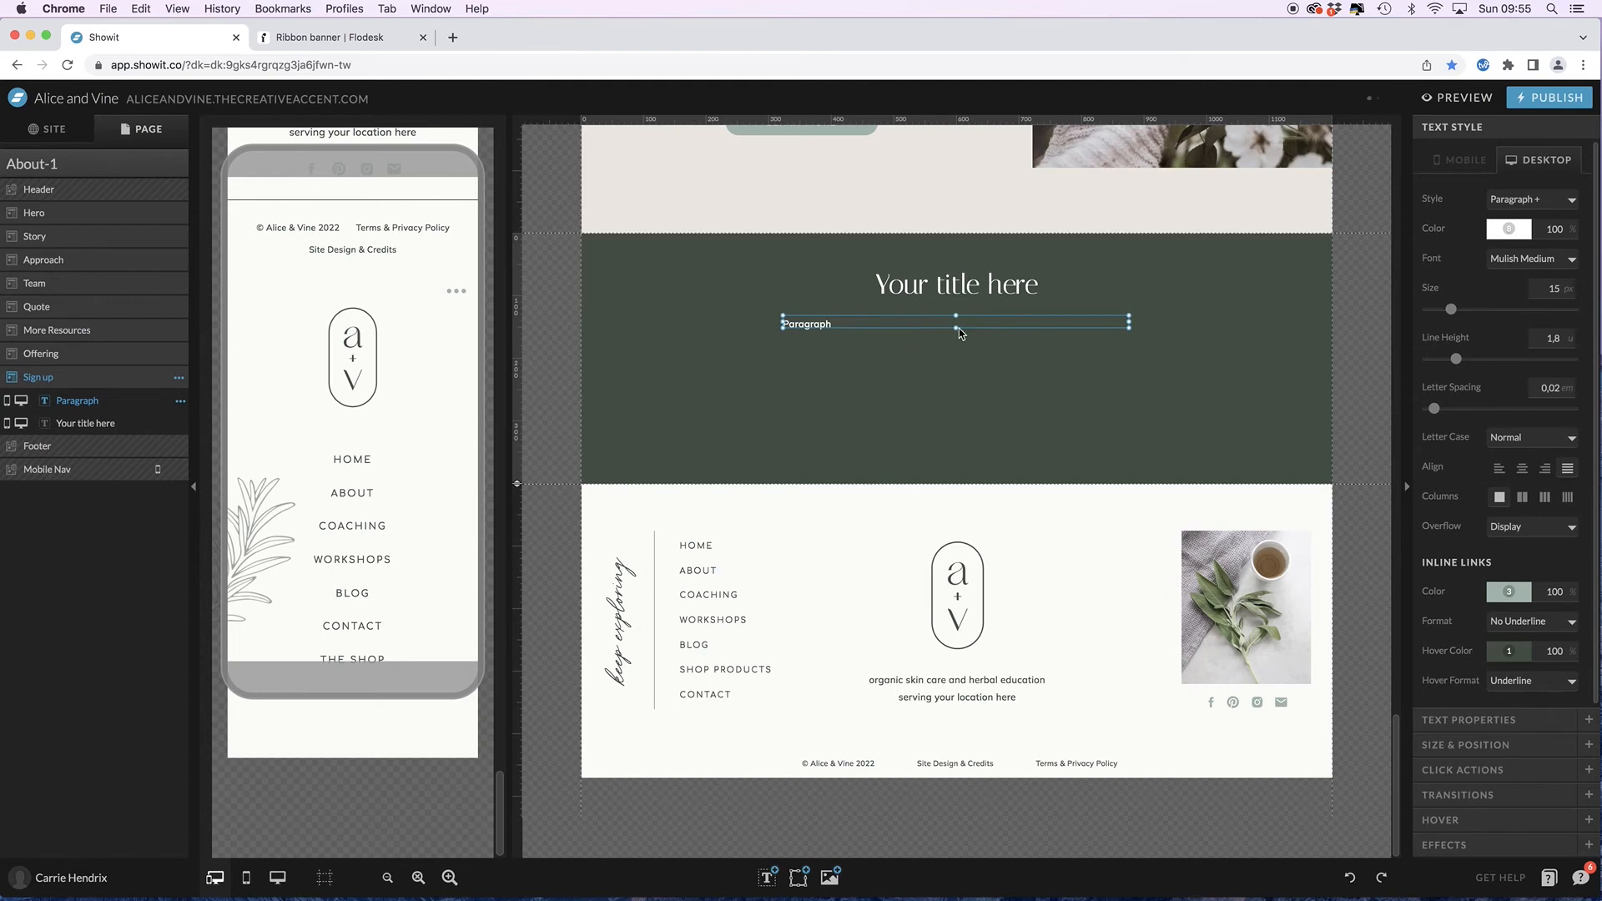
- Change the paragraph text to "Add your text here", center-align it, and nudge the text box slightly upward
double_click(849, 325)
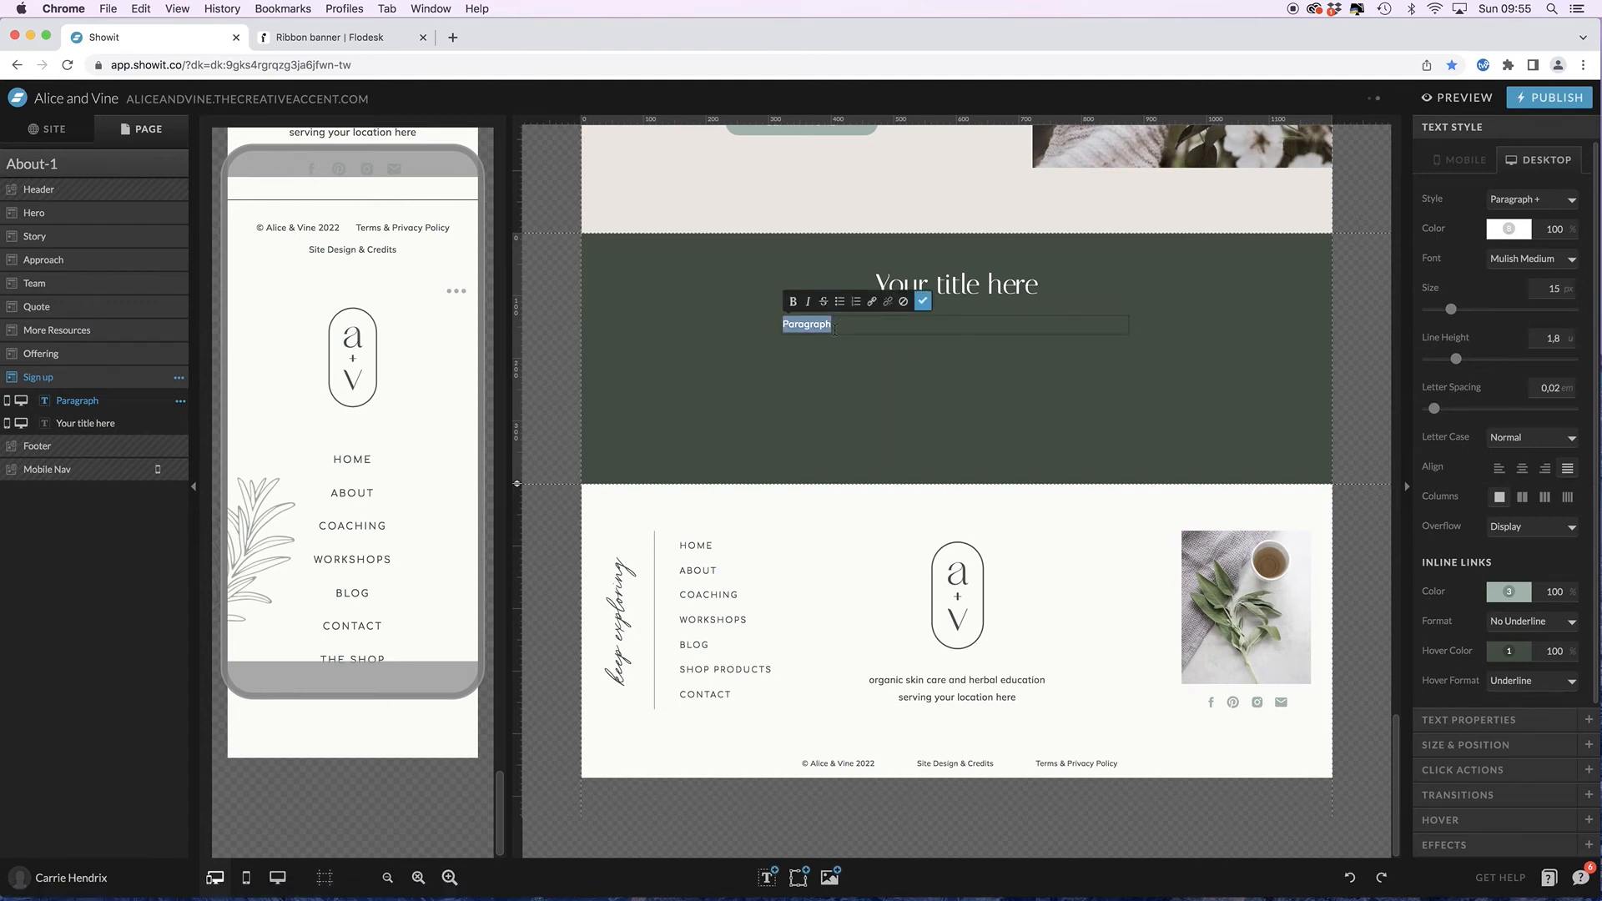
type("Add your text here")
left_click(922, 303)
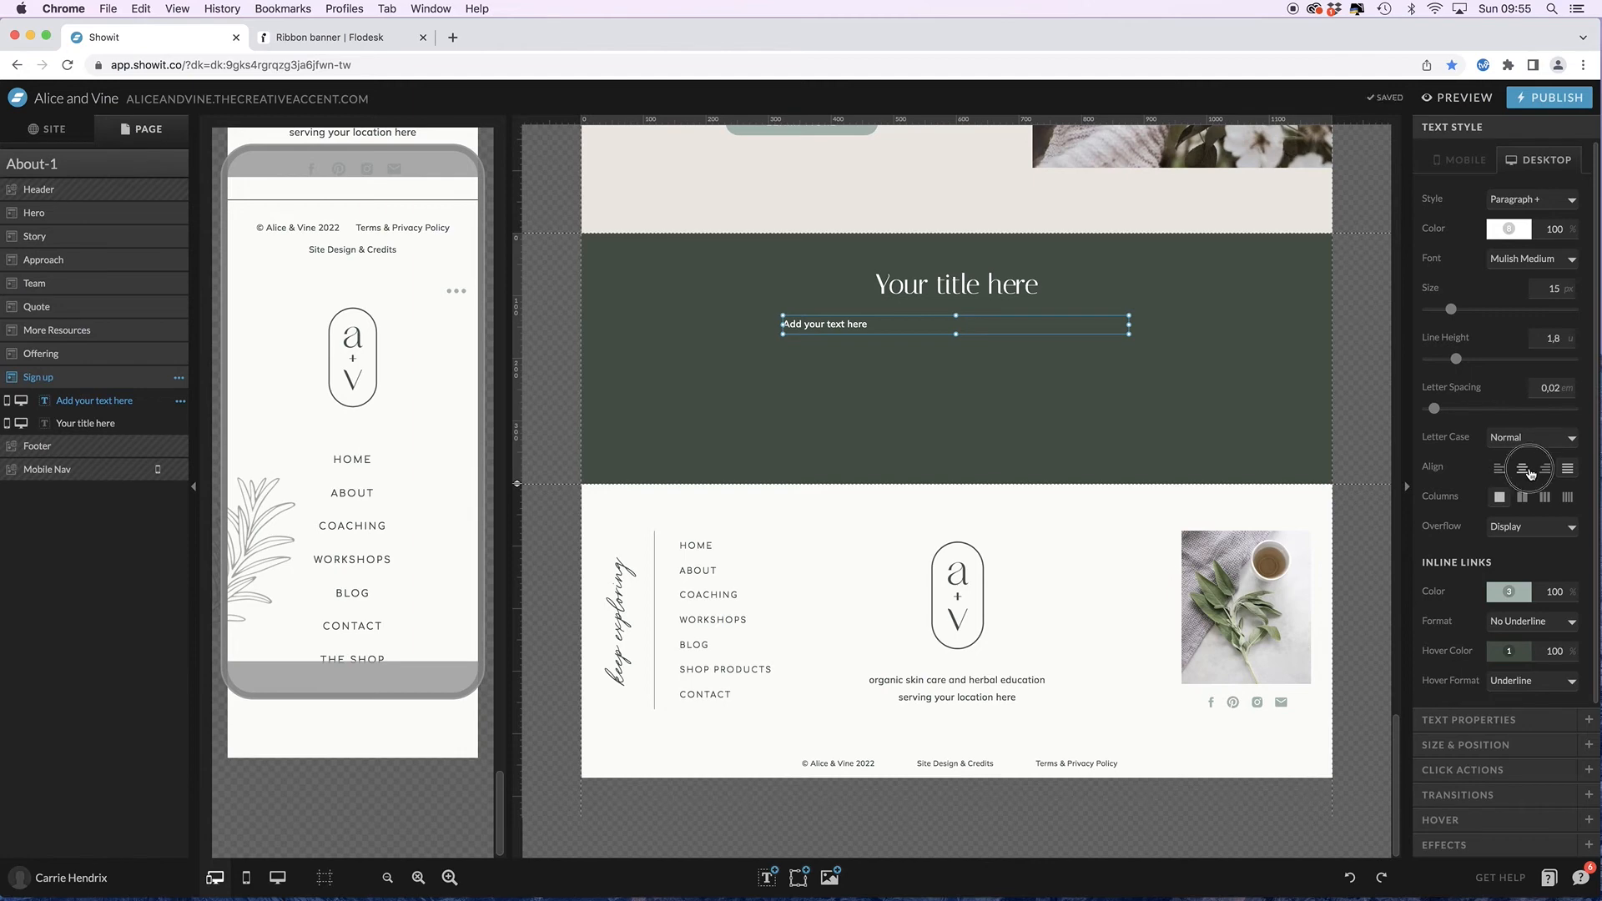
left_click(1527, 468)
left_click_drag(998, 327, 999, 324)
left_click(1031, 364)
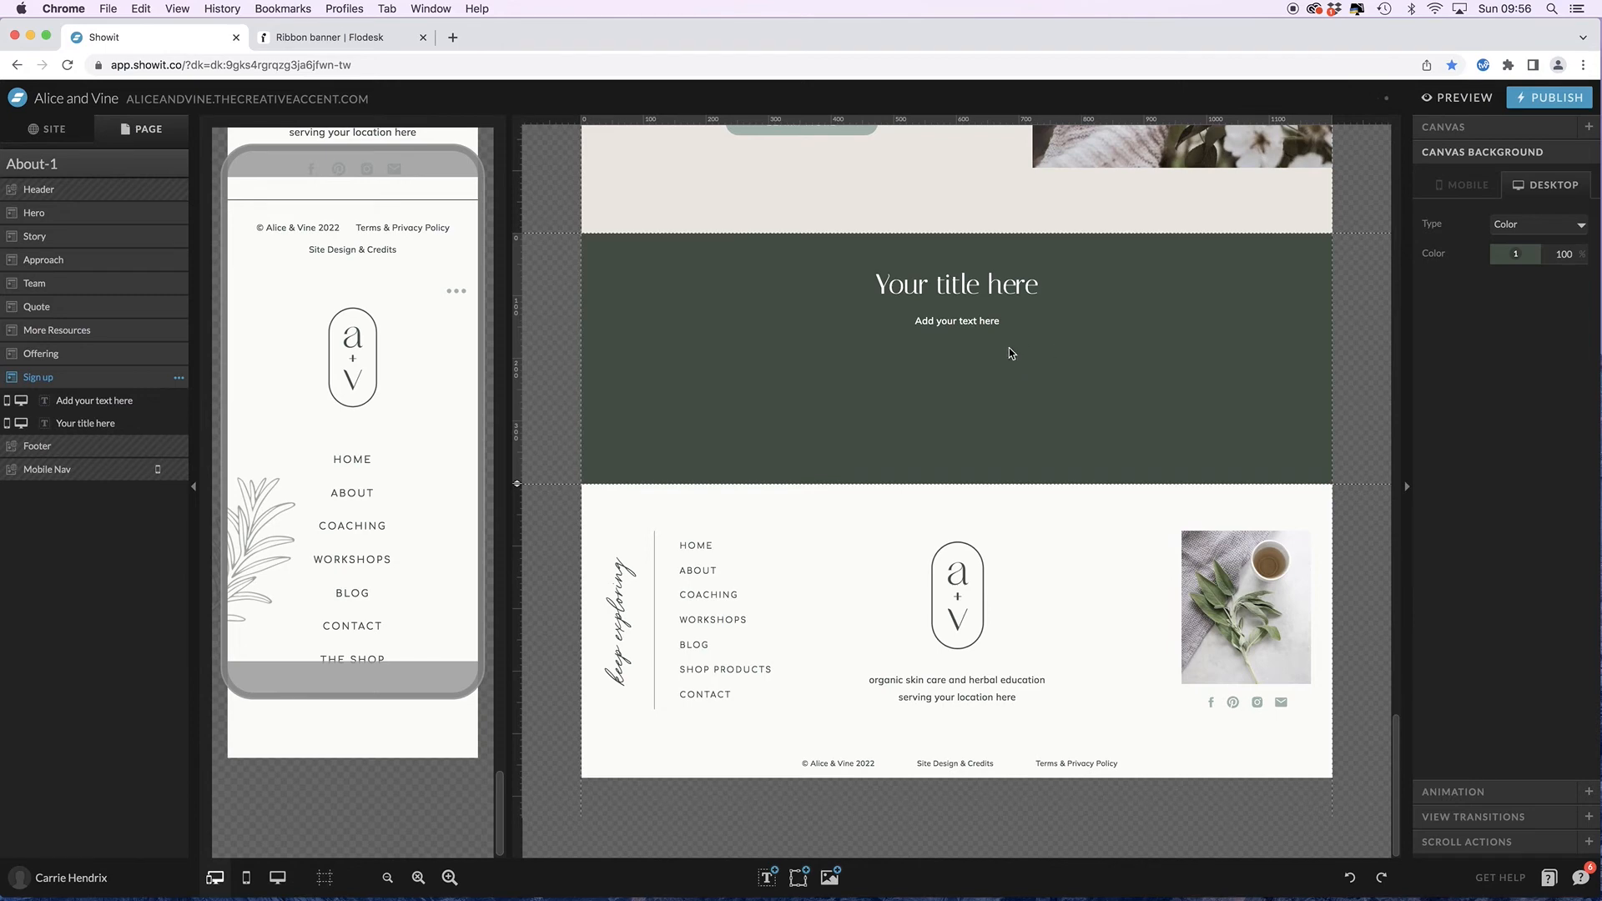
- Add an Embed Code box below the paragraph, widen it to nearly the full canvas width, and center it horizontally
mouse_move(795, 878)
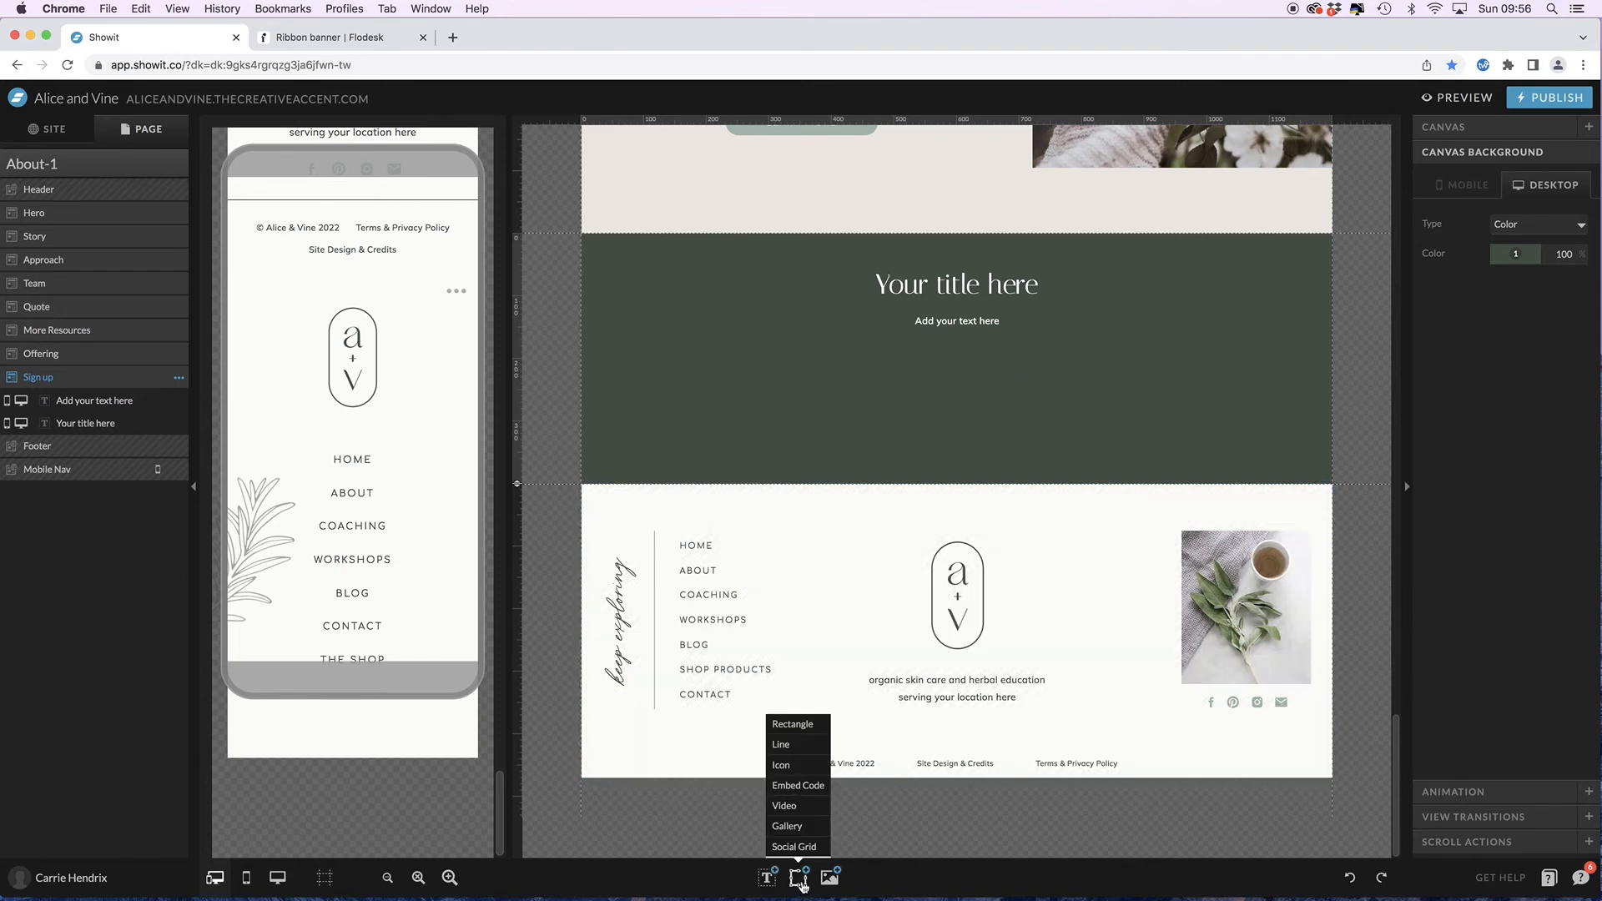
left_click(799, 786)
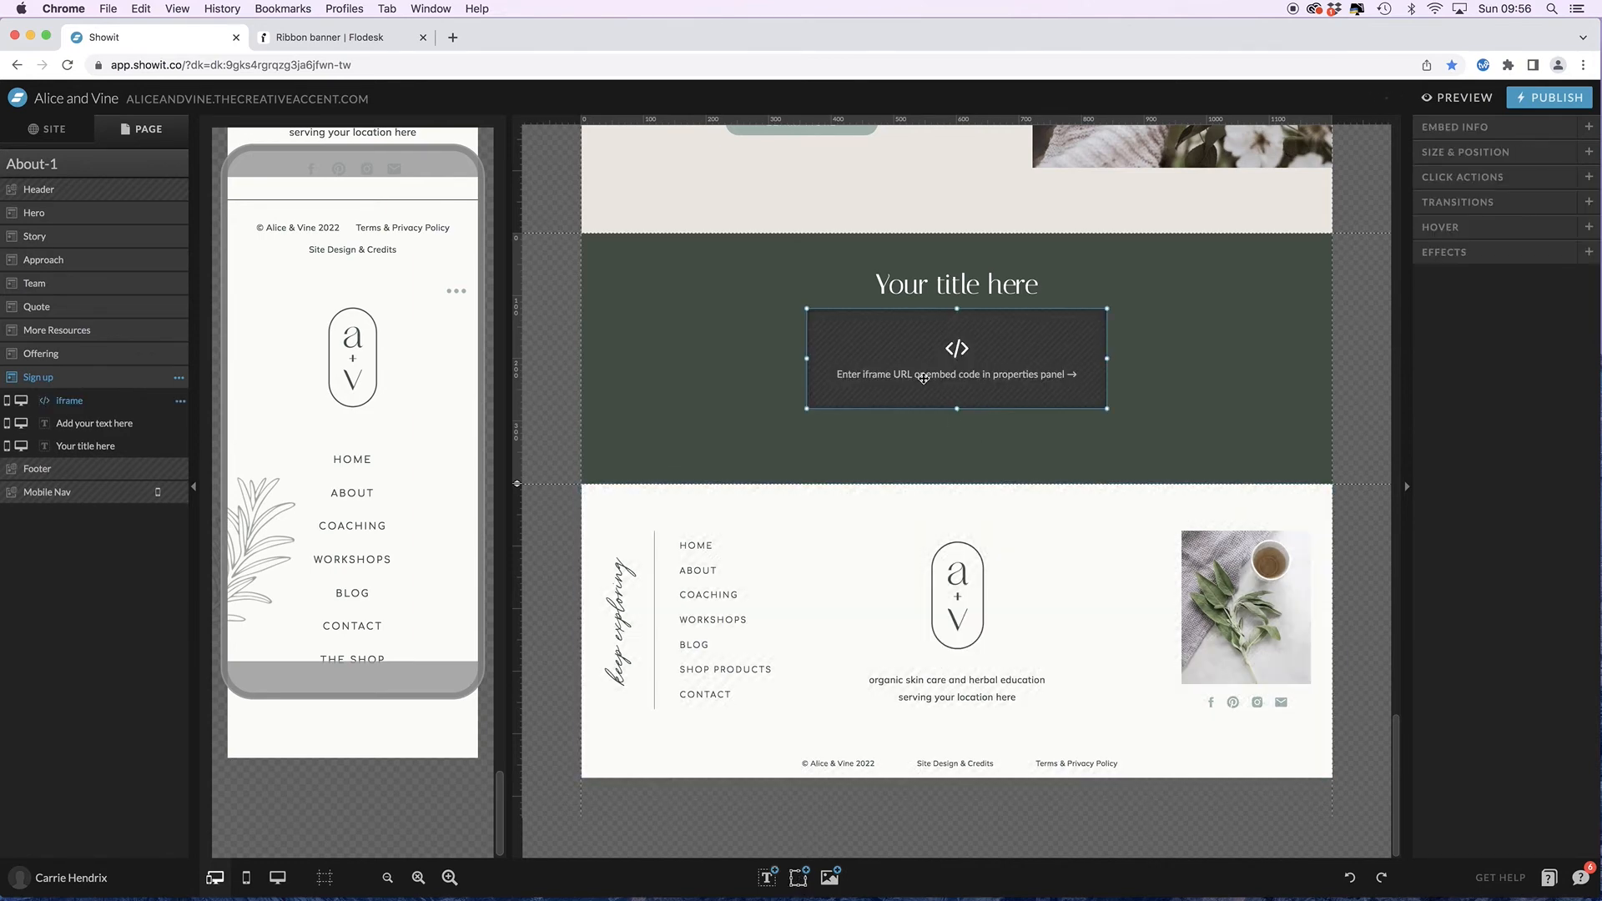
left_click_drag(881, 385, 721, 417)
left_click_drag(925, 393, 1309, 397)
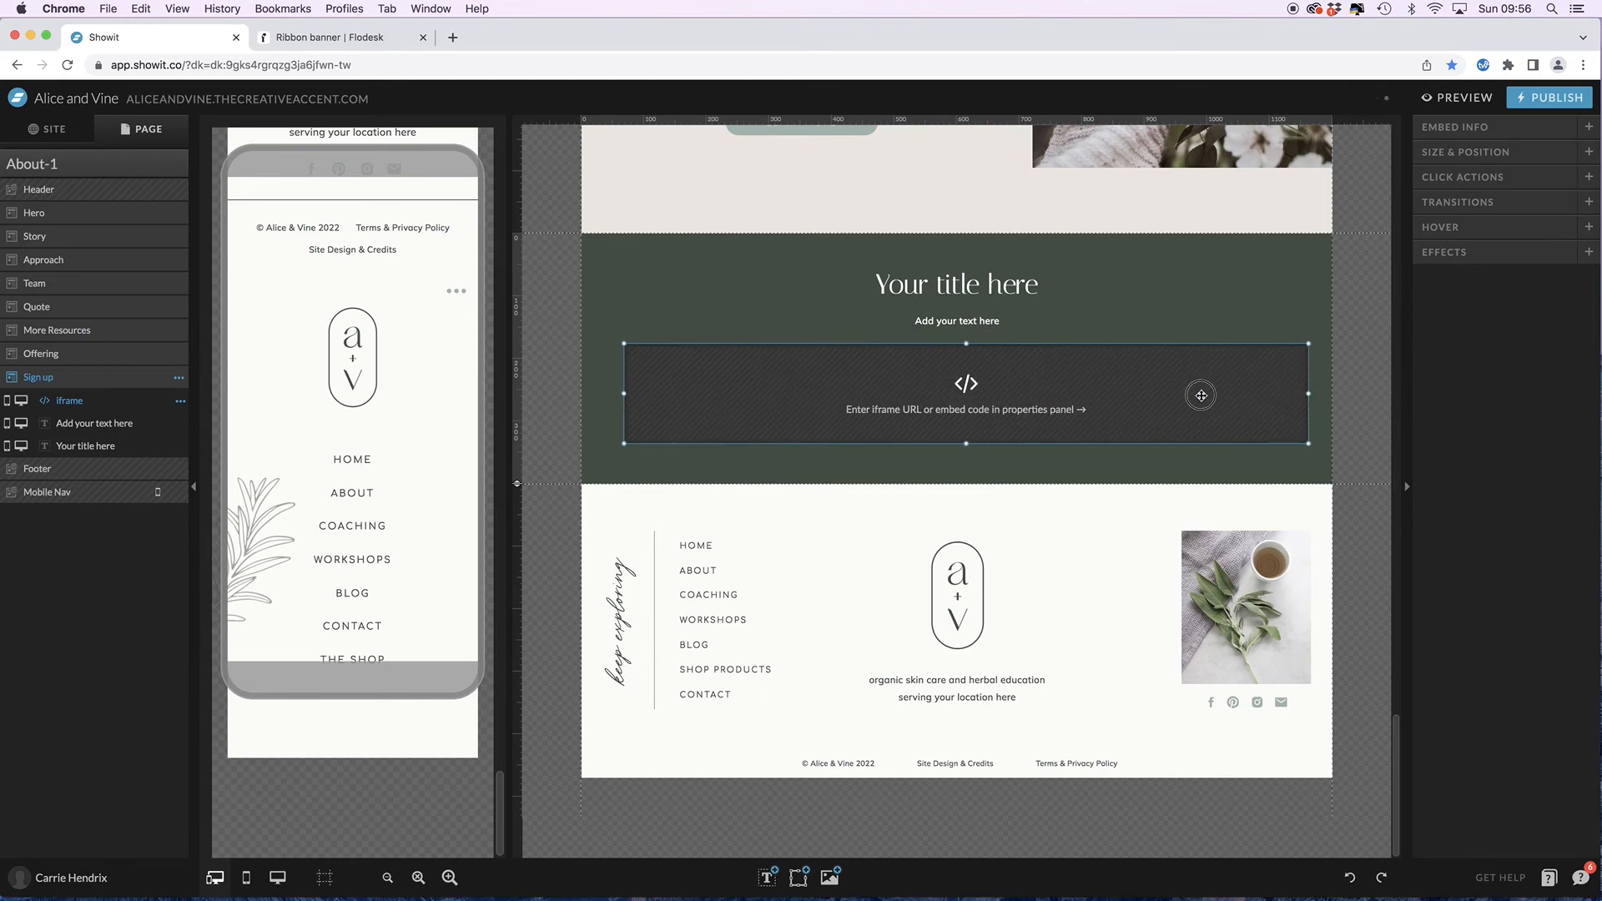
left_click_drag(1201, 395, 1192, 398)
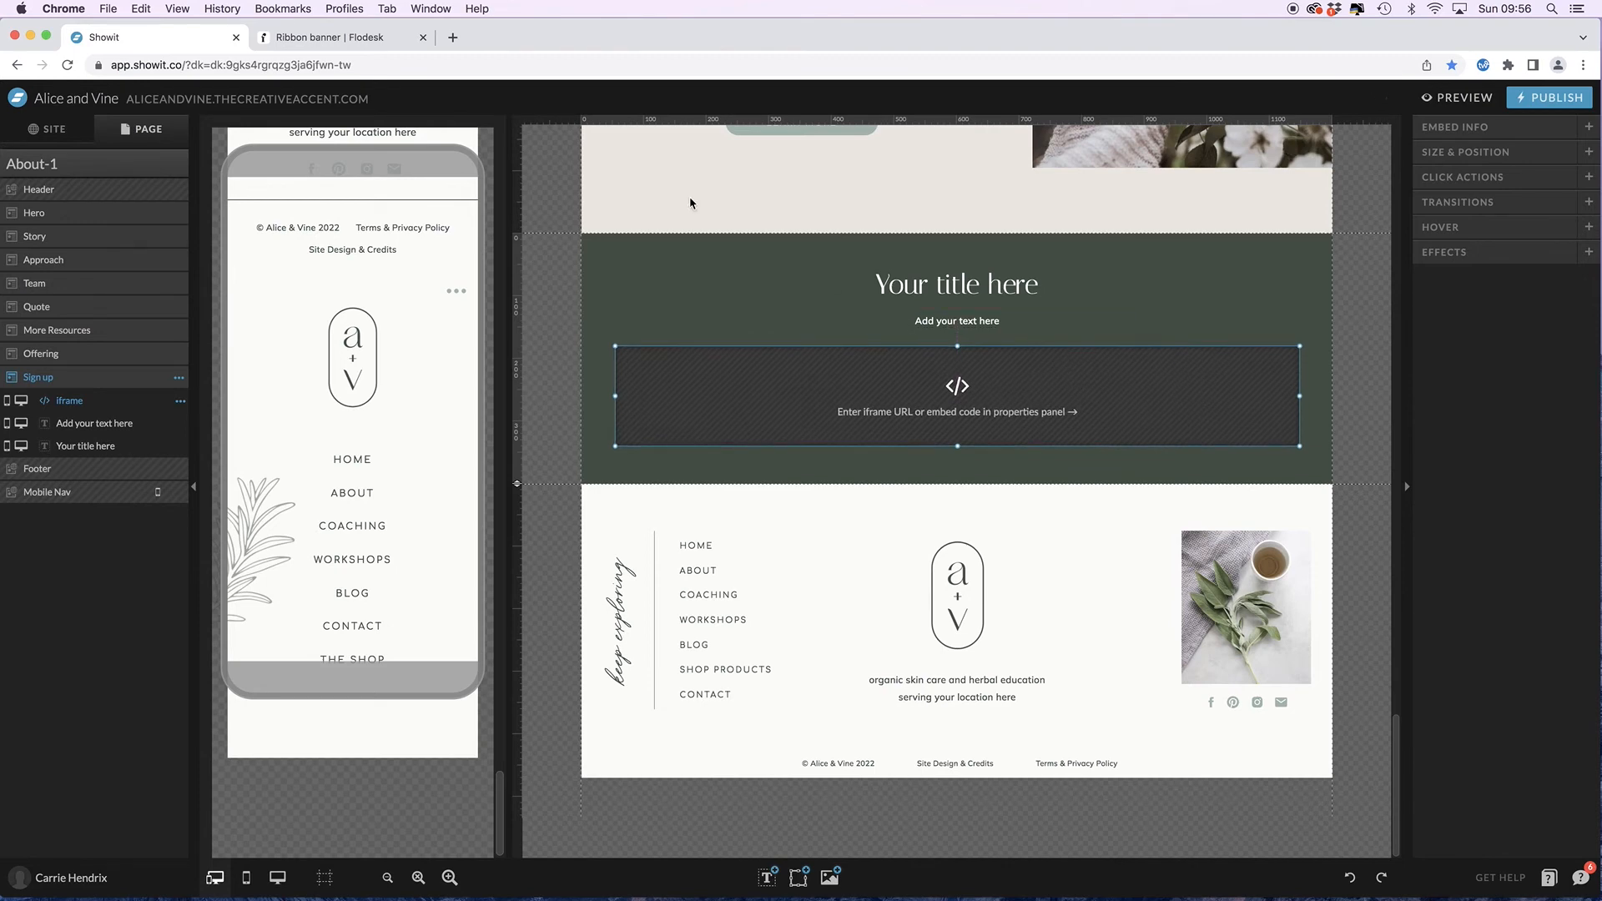
- Switch to Flodesk, copy the form's inline code, and return to Showit
left_click(312, 42)
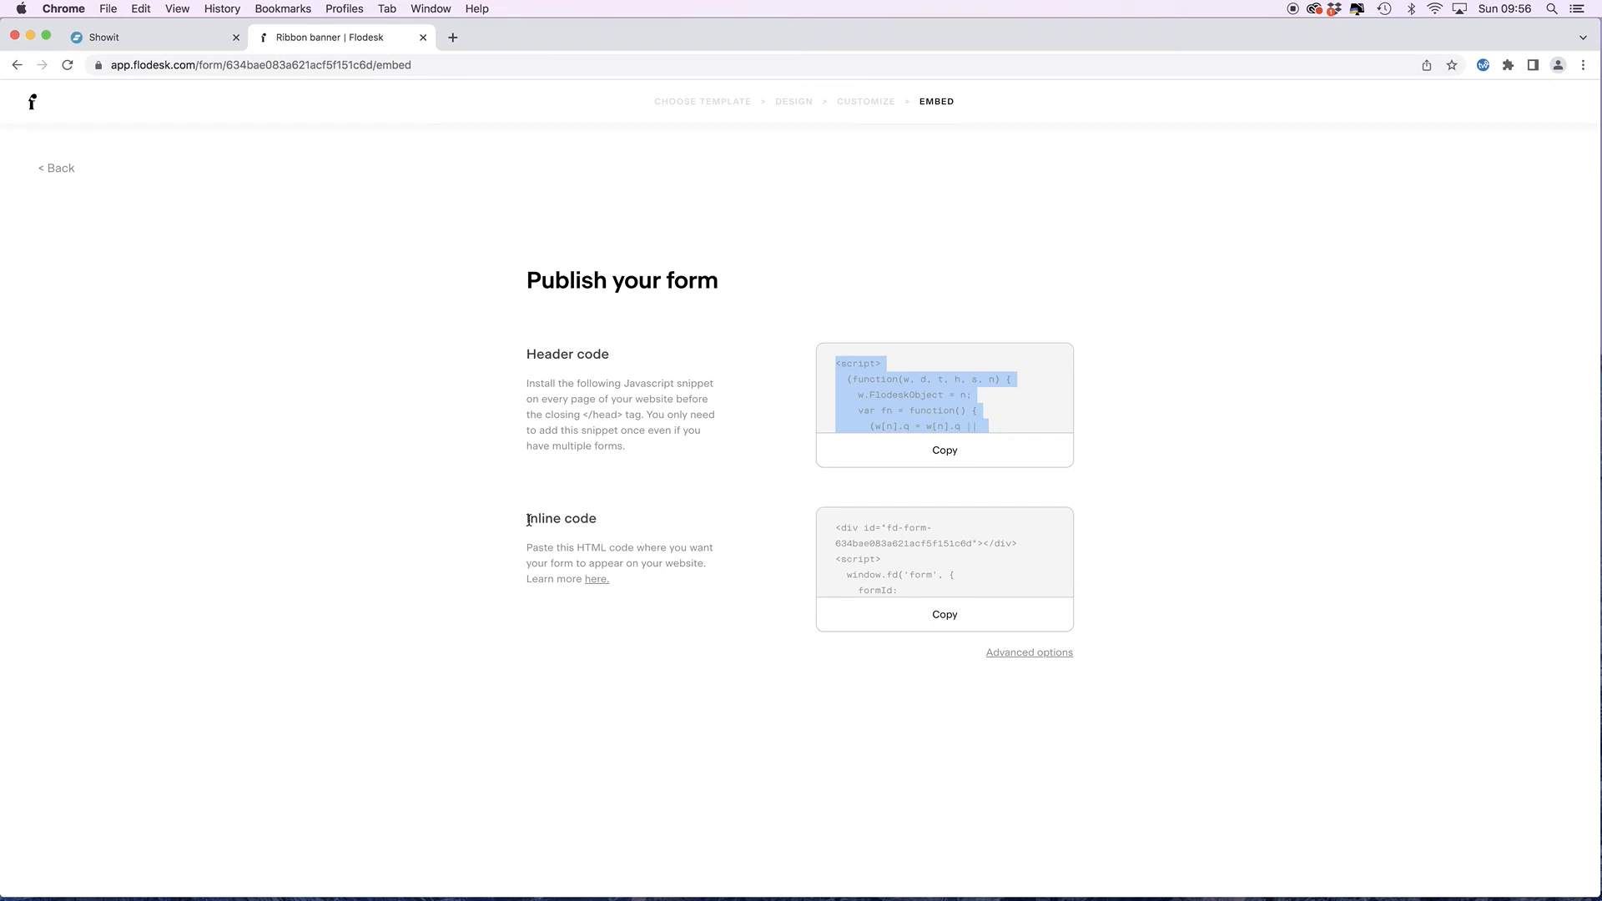
left_click(956, 619)
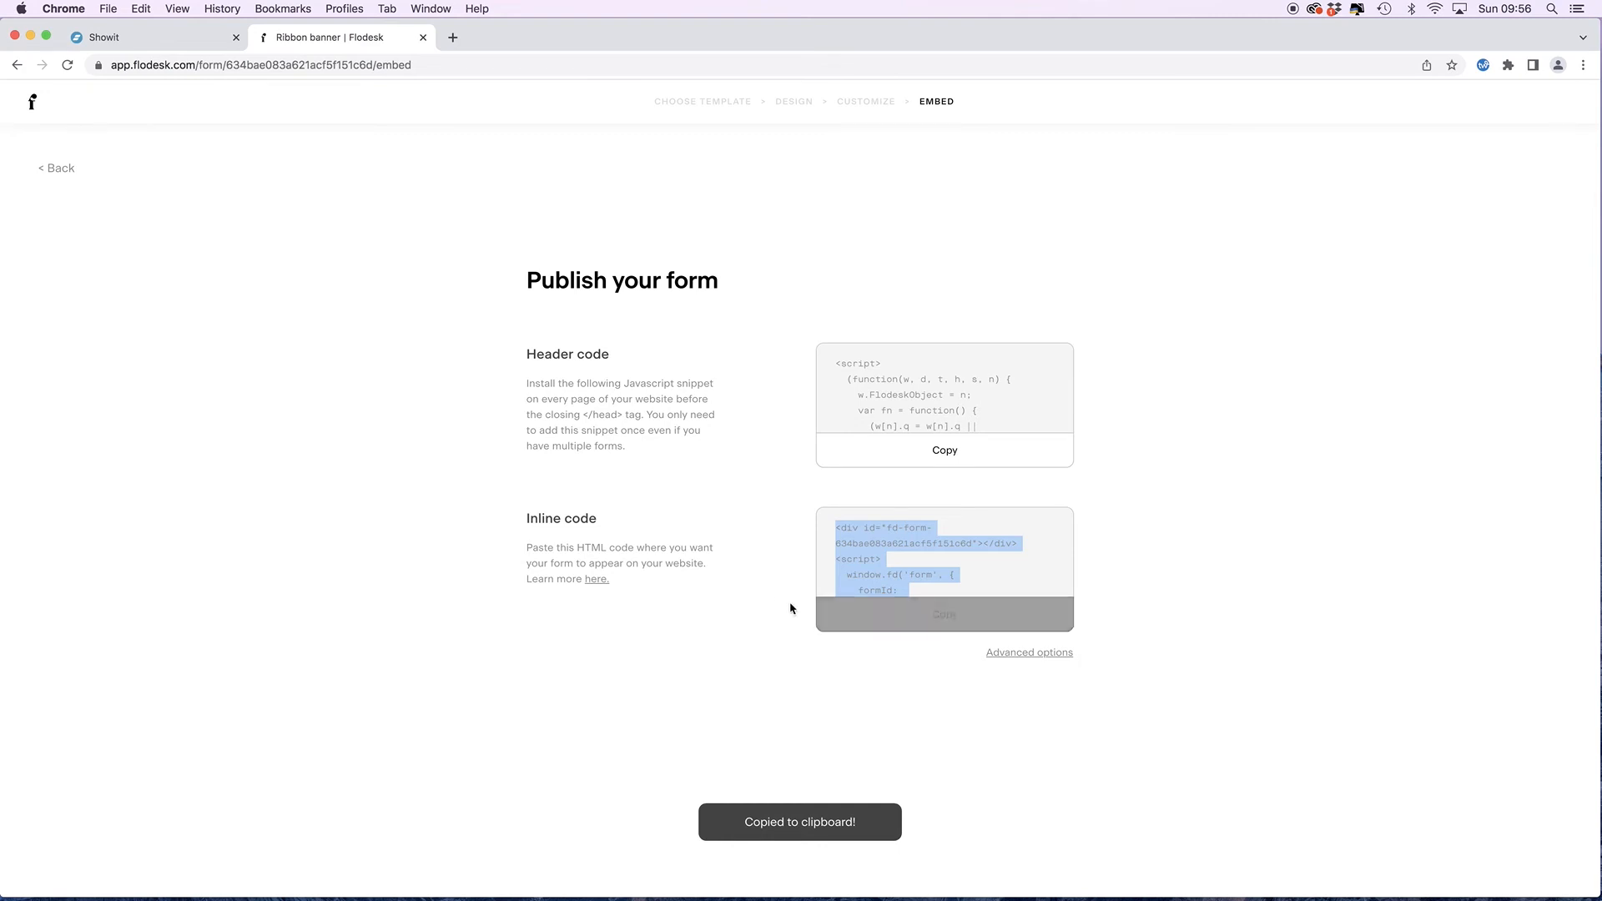
left_click(146, 40)
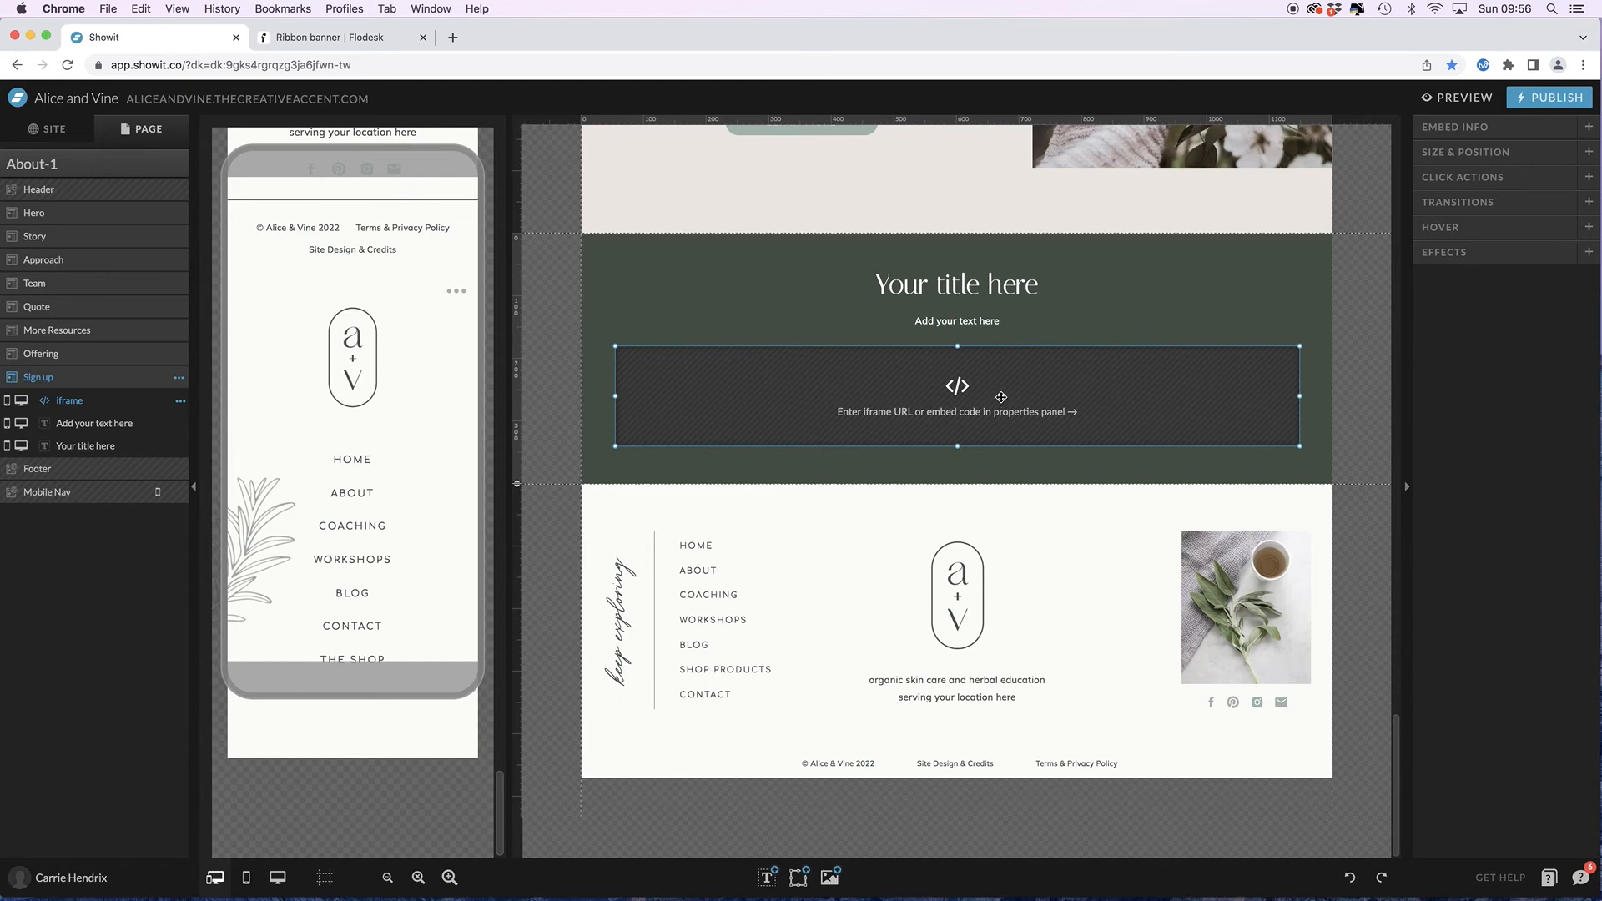
left_click(1452, 130)
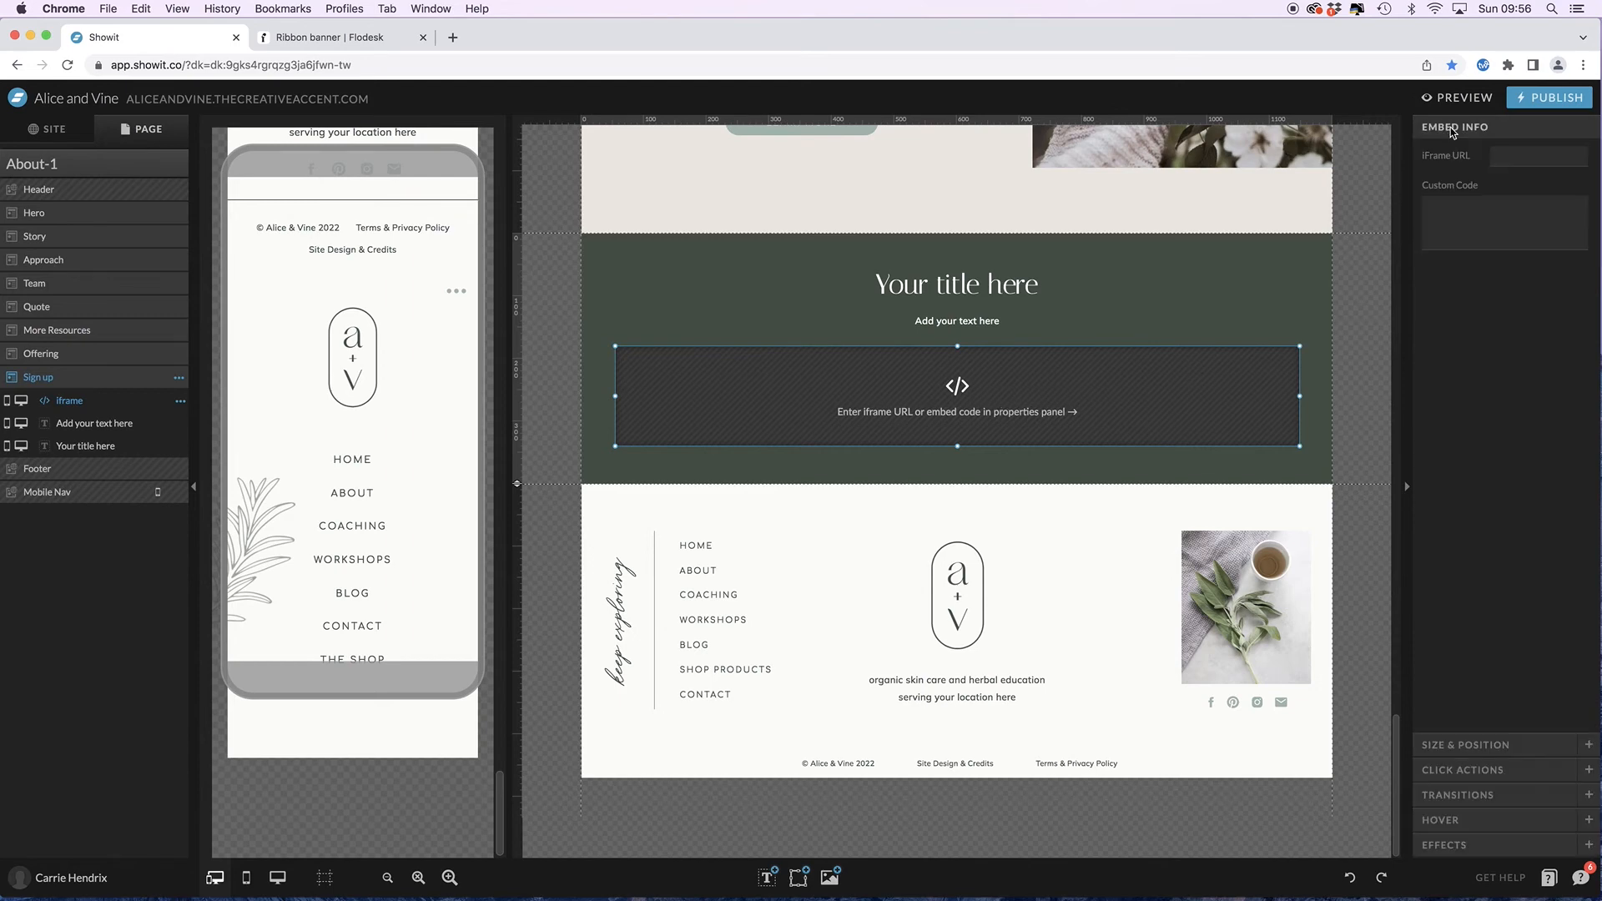
left_click(1456, 223)
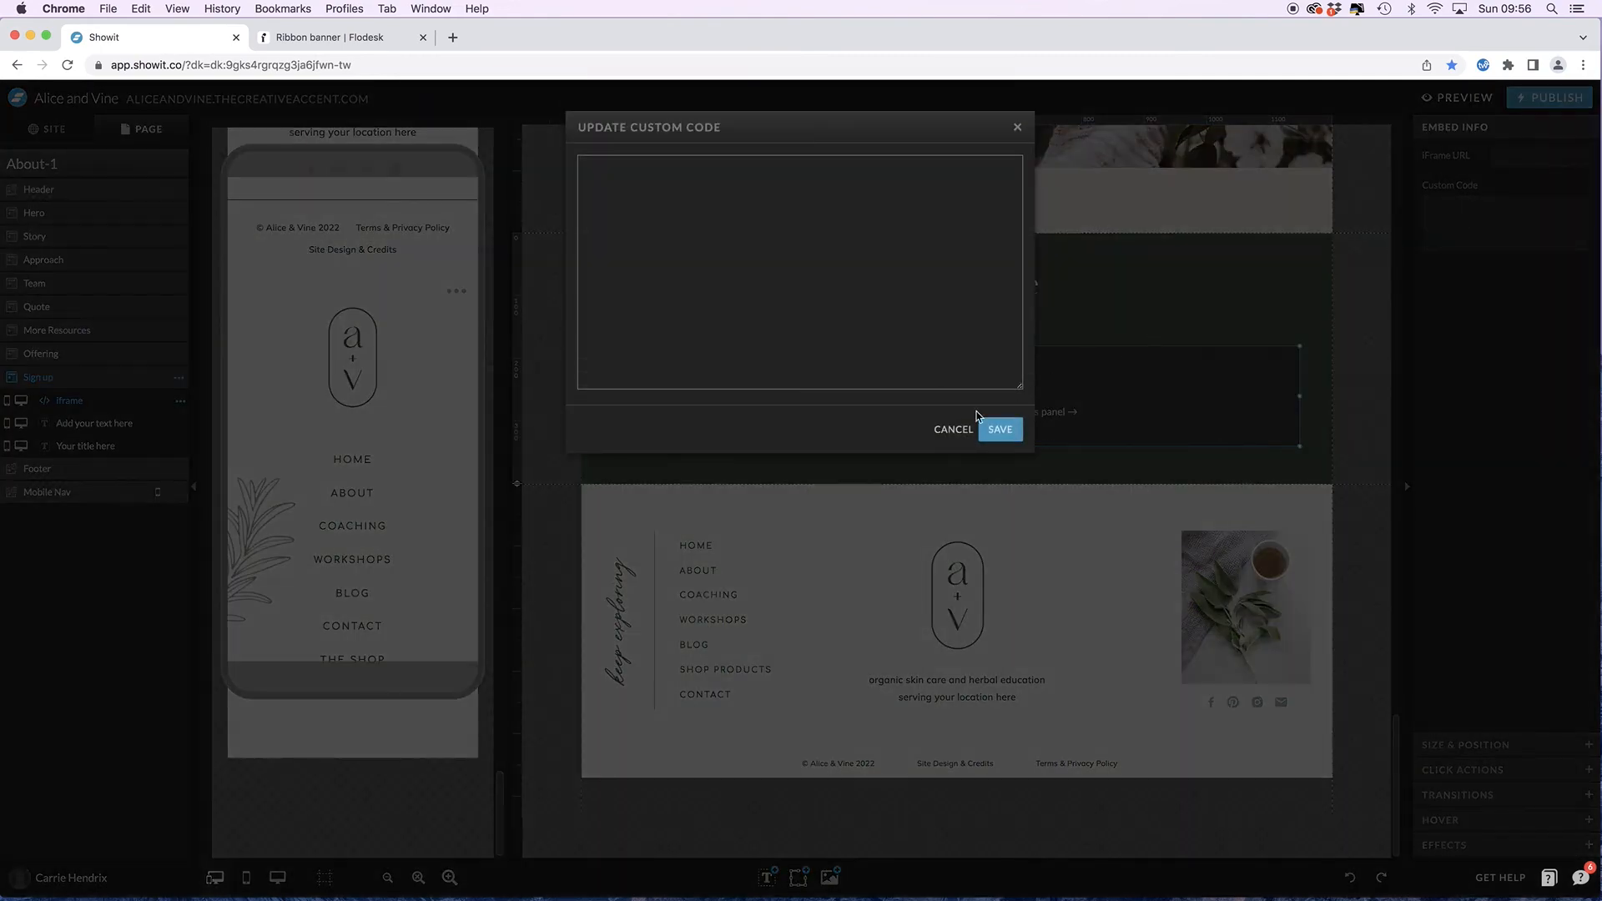
left_click(953, 428)
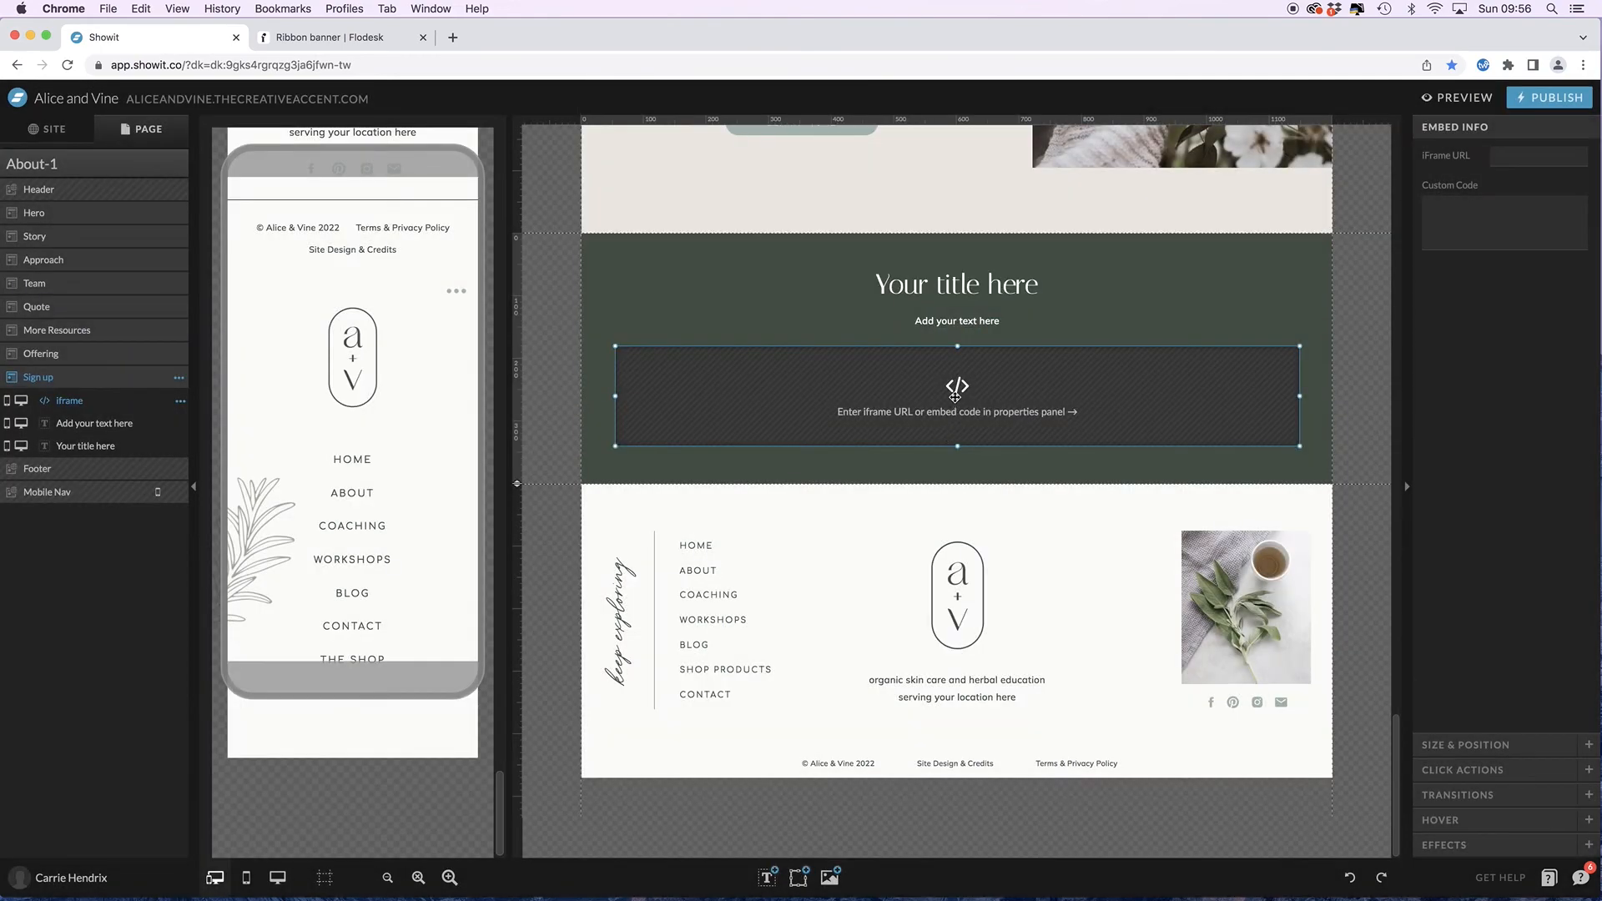
- Paste the copied inline form code into the embed box, save it, and make the box slightly taller
double_click(955, 396)
left_click(608, 201)
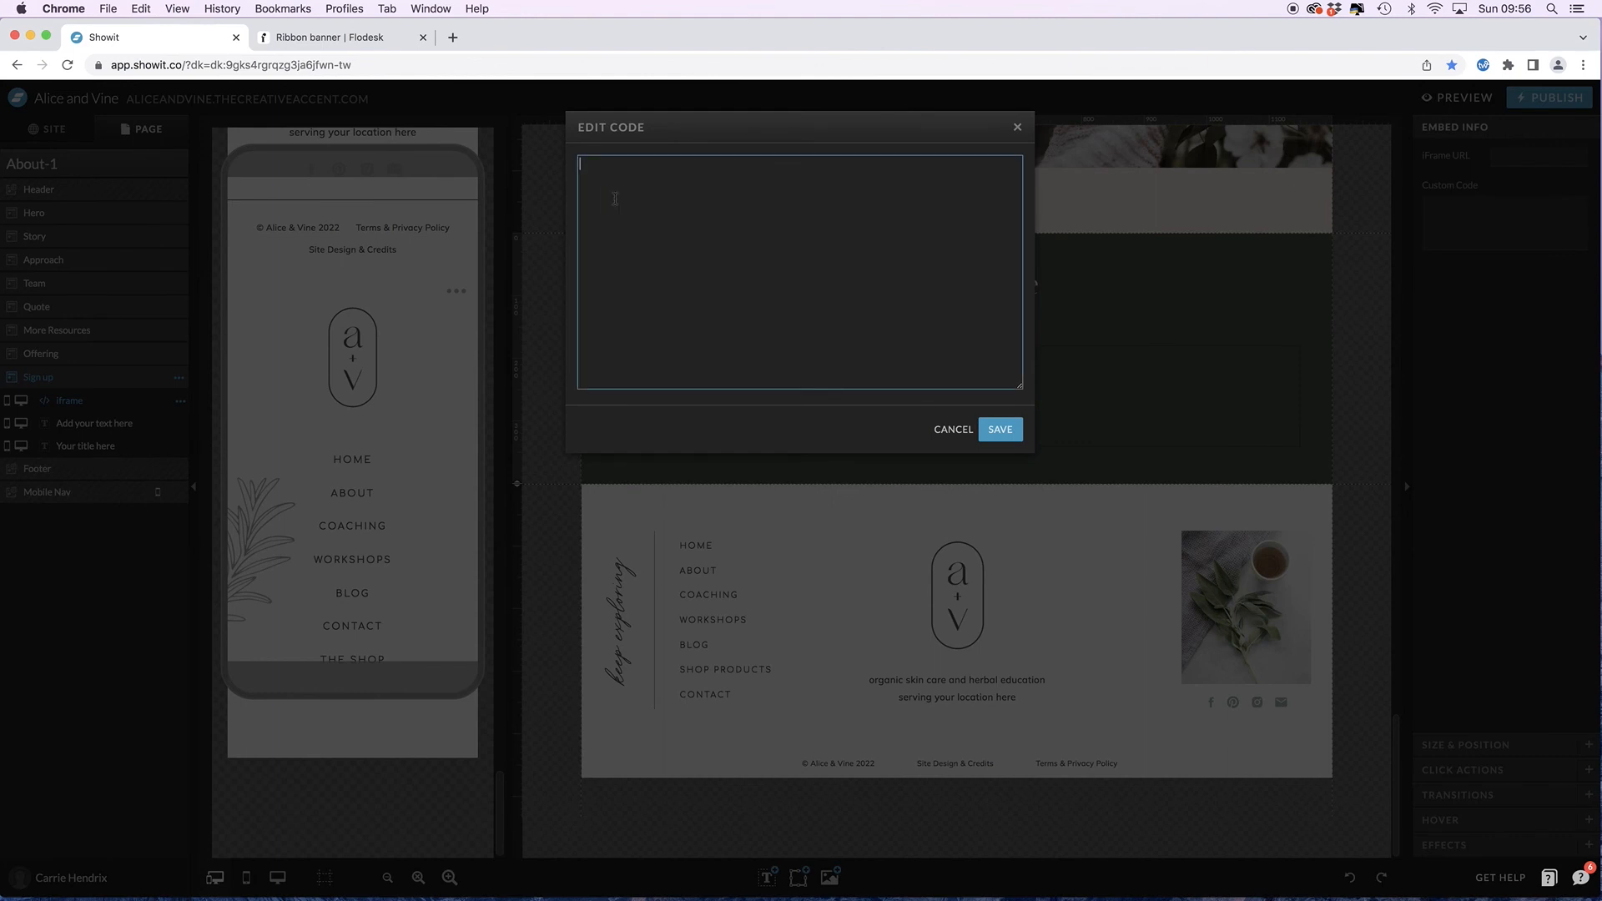
key("super+v")
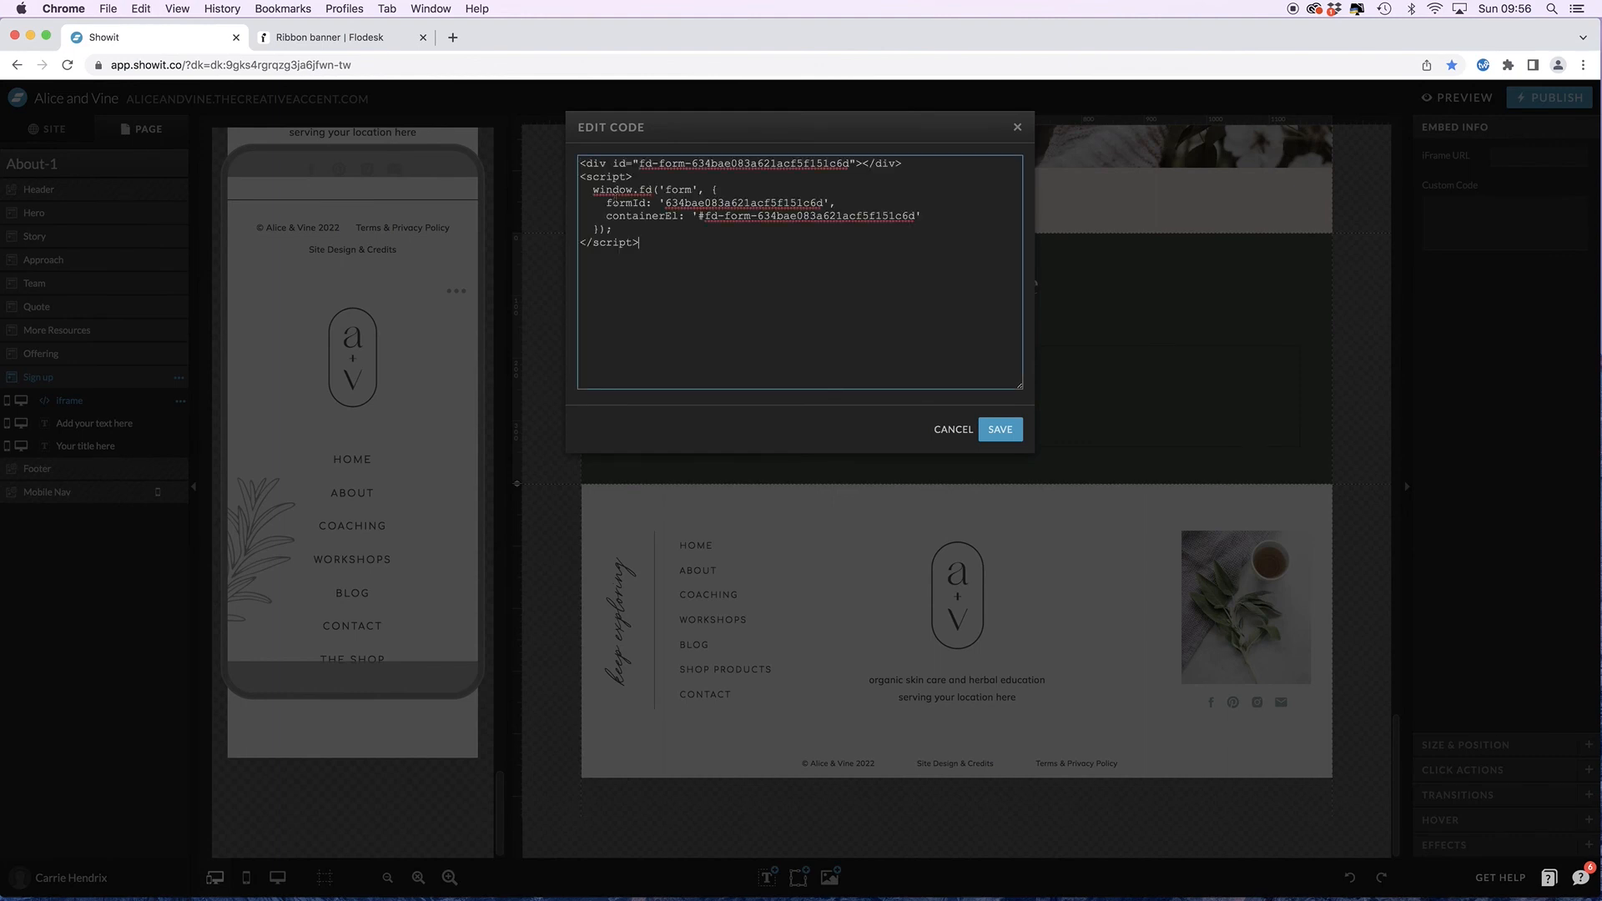
left_click(1000, 429)
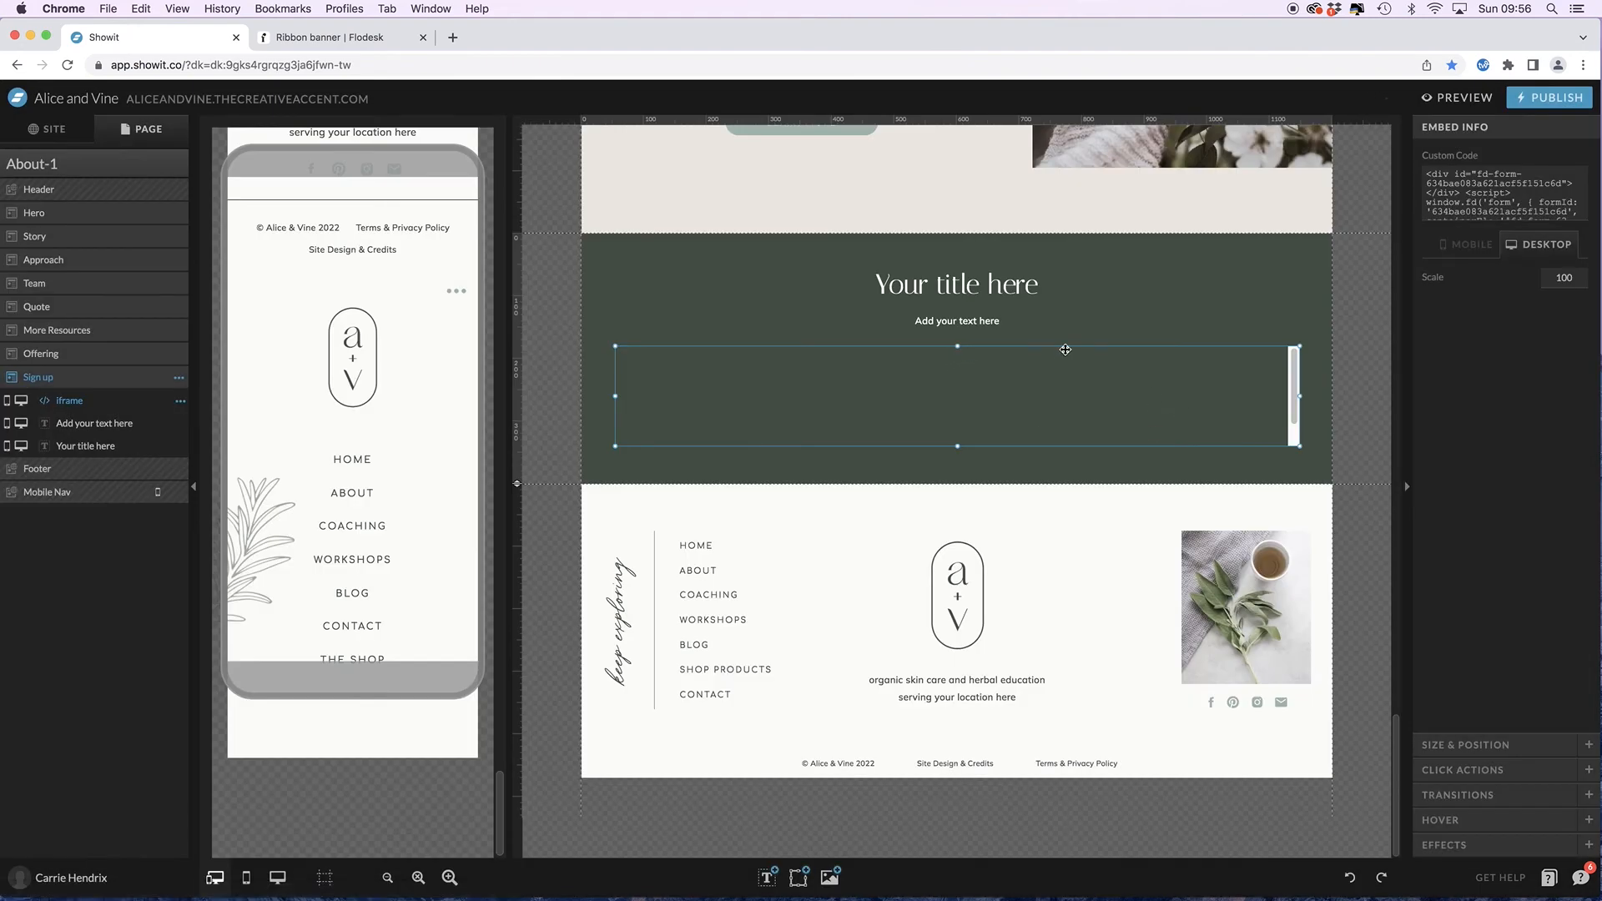
left_click_drag(959, 346, 958, 341)
left_click_drag(958, 446, 958, 449)
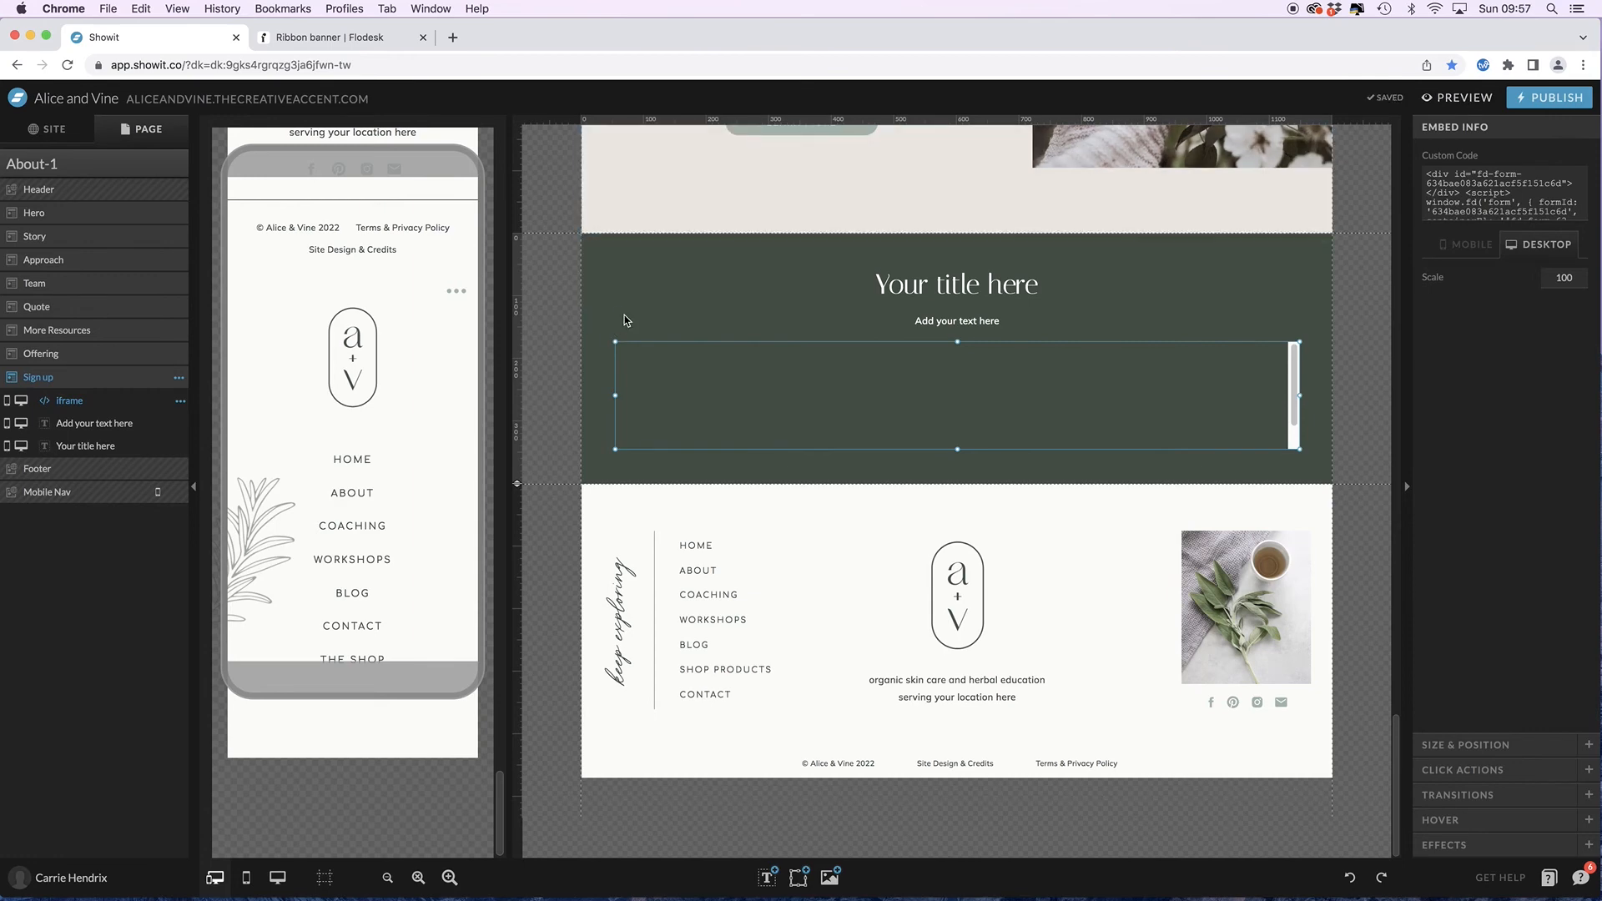
- Examine the Sign up canvas in the mobile layout and check the embed box on the desktop layout
scroll(464, 375, "up", 3)
scroll(465, 375, "up", 5)
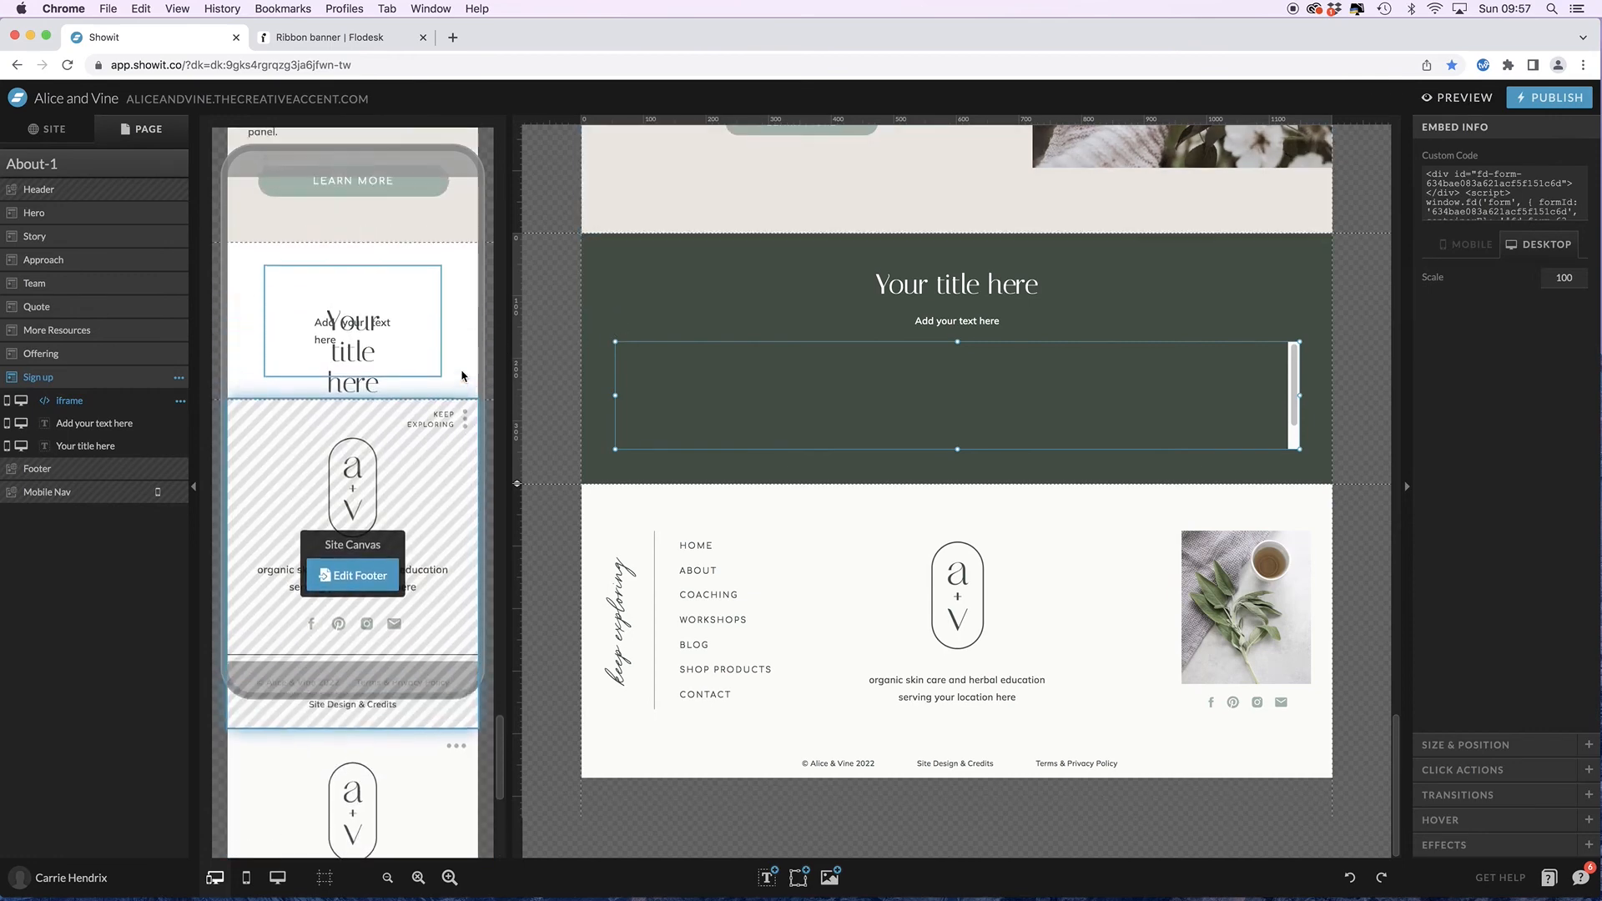
scroll(459, 376, "up", 1)
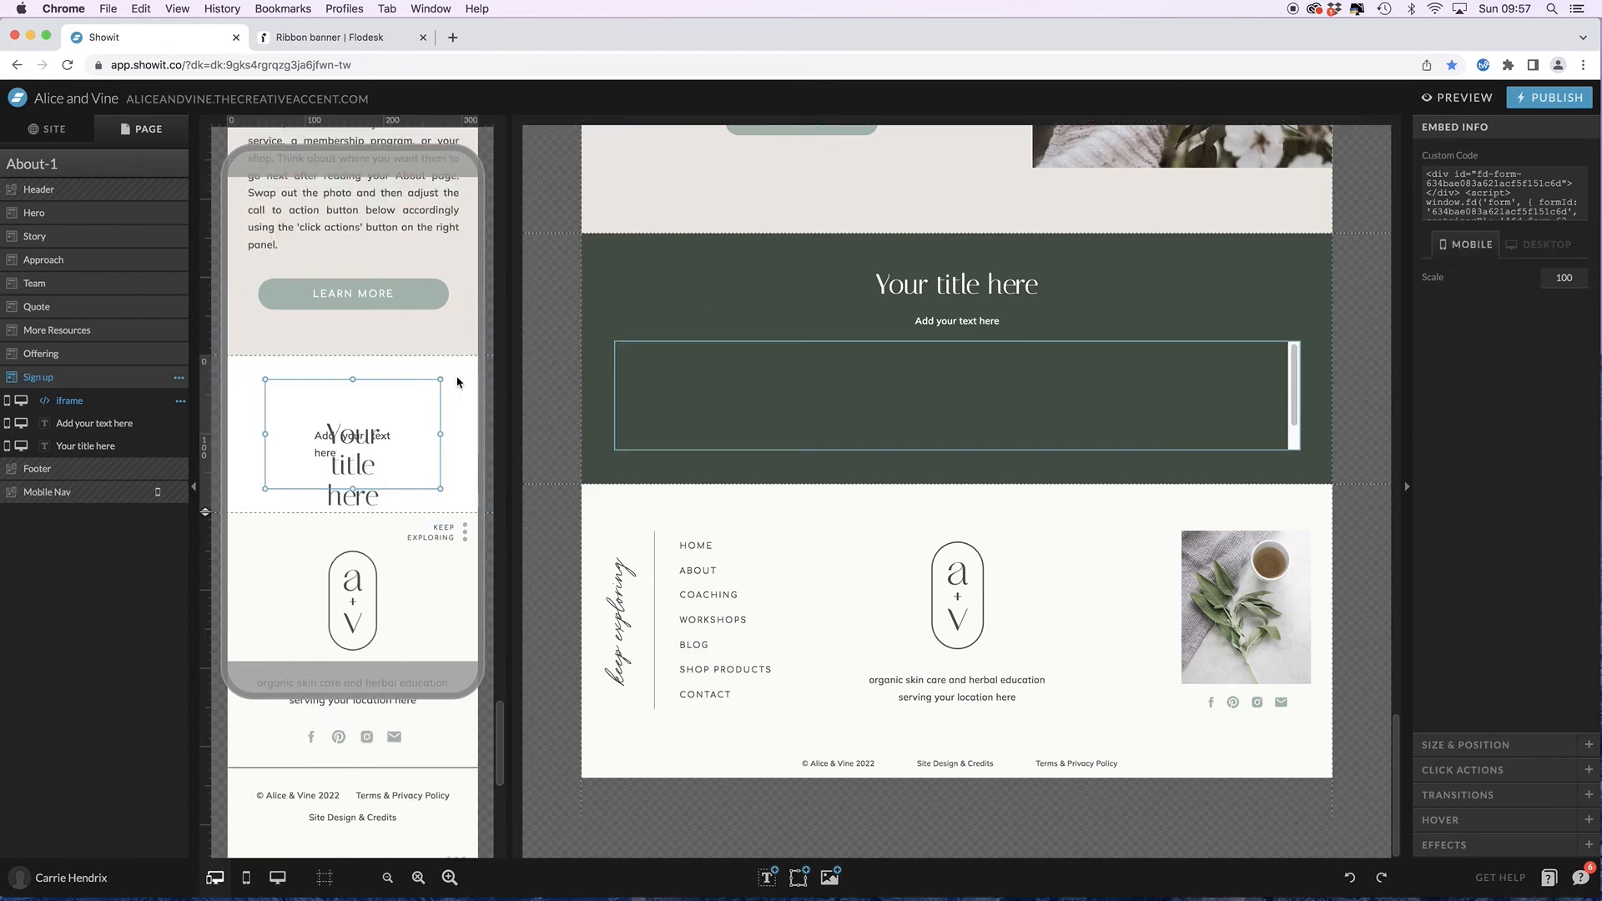
left_click(460, 380)
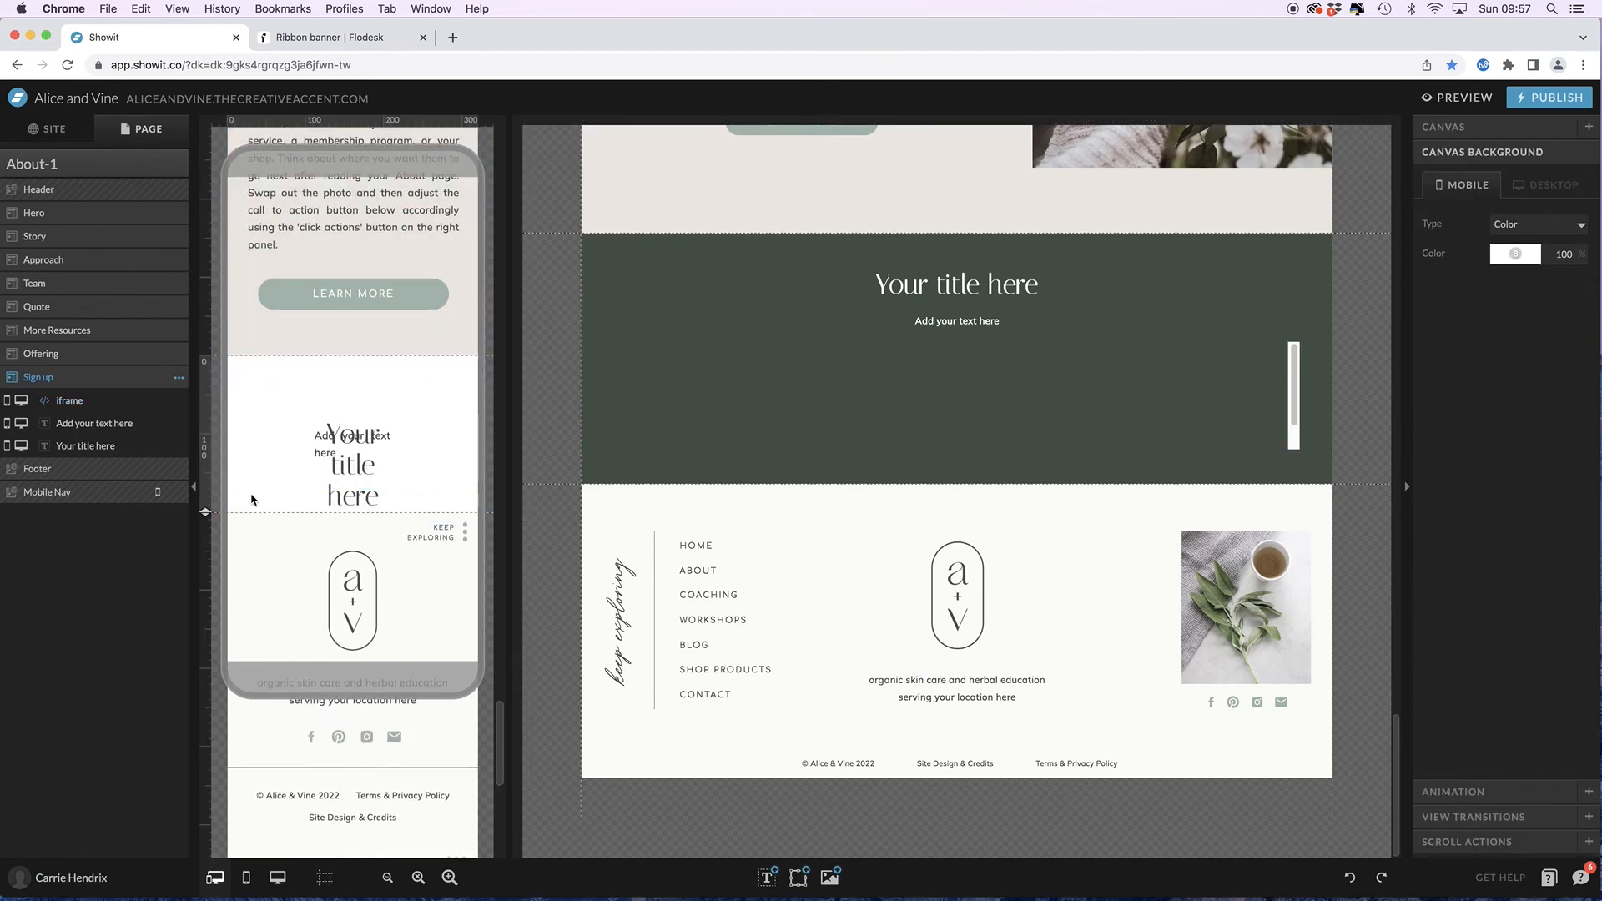
scroll(373, 467, "up", 2)
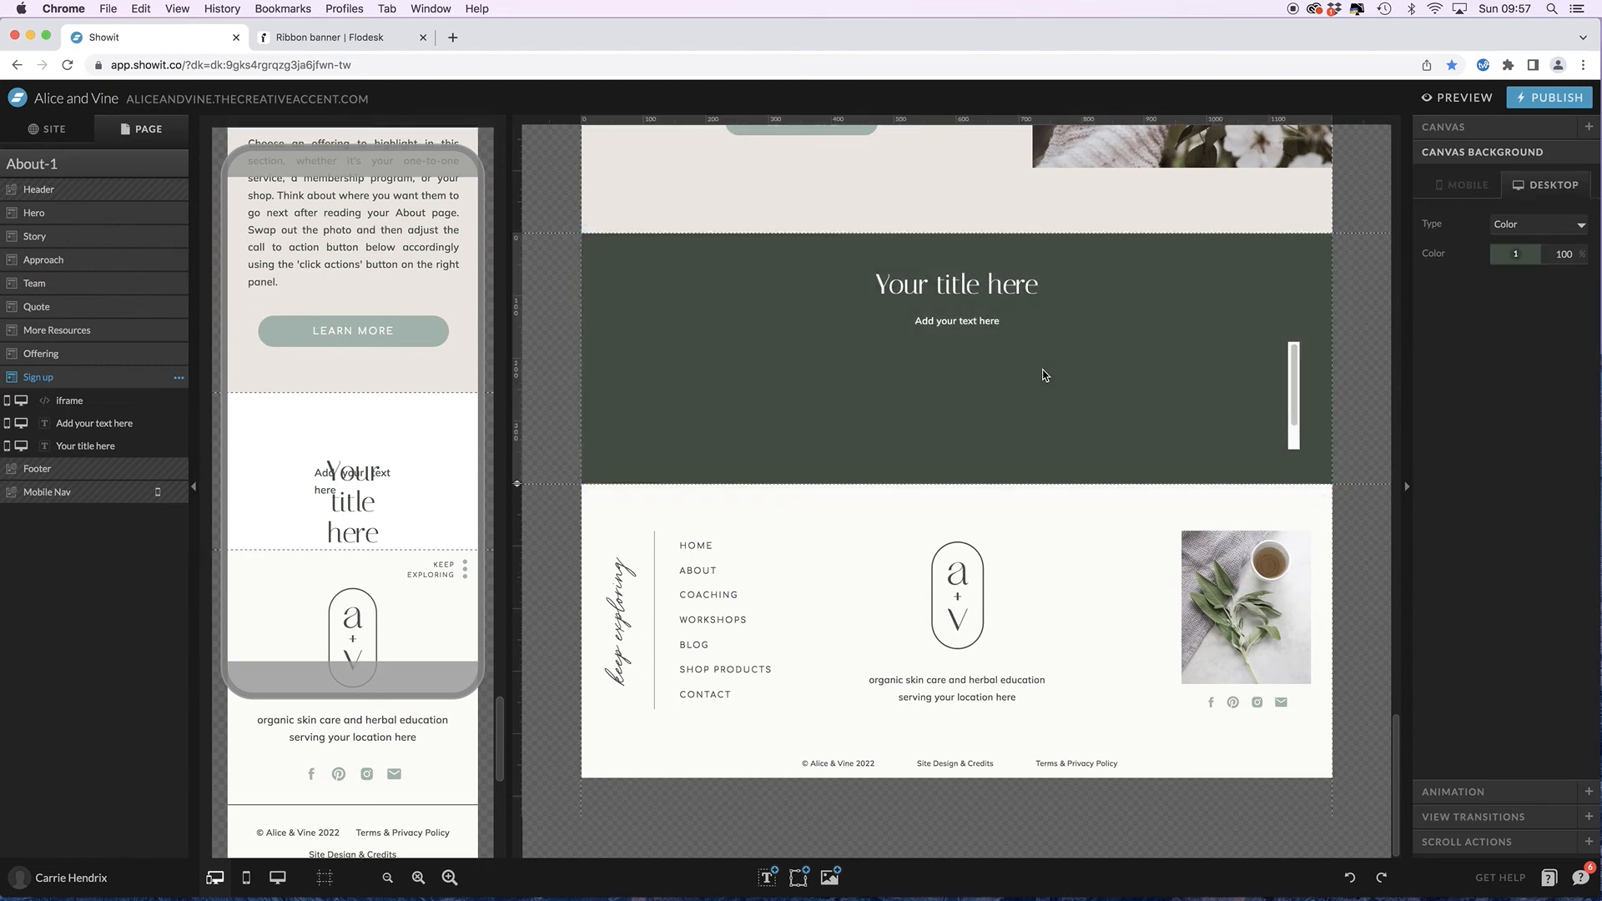
left_click(1011, 375)
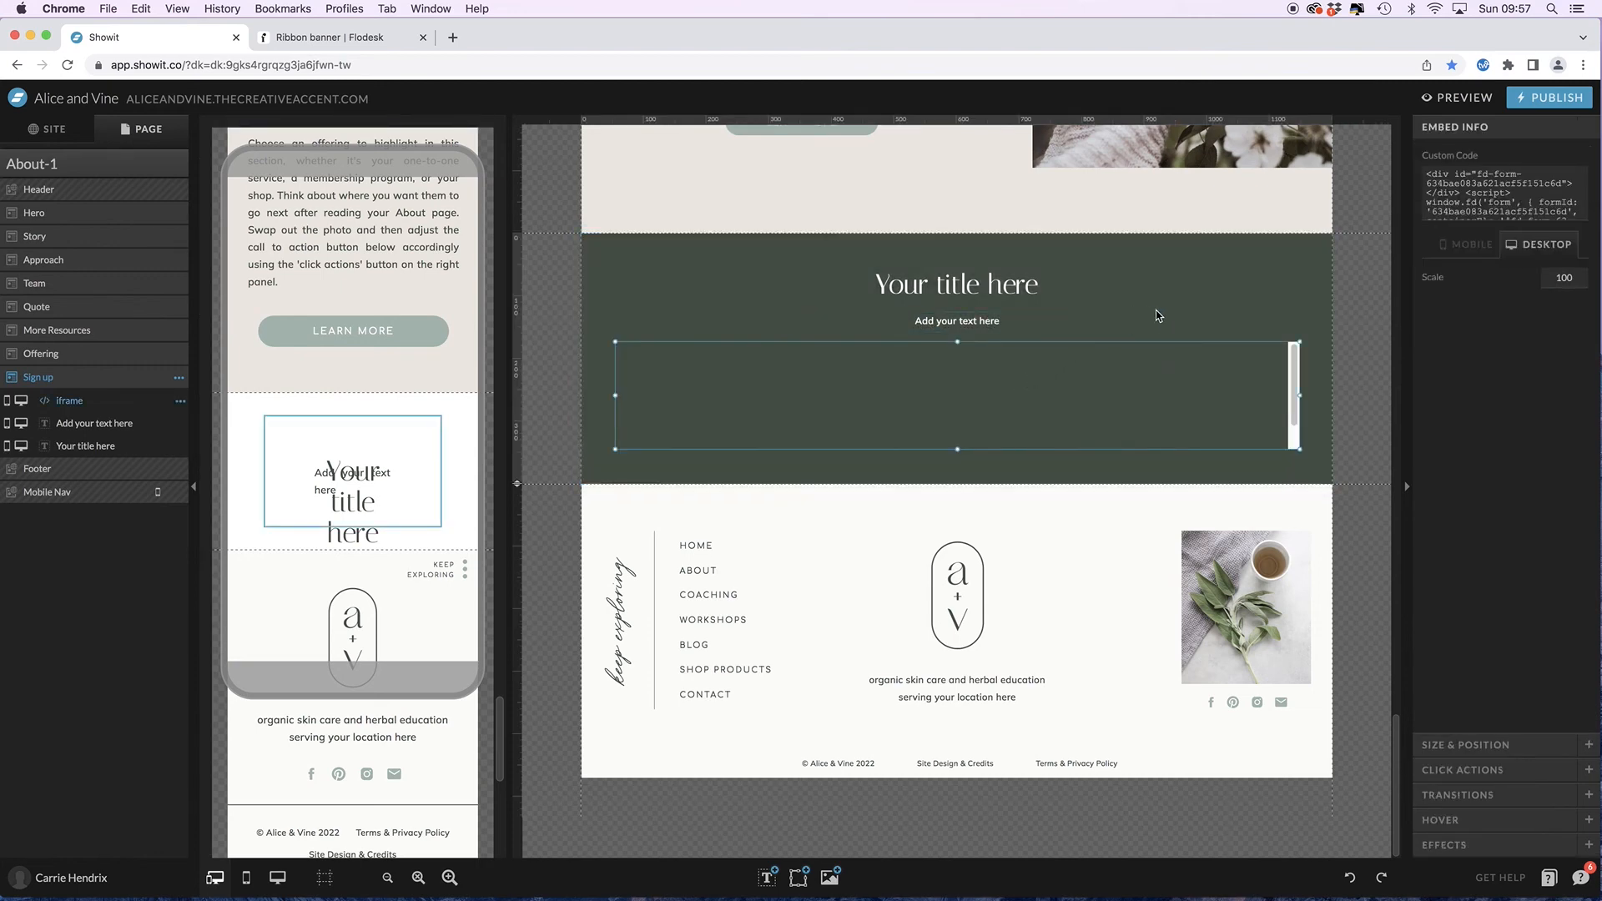
left_click(1202, 302)
- Preview the About-1 page in a separate browser tab and check the embedded form in the Sign up section
left_click(1475, 99)
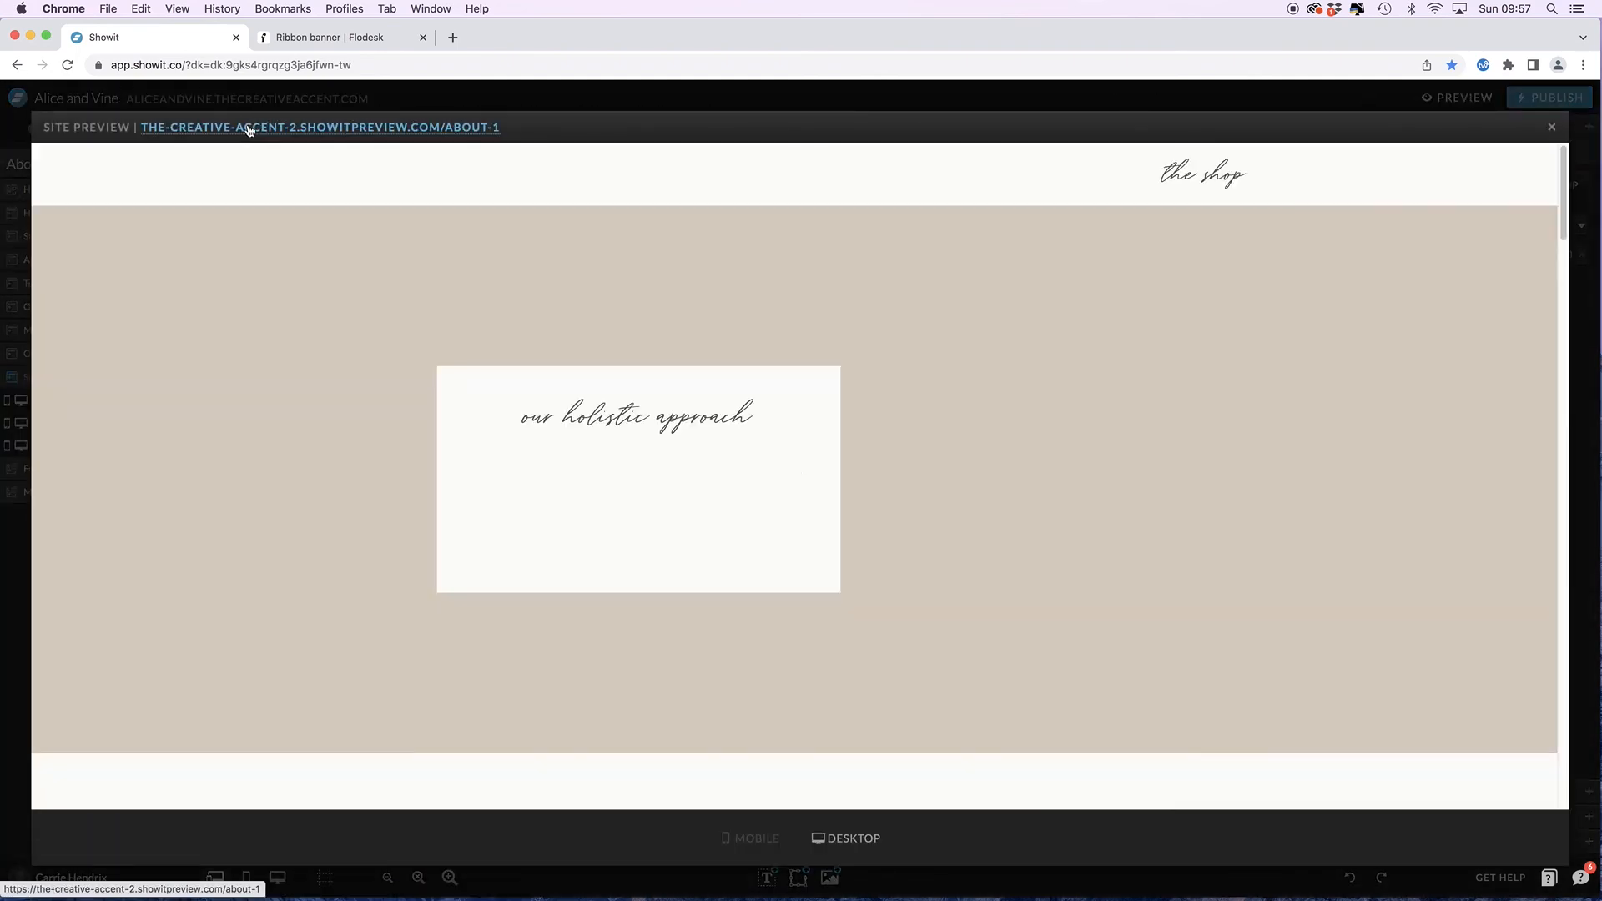
left_click(251, 127)
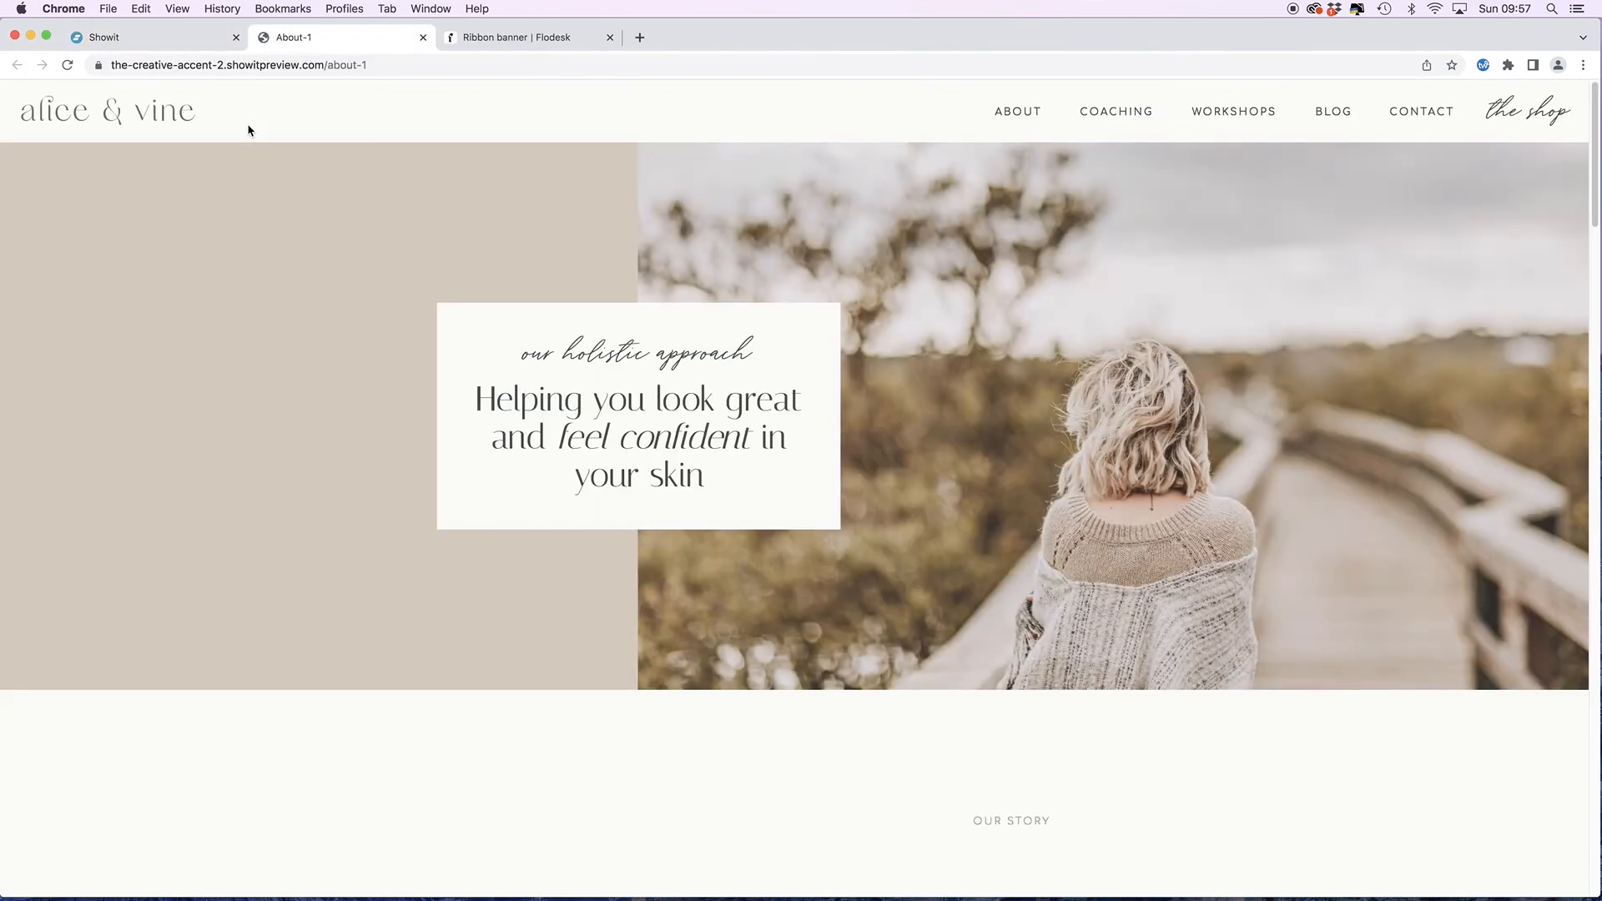
scroll(884, 442, "down", 5)
scroll(885, 442, "down", 14)
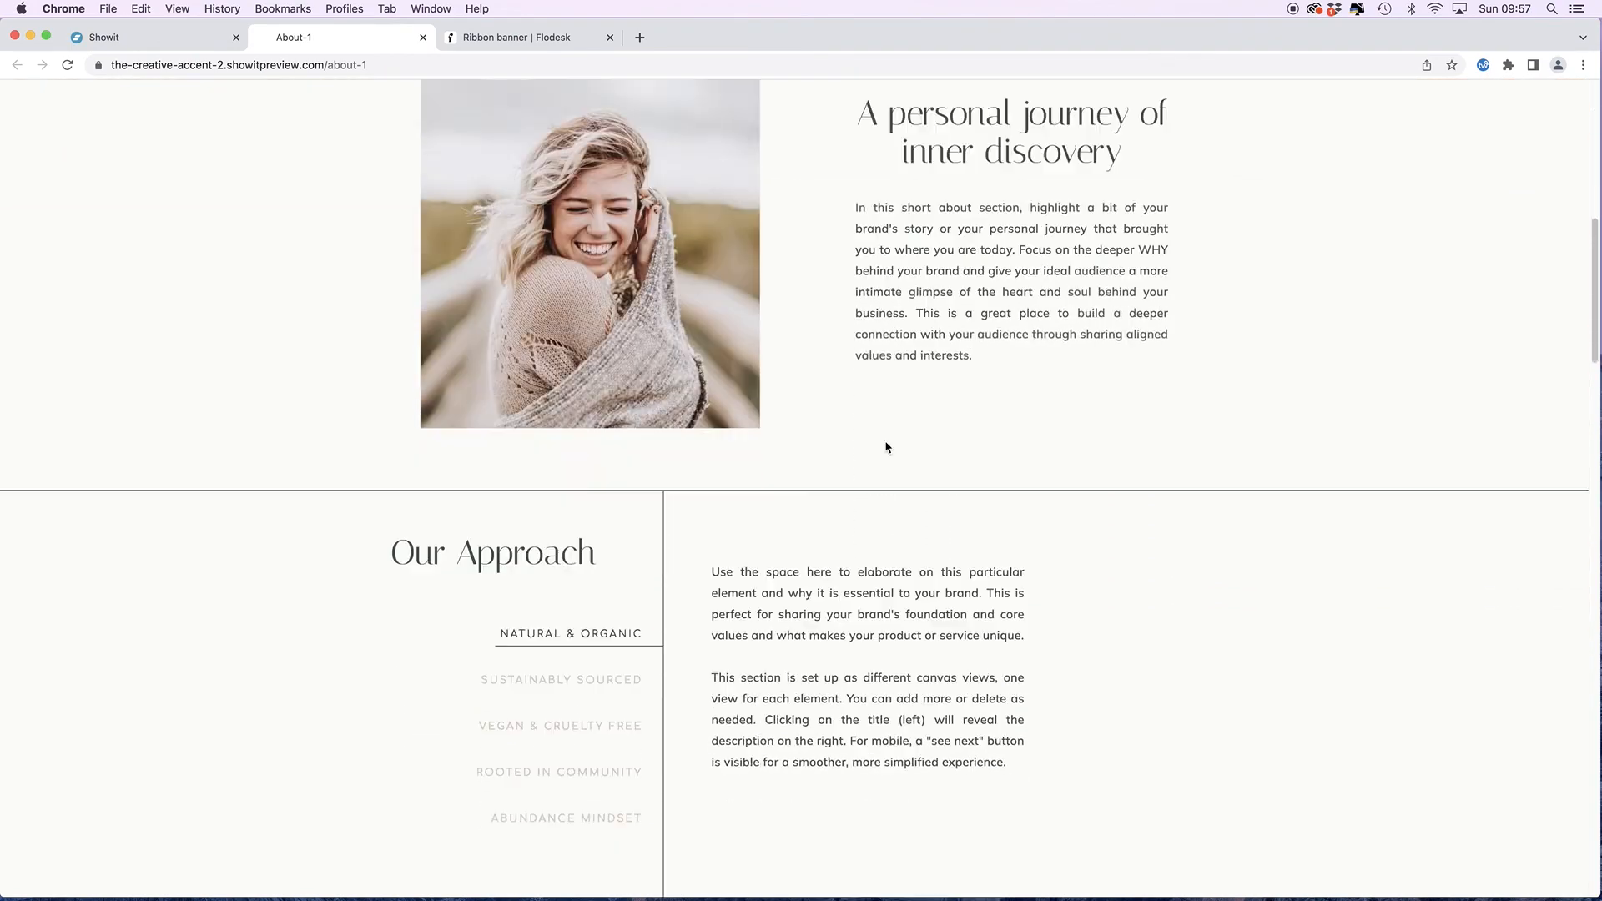
scroll(879, 445, "down", 15)
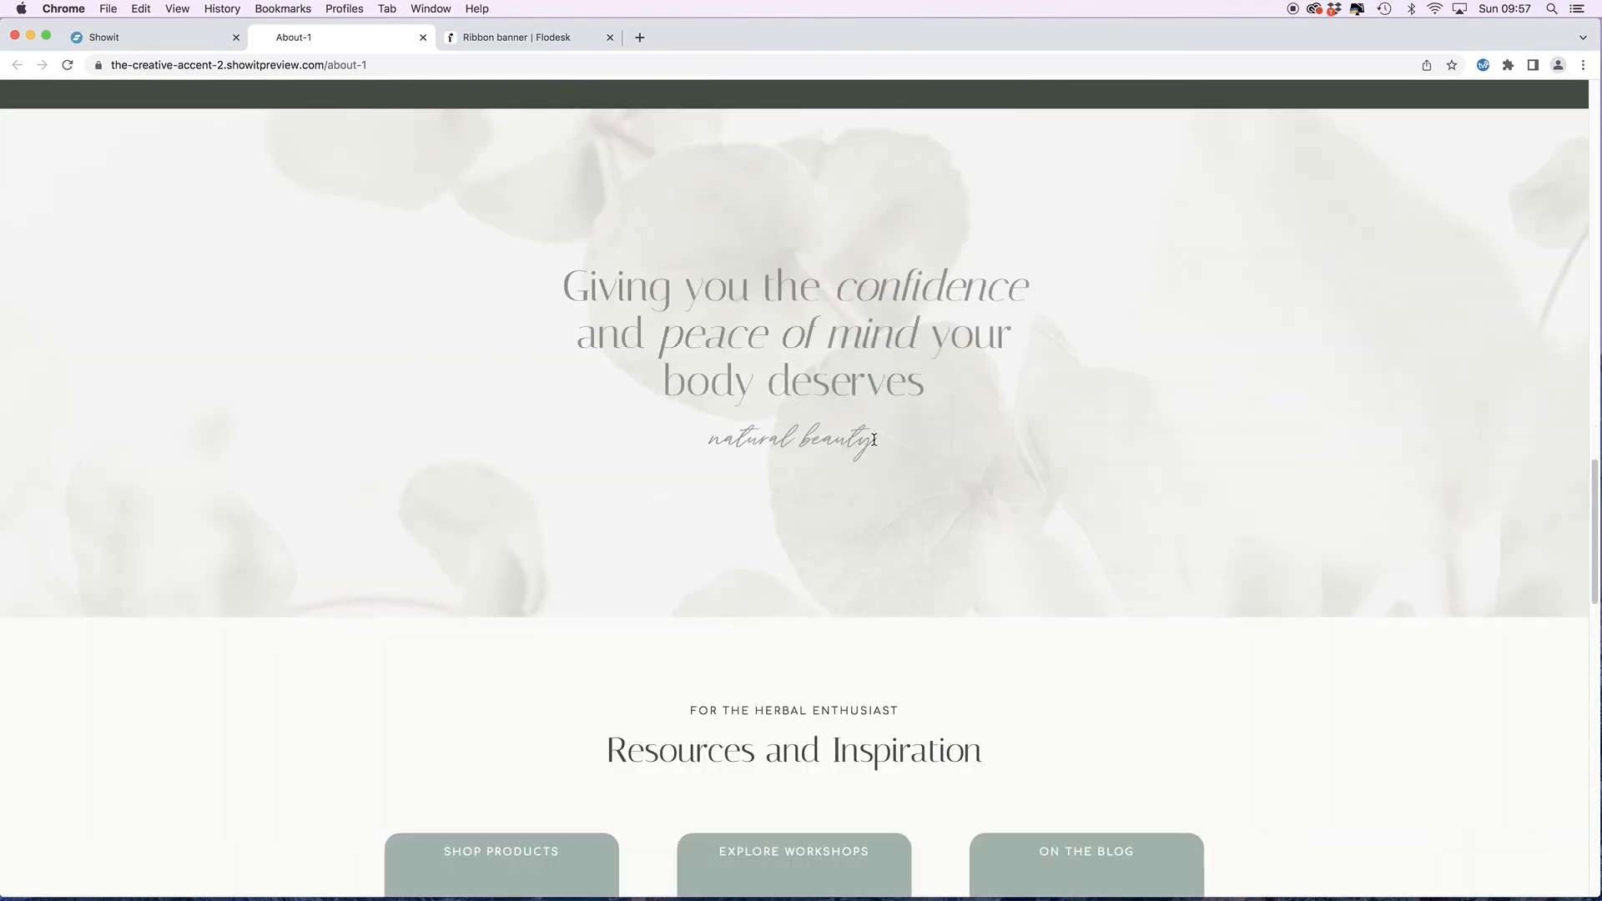
scroll(872, 444, "down", 7)
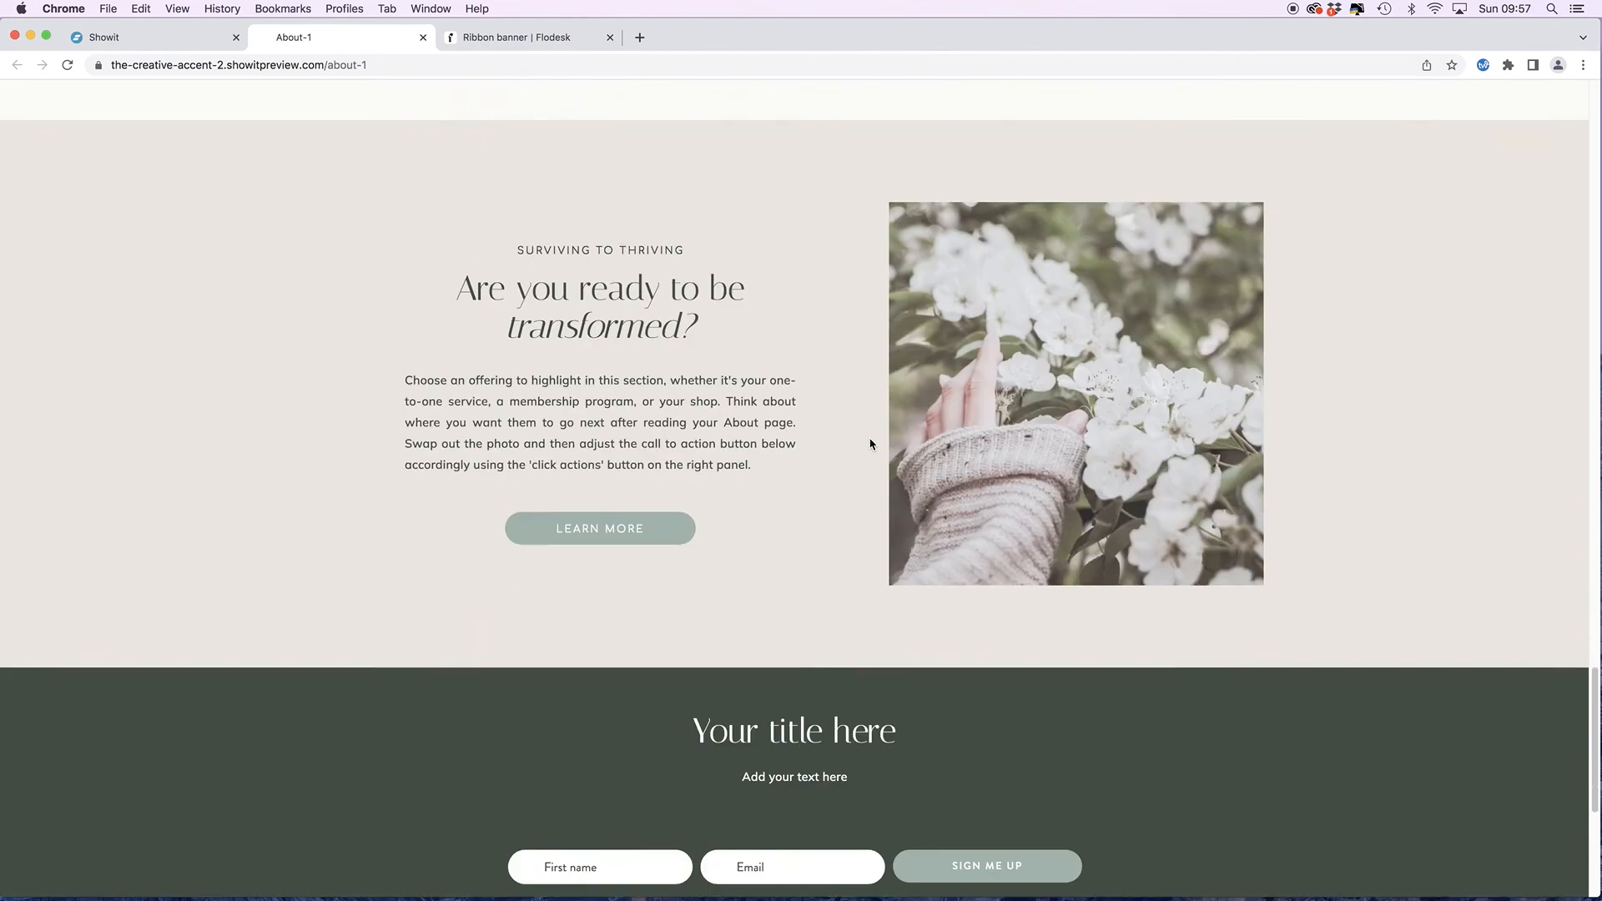
scroll(870, 444, "down", 1)
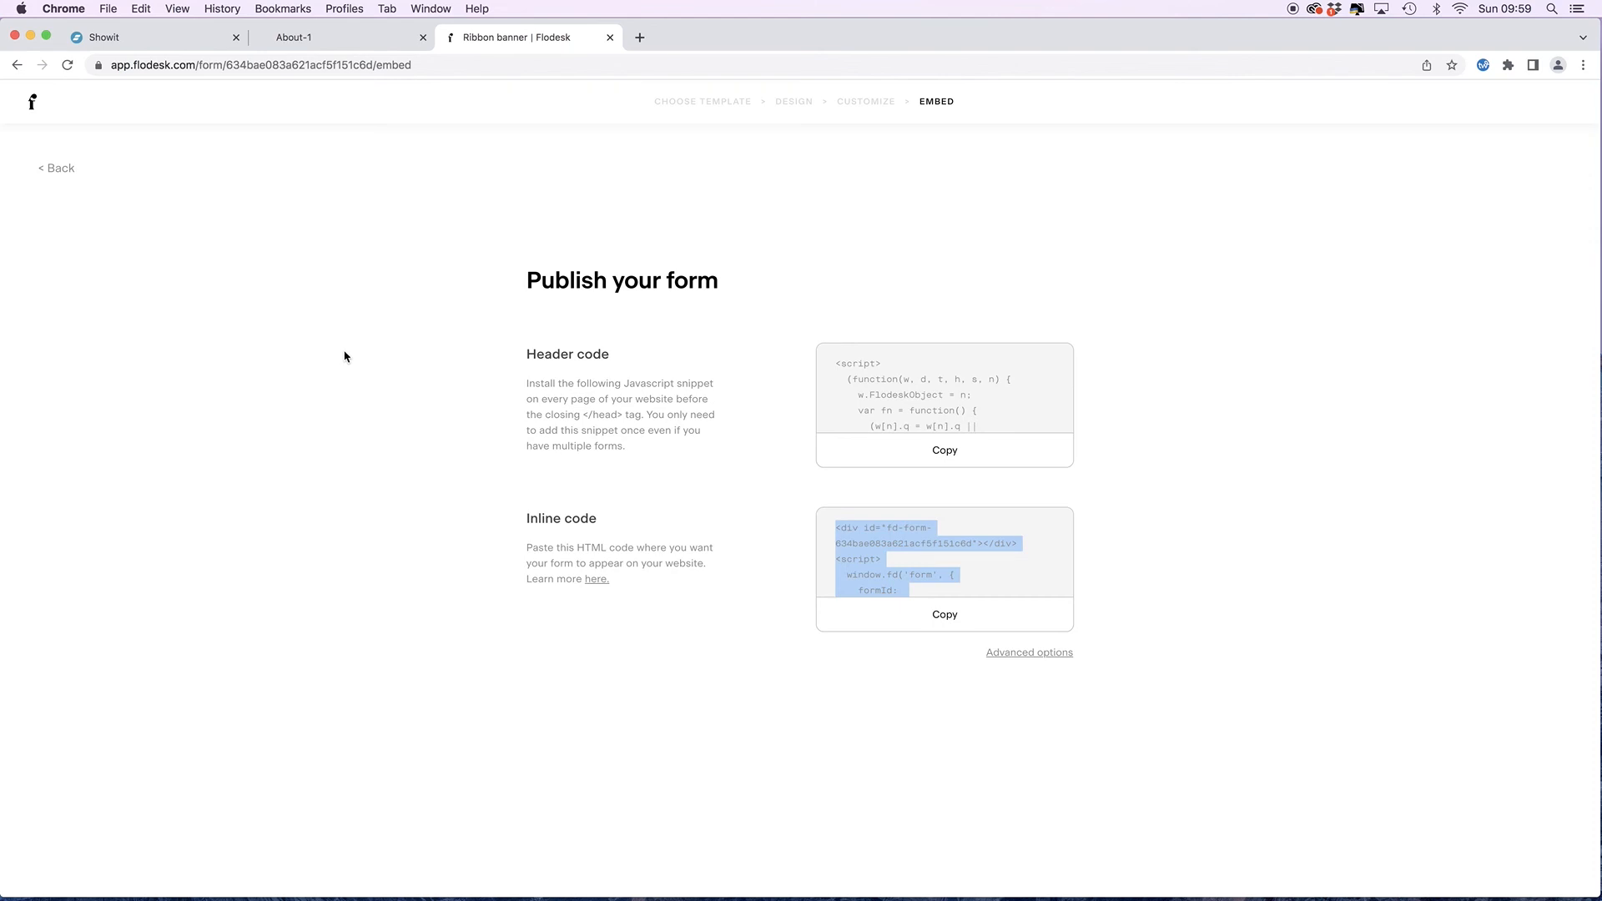
- Create a new Flodesk workflow from scratch and name it Test
left_click(35, 104)
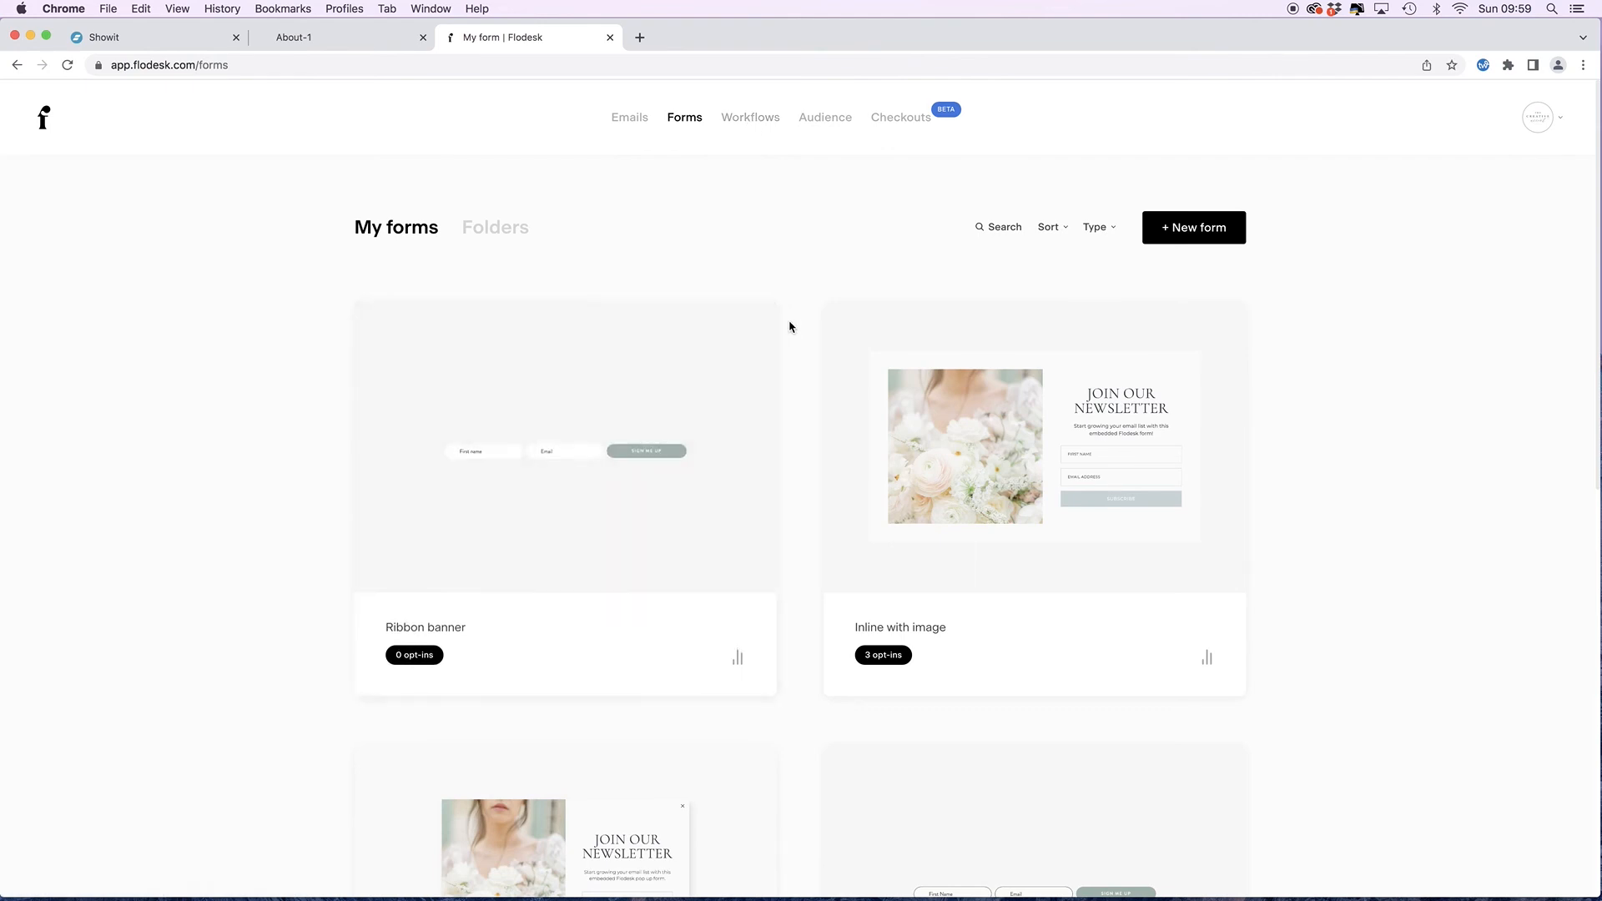
left_click(751, 119)
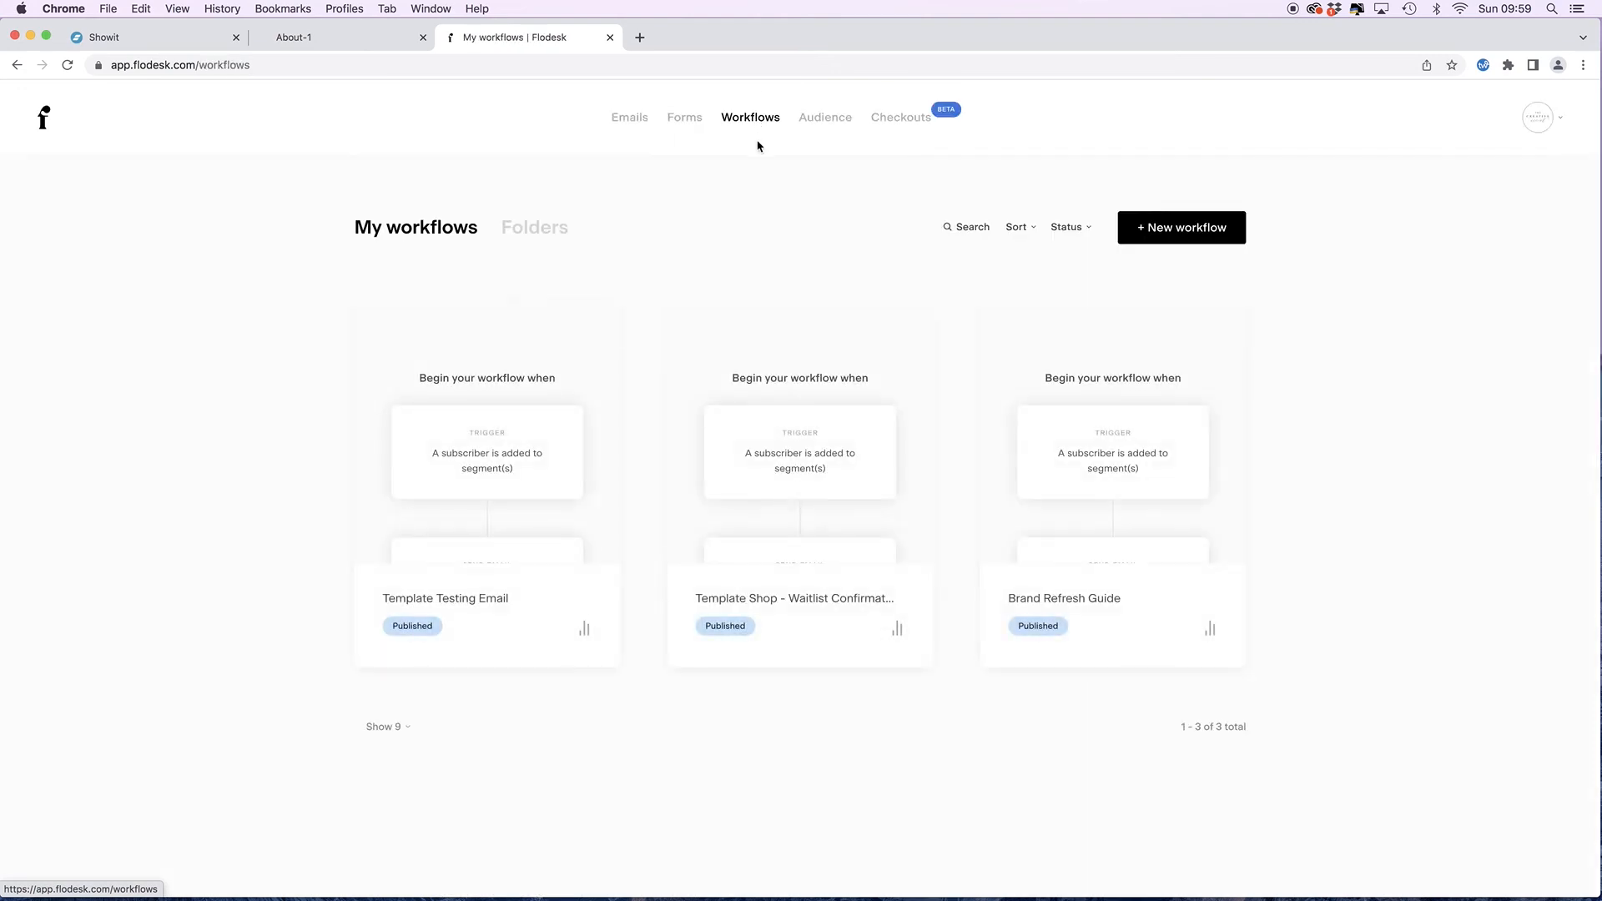
left_click(1186, 236)
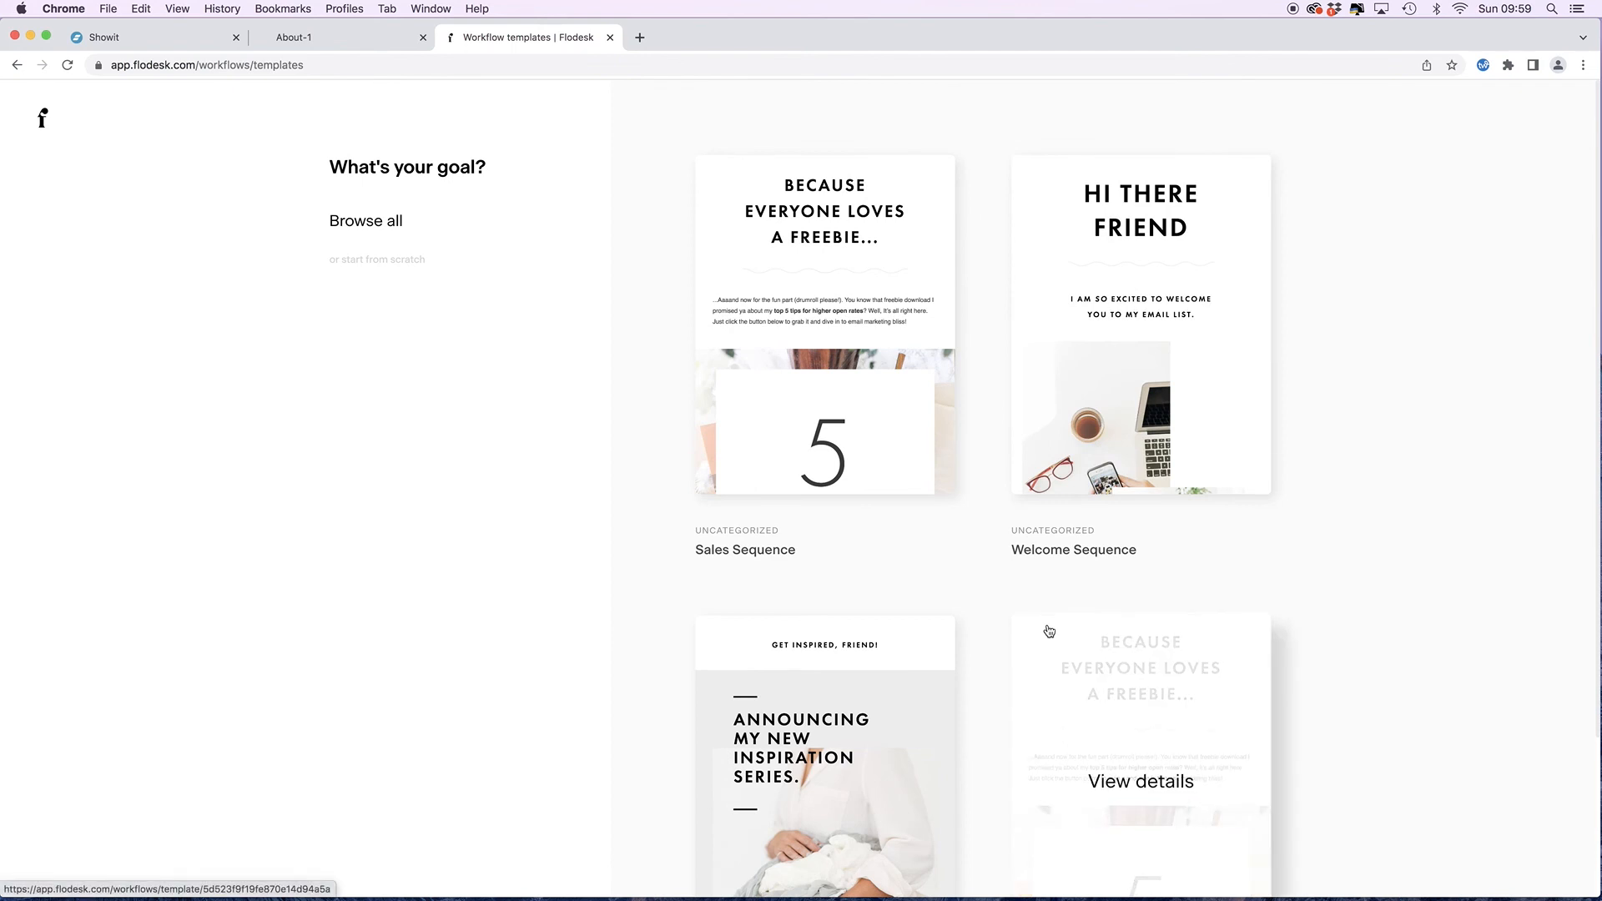
scroll(1046, 631, "down", 3)
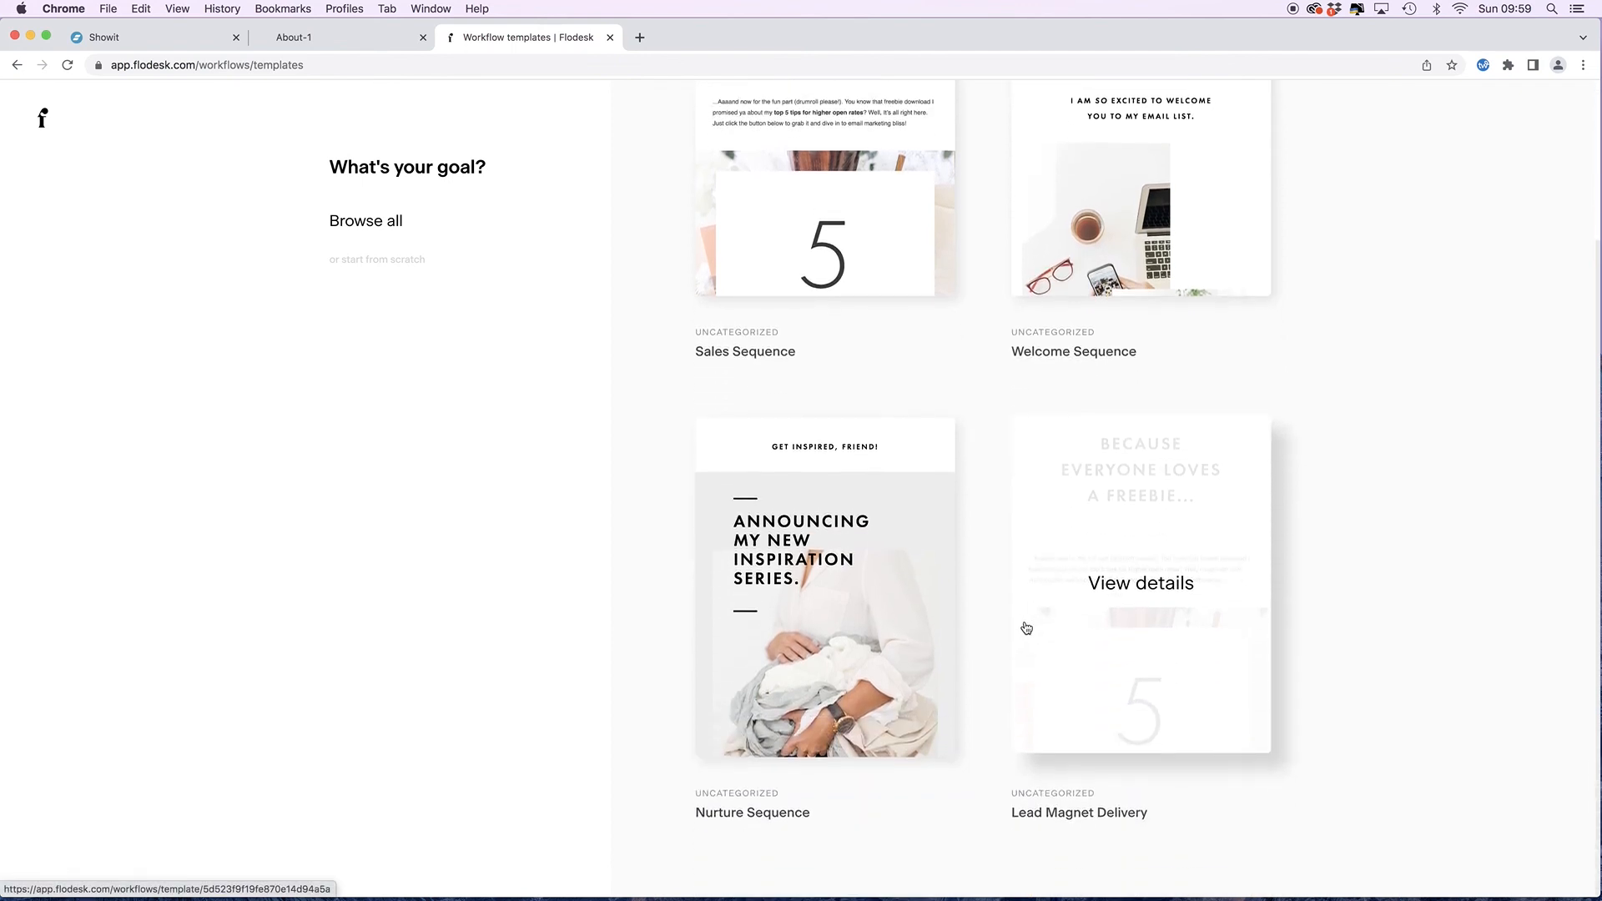
left_click(383, 262)
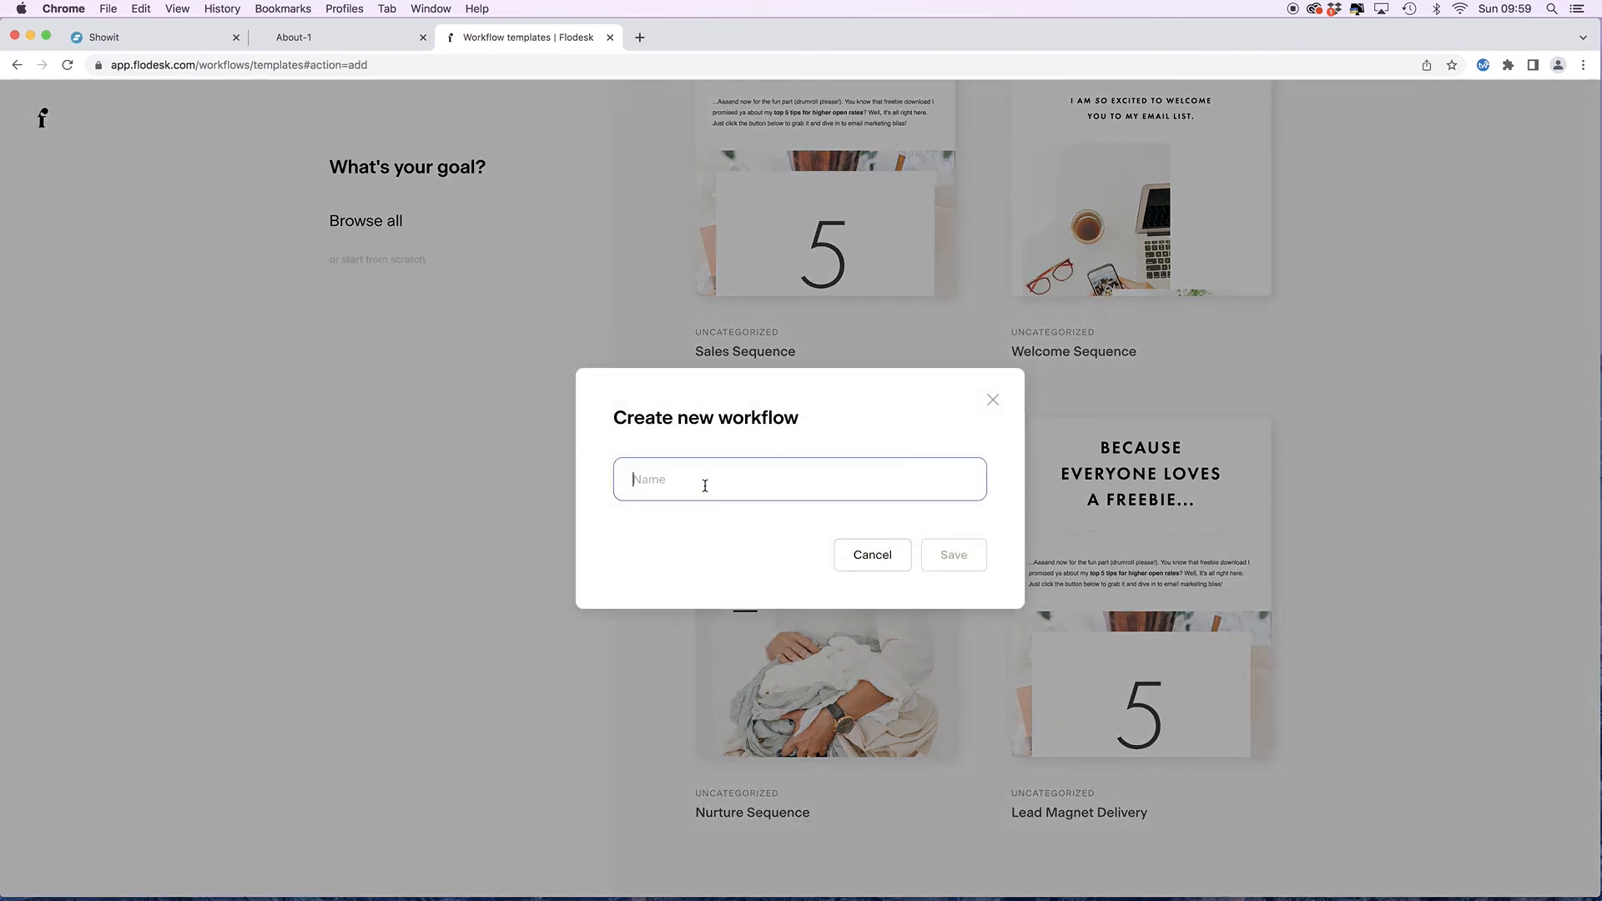
type("Test")
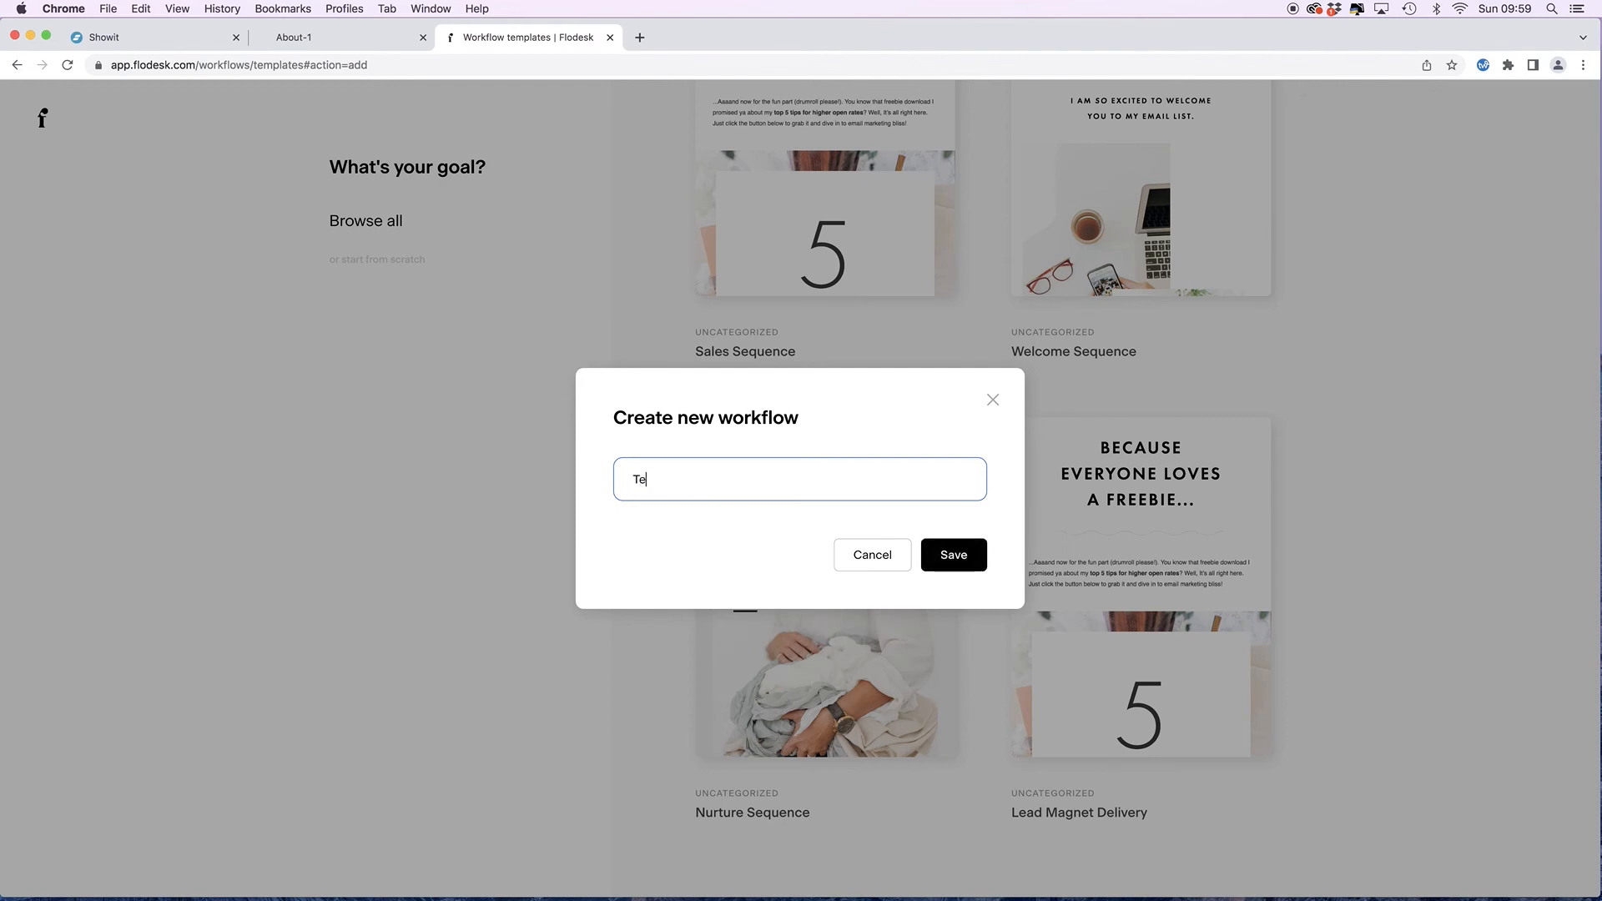
left_click(960, 557)
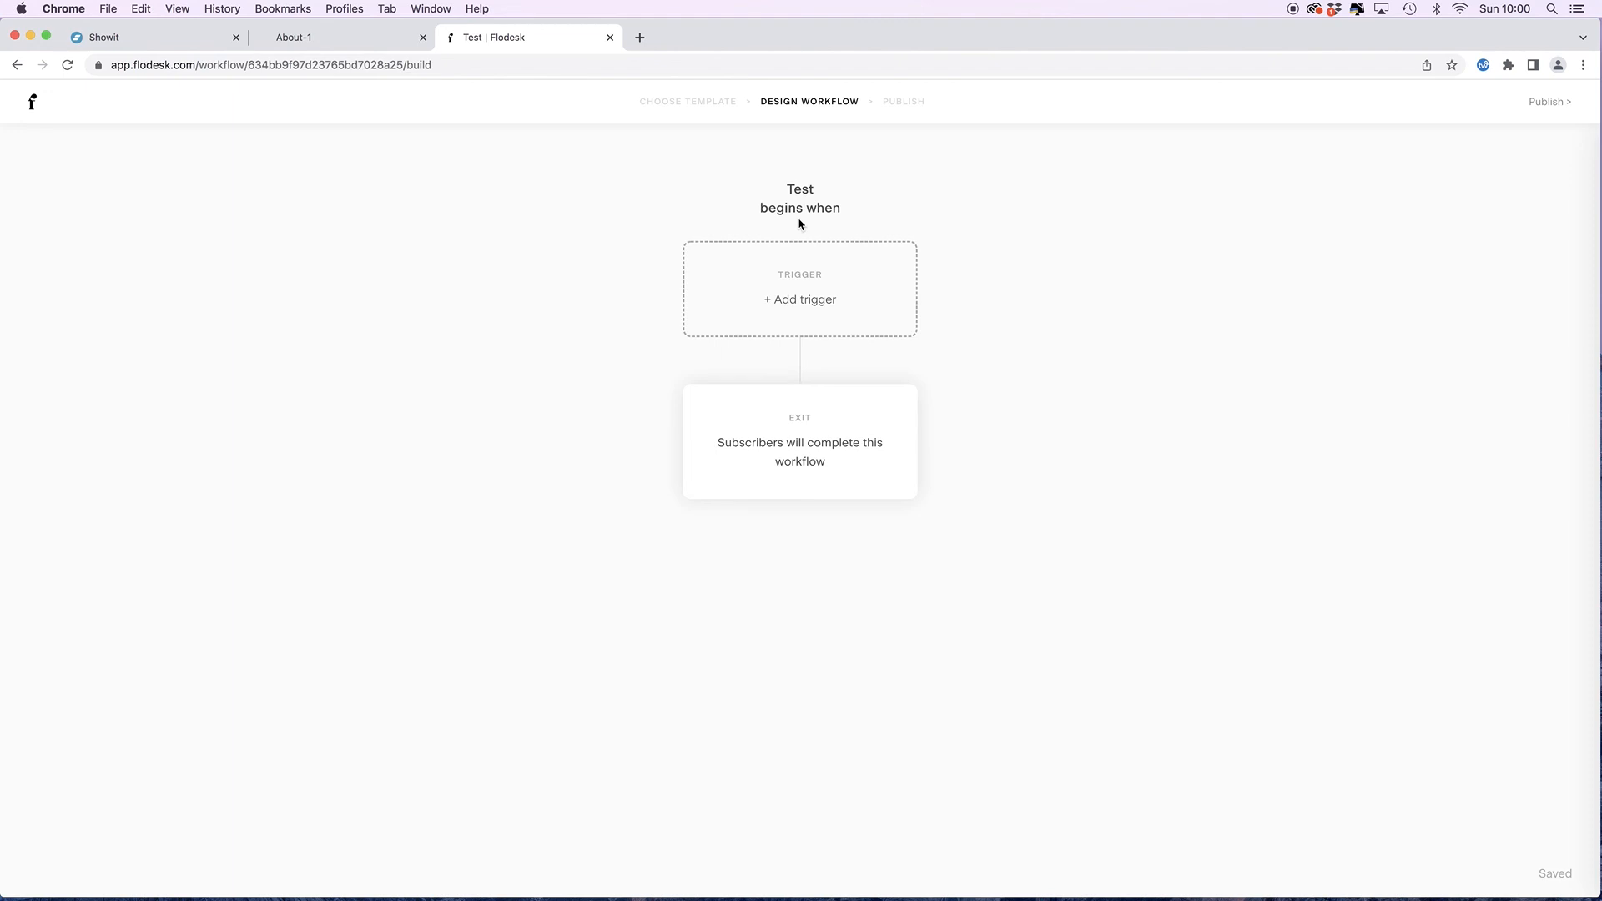
- Set the workflow trigger to a subscriber being added to the "Template: Testing Email" segment
left_click(819, 297)
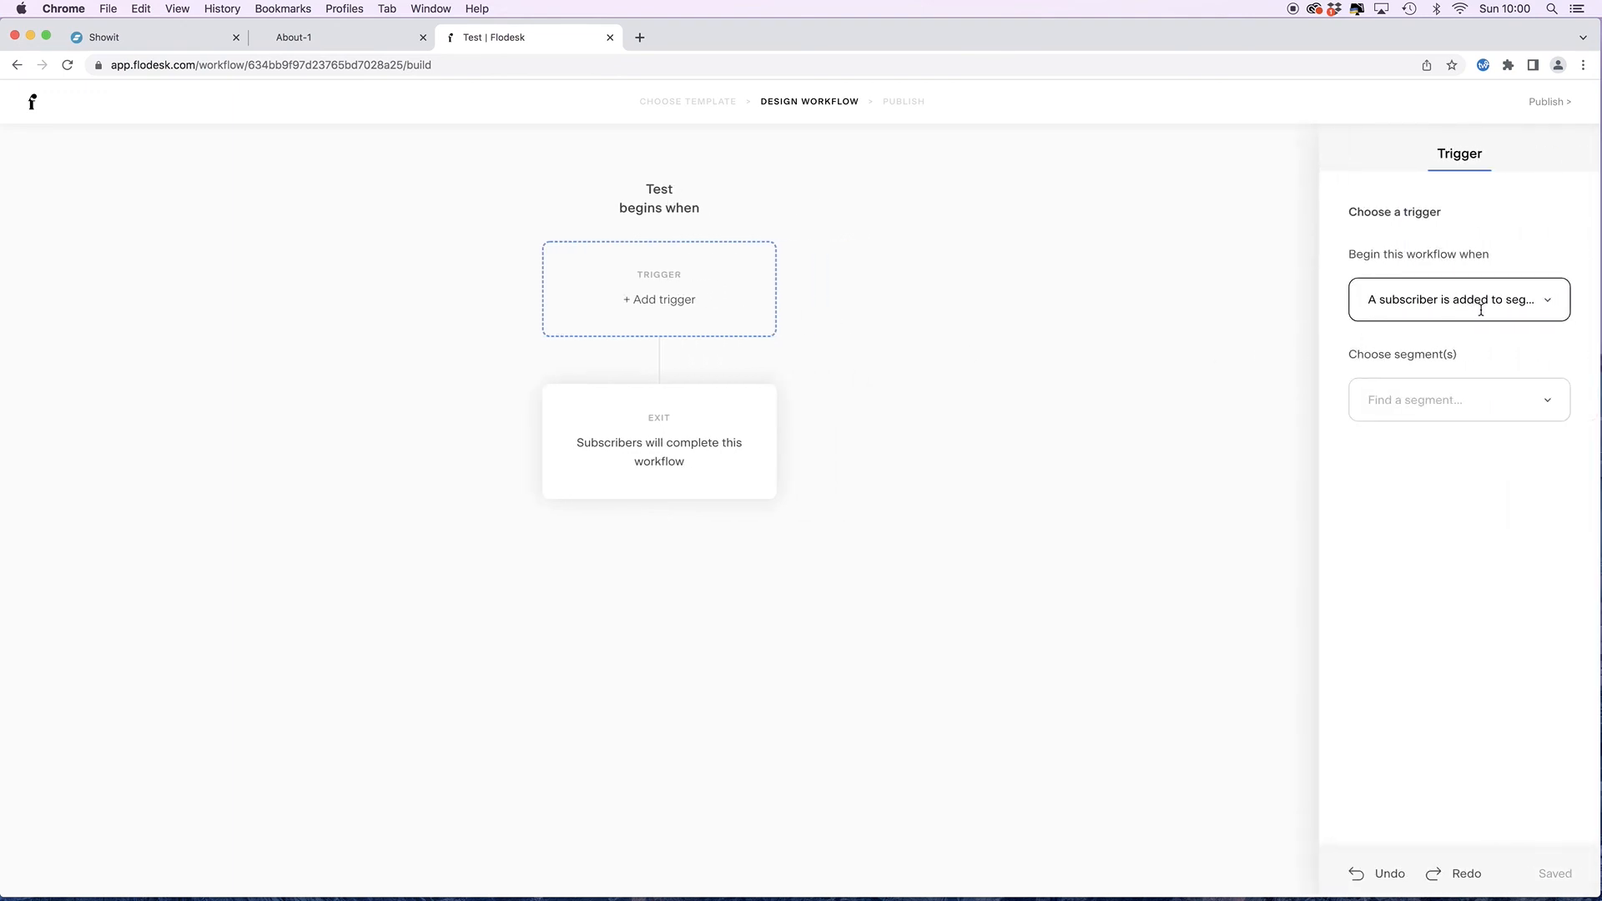
left_click(1492, 401)
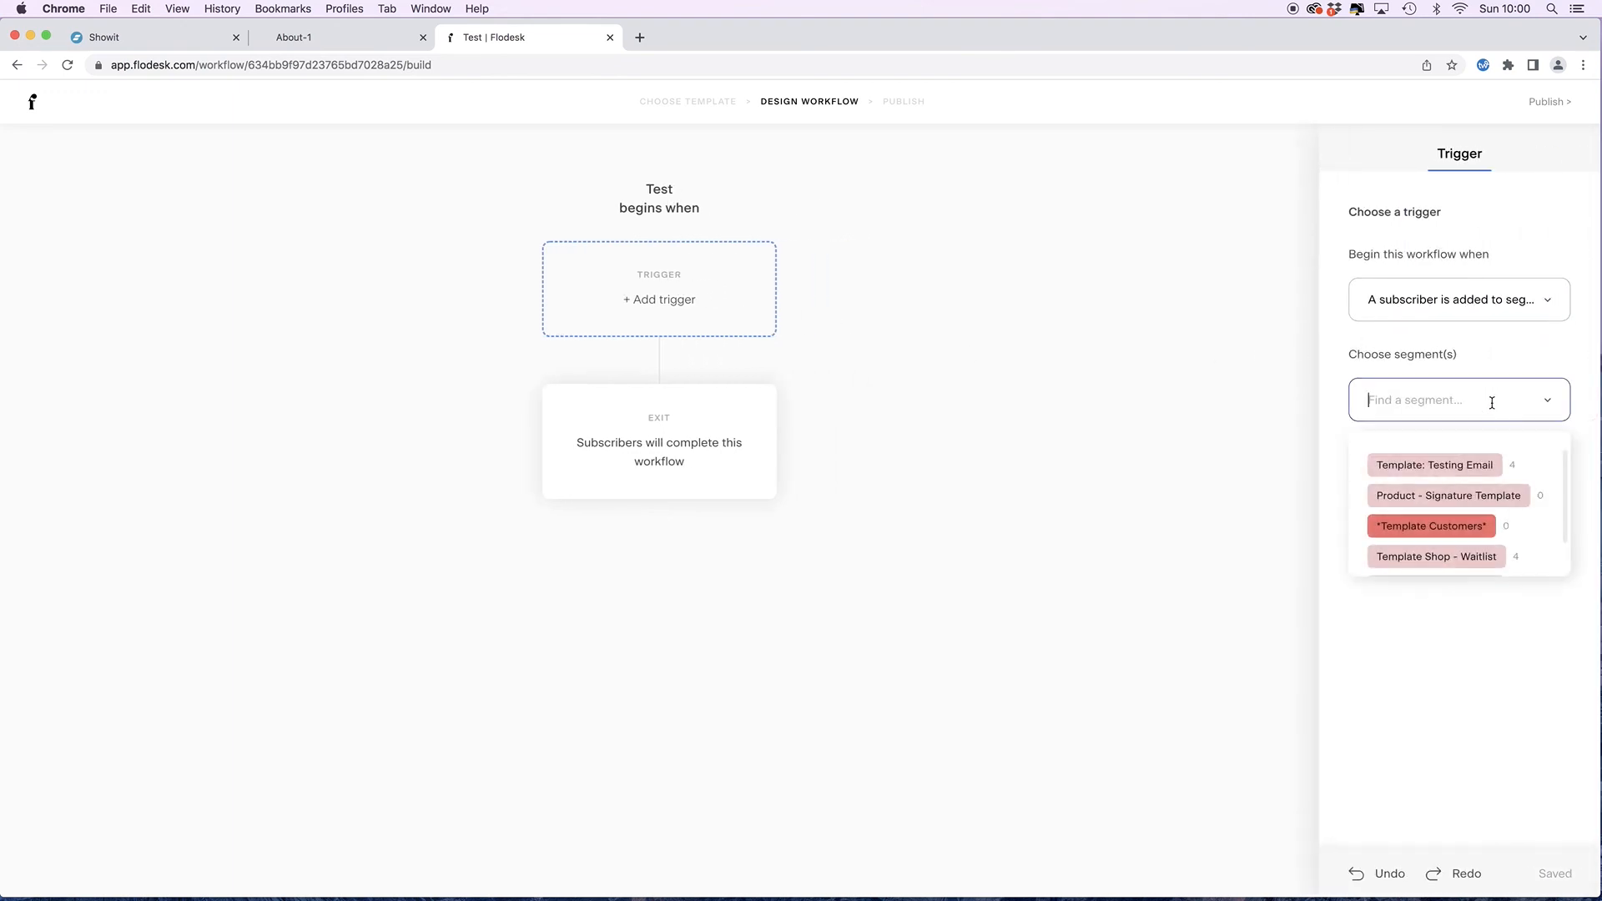
left_click(1405, 465)
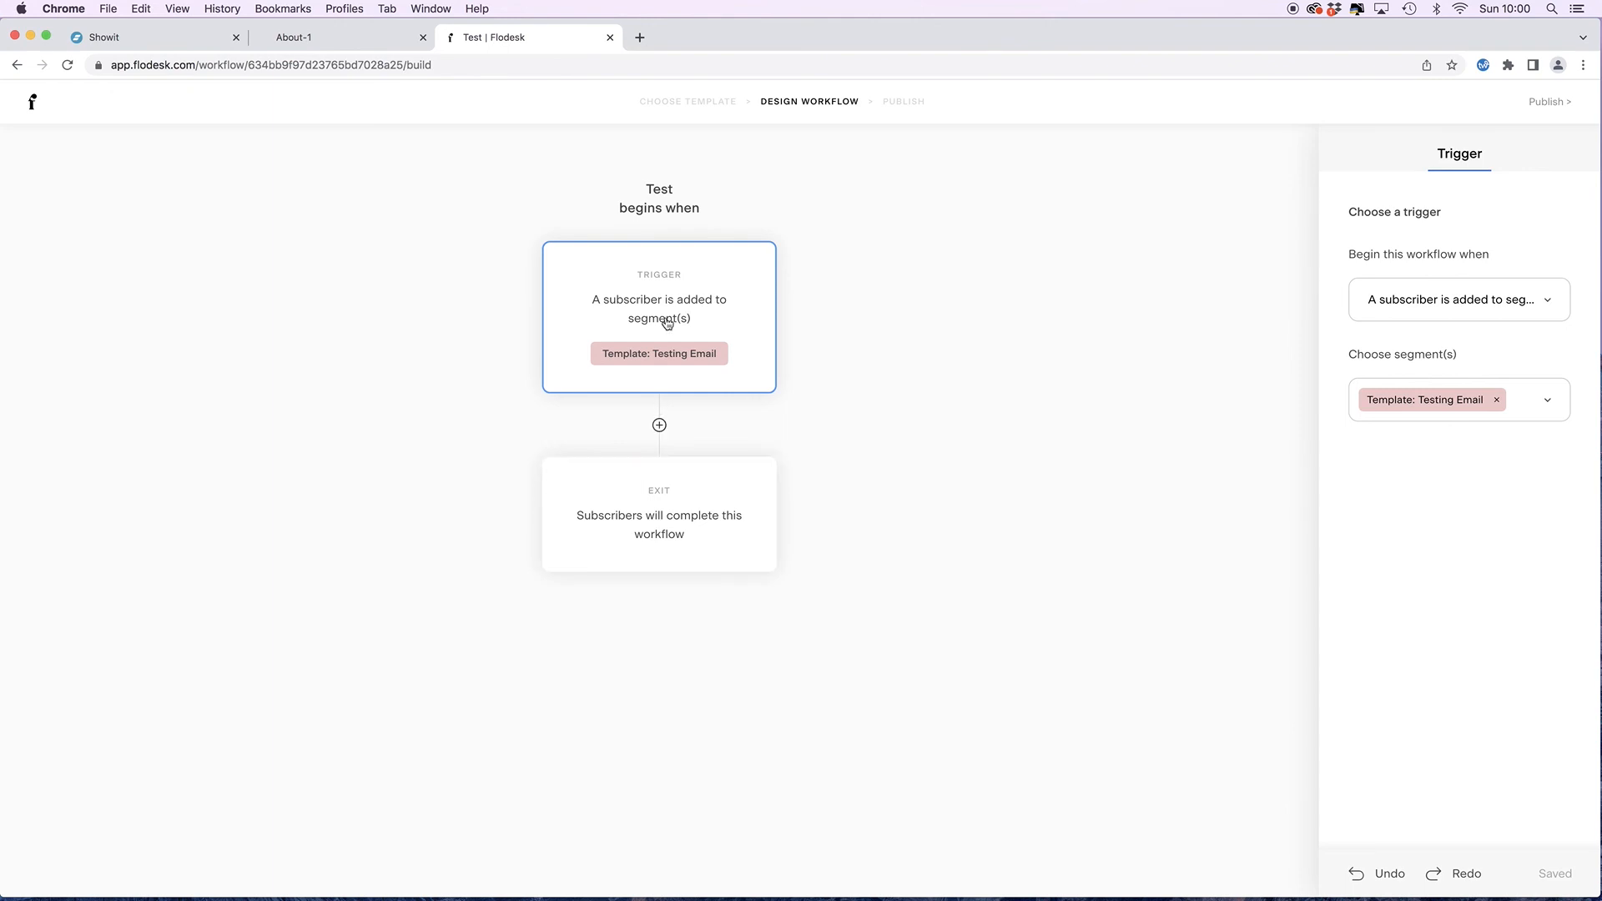
- Add an email step after the trigger with a new email from the "Personal welcome message" template, and return to the workflow
mouse_move(660, 427)
left_click(659, 427)
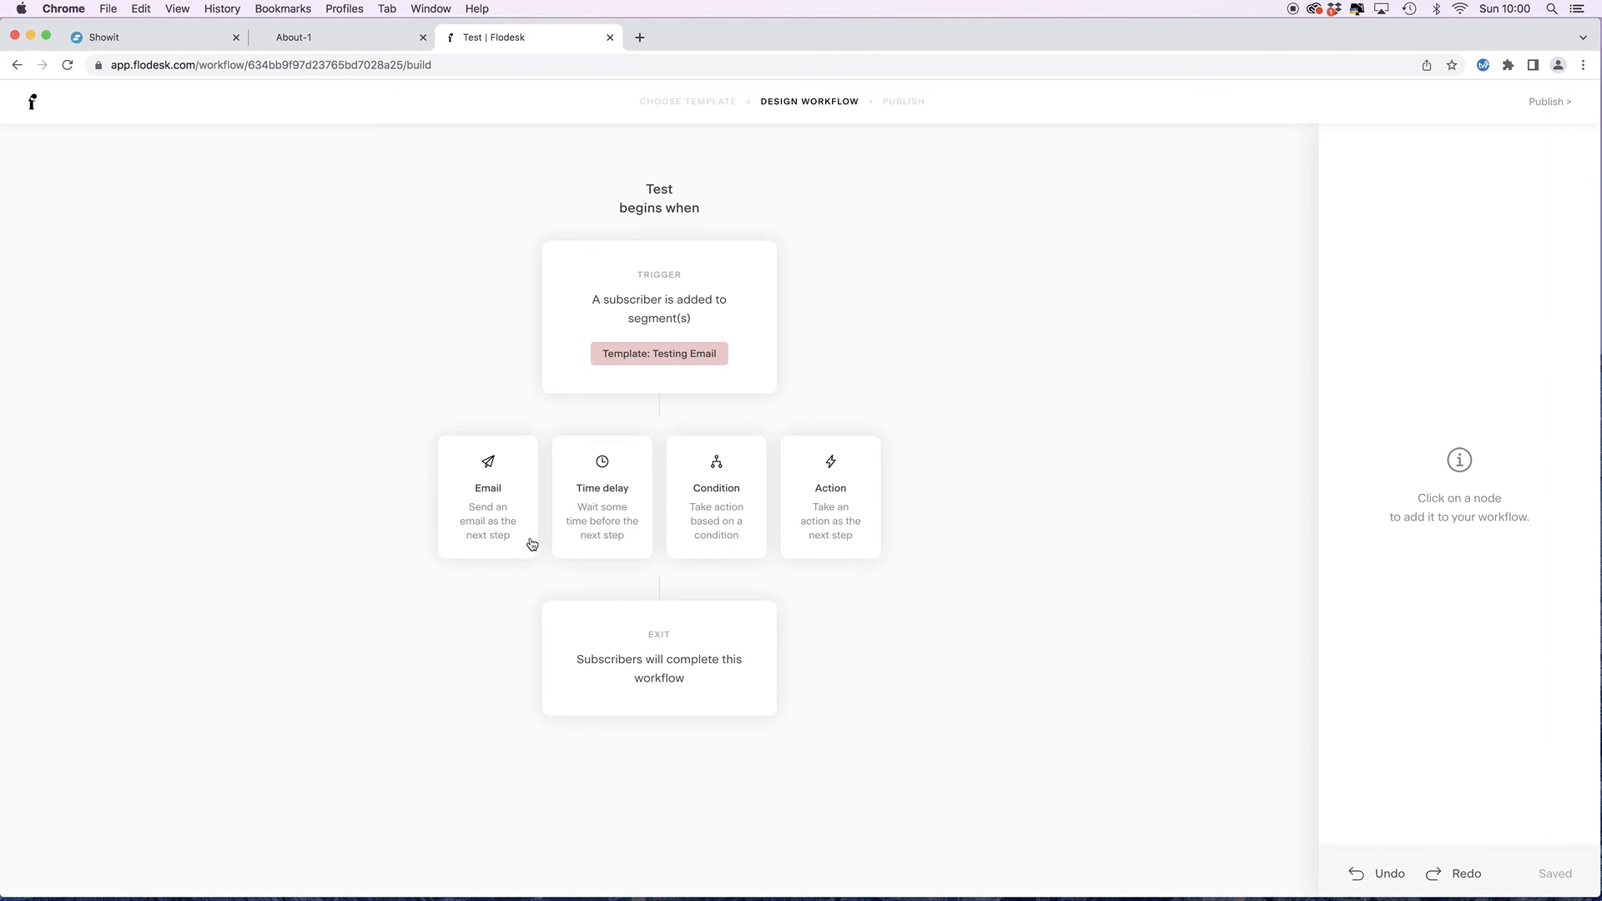
left_click(497, 506)
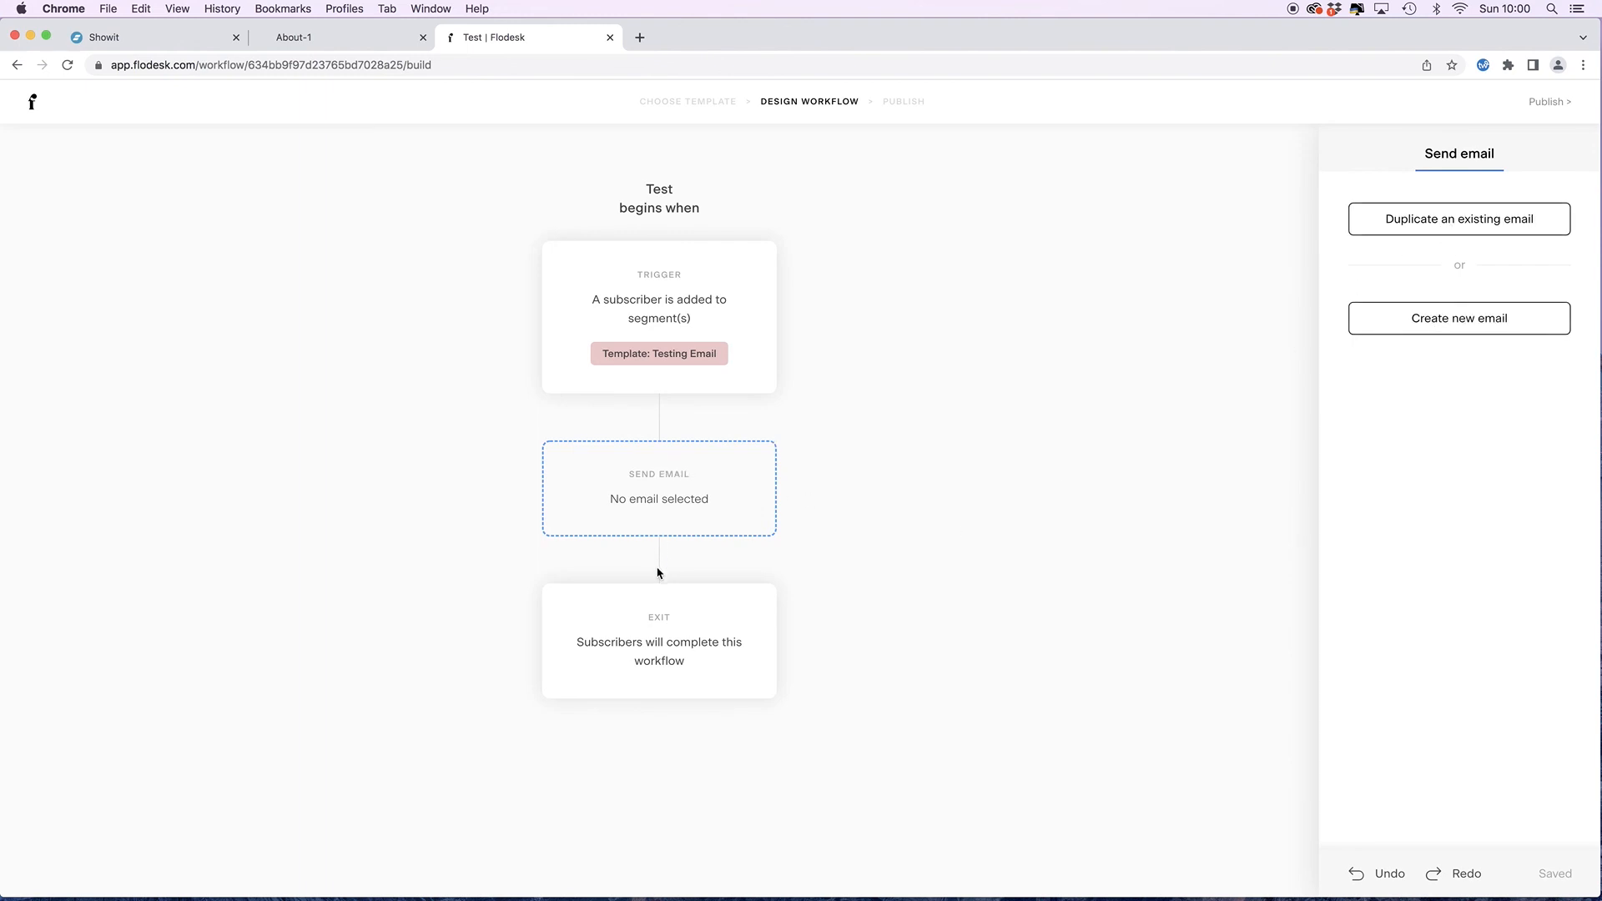
left_click(1441, 322)
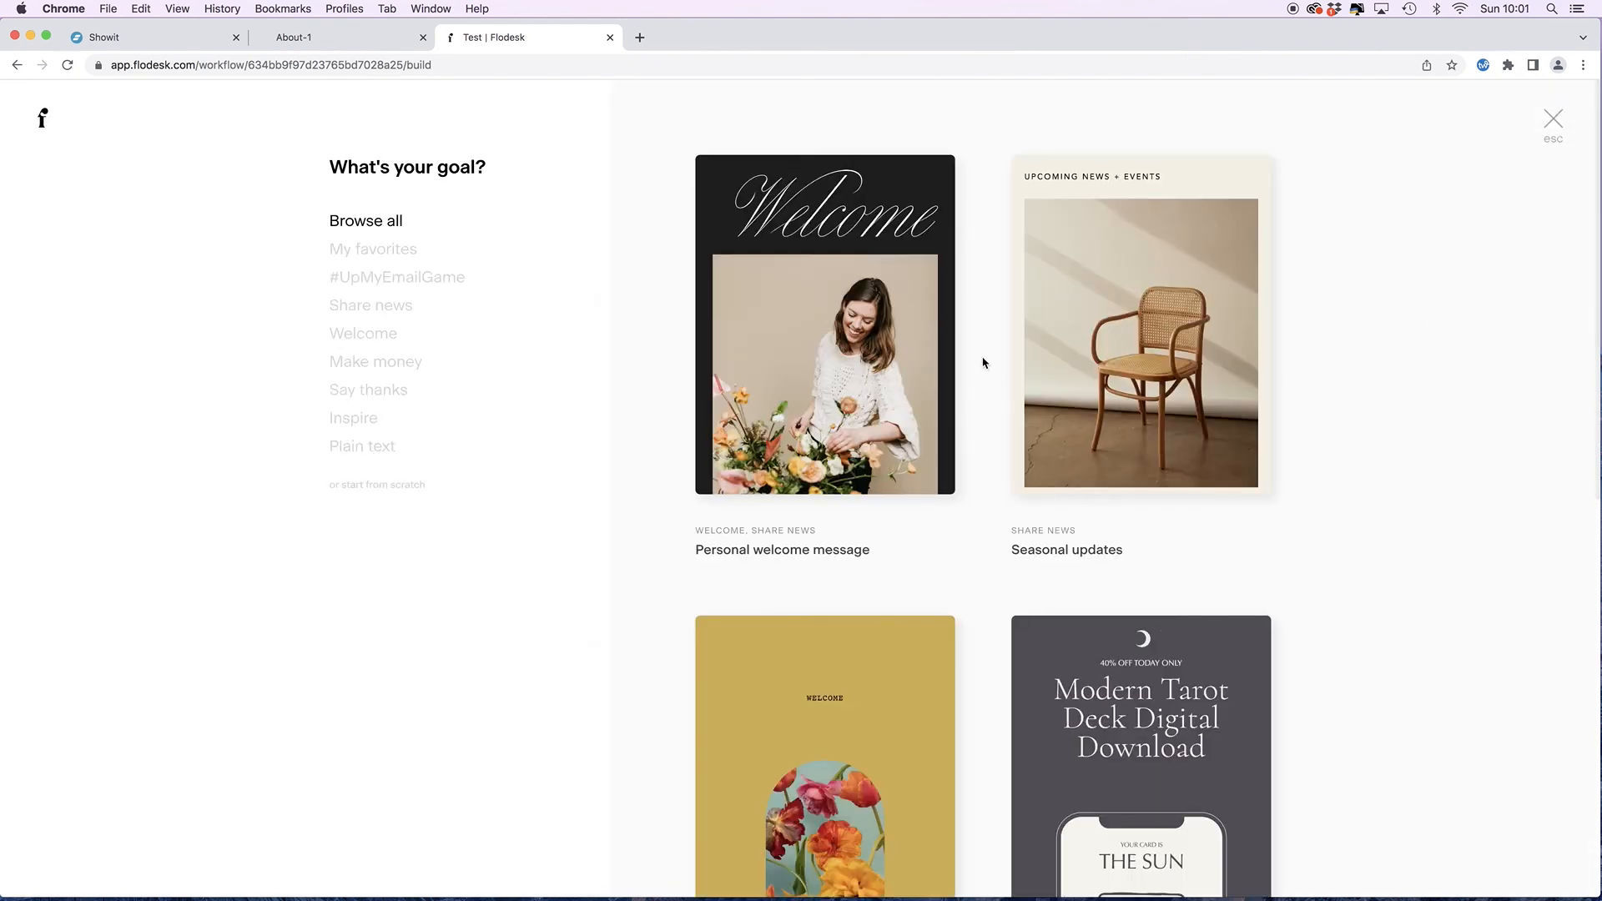
left_click(808, 231)
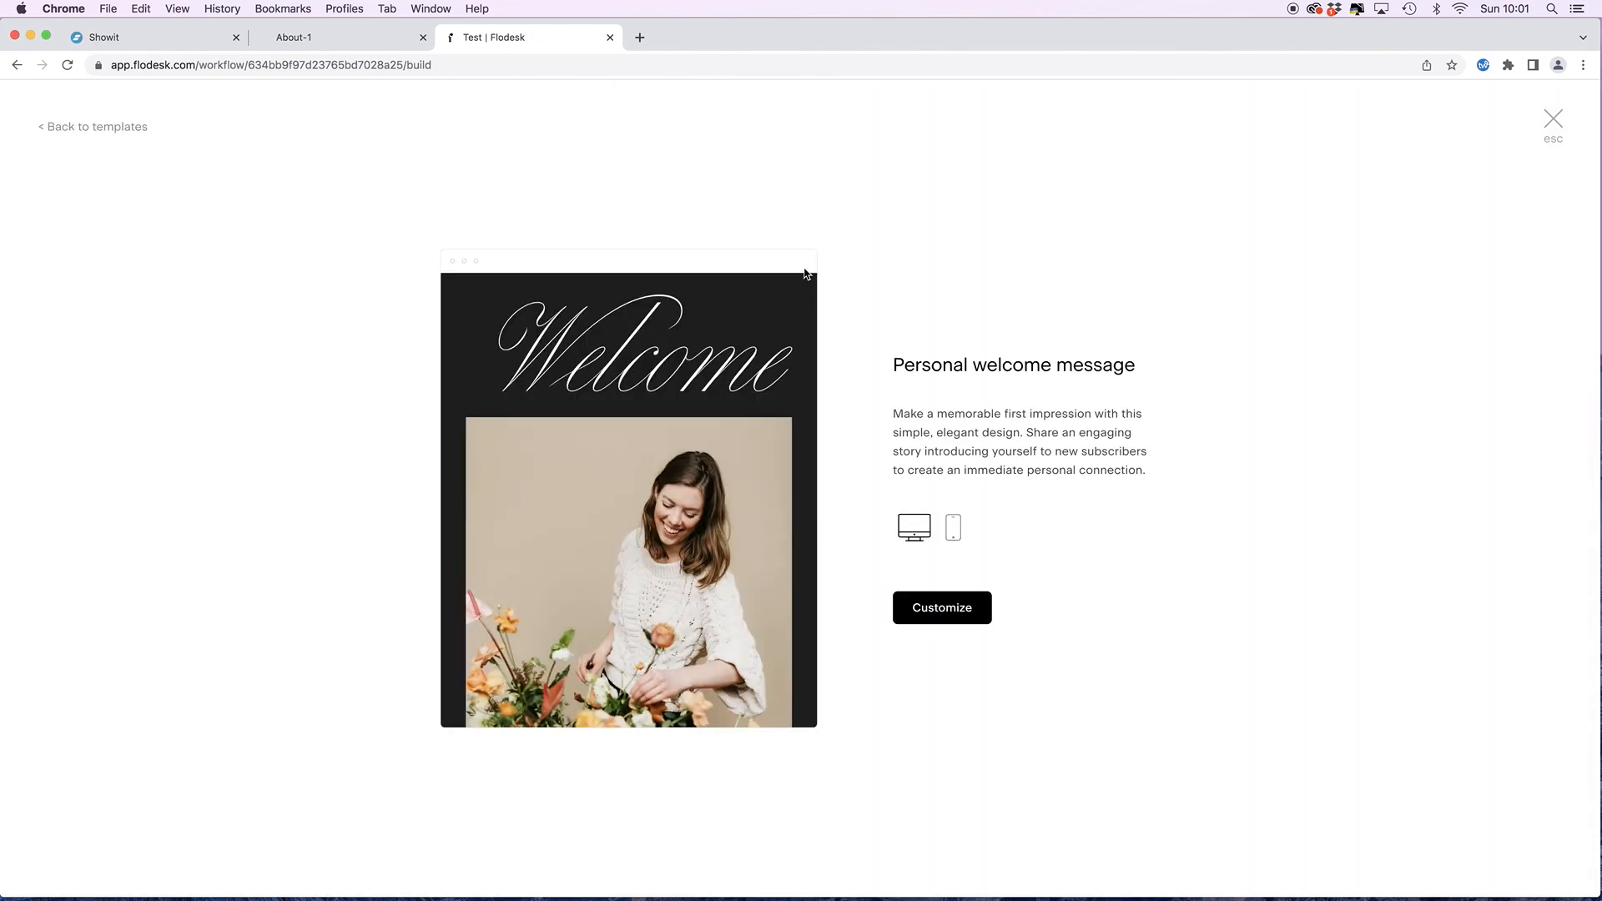
left_click(945, 612)
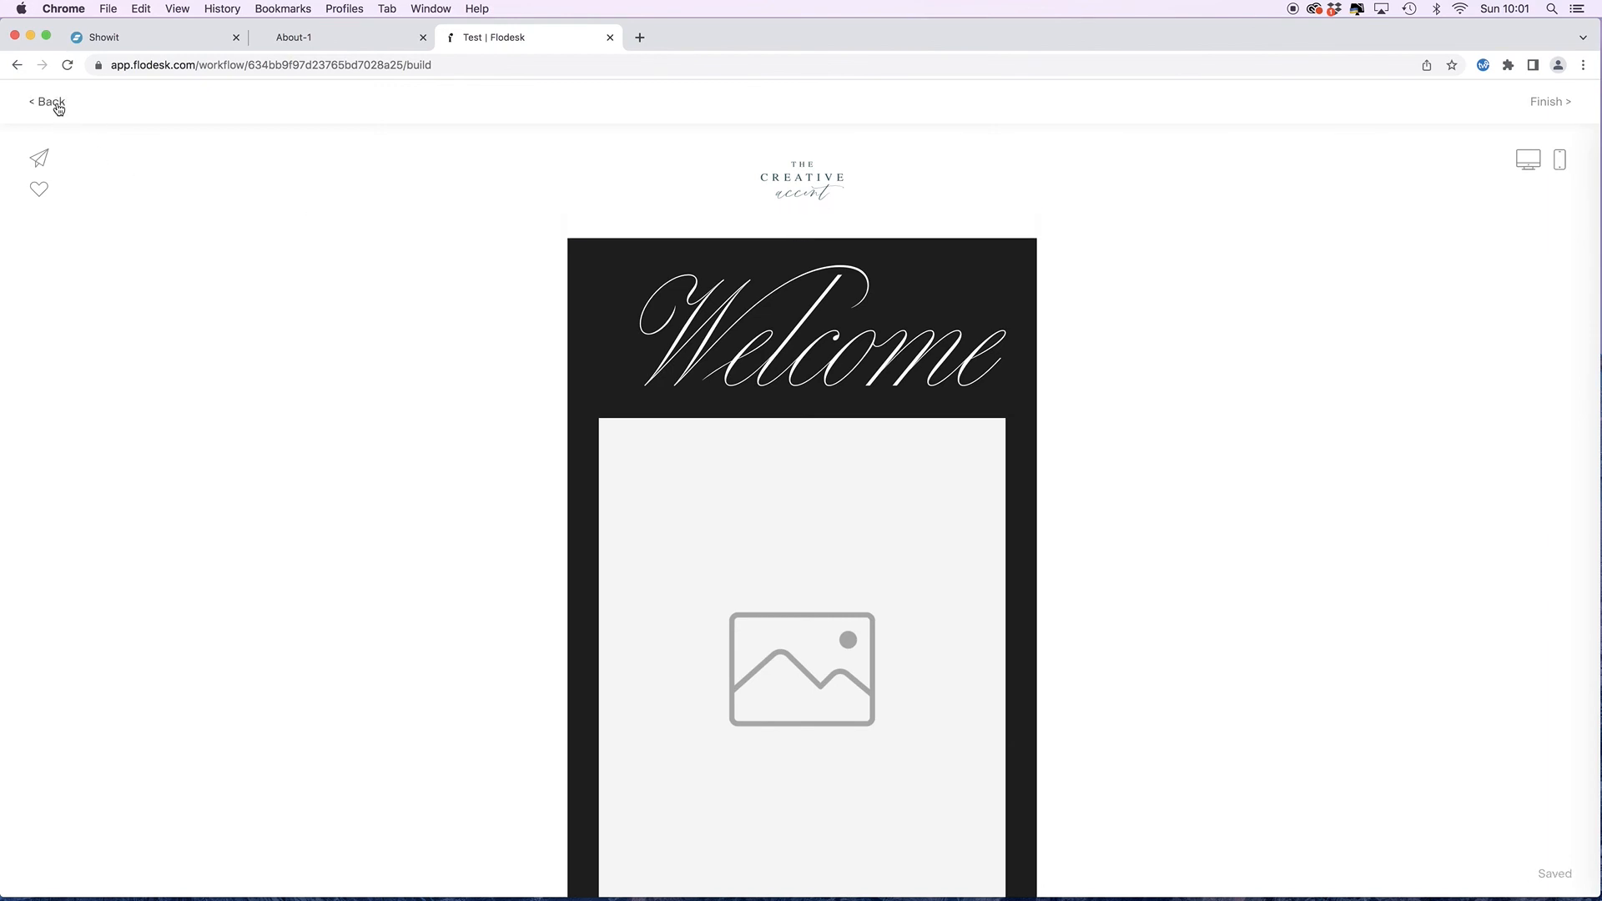
left_click(921, 258)
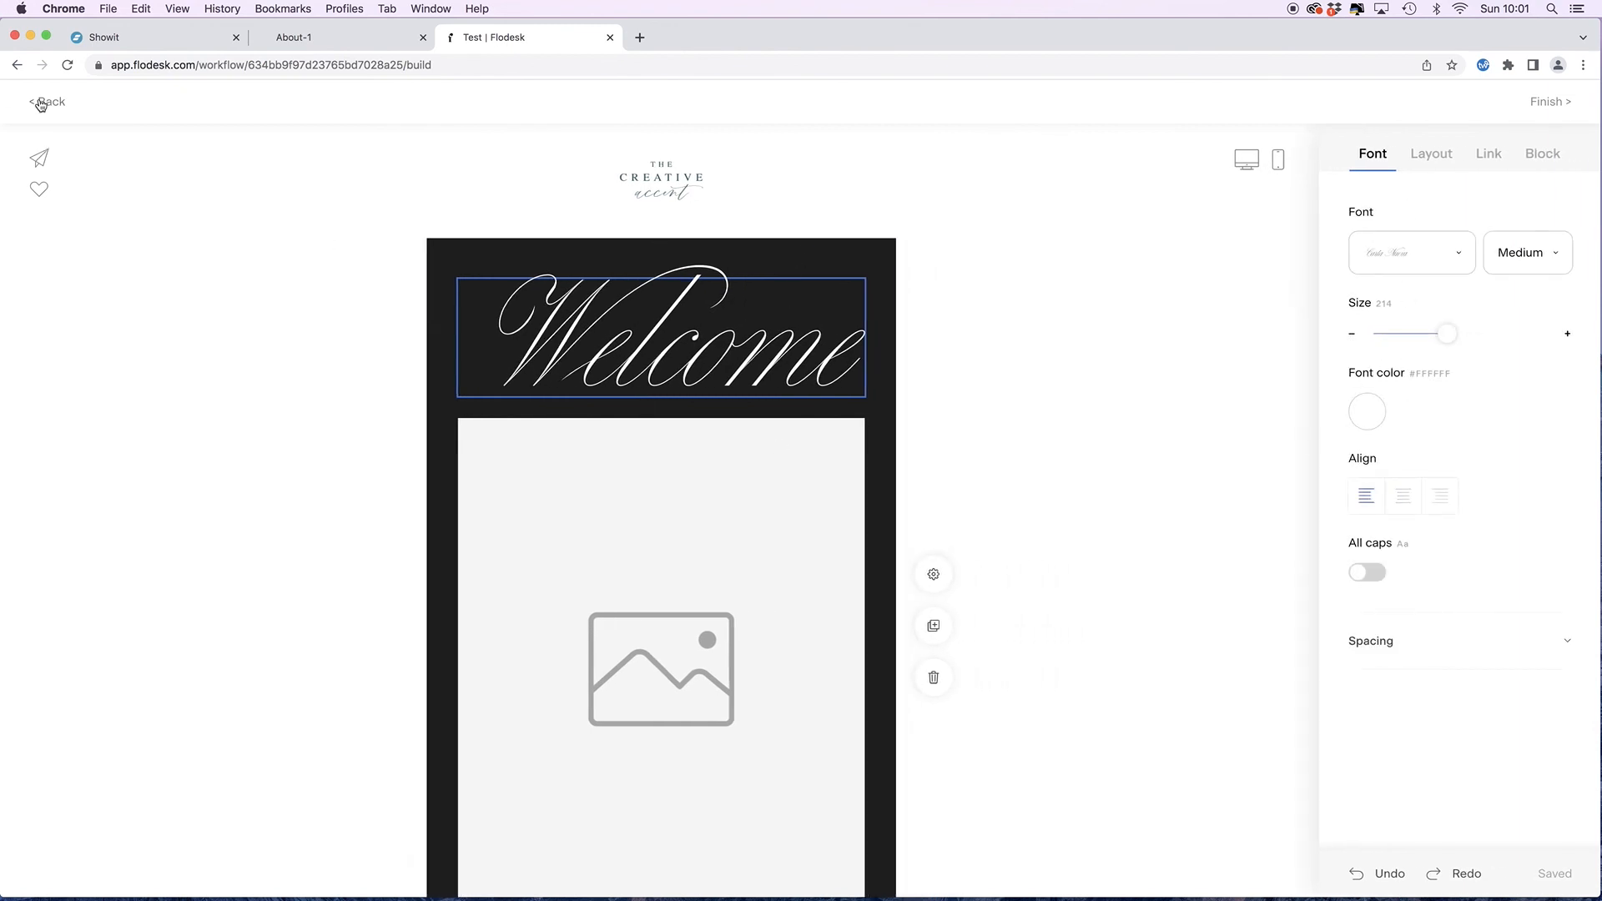
left_click(40, 103)
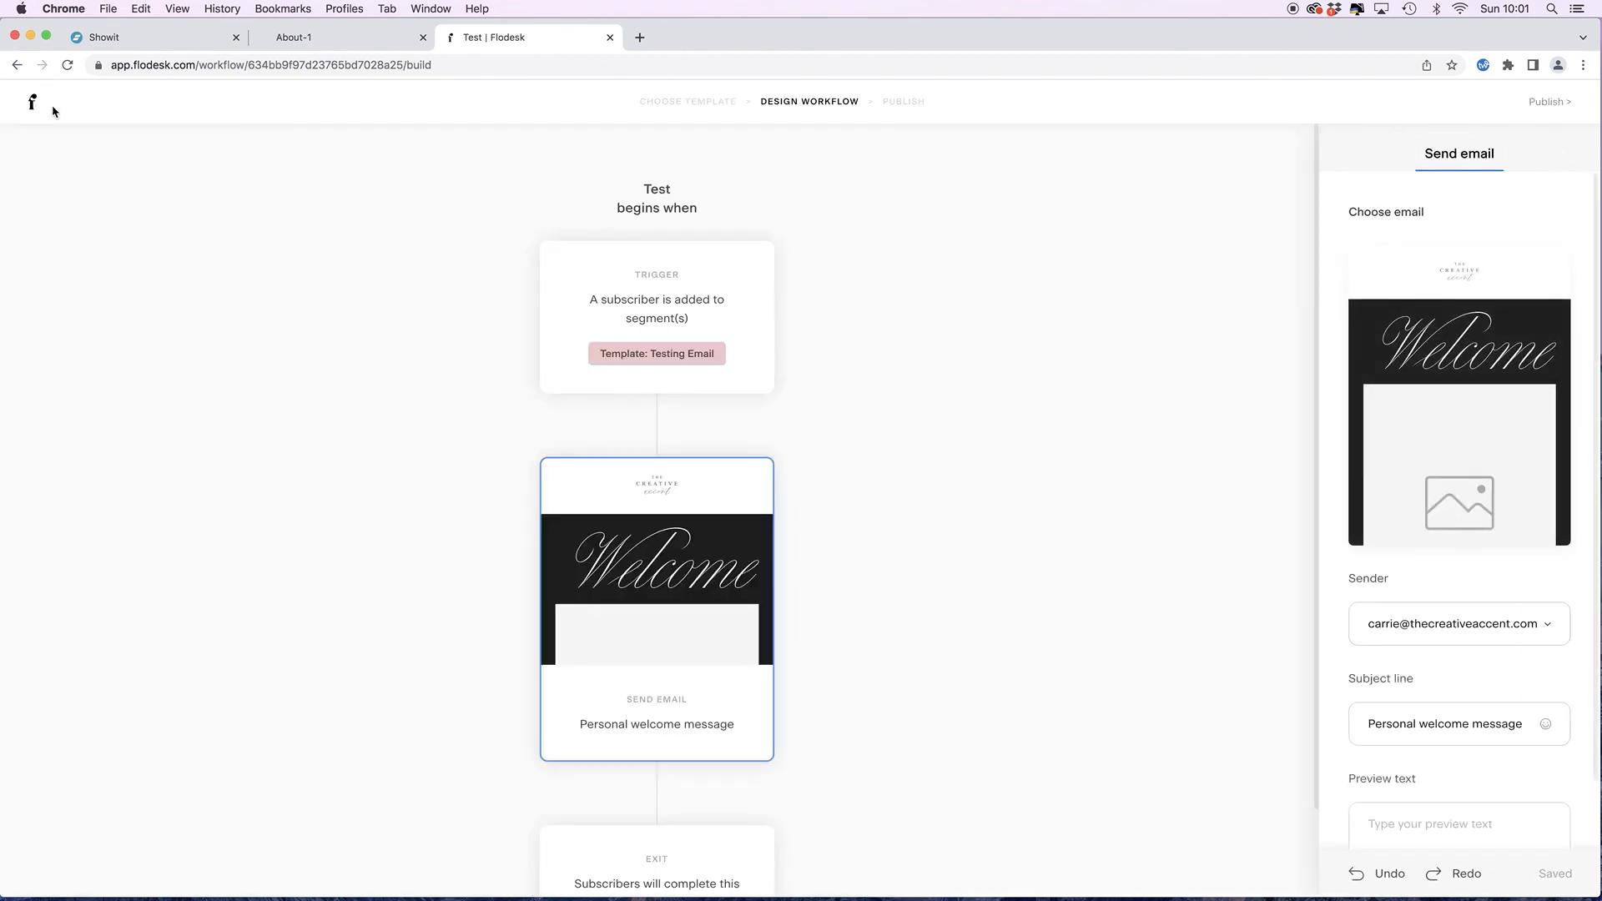
- Add a time delay step after the "Personal welcome message" email
scroll(912, 465, "down", 2)
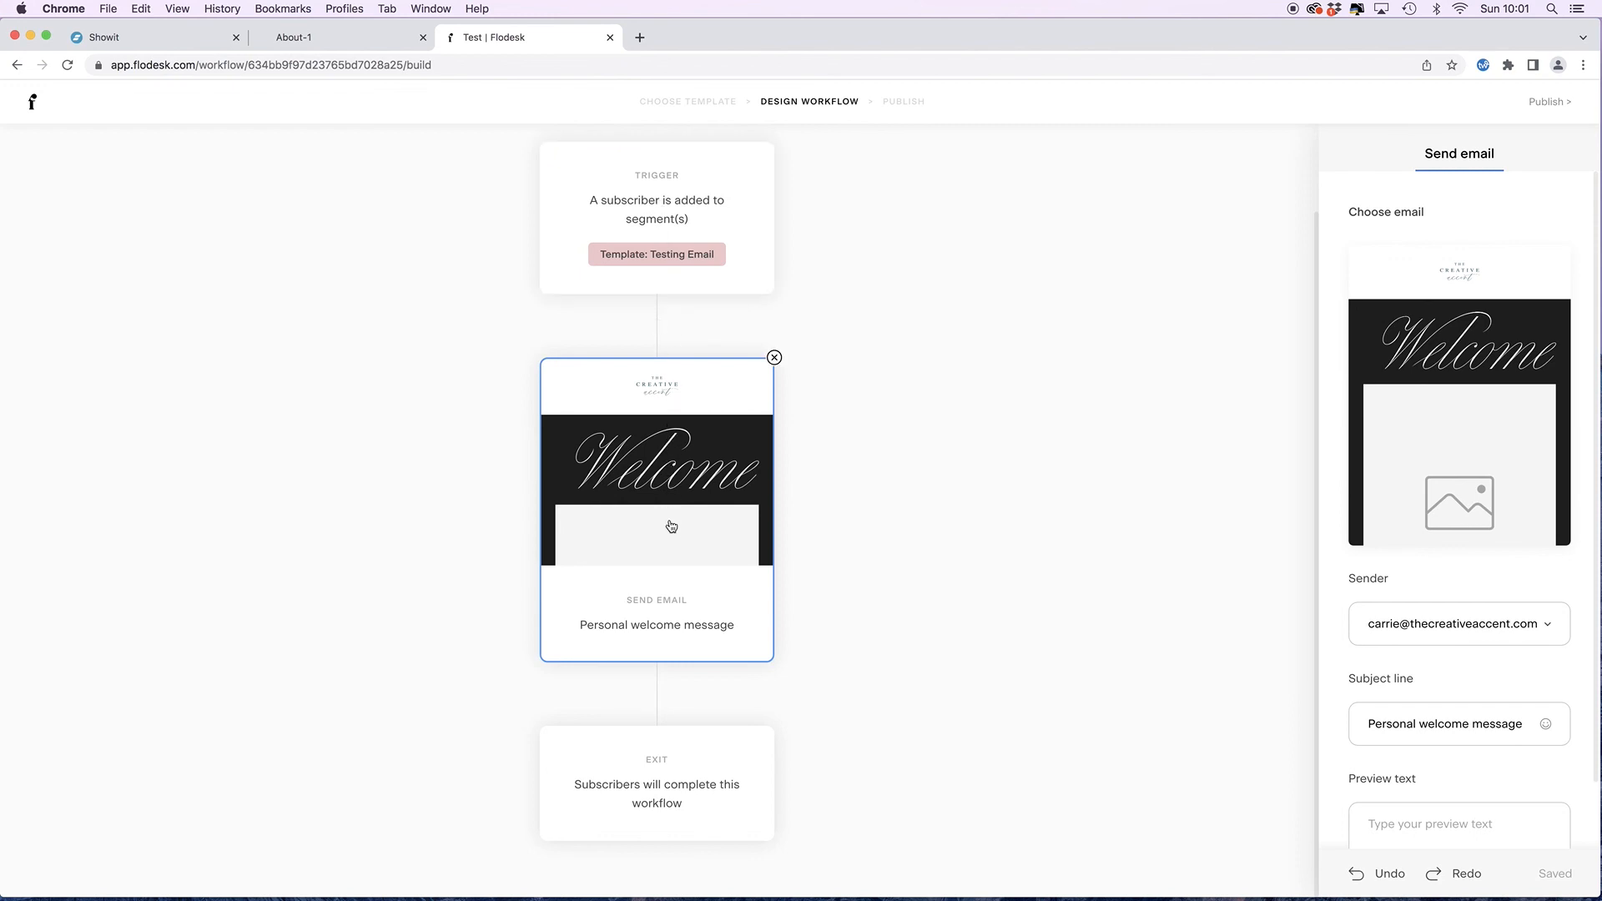
left_click(658, 696)
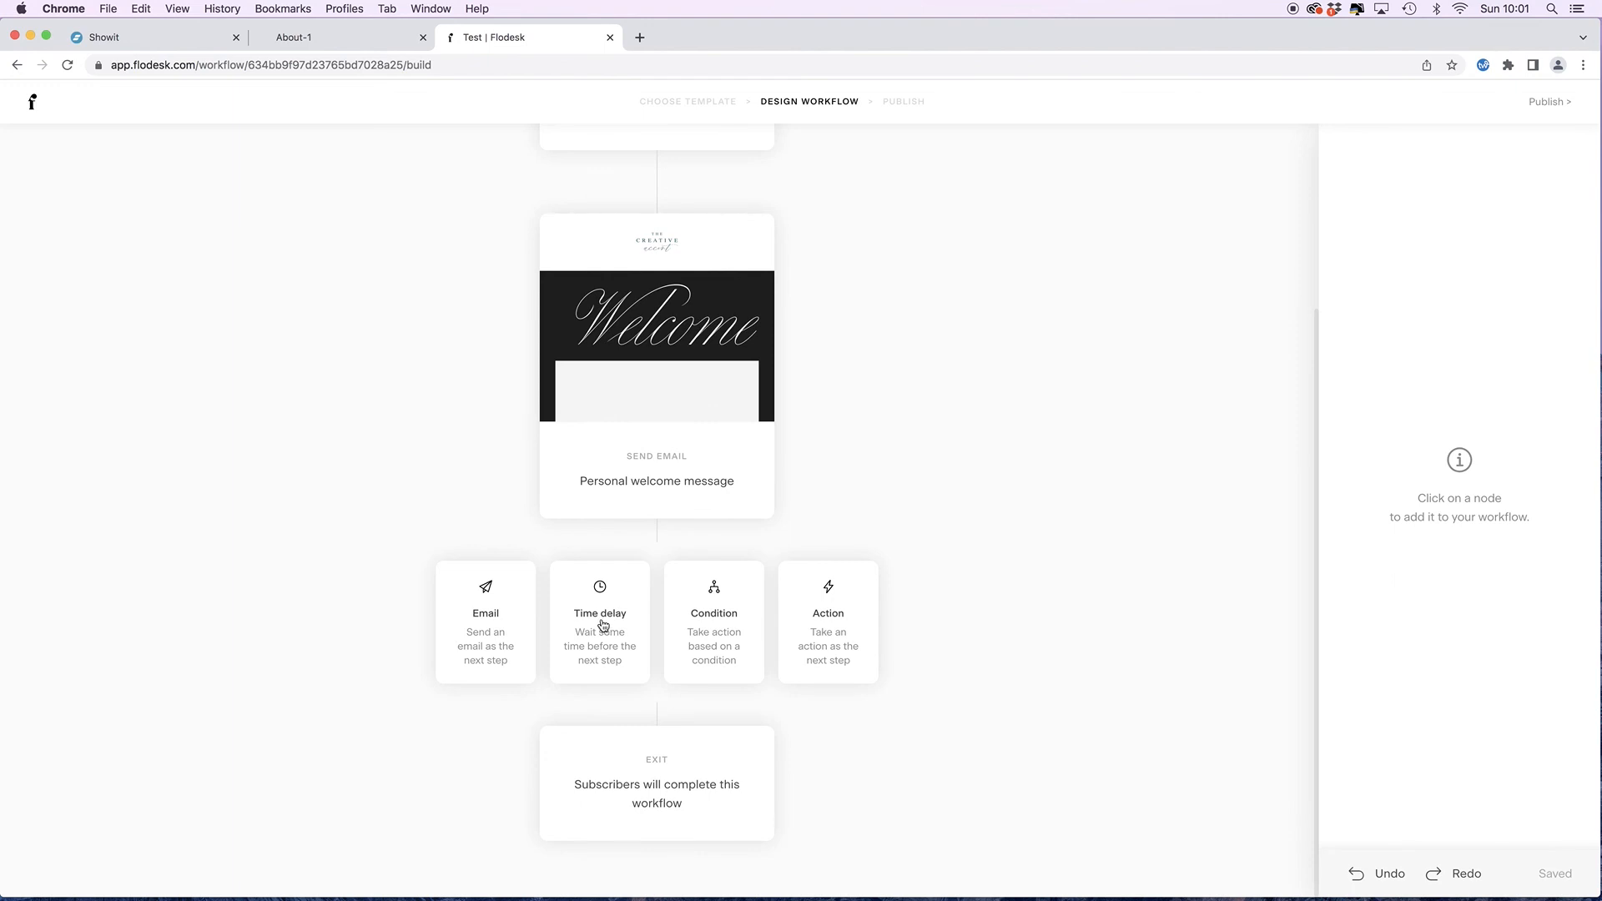
left_click(605, 625)
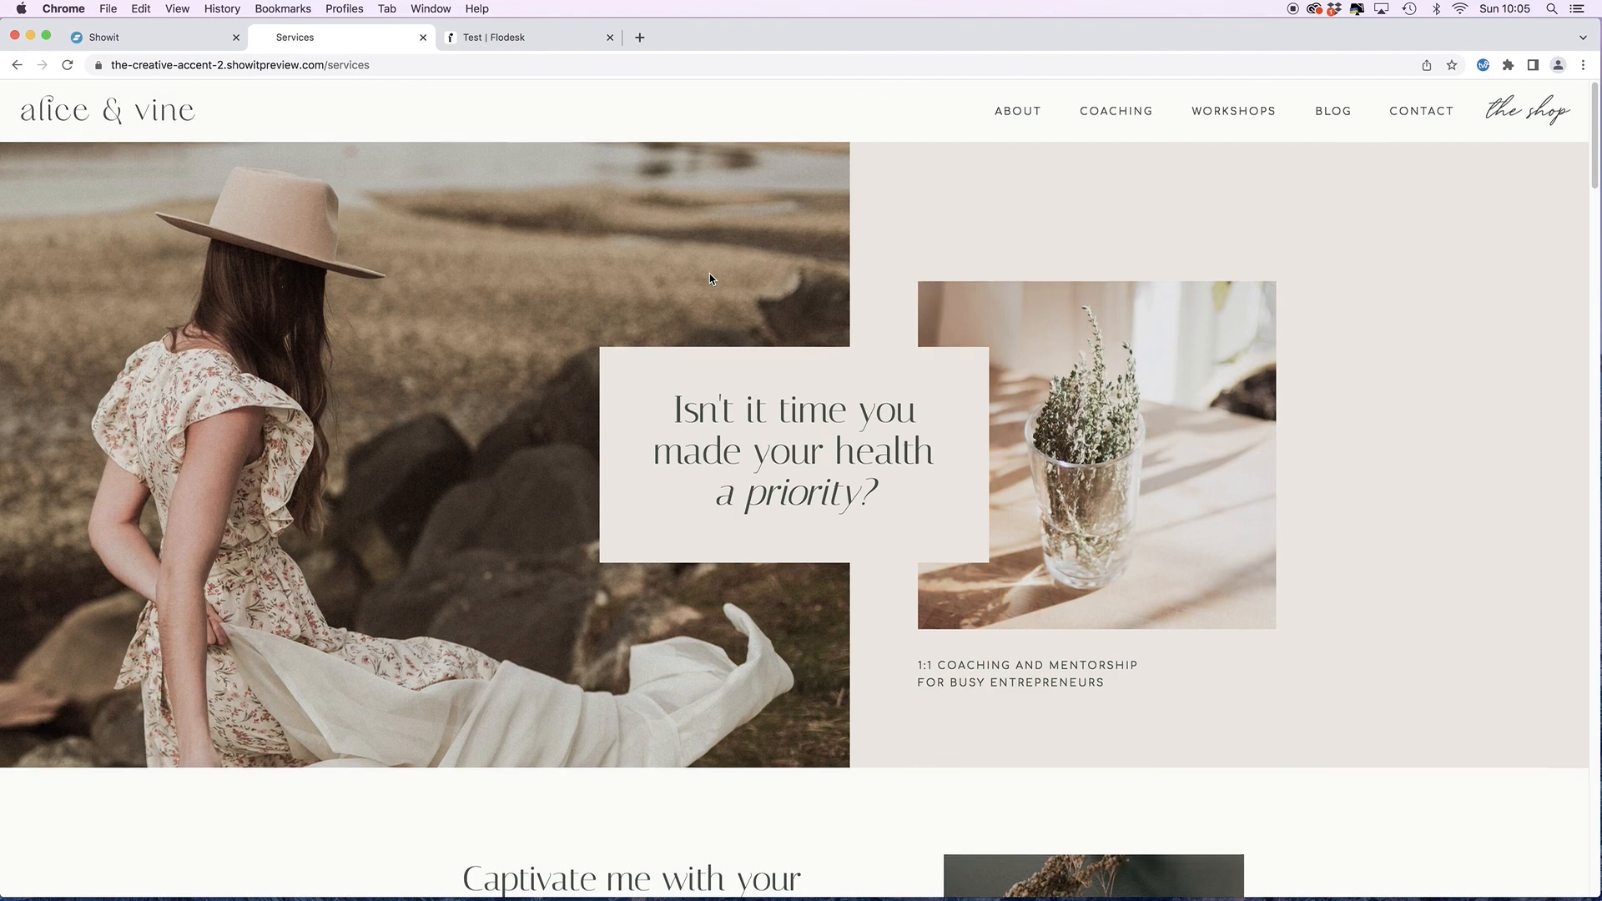
- Examine the Services page preview from the hero section down through the service details, client transformations and "A community rooted in passion" section
scroll(709, 278, "down", 5)
scroll(710, 280, "down", 11)
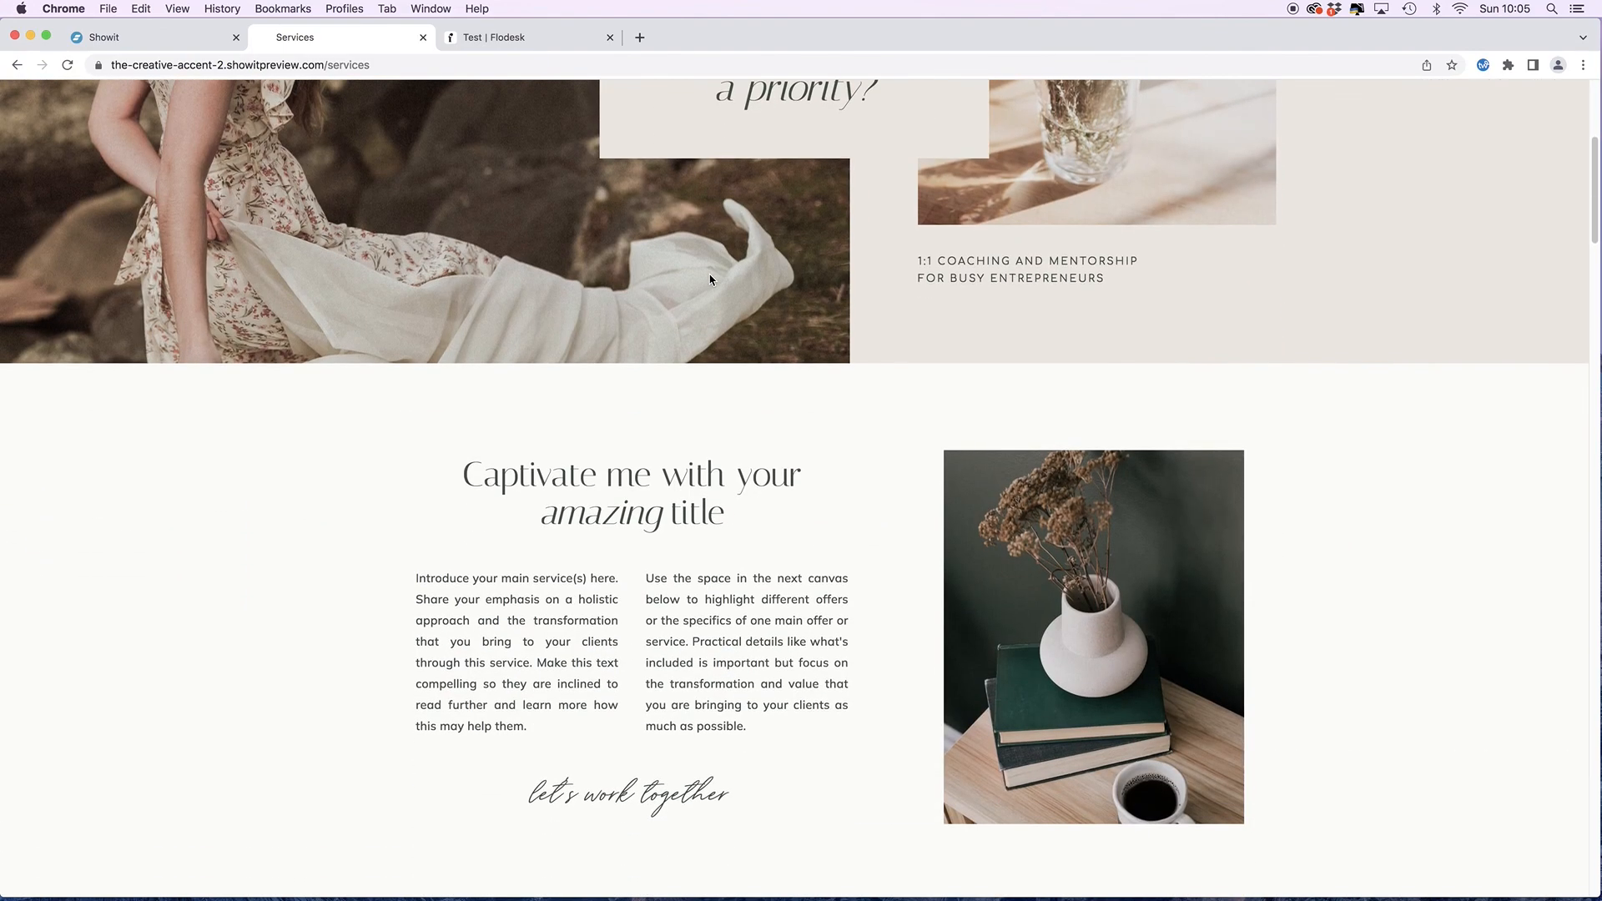
scroll(710, 275, "down", 4)
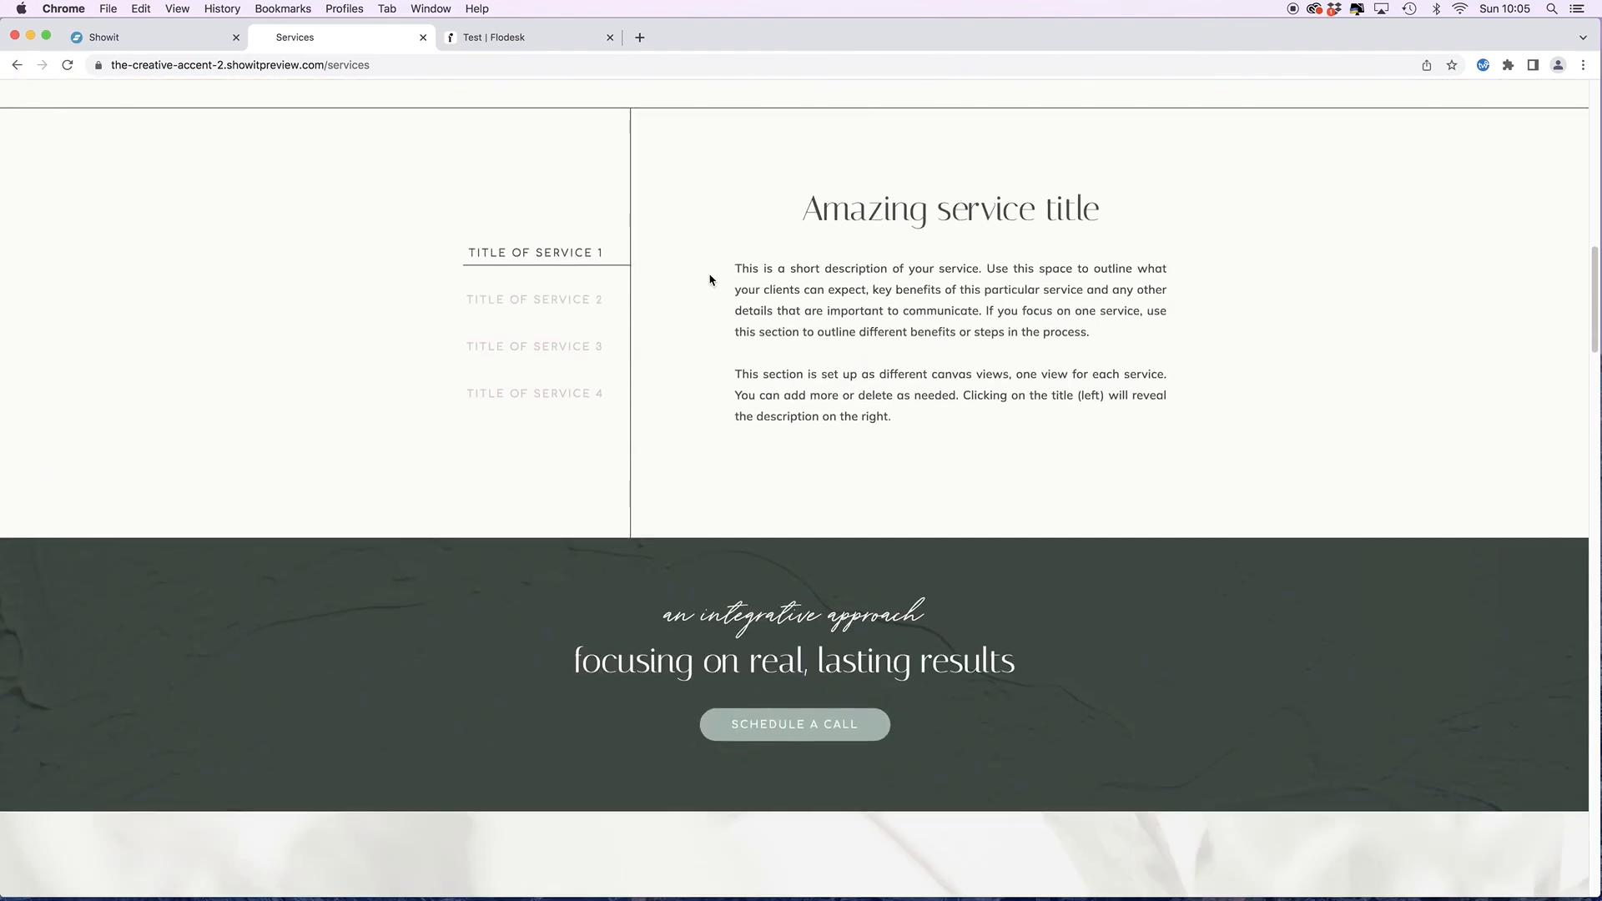
scroll(709, 279, "down", 5)
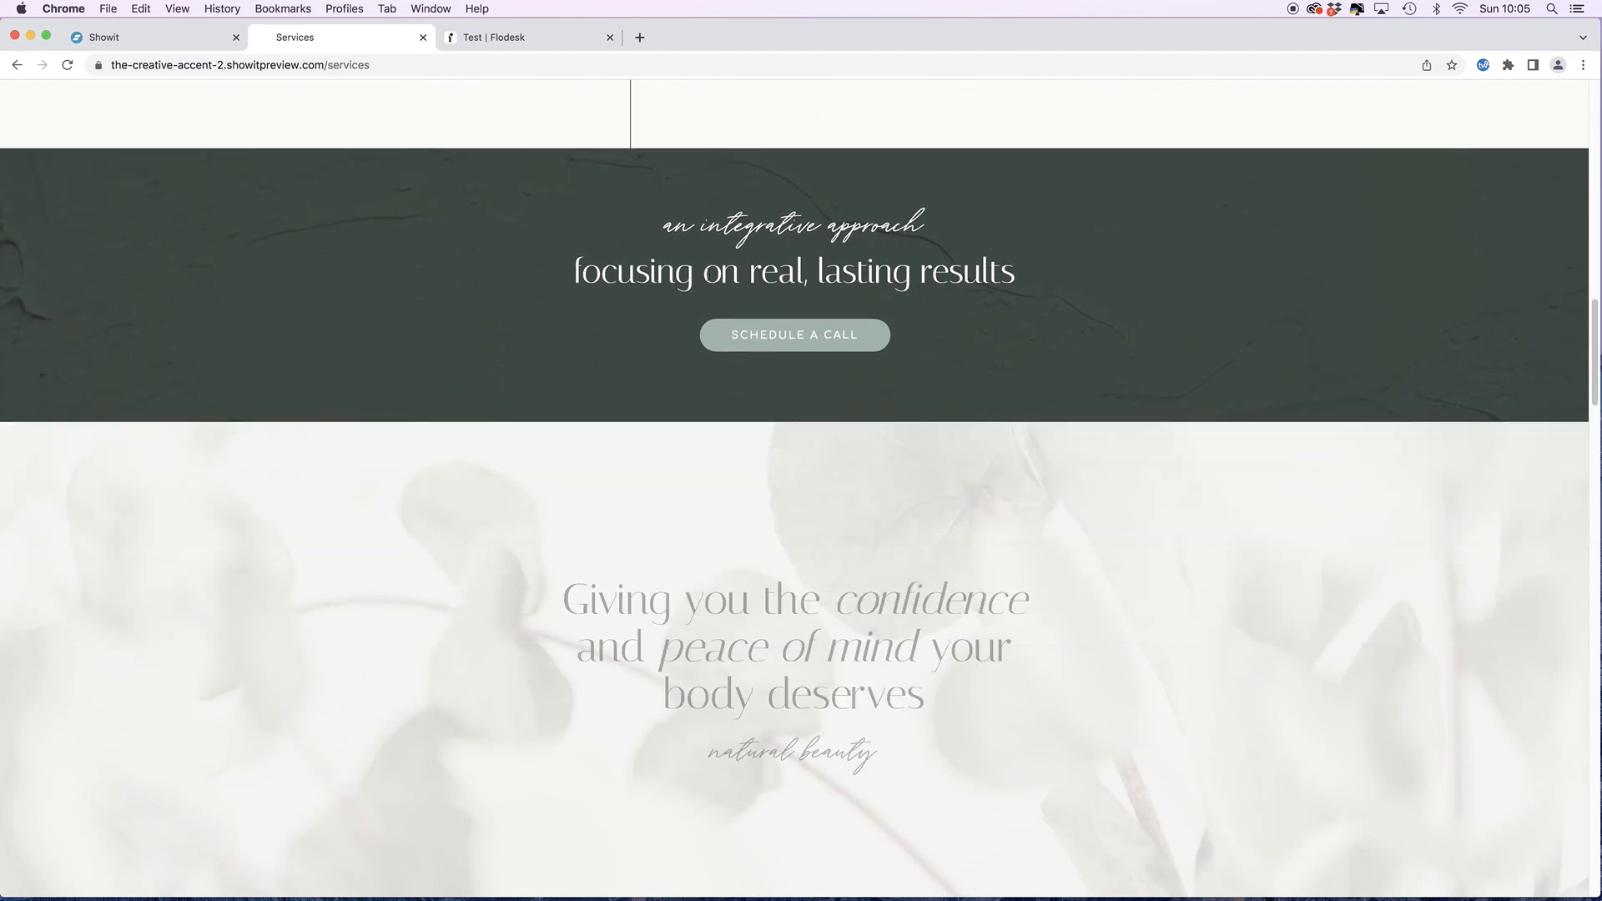
scroll(710, 280, "down", 2)
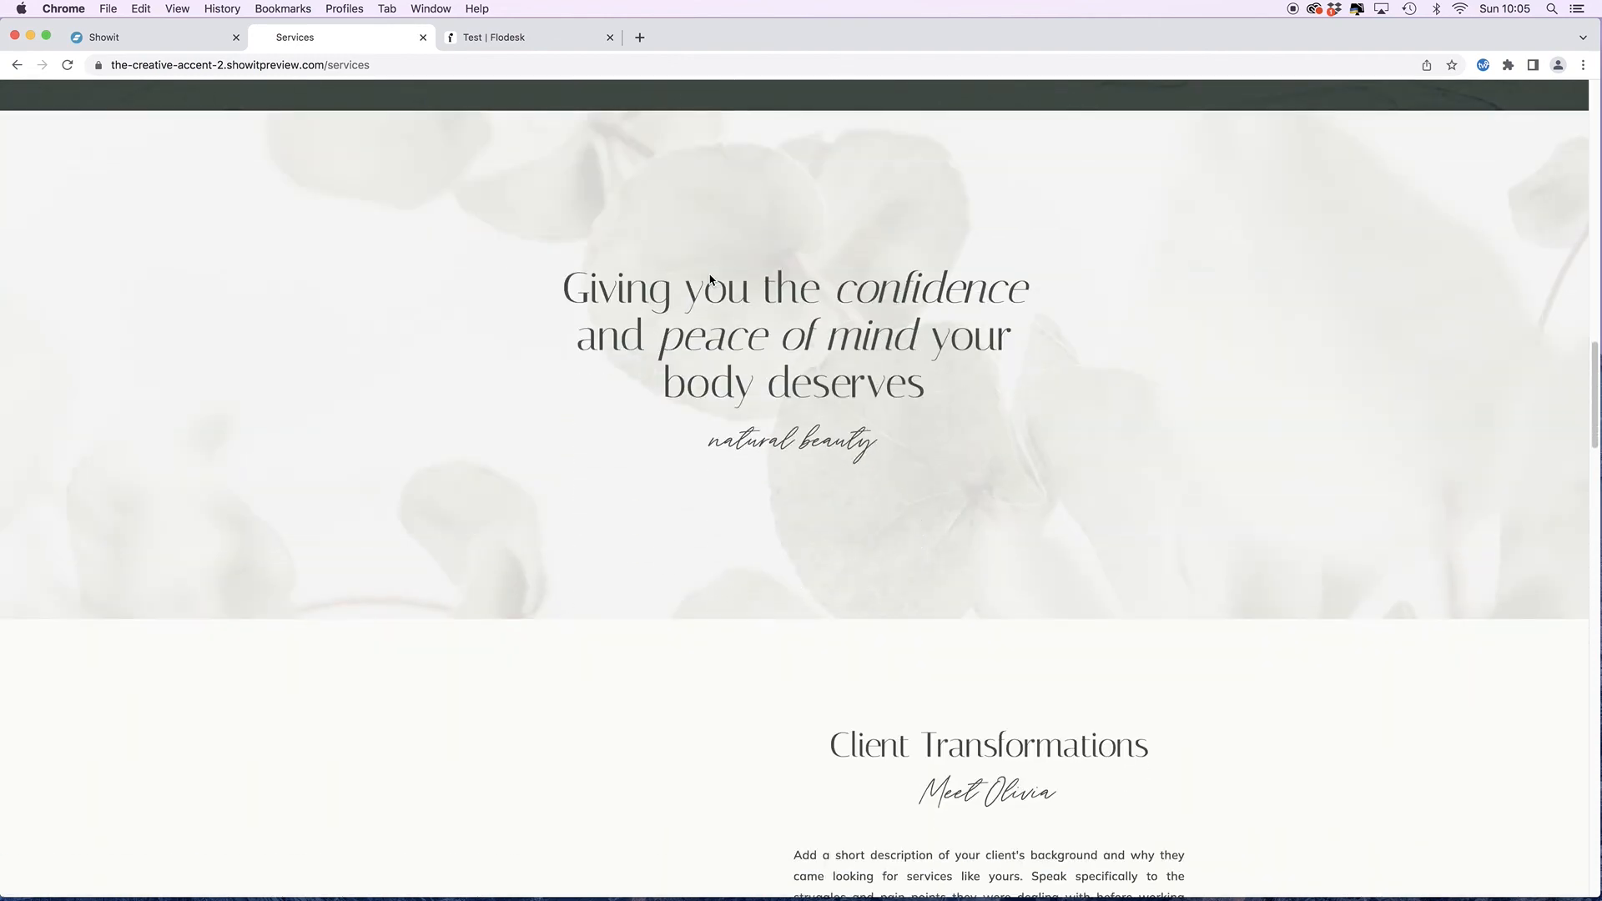
scroll(710, 280, "down", 2)
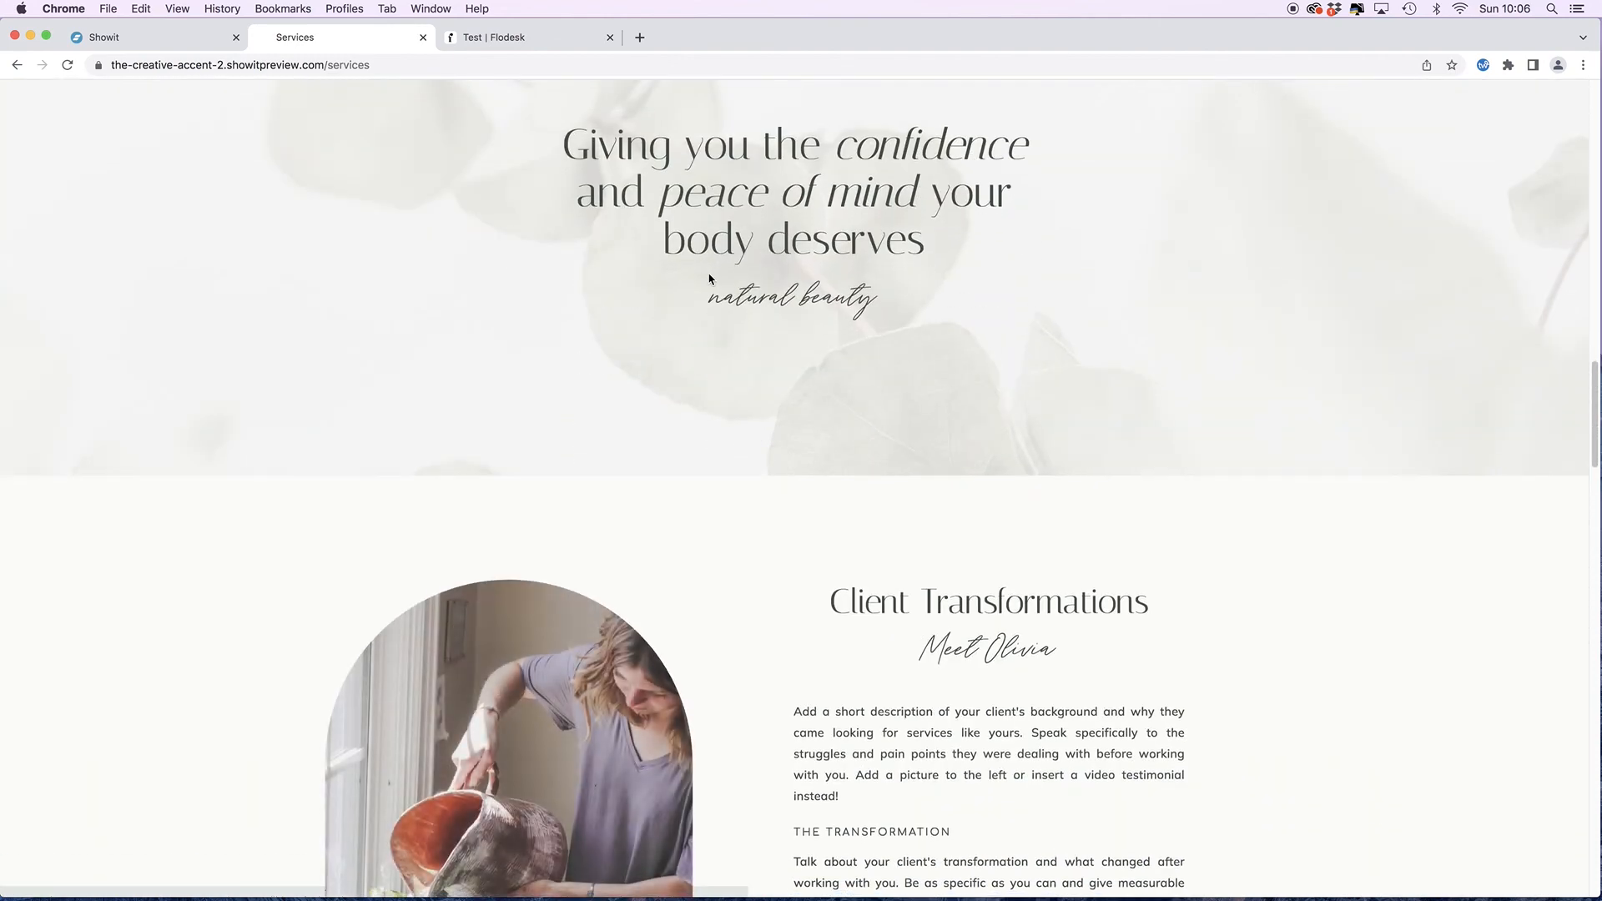
scroll(710, 279, "down", 5)
scroll(709, 277, "down", 5)
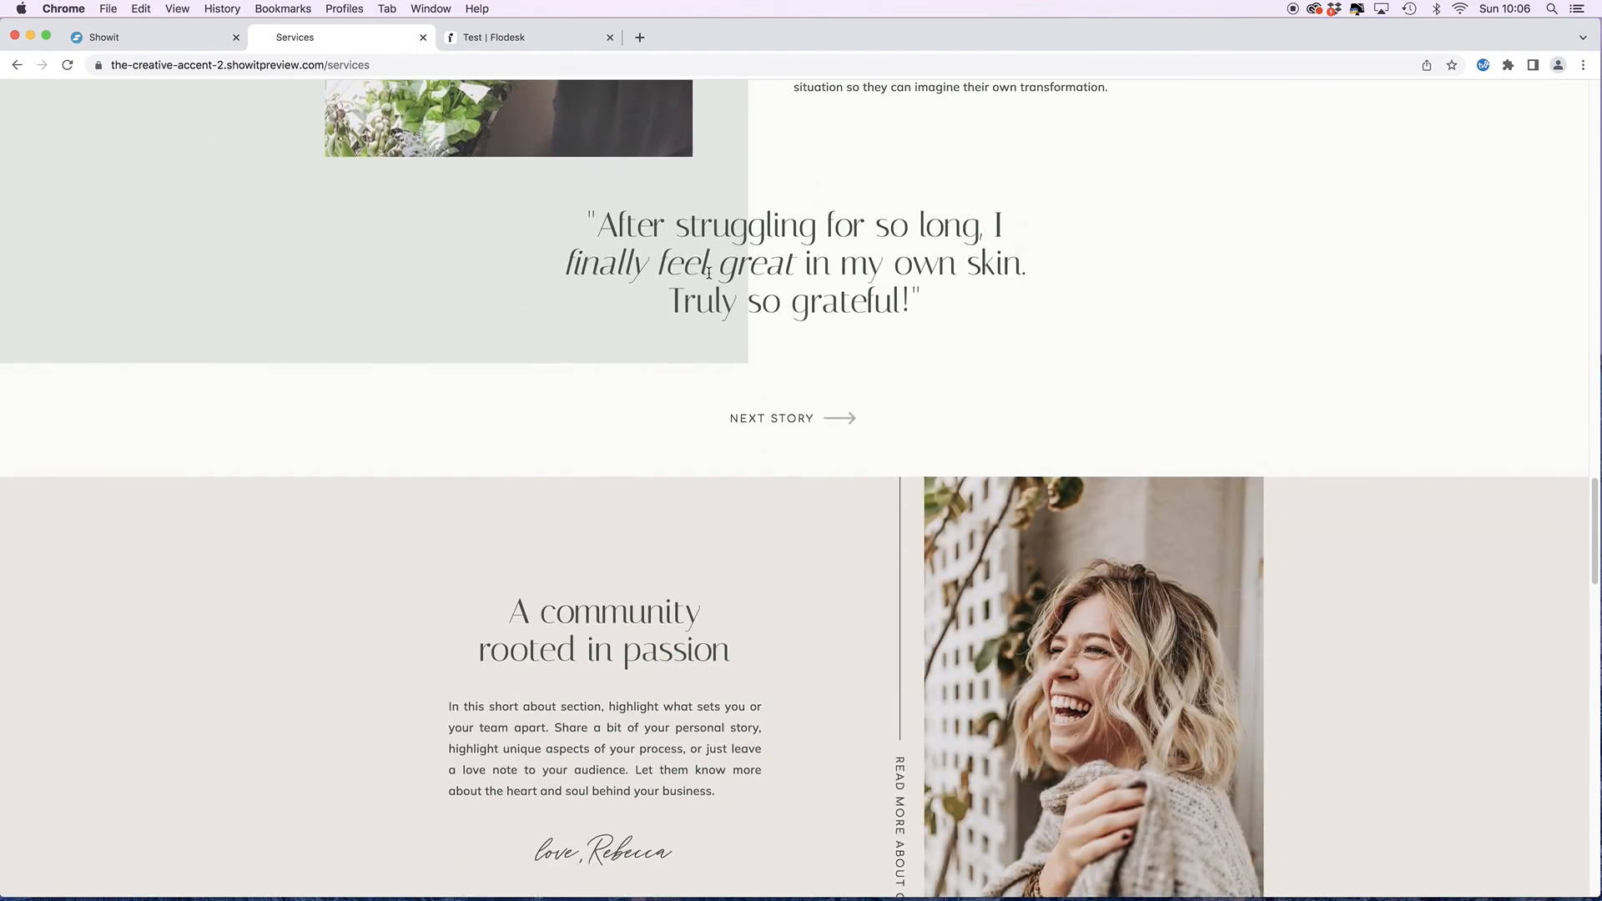
scroll(709, 276, "down", 3)
scroll(710, 278, "down", 1)
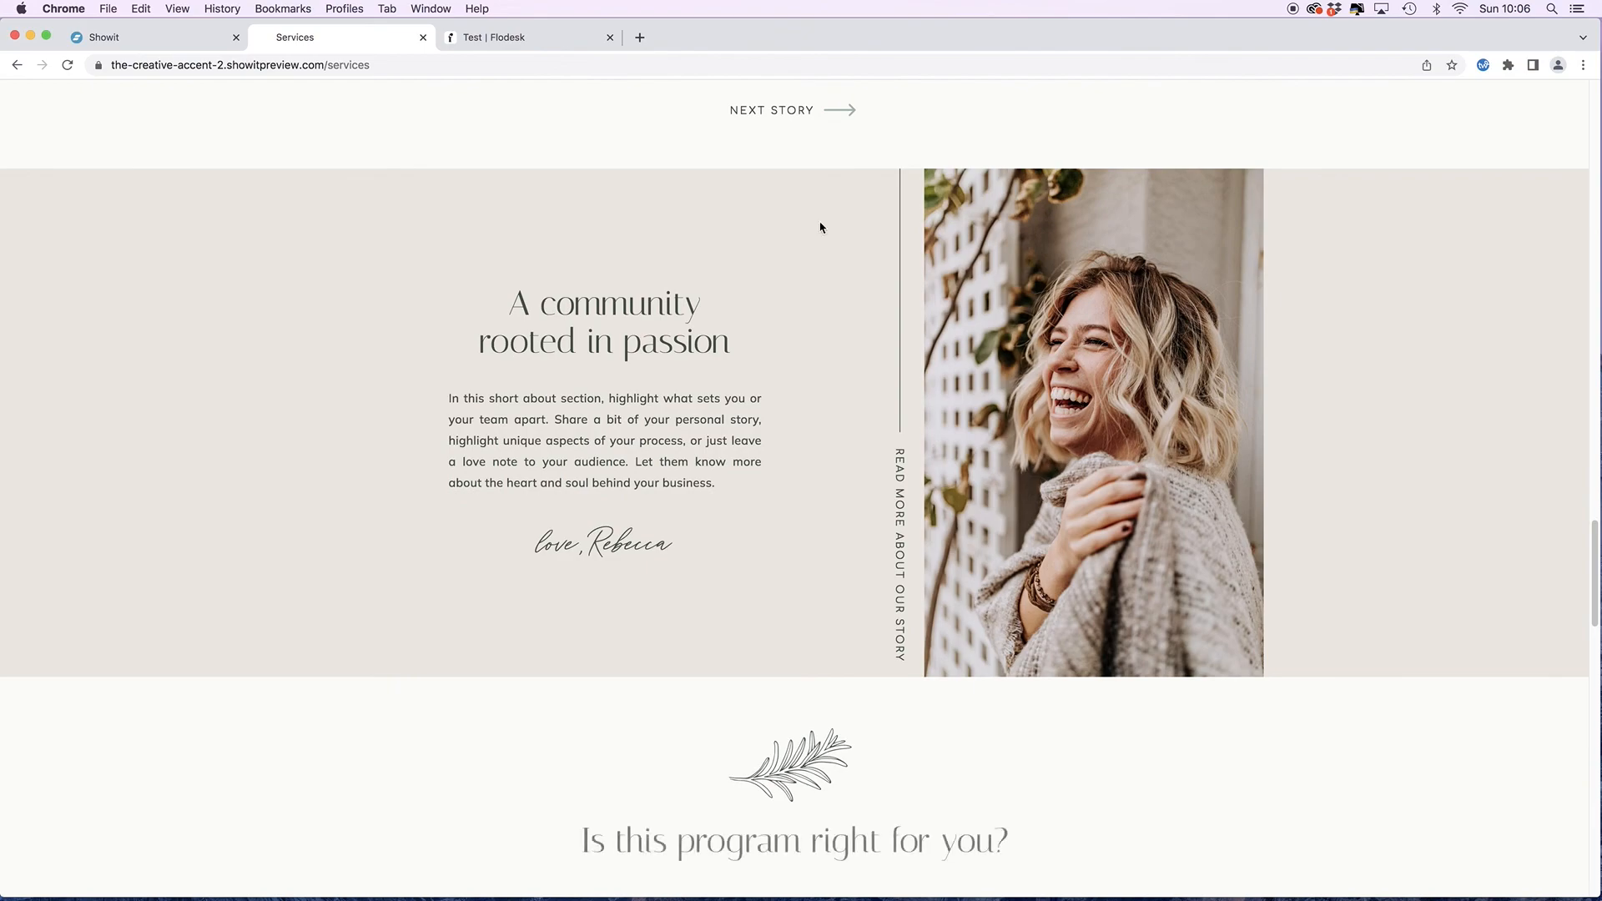